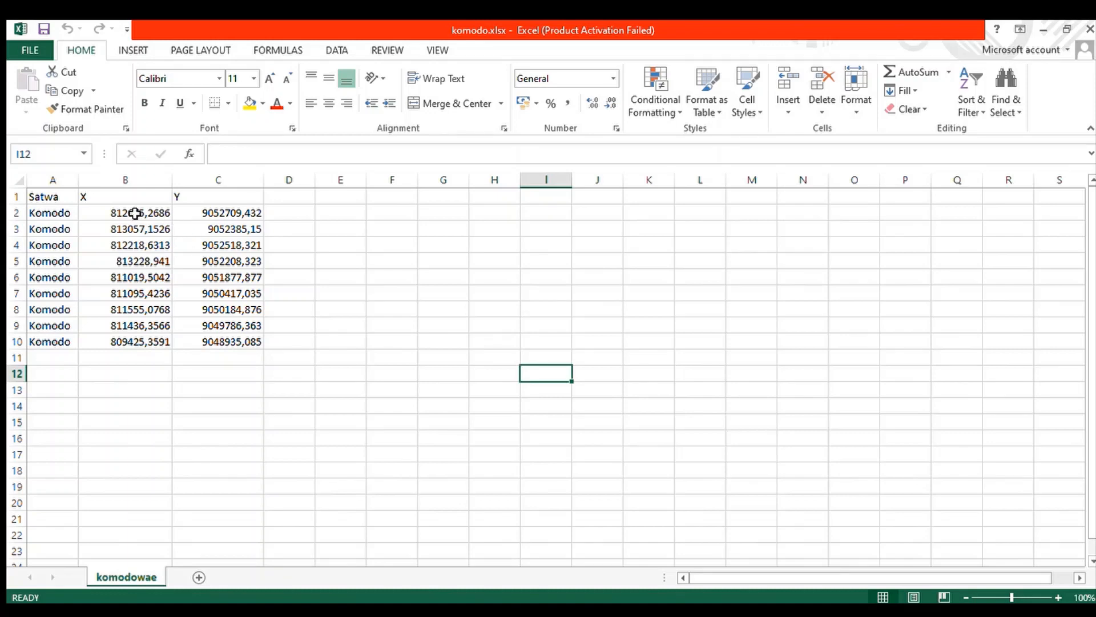
- Save the komodo workbook as a CSV file in the D:\Maxent3\Koordinat folder
left_click(30, 51)
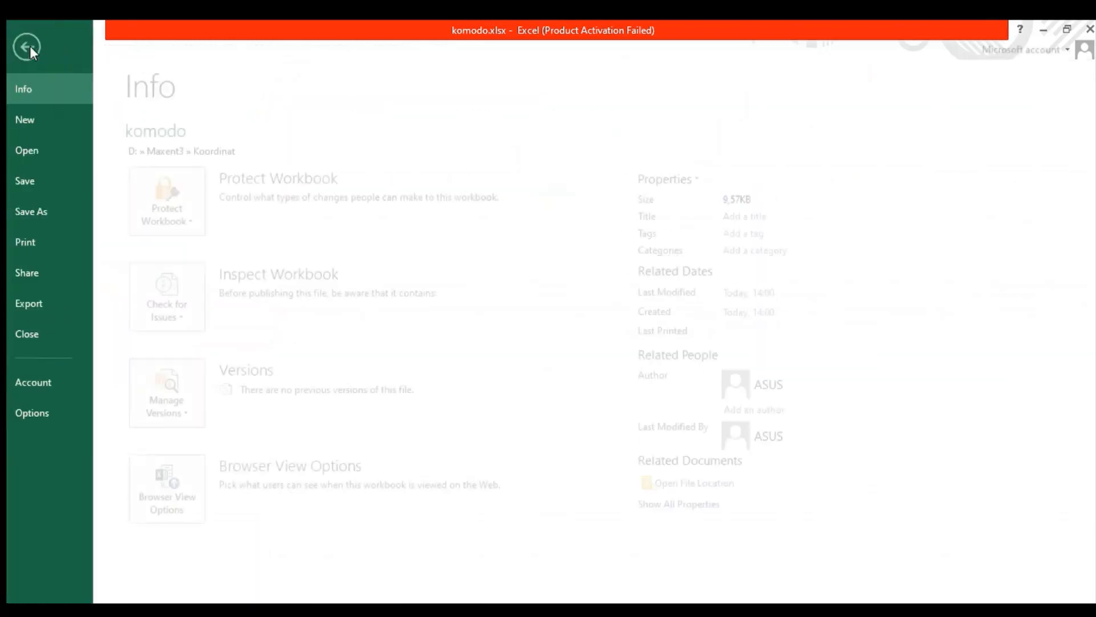
left_click(49, 210)
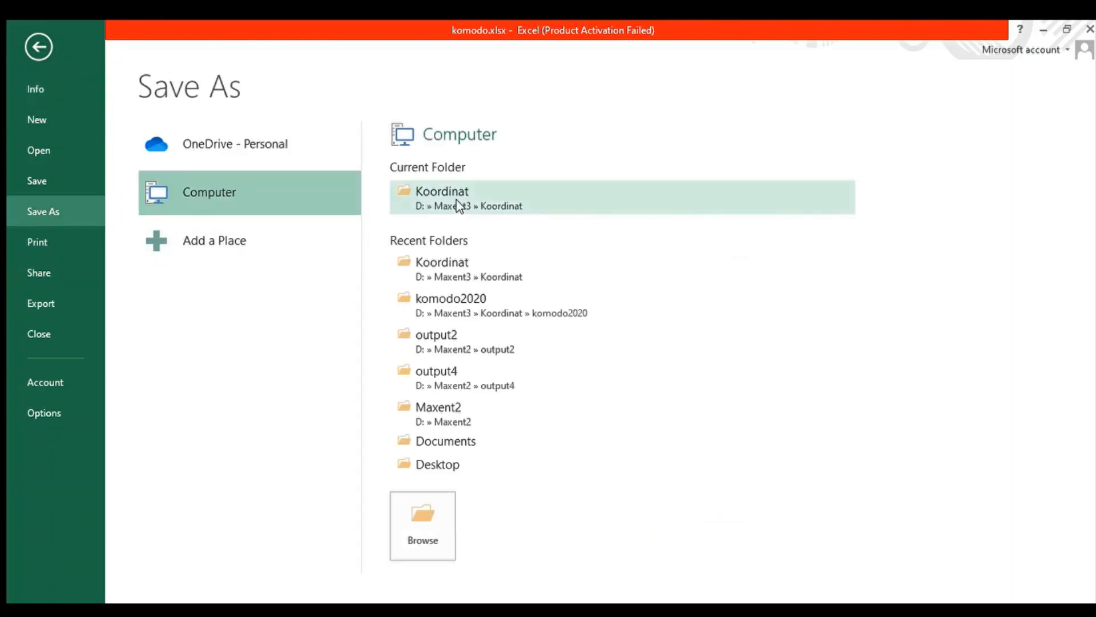
left_click(459, 206)
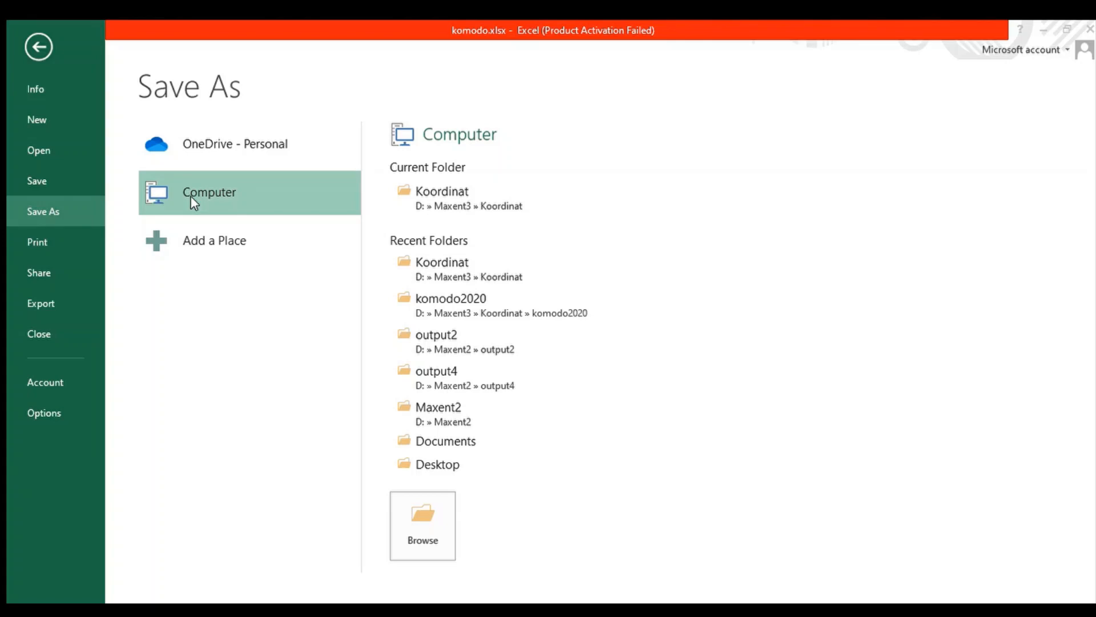
left_click(410, 380)
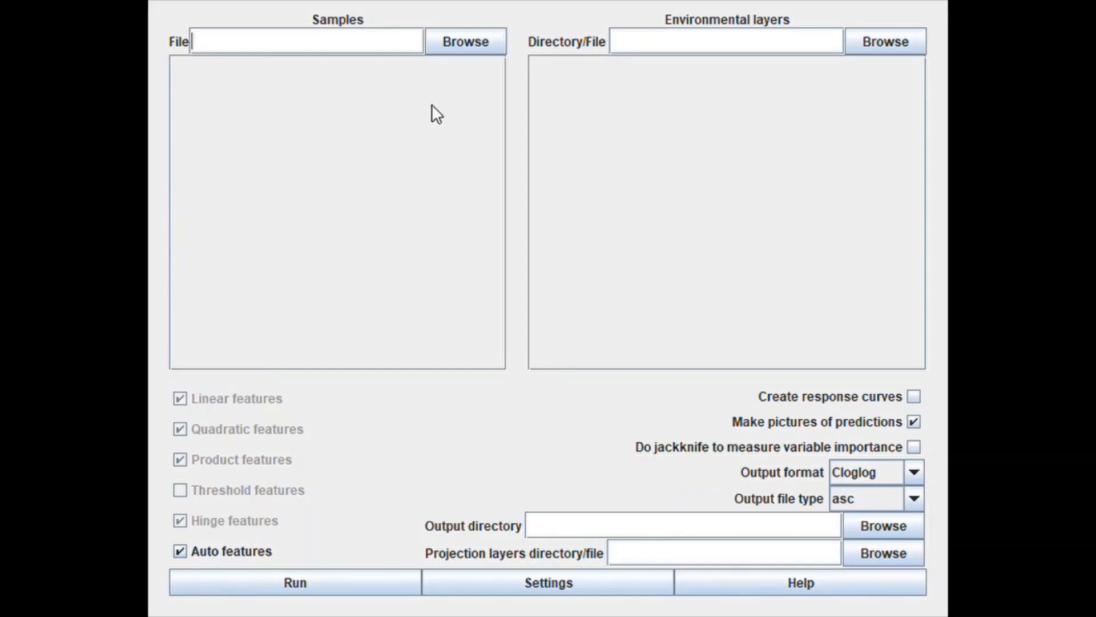
- Switch to MaxEnt and load D:\Maxent3\Koordinat\komodo.csv as the samples file
left_click(466, 40)
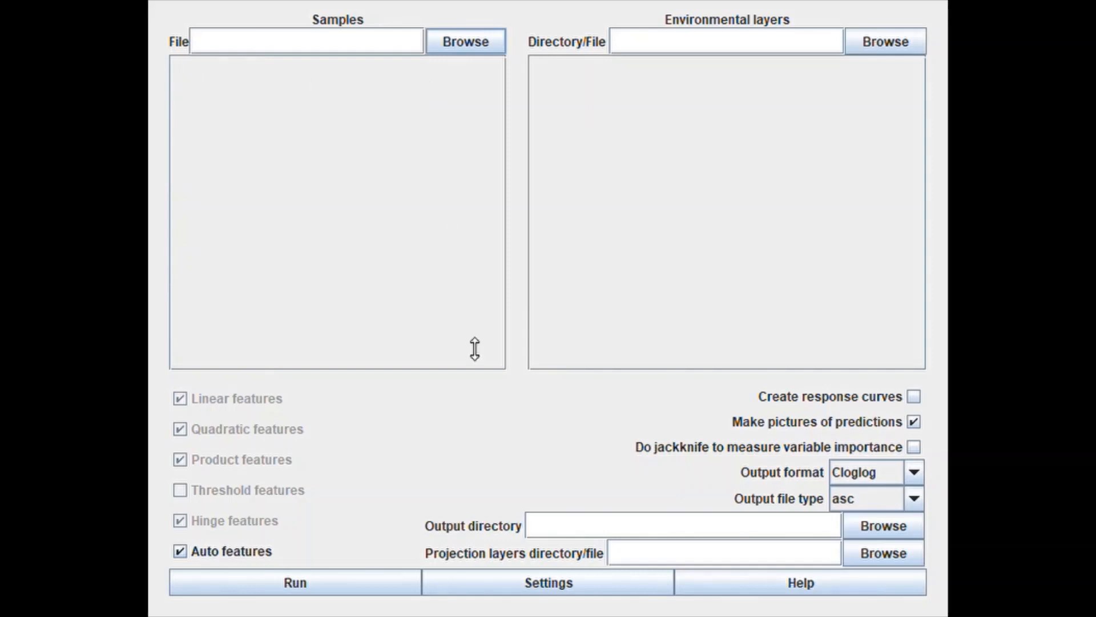
left_click(477, 306)
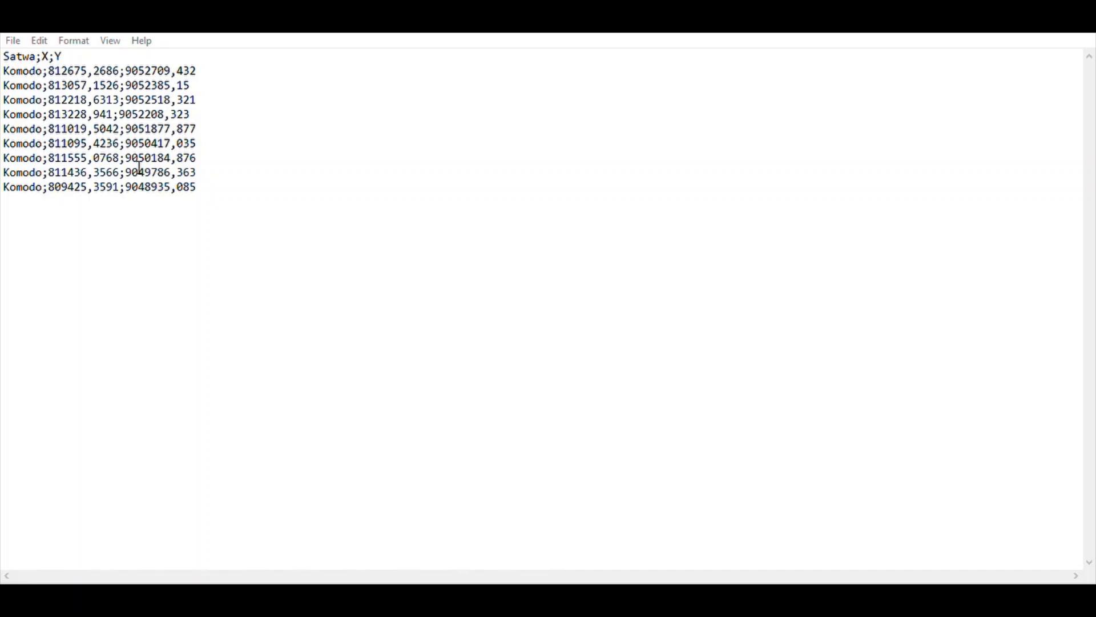
- Examine the separators in the exported Satwa, X and Y coordinate text and browse for the MaxEnt samples file again
left_click(290, 177)
left_click(458, 200)
left_click(317, 102)
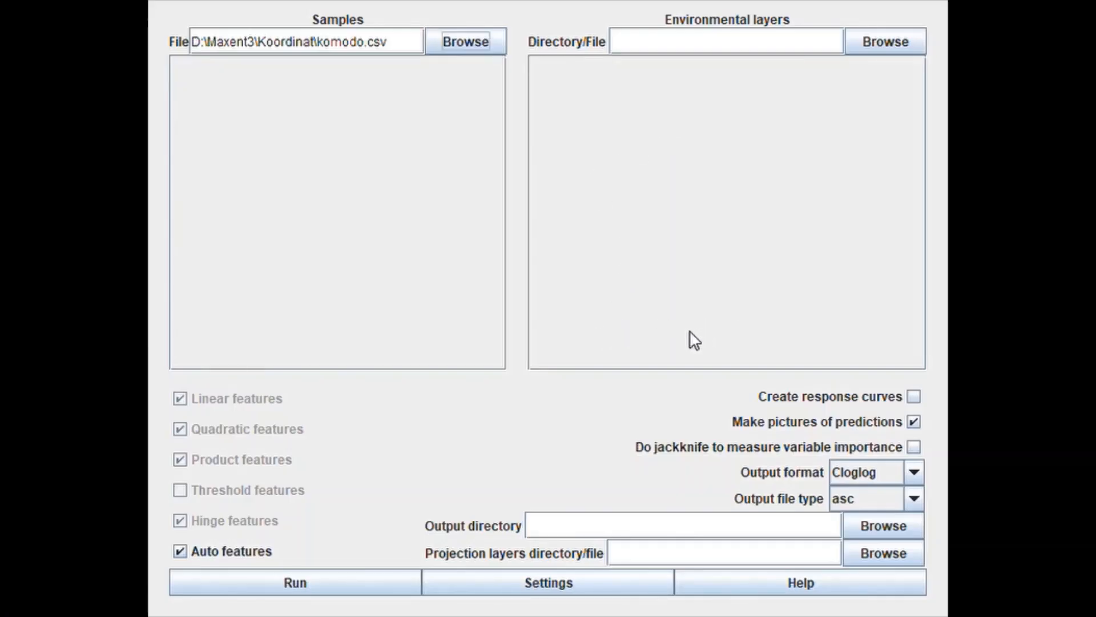
left_click(467, 40)
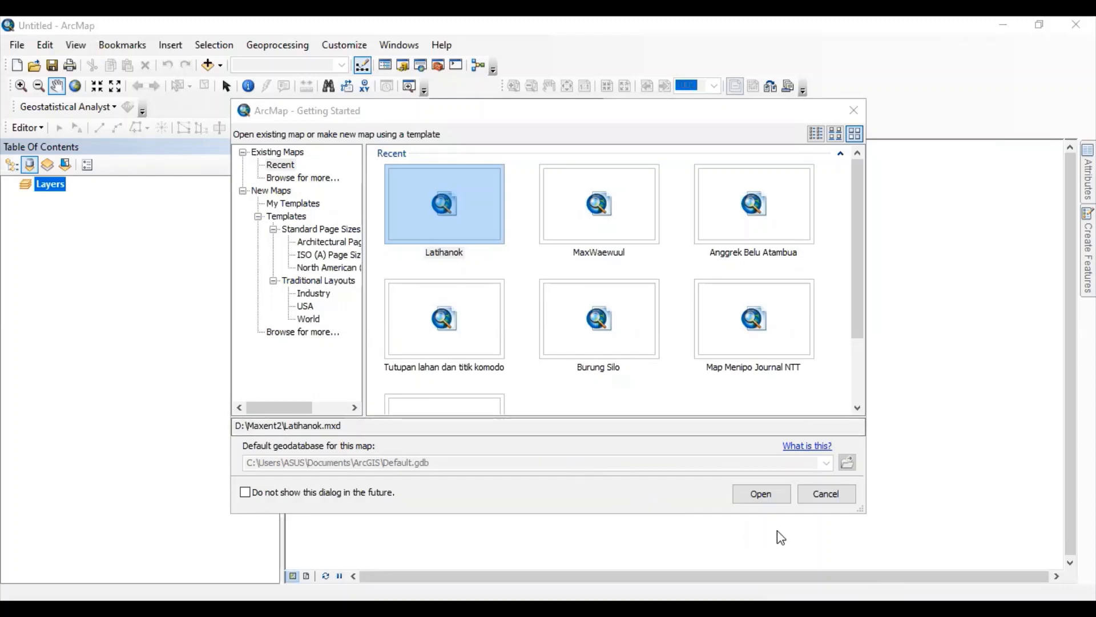
- Switch to ArcMap with a blank map and set the data frame's coordinate system to WGS_1984_UTM_Zone_50S
left_click(827, 494)
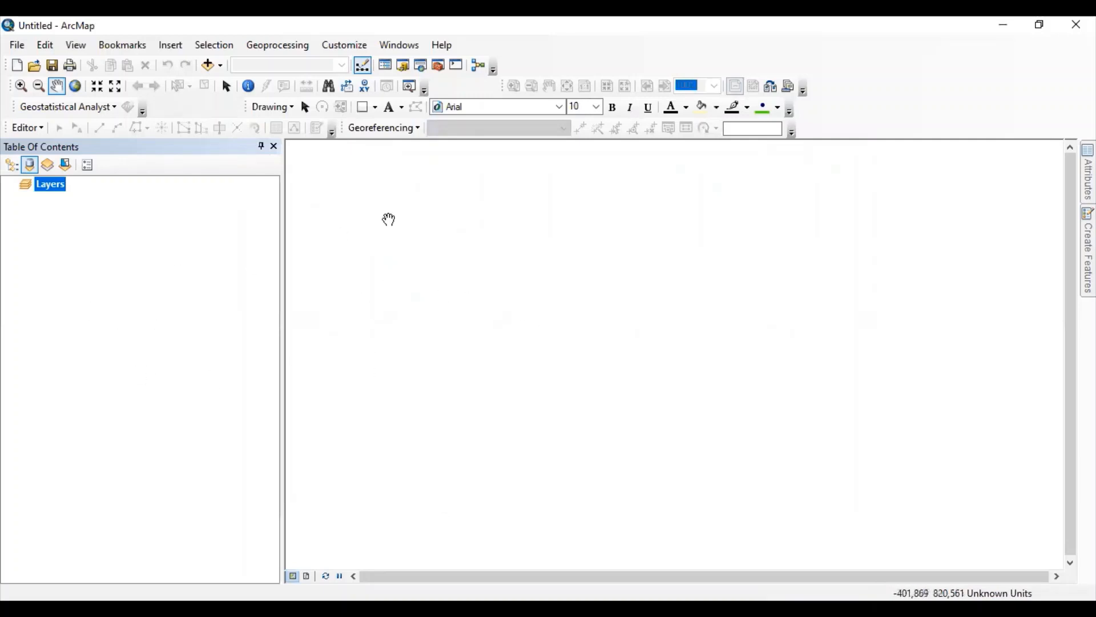
right_click(57, 193)
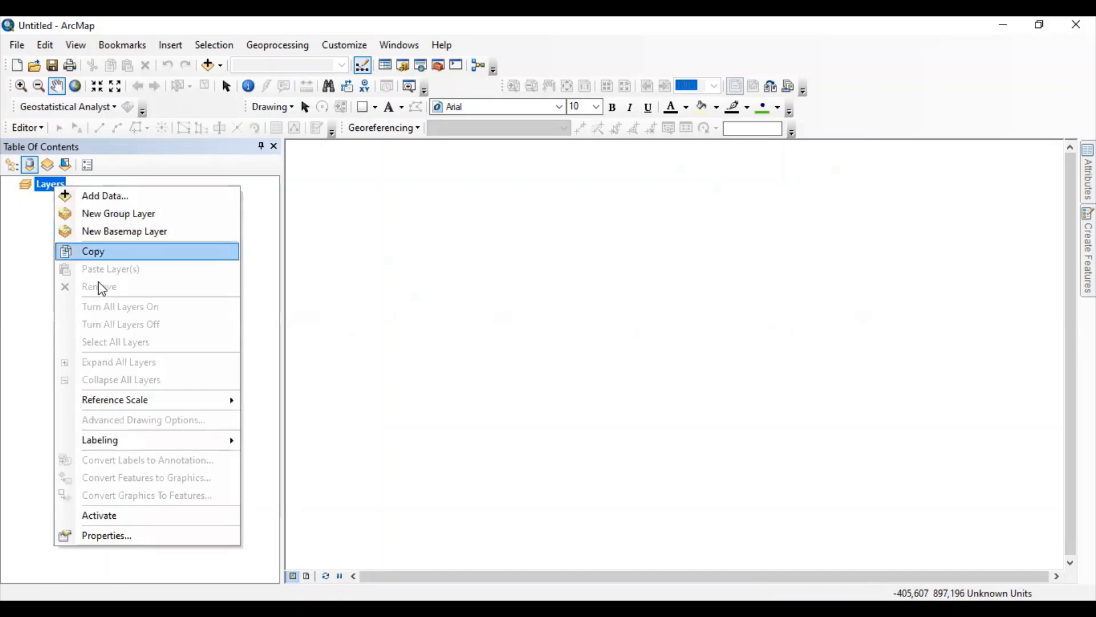
left_click(144, 534)
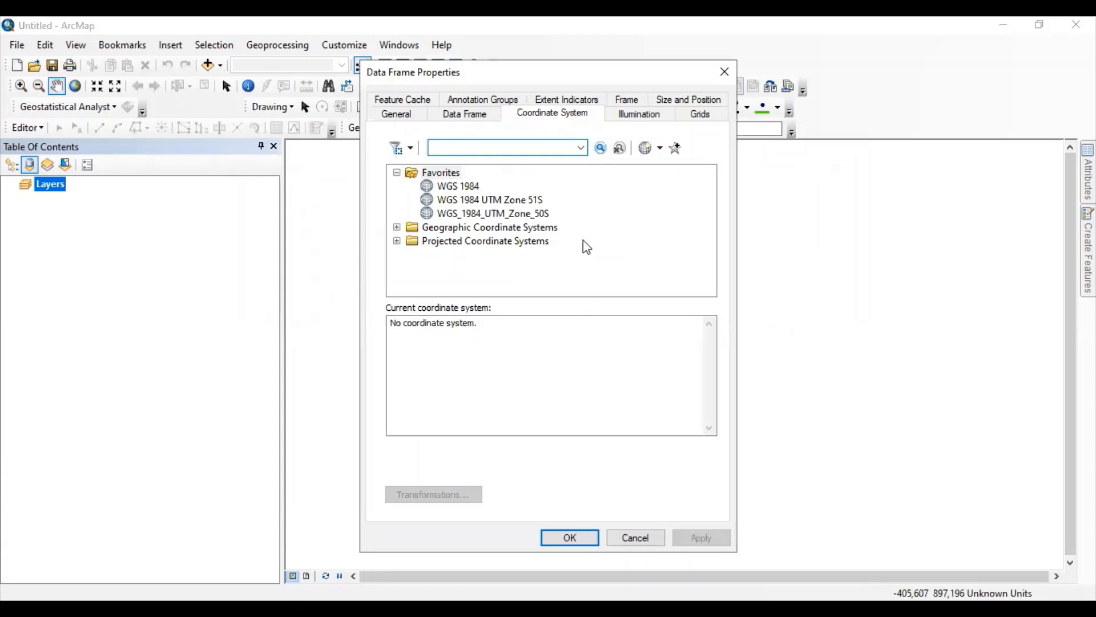
left_click(546, 214)
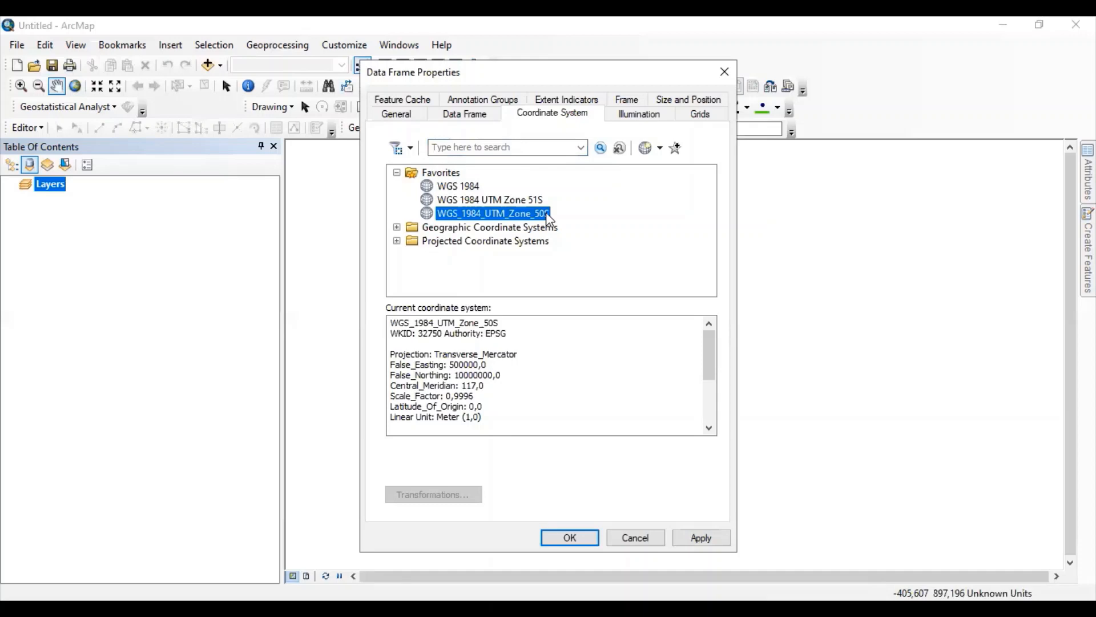
left_click(578, 541)
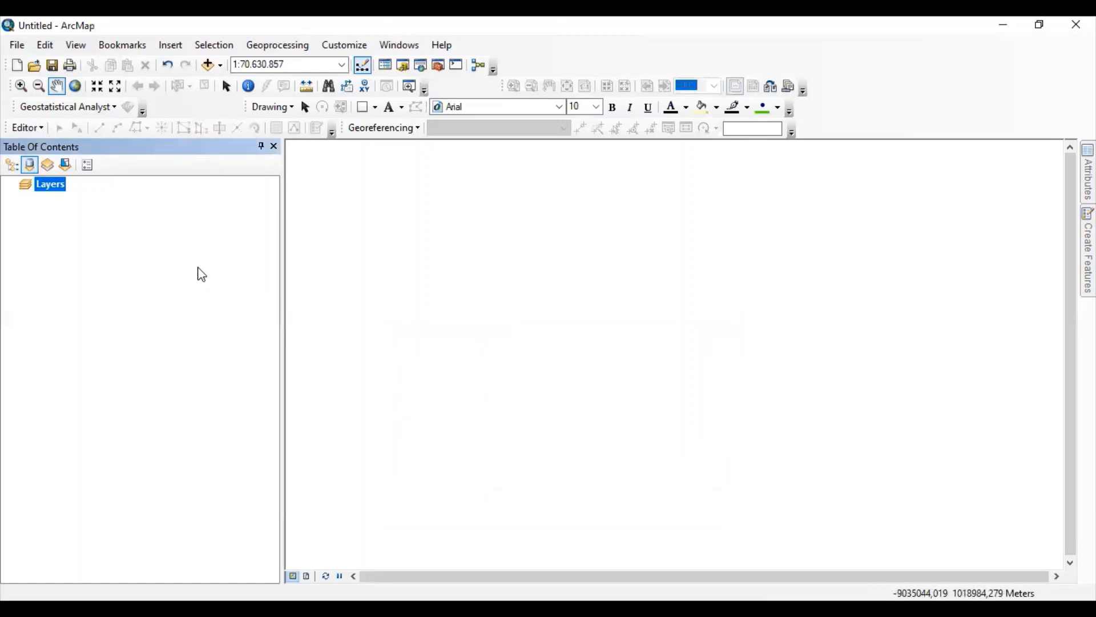
- Add the waewuul.shp shapefile from the D:\Maxent2 folder to the map
left_click(207, 64)
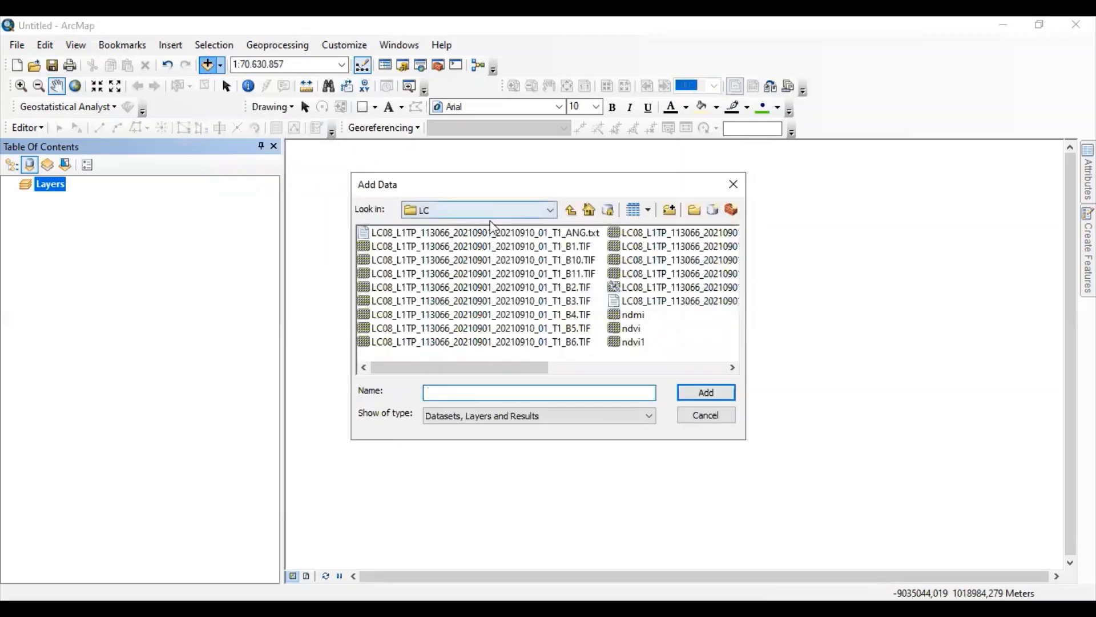
left_click(551, 210)
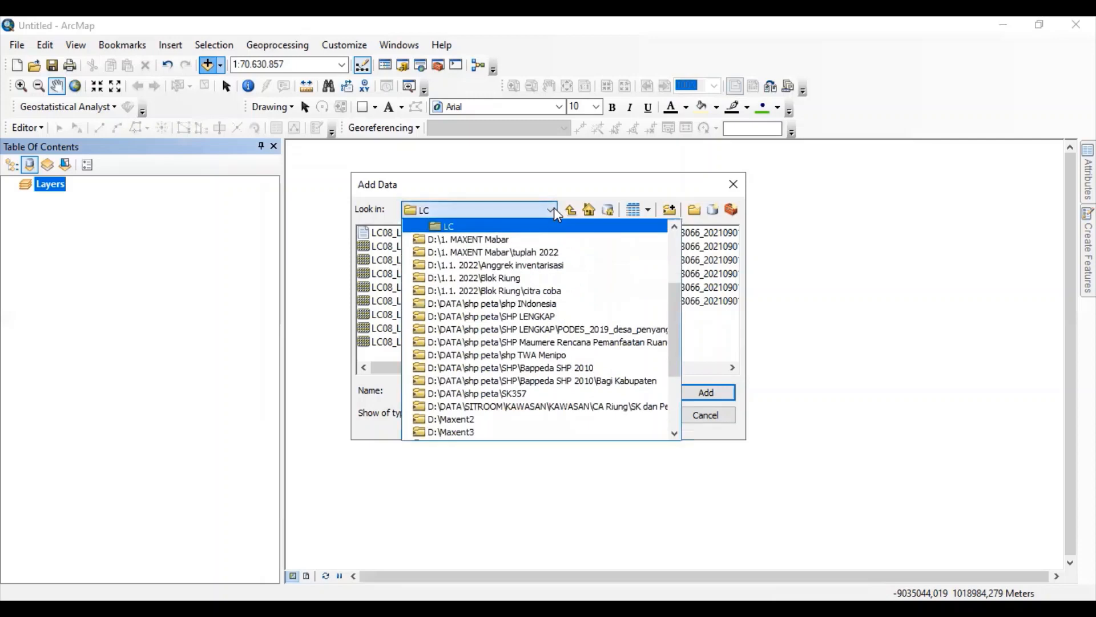
left_click(468, 419)
left_click(471, 421)
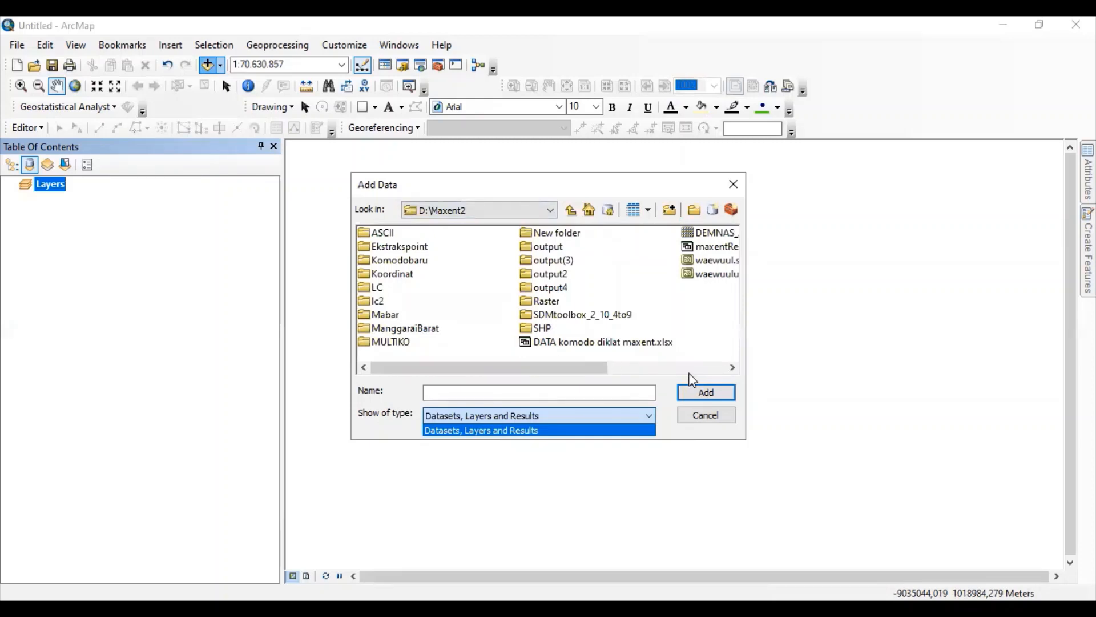
left_click(704, 368)
left_click(718, 372)
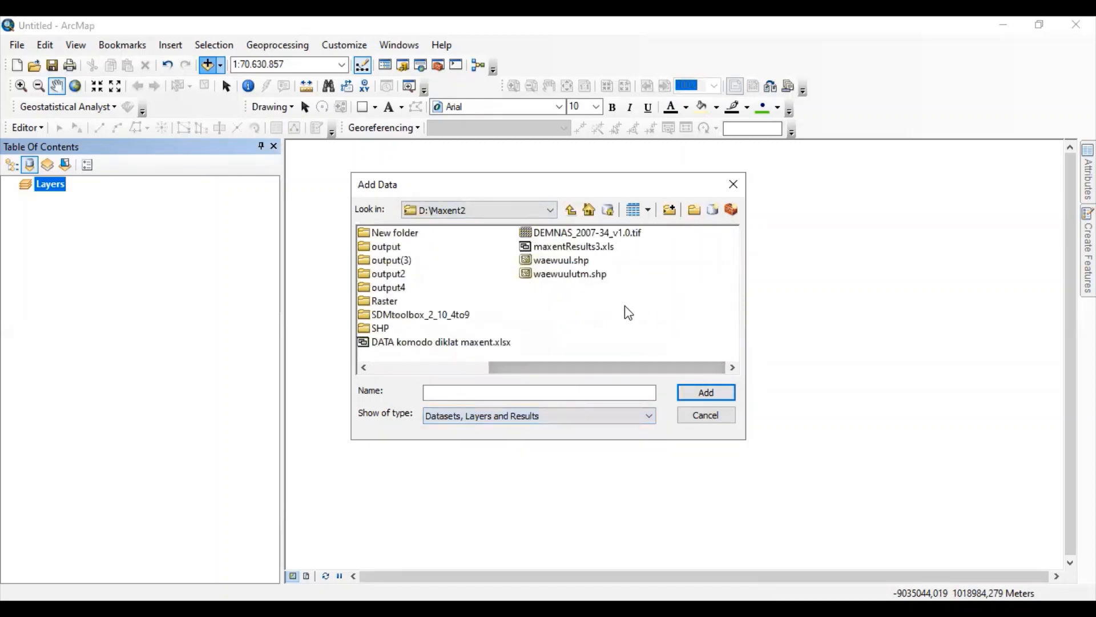
left_click(560, 264)
double_click(560, 264)
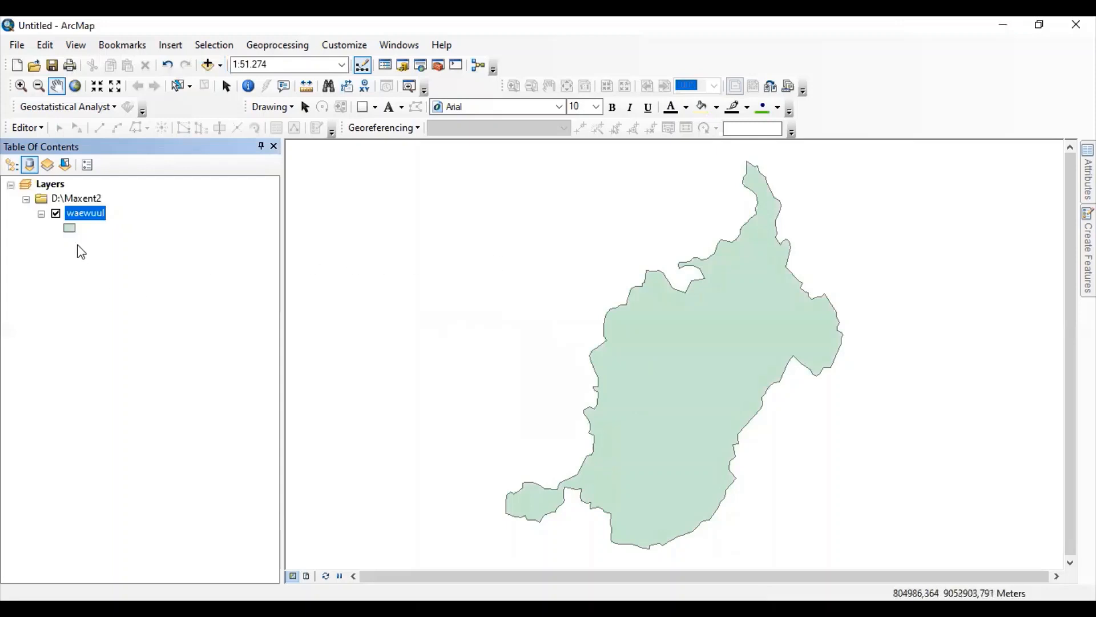
- Change the waewuul layer's symbol to no fill color with an outline width of 2
left_click(70, 229)
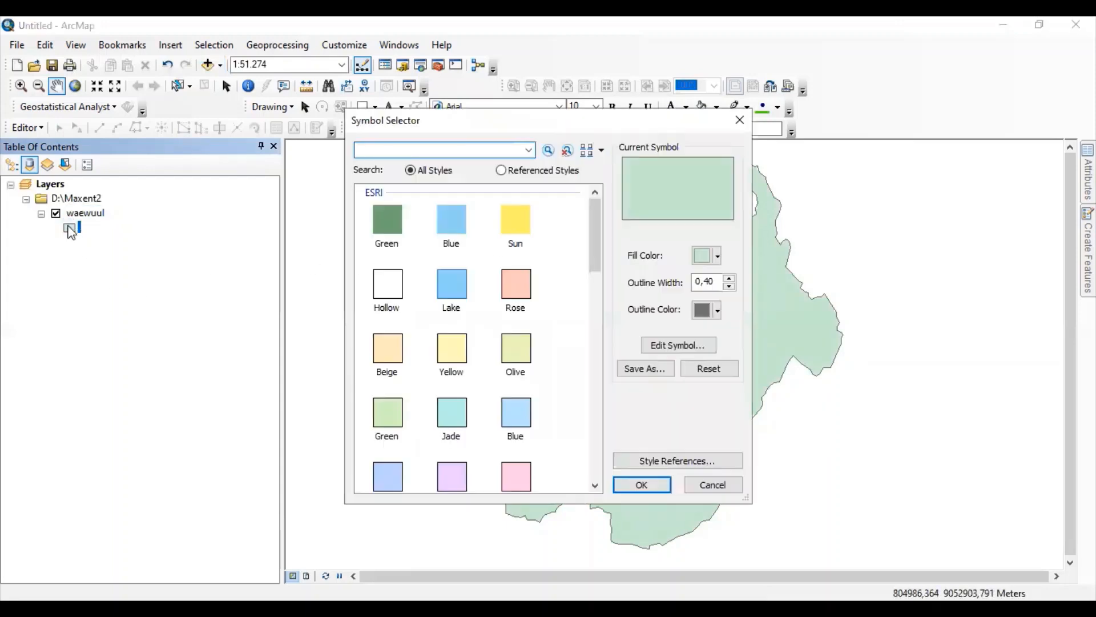
left_click(718, 257)
left_click(743, 280)
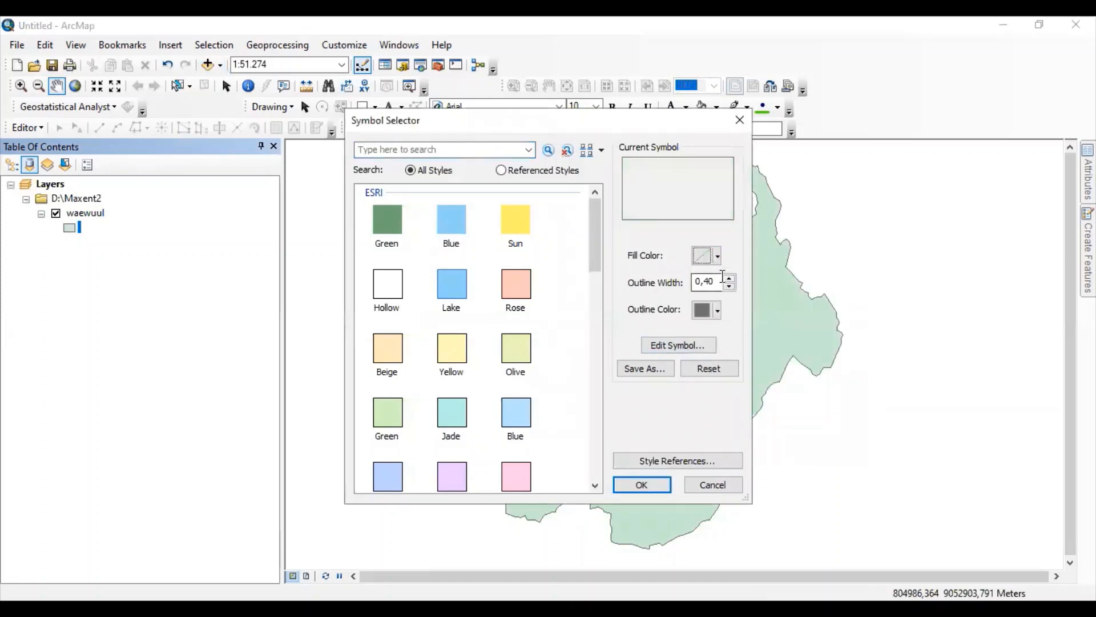
left_click(729, 280)
left_click(729, 280)
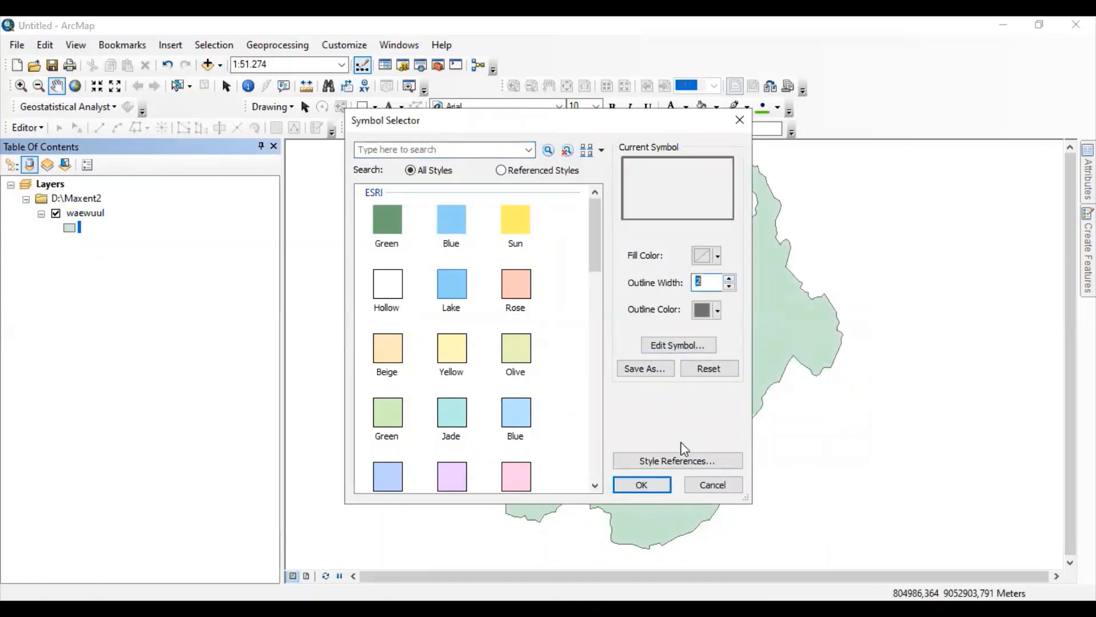
left_click(643, 481)
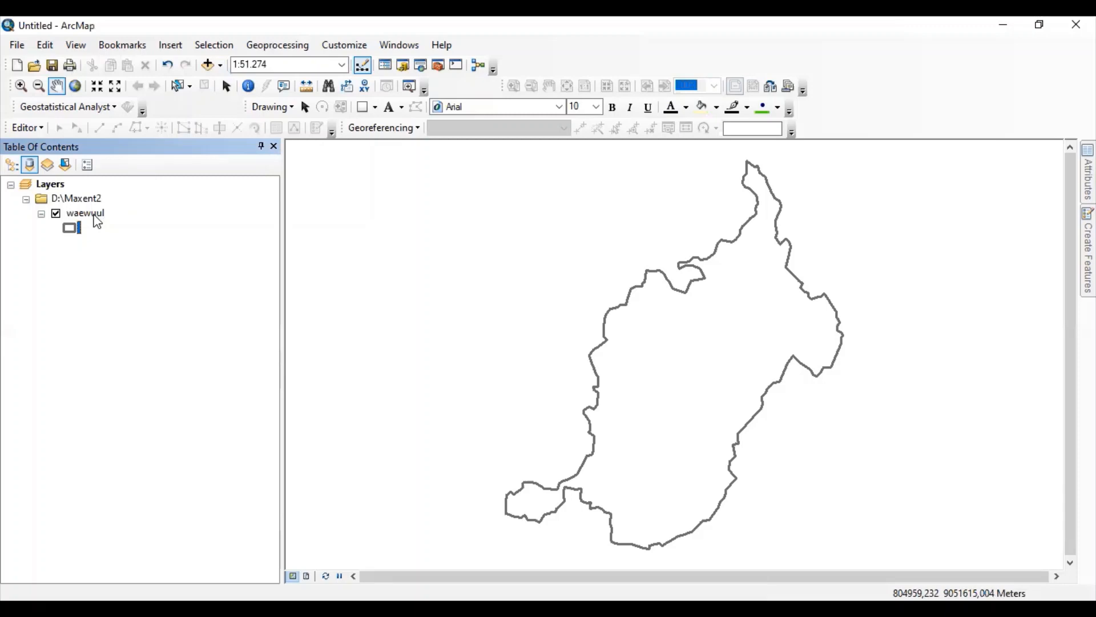
- Check the waewuul layer's source coordinate system in its layer properties
left_click(94, 217)
right_click(95, 217)
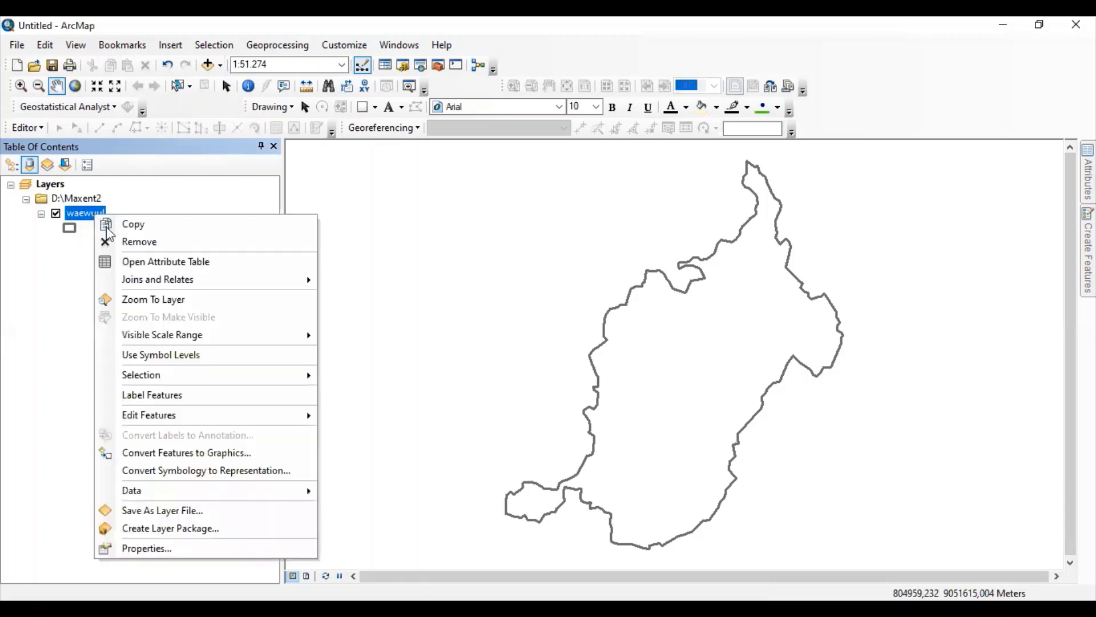
left_click(142, 548)
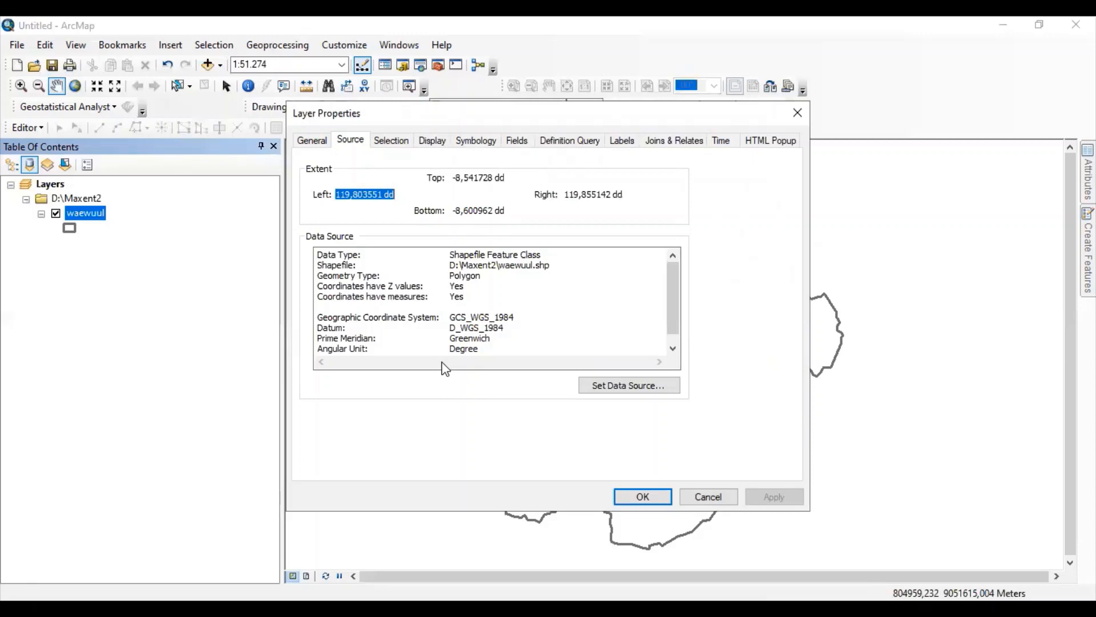
left_click(643, 498)
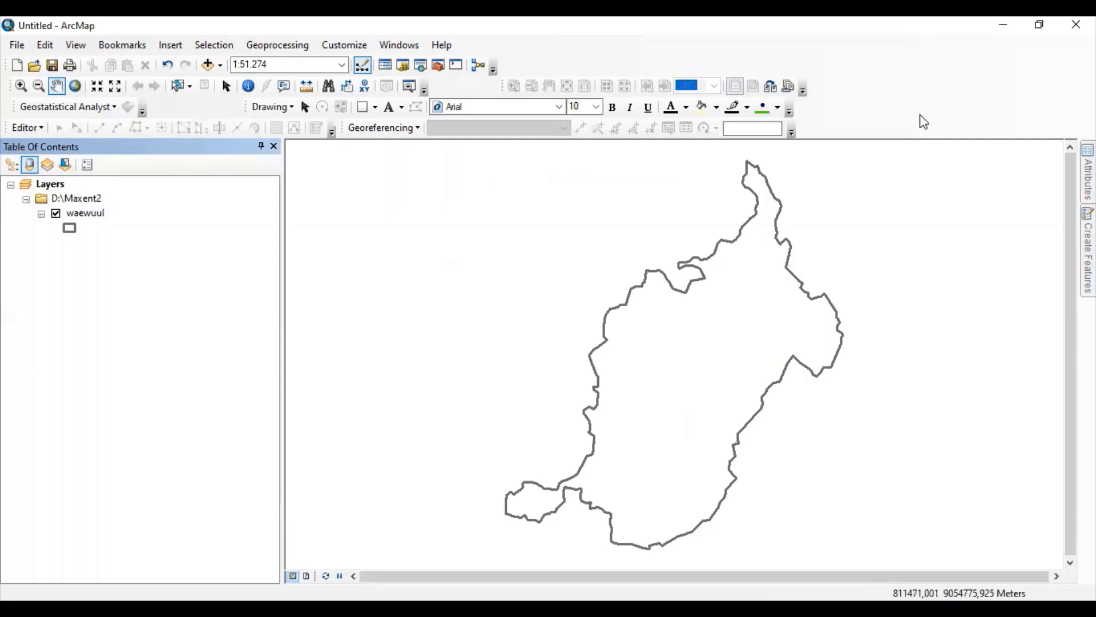
- Search for "Project data management" and open the Project (Data Management) tool
left_click(544, 246)
left_click_drag(864, 415, 658, 332)
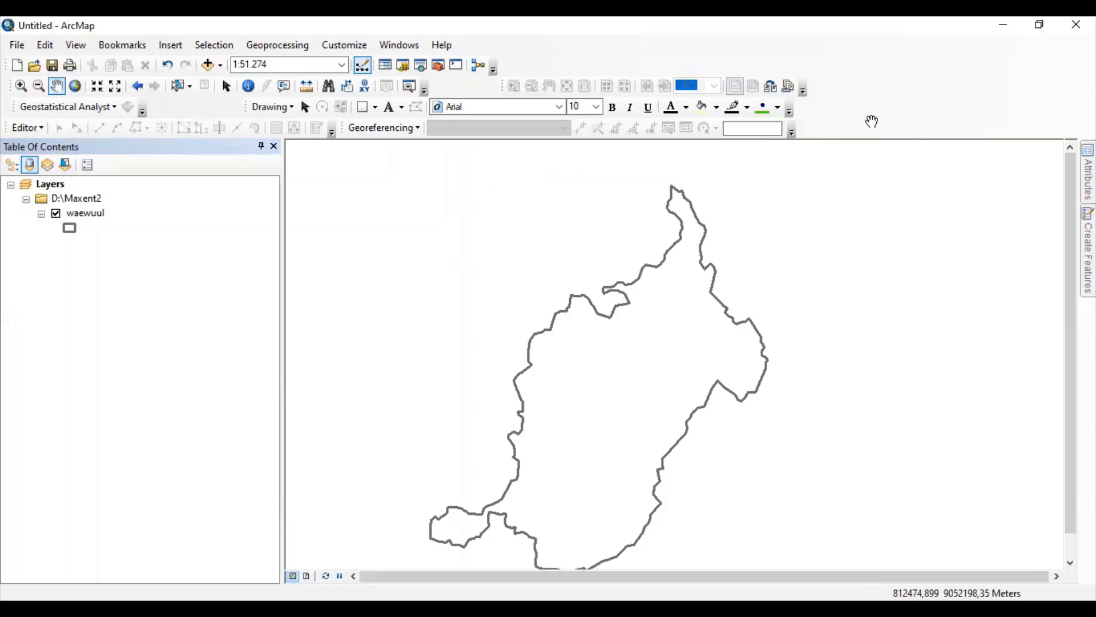
key("ctrl+f")
key("ctrl+f")
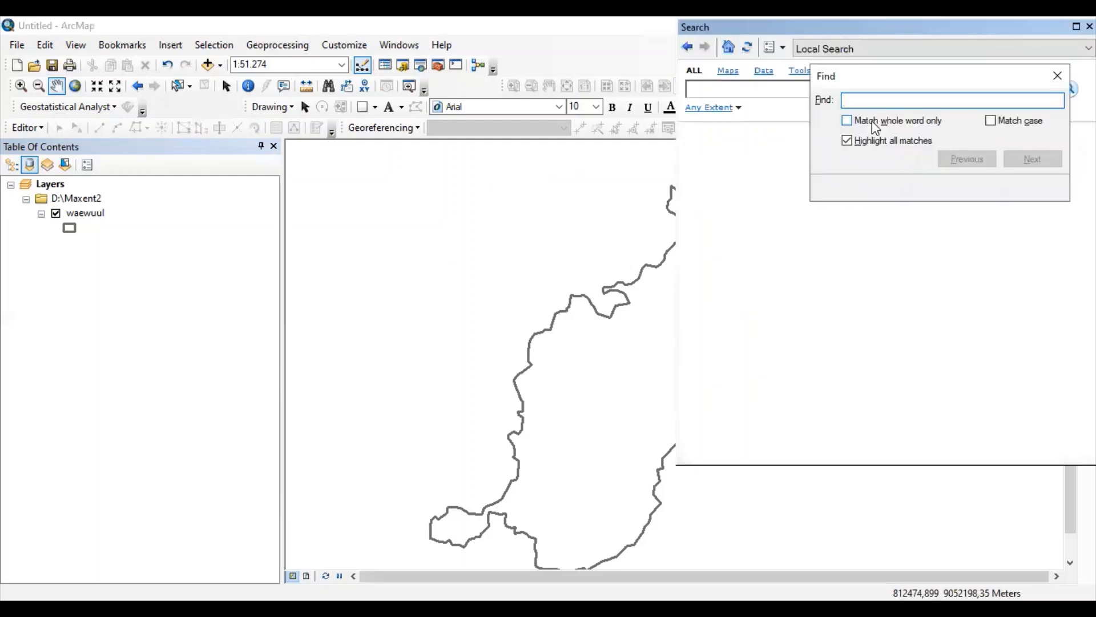
left_click(1057, 73)
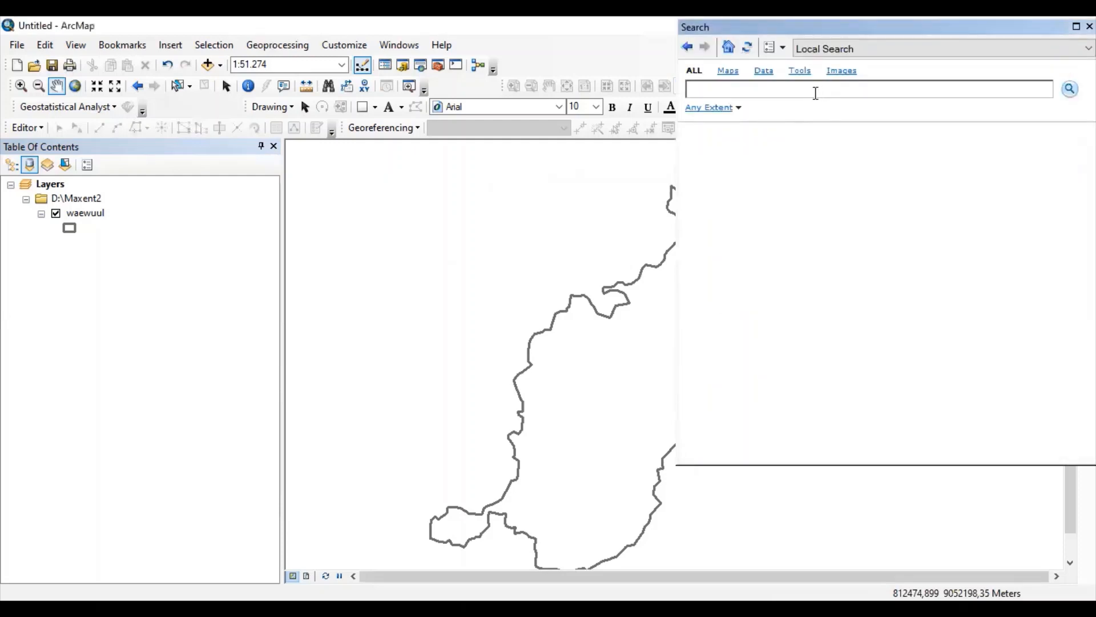
left_click_drag(984, 86, 995, 104)
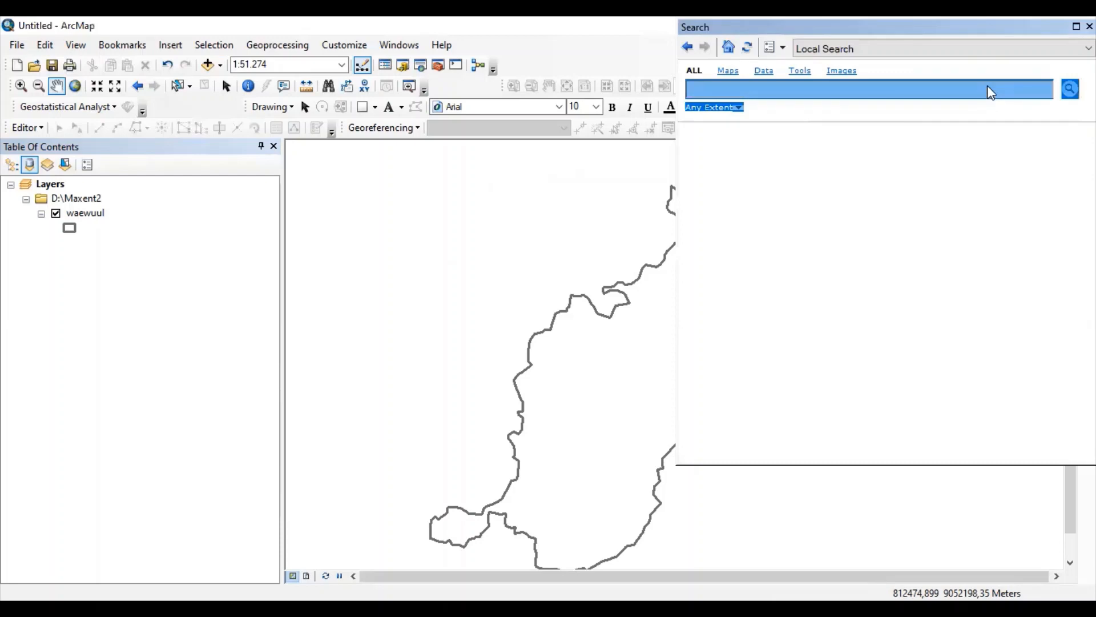
left_click(987, 87)
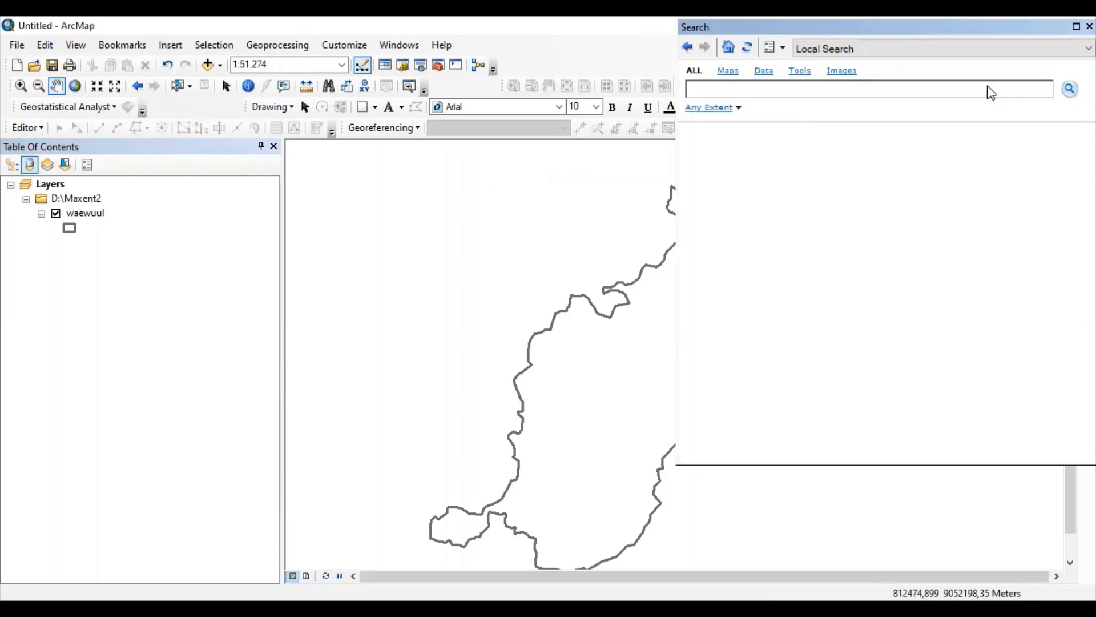
left_click(763, 90)
type("Project data management")
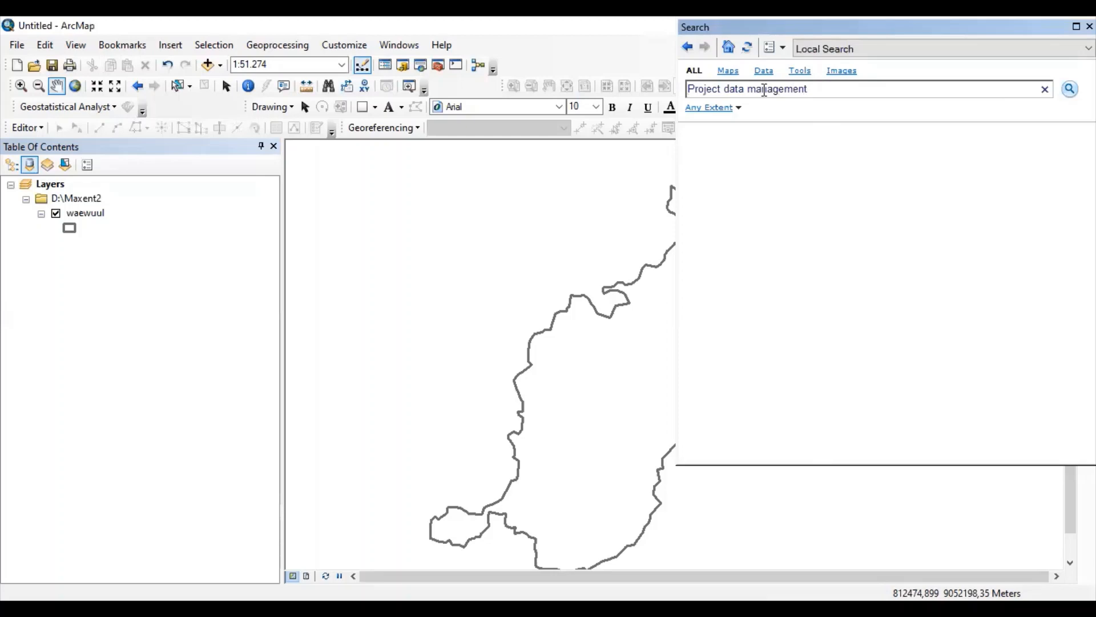
key("Return")
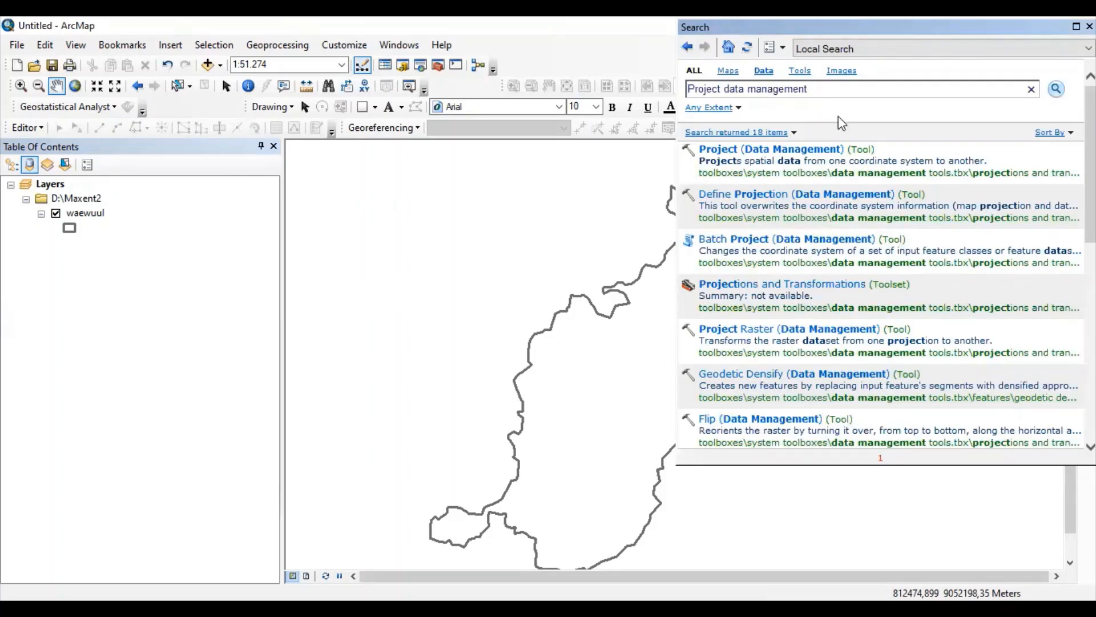
left_click(723, 149)
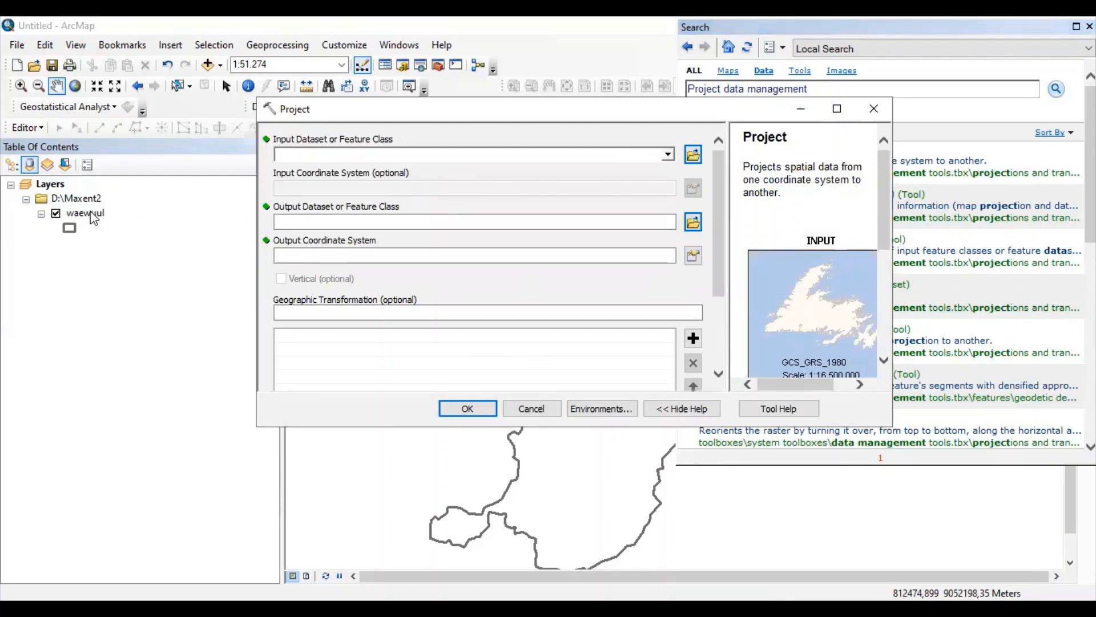
- Set the waewuul layer as the Project input and the output feature class to Waeuwuulutm in D:\Maxent3\SHP
left_click_drag(90, 216, 362, 162)
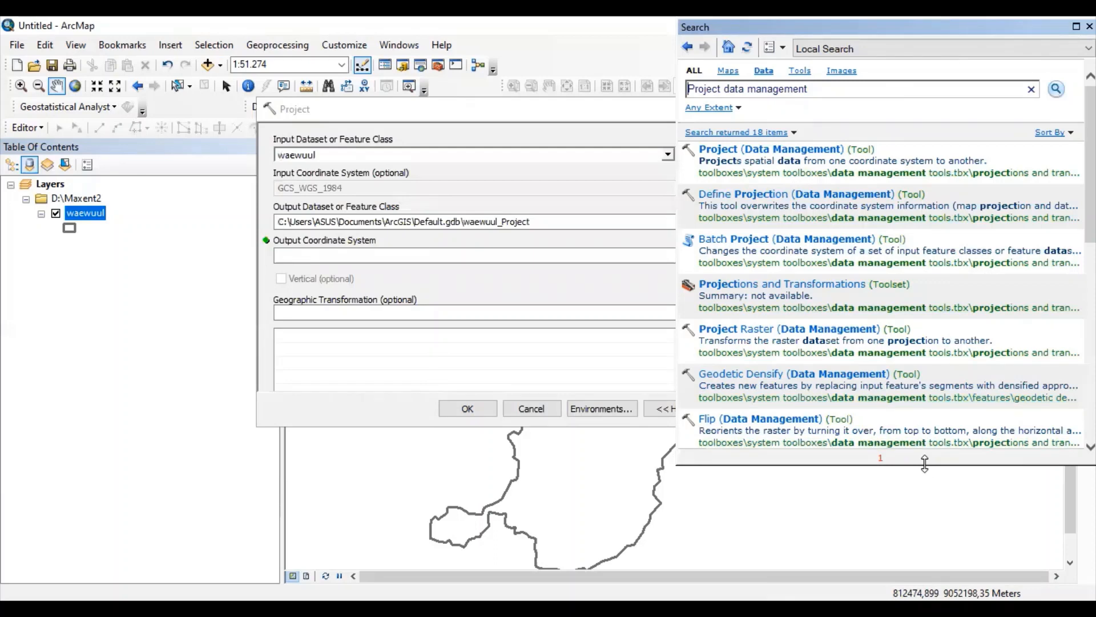
left_click_drag(925, 464, 907, 134)
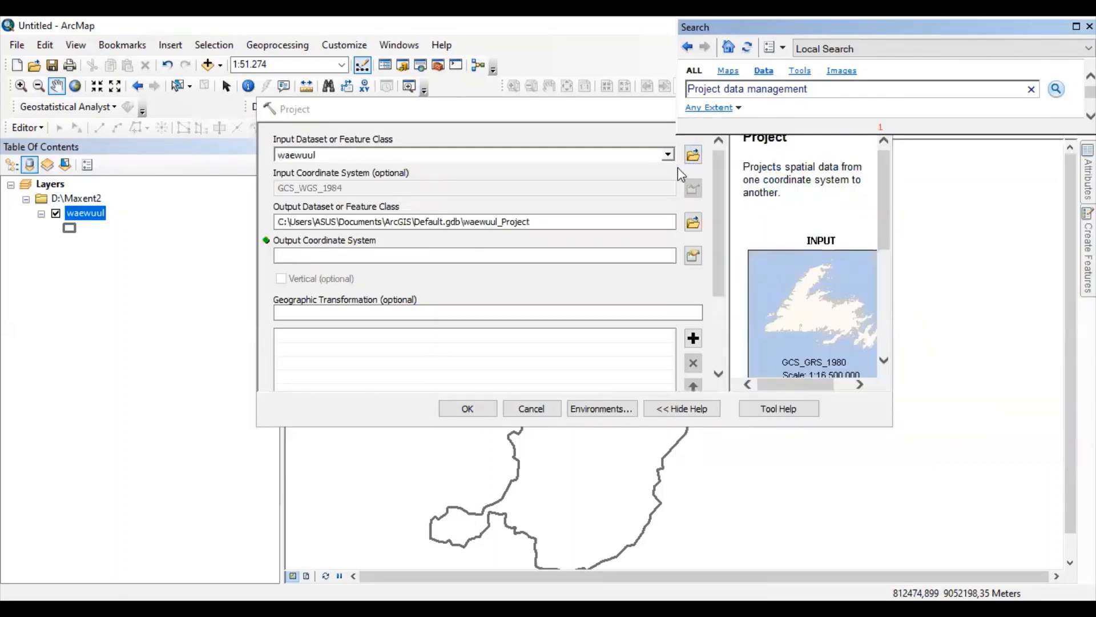
left_click(693, 224)
left_click(578, 167)
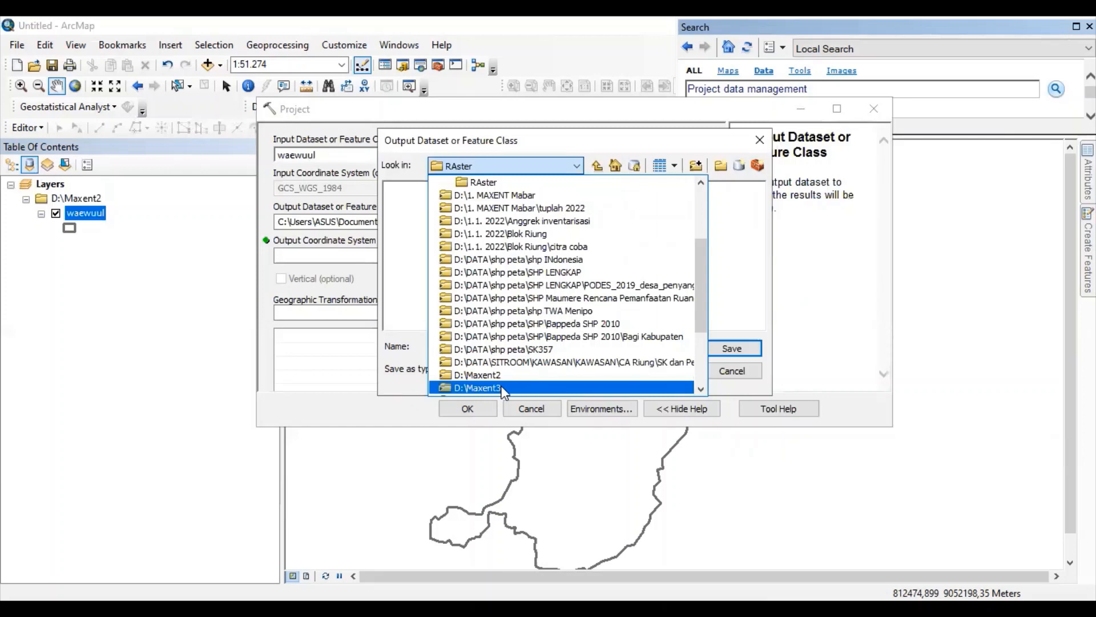
left_click(478, 389)
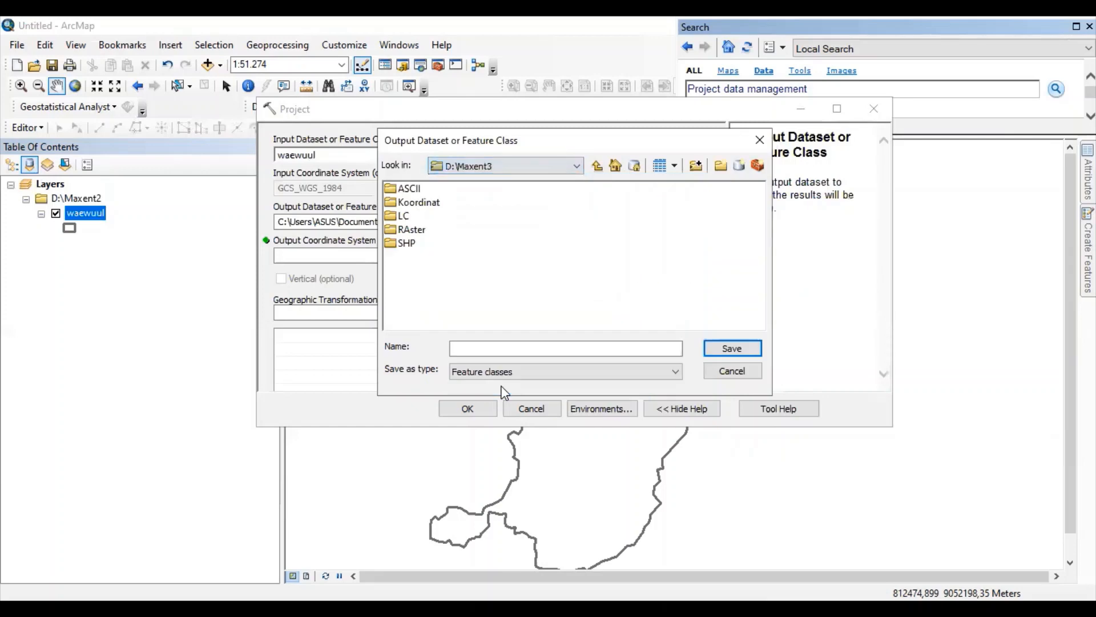
double_click(407, 244)
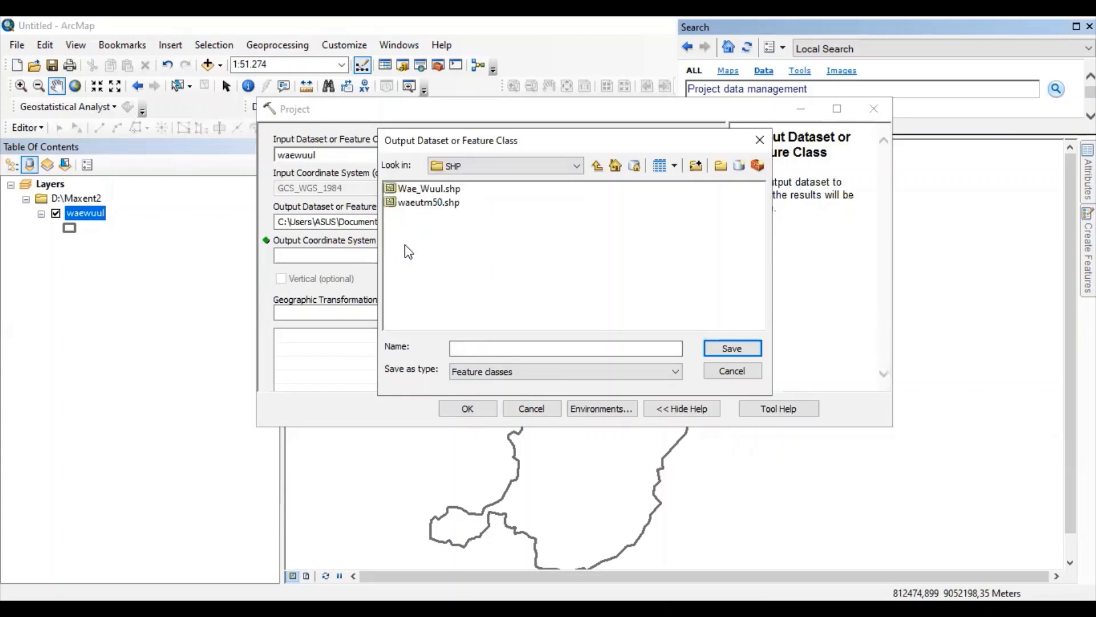
left_click(481, 346)
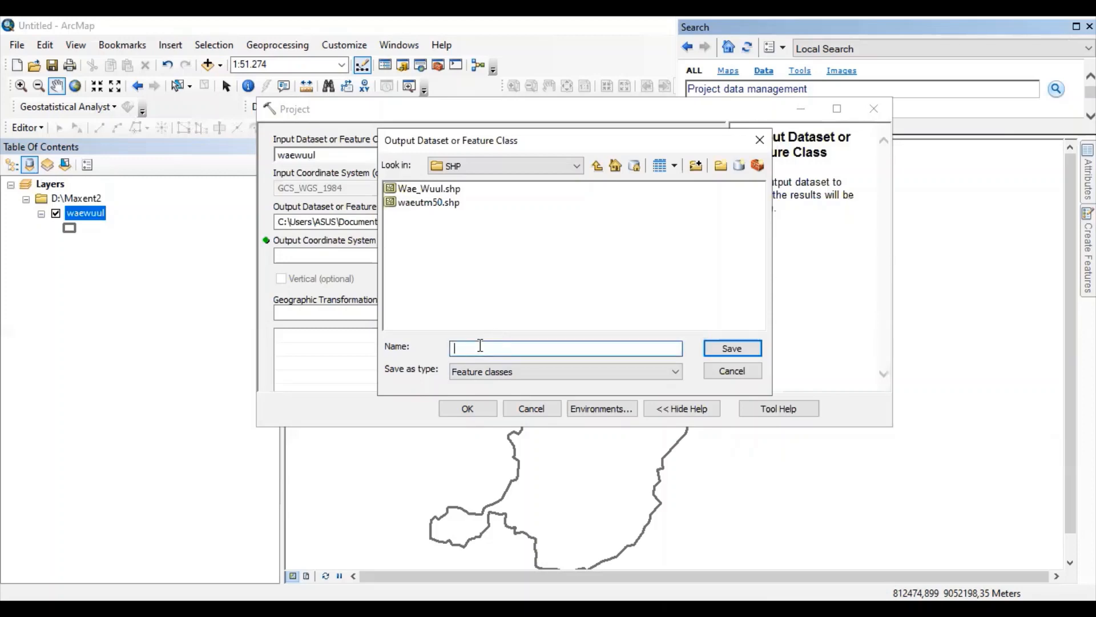
type("Waeuwuulutm")
left_click(732, 349)
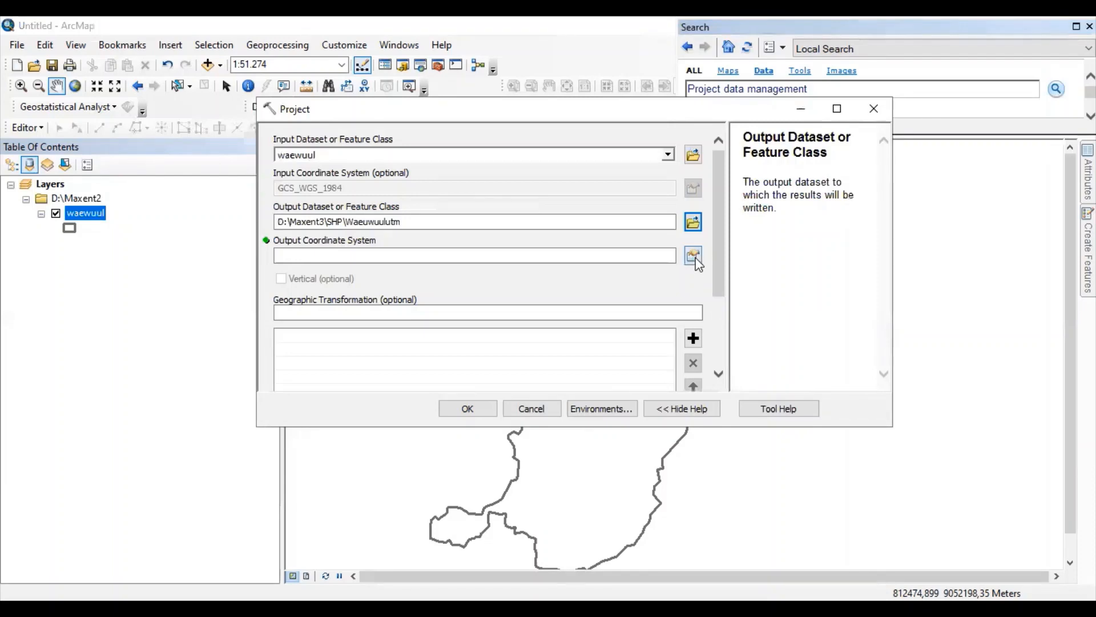
- Choose WGS_1984_UTM_Zone_50S as the output coordinate system and run the Project tool
left_click(694, 257)
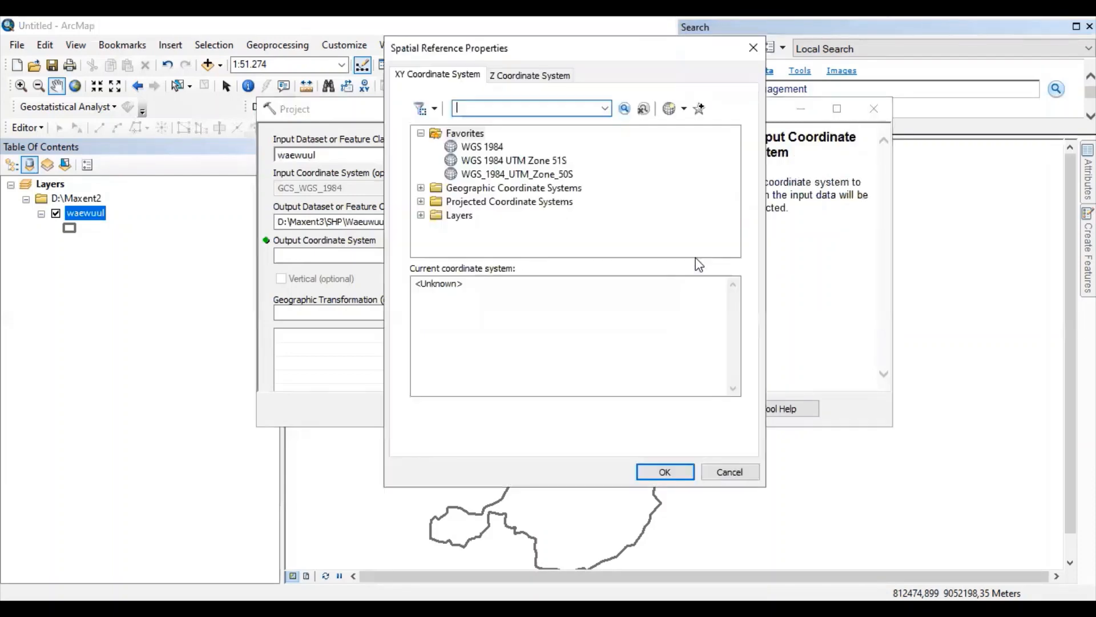
left_click(562, 175)
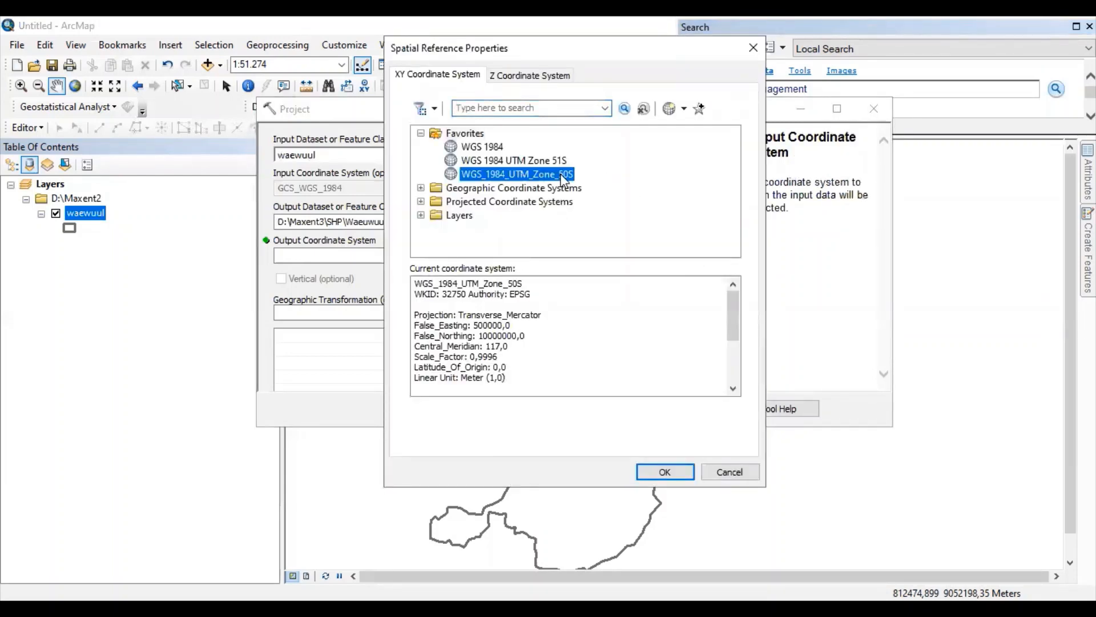
left_click(662, 472)
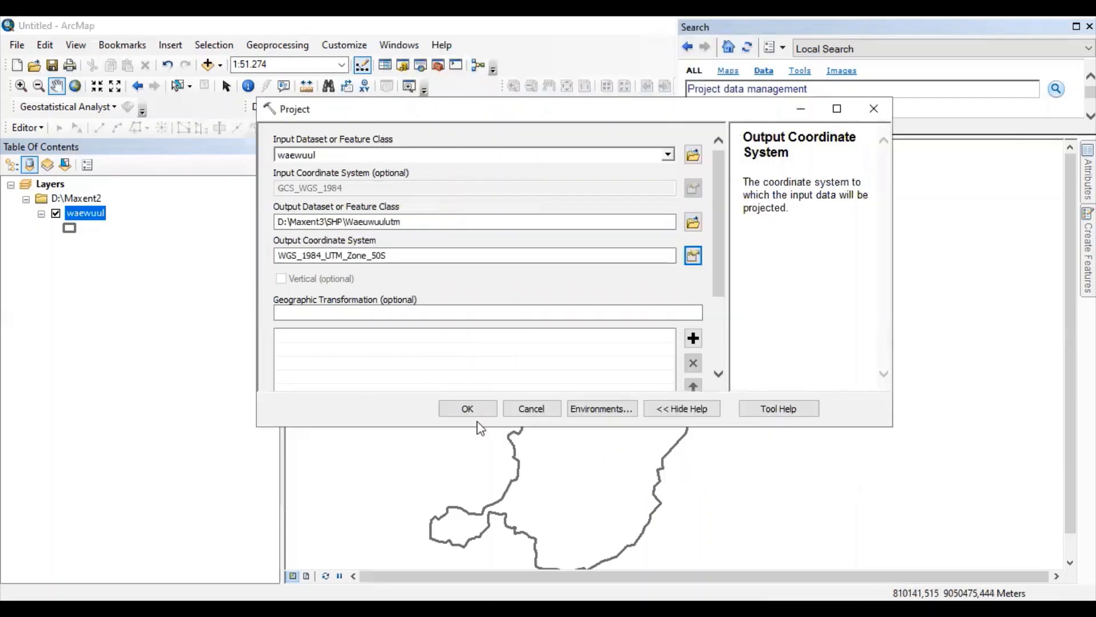
left_click(481, 408)
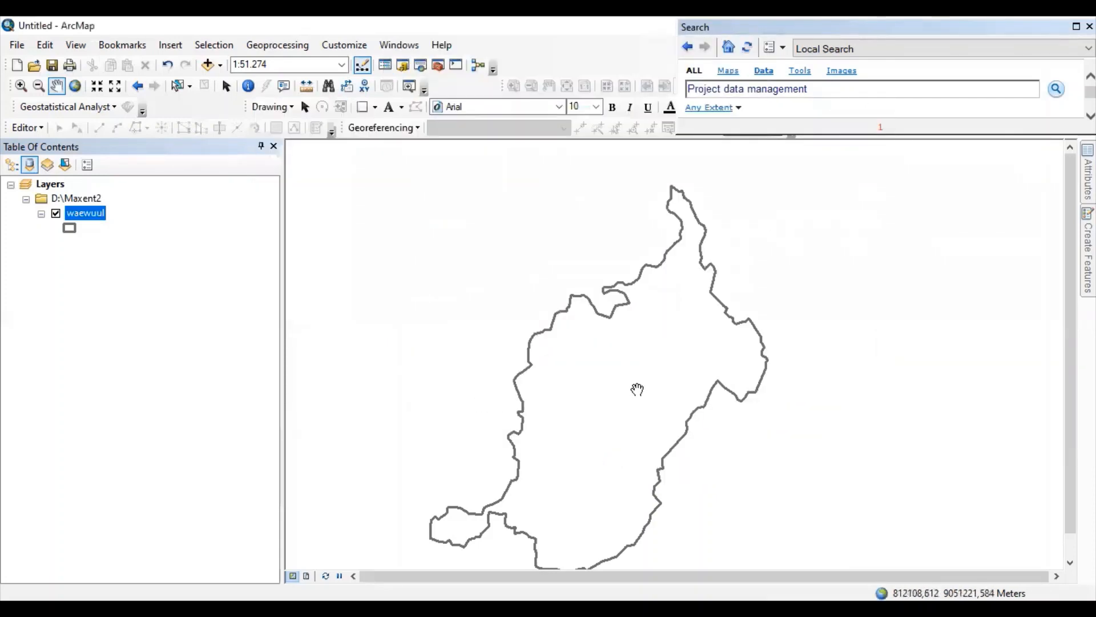
- Add the Landsat 8 band rasters B4, B5 and B6 from the D:\Maxent2\LC folder to the map
left_click_drag(637, 388, 557, 363)
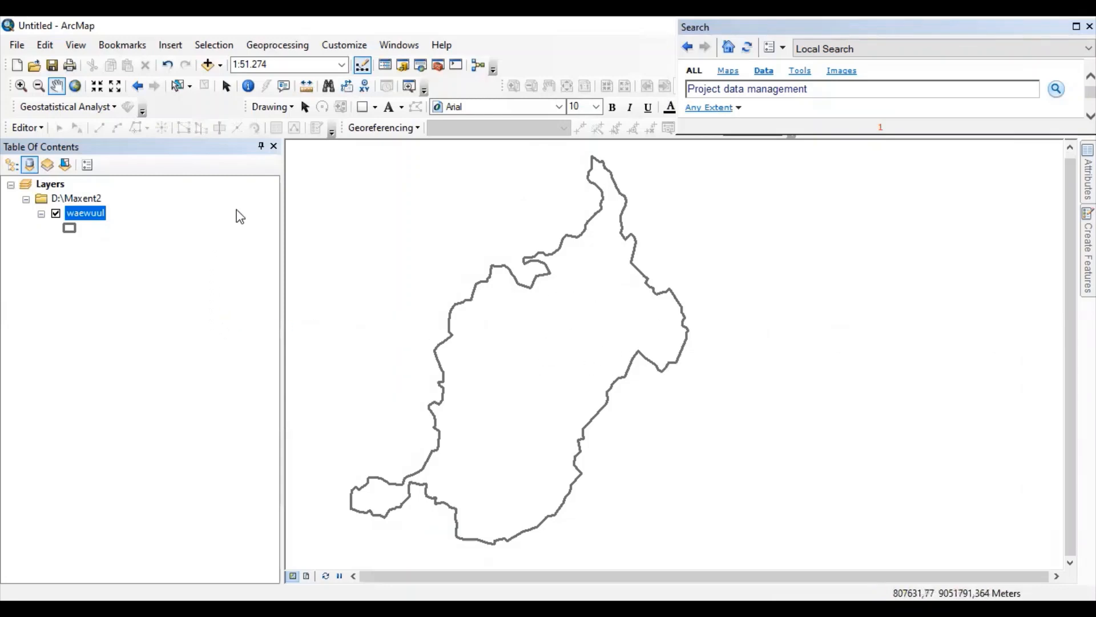
left_click(208, 66)
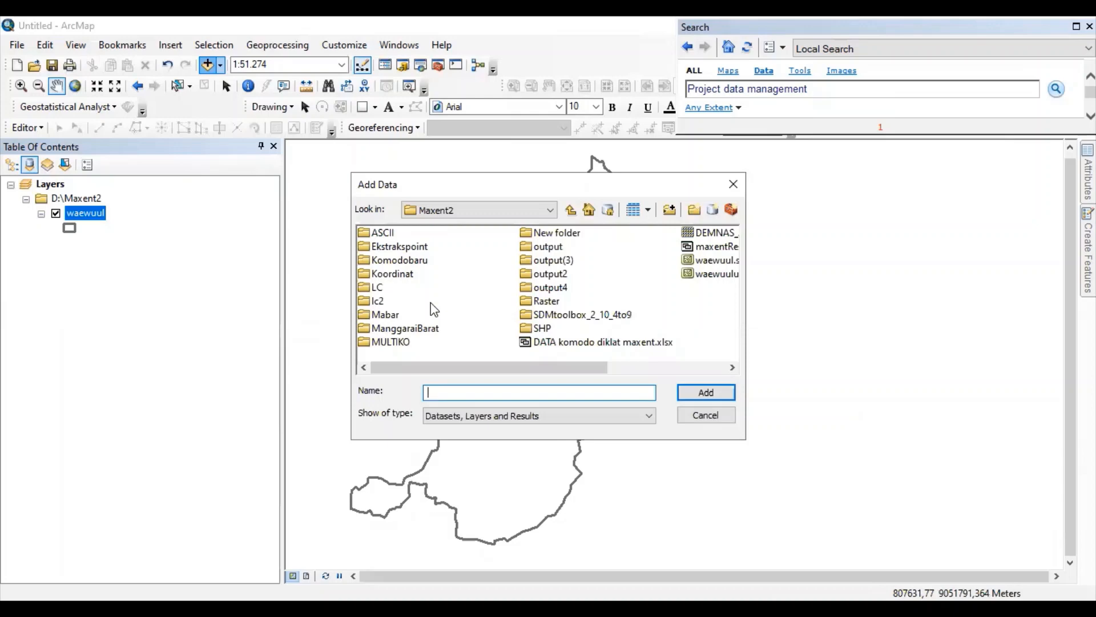
double_click(379, 287)
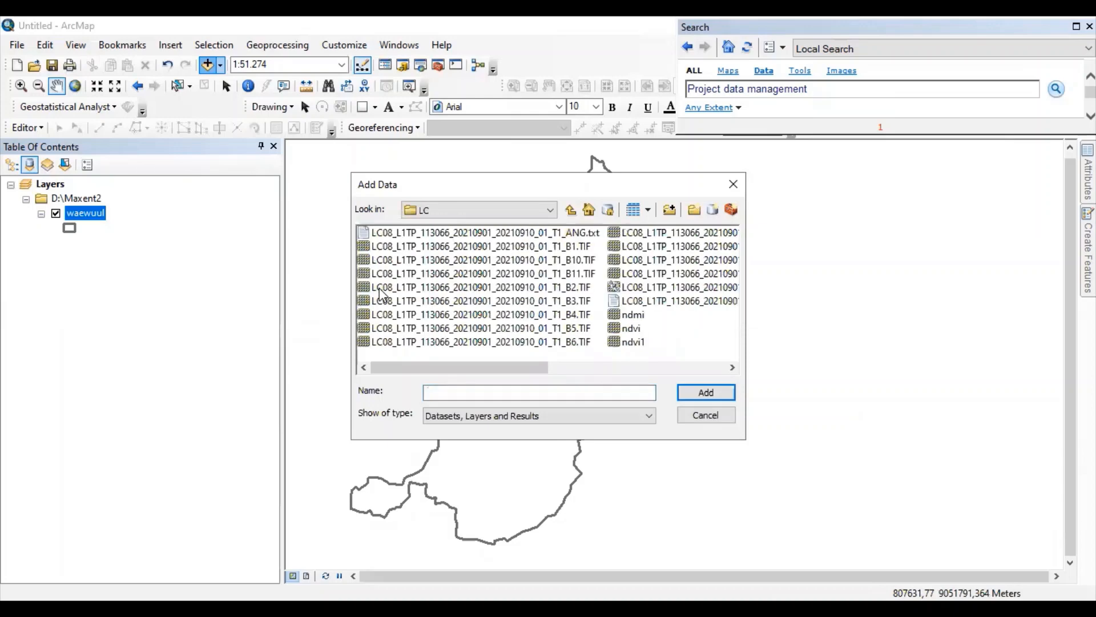
left_click(570, 315)
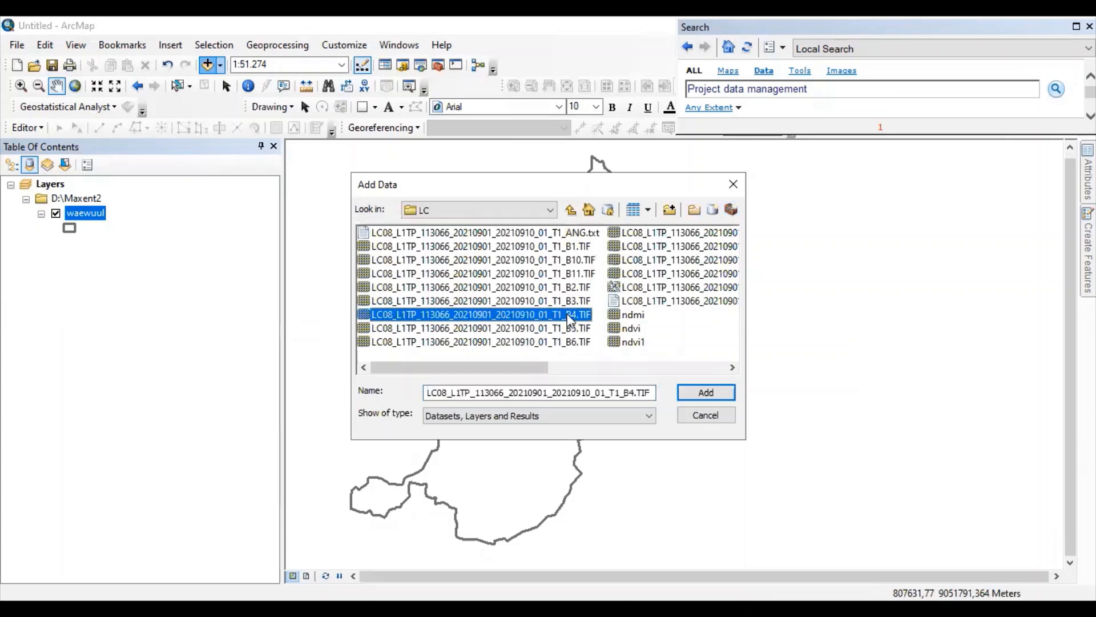
key("shift+Down")
key("shift+Down")
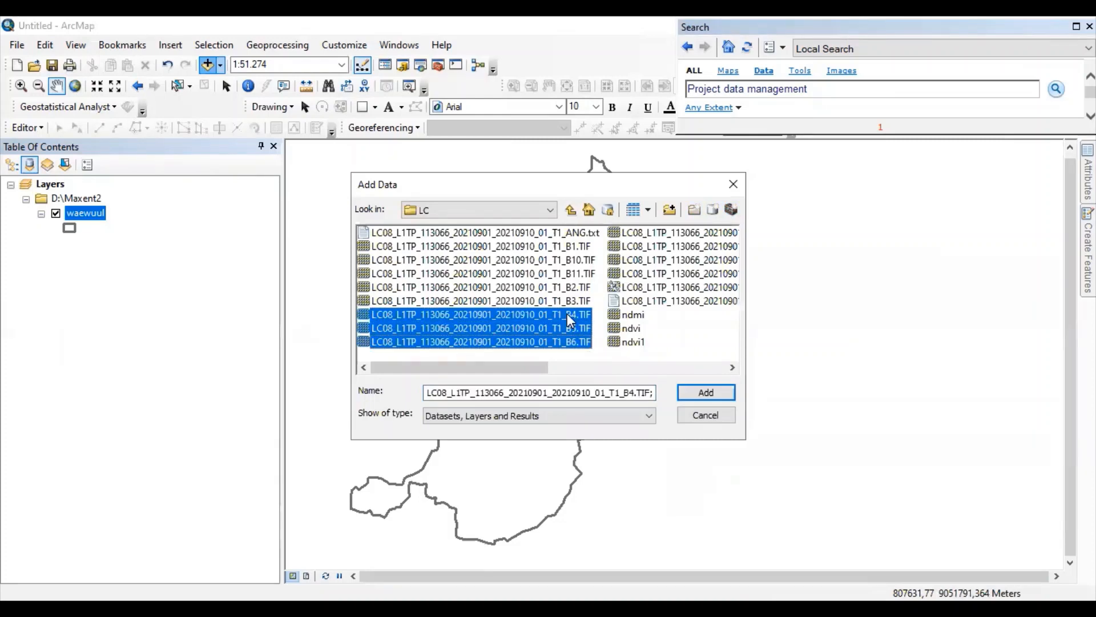
left_click(706, 391)
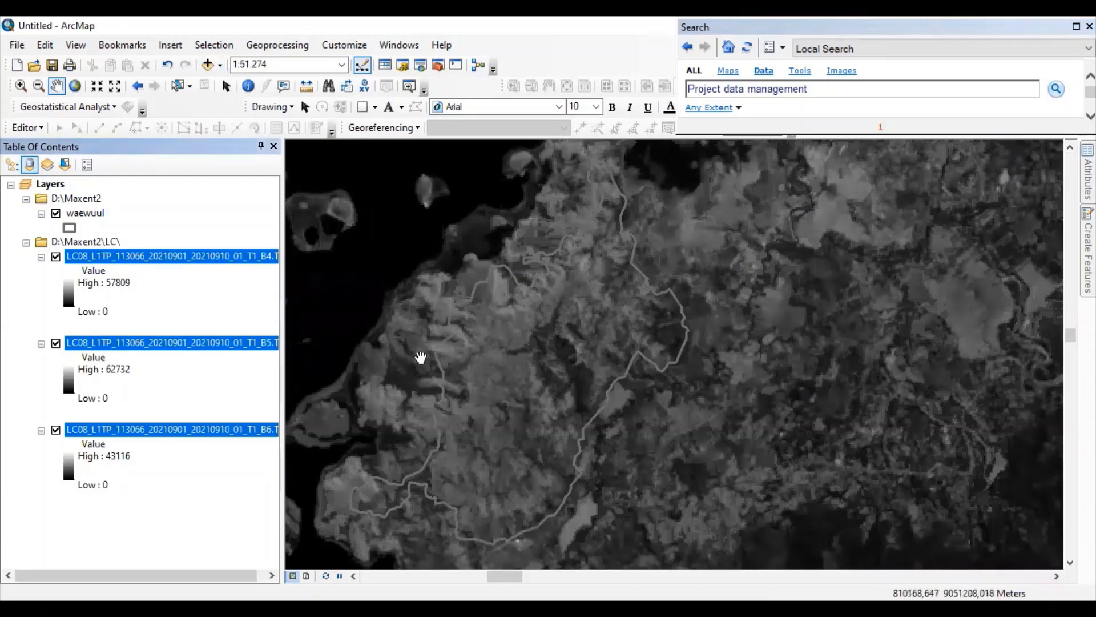
left_click(177, 228)
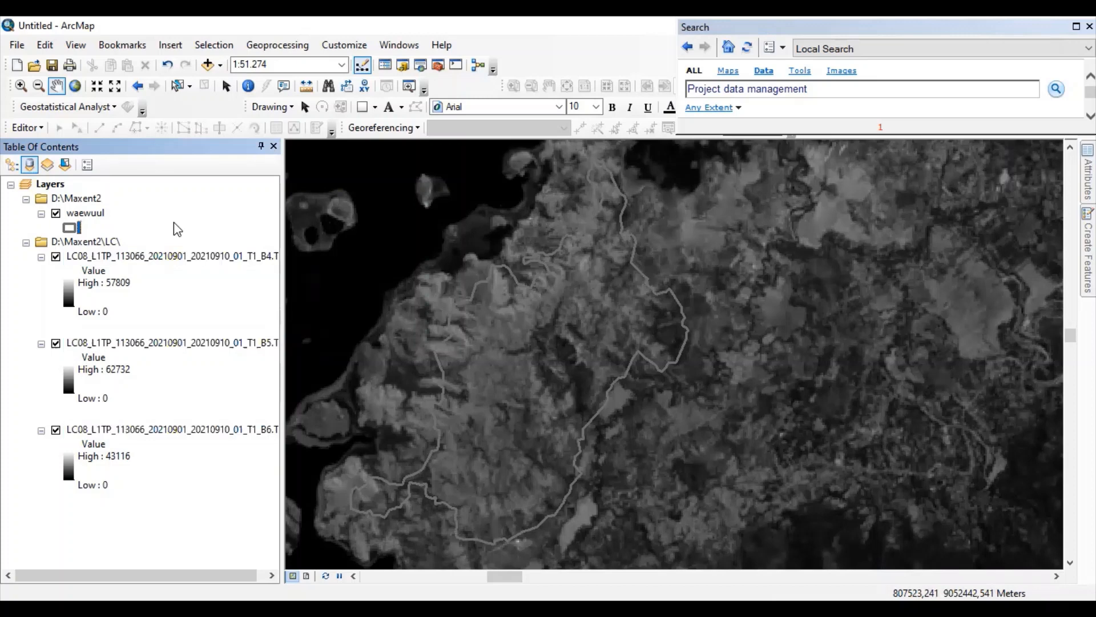
left_click(83, 225)
left_click(187, 189)
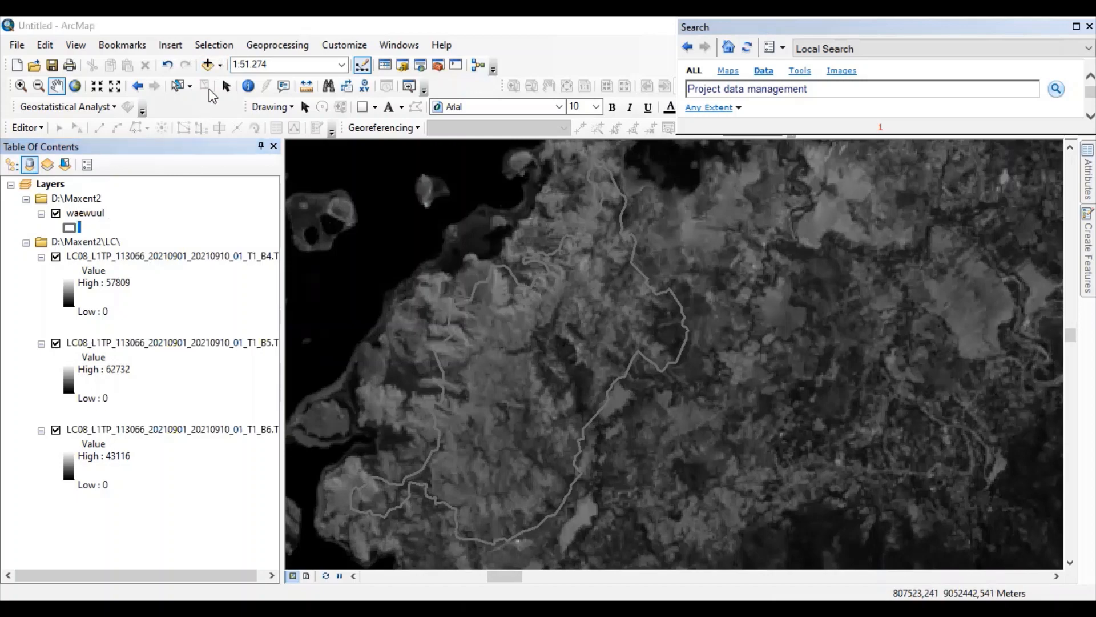
- Add Waeuwuulutm.shp from D:\Maxent3\SHP to the map and remove the original waewuul layer from D:\Maxent2
left_click(207, 64)
left_click(551, 211)
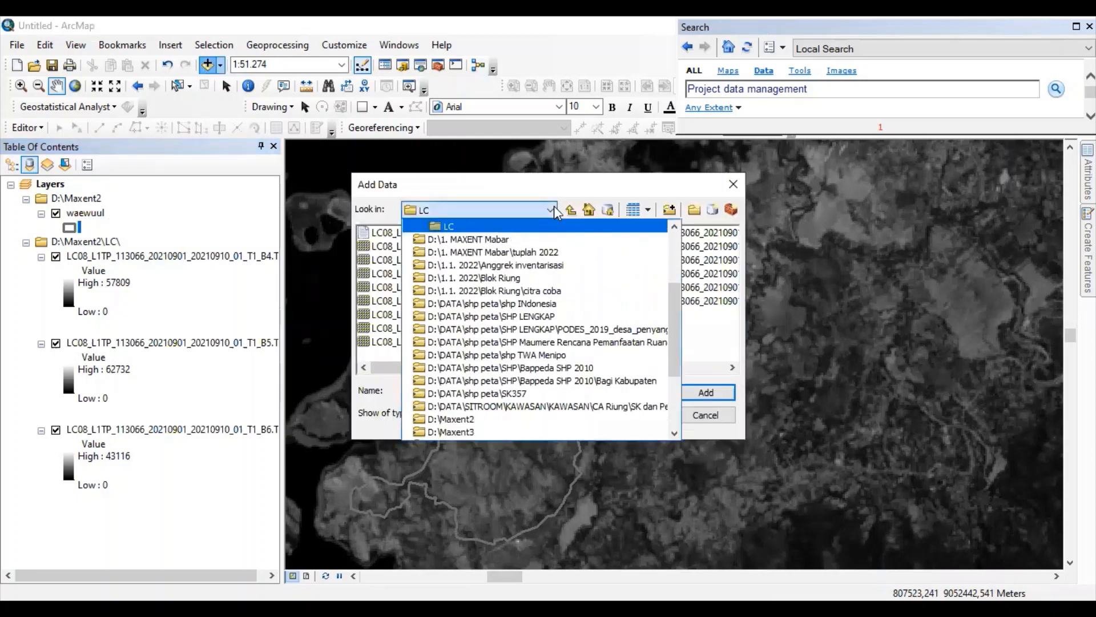
left_click(486, 432)
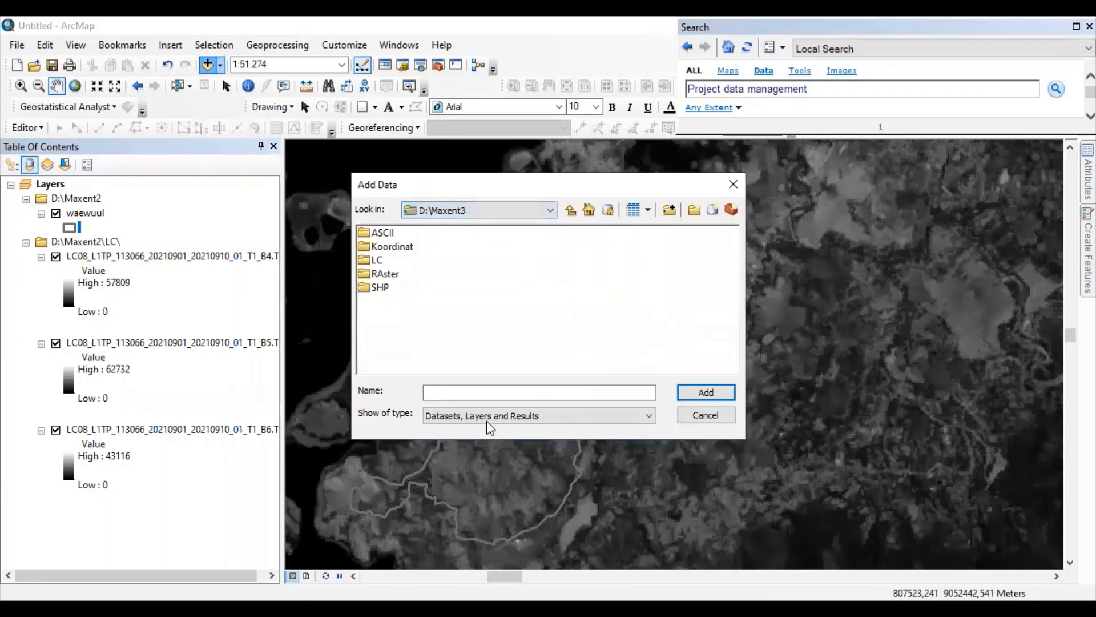
double_click(378, 288)
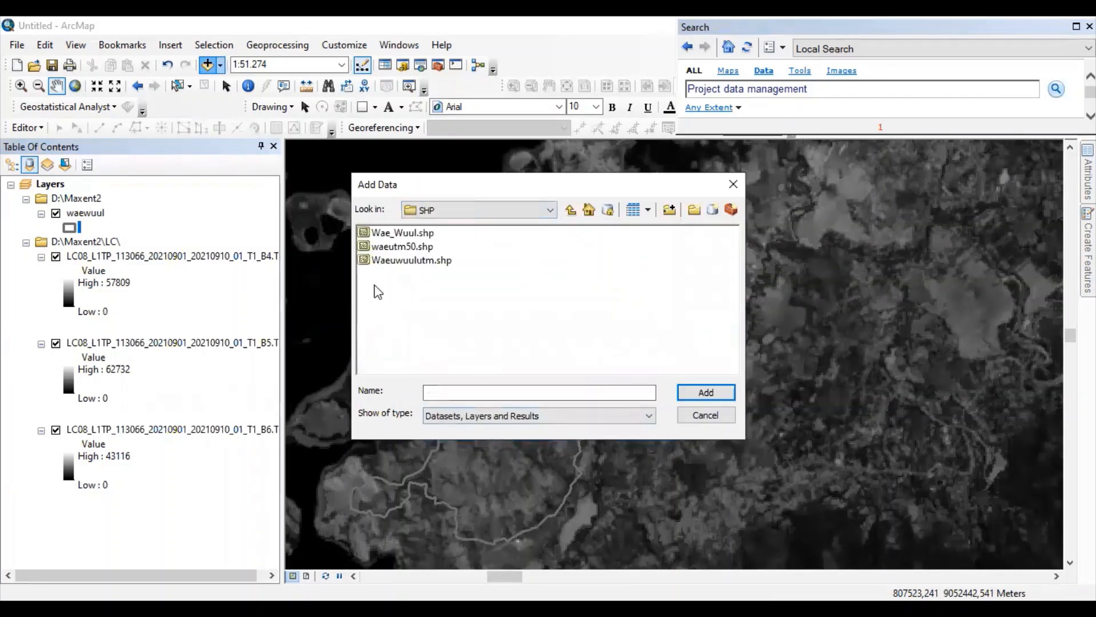
left_click(413, 261)
left_click(706, 393)
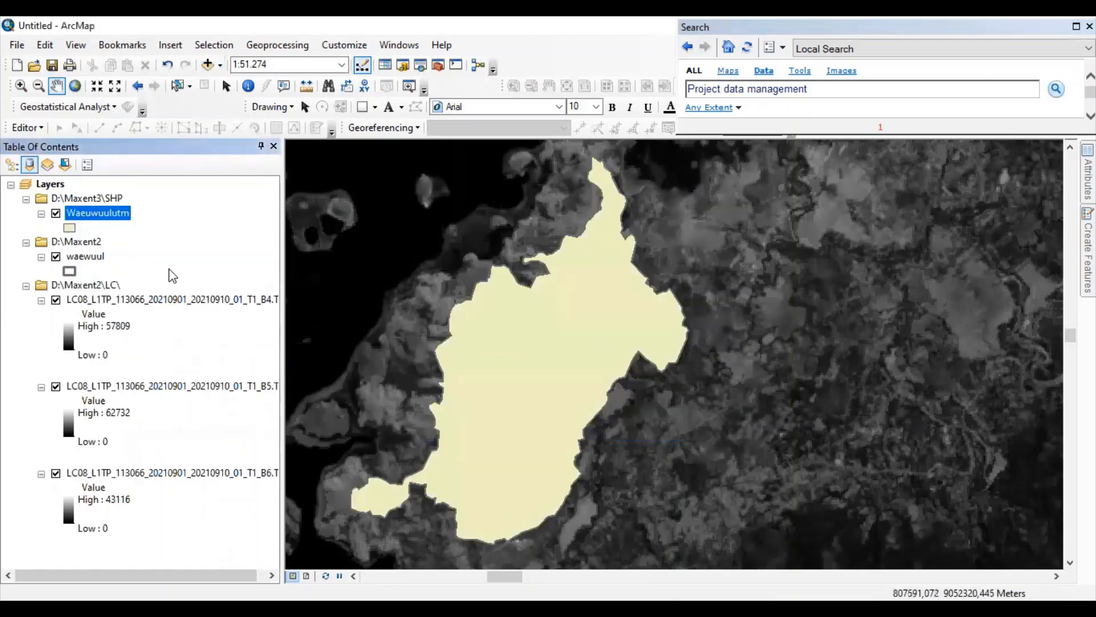
right_click(83, 244)
left_click(113, 254)
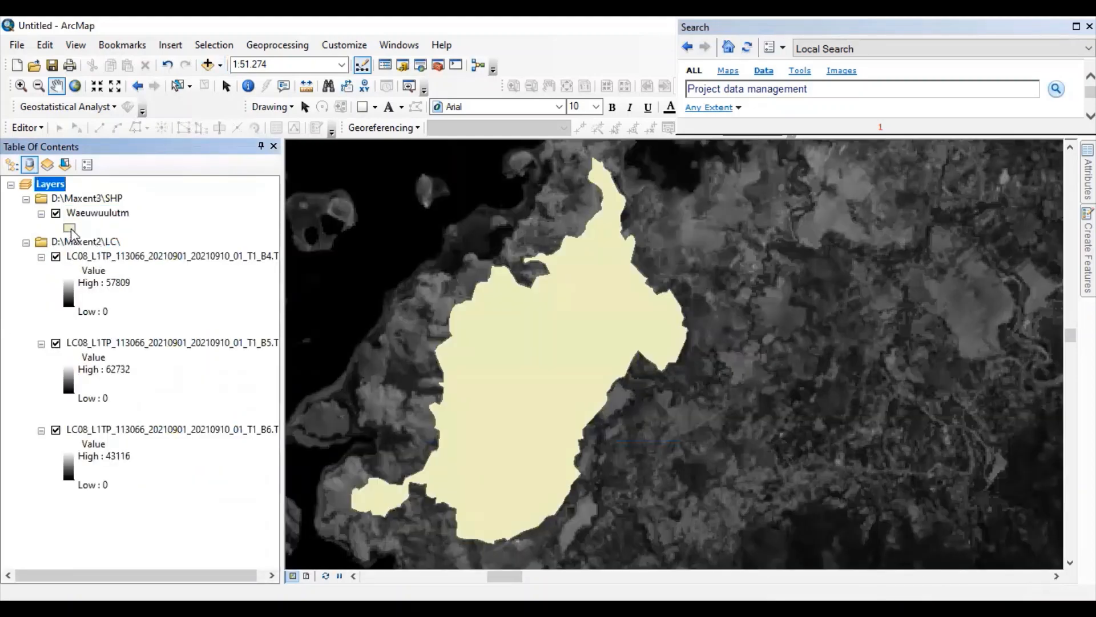
- Change the Waeuwuulutm layer's symbol to no fill color with an outline width of 1
left_click(70, 229)
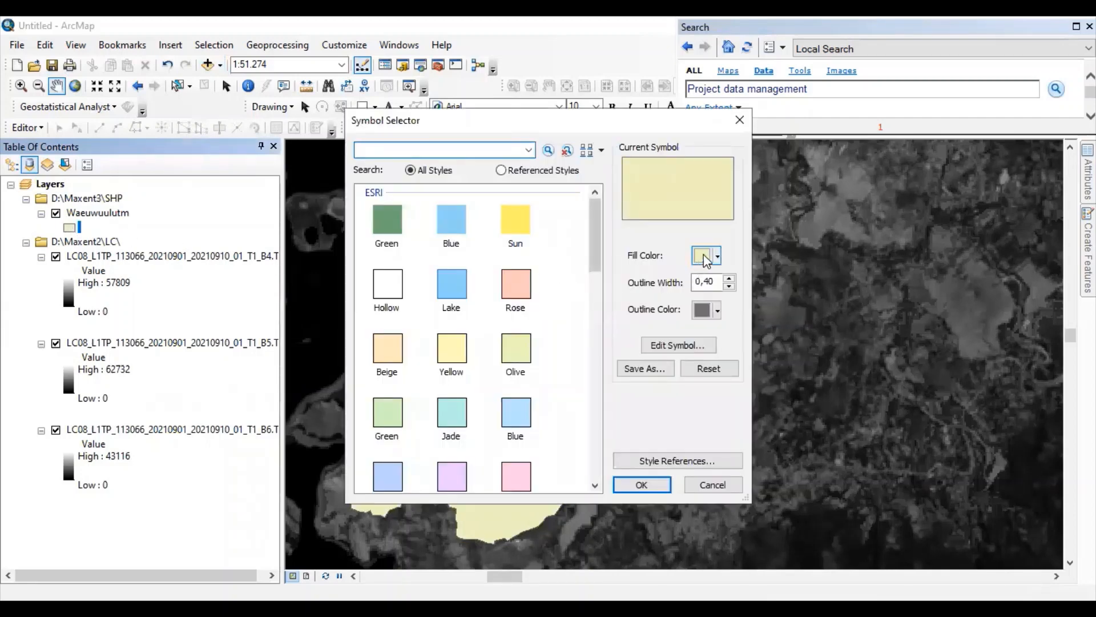
left_click(717, 257)
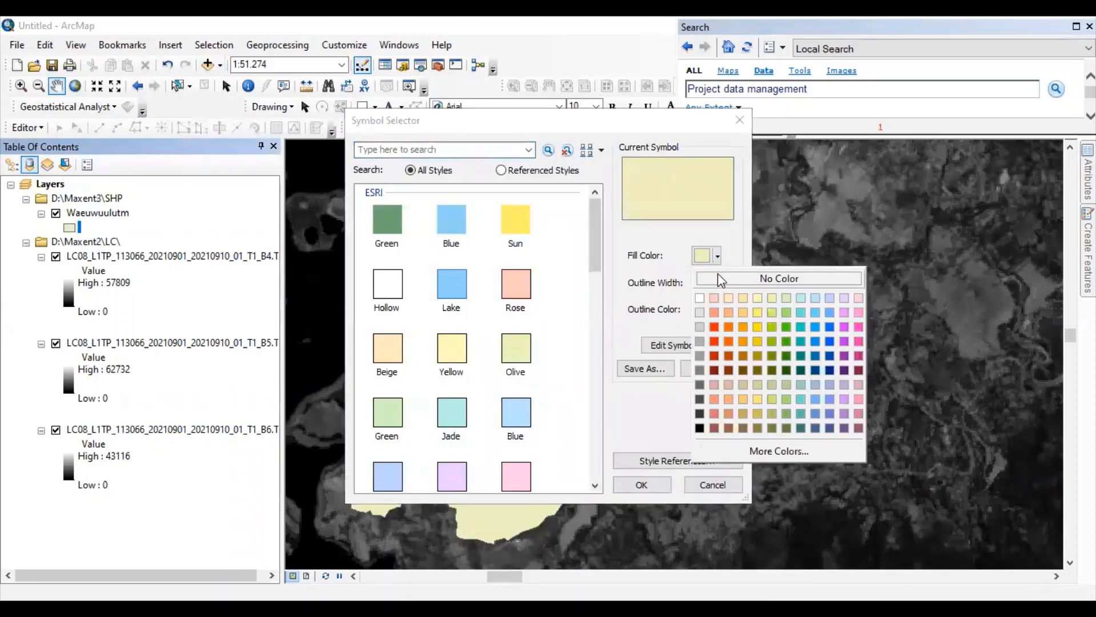
left_click(718, 275)
left_click(729, 279)
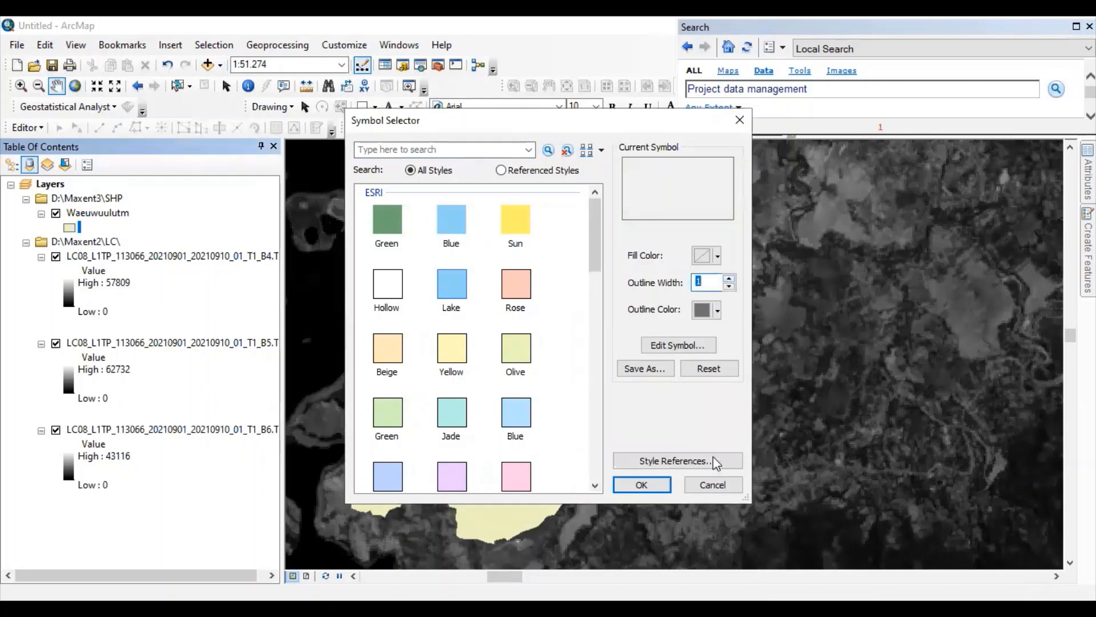
left_click(642, 483)
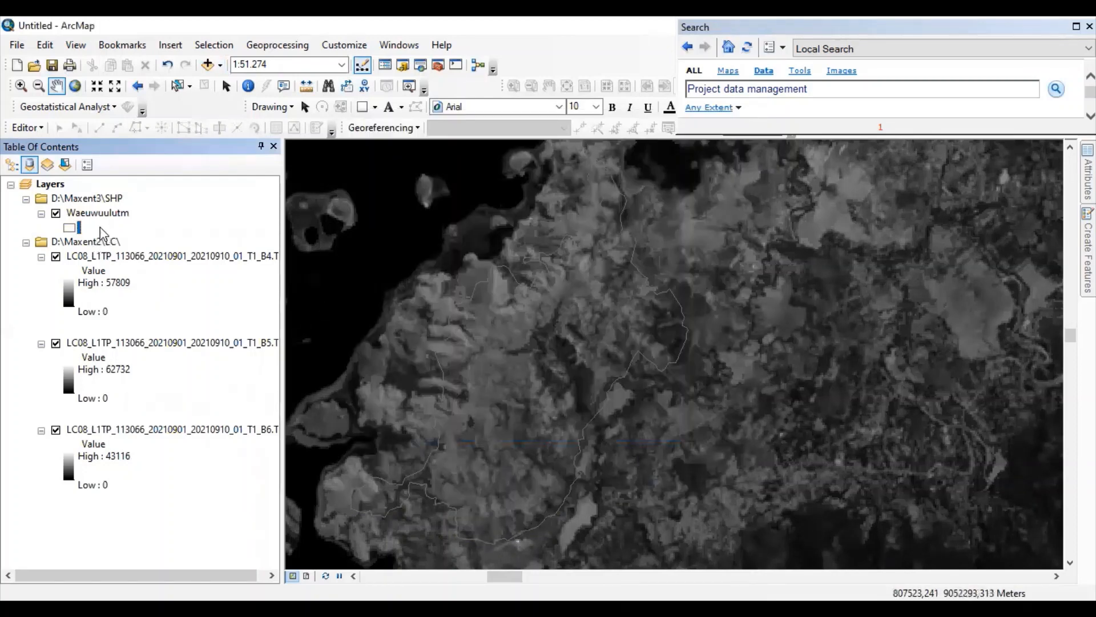
- Set the outline color of the Waeuwuulutm layer's symbol to red
left_click(70, 227)
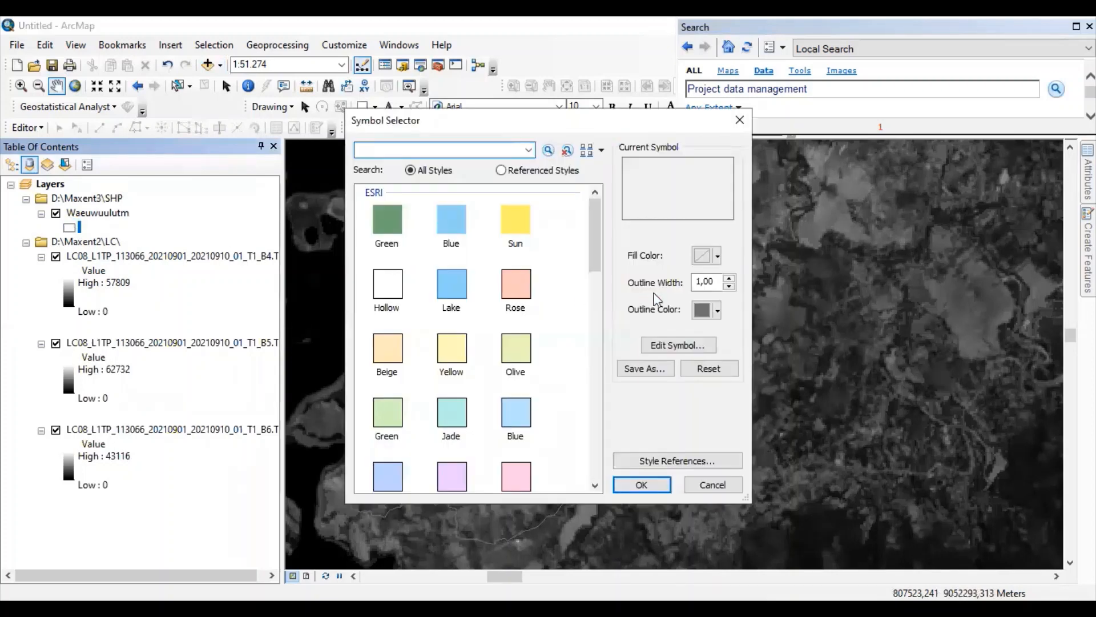
left_click(717, 312)
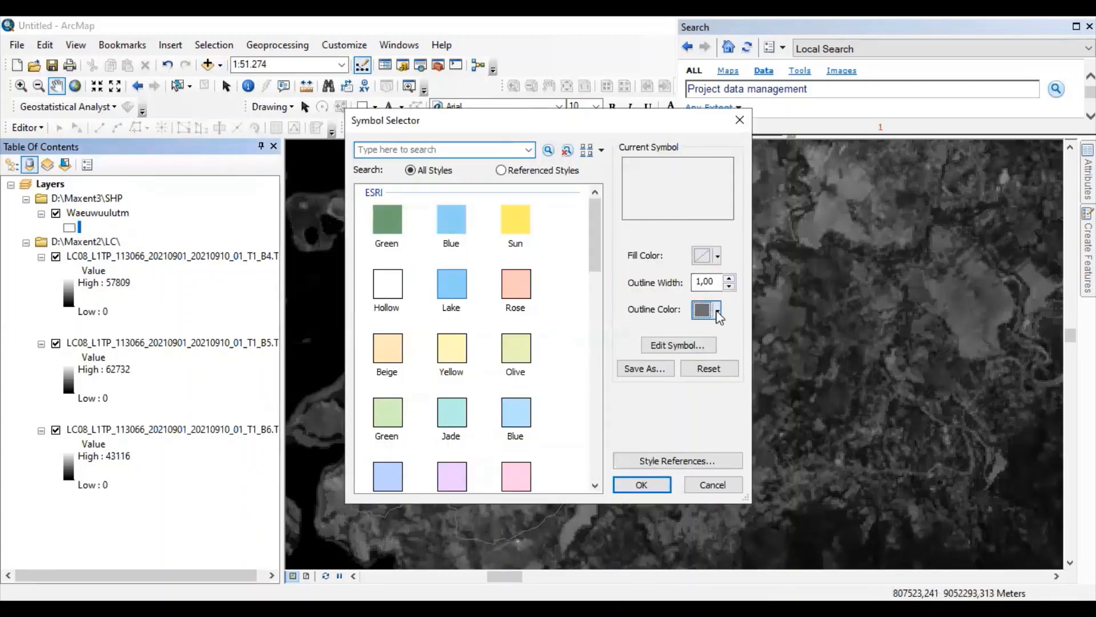
left_click(716, 310)
left_click(714, 381)
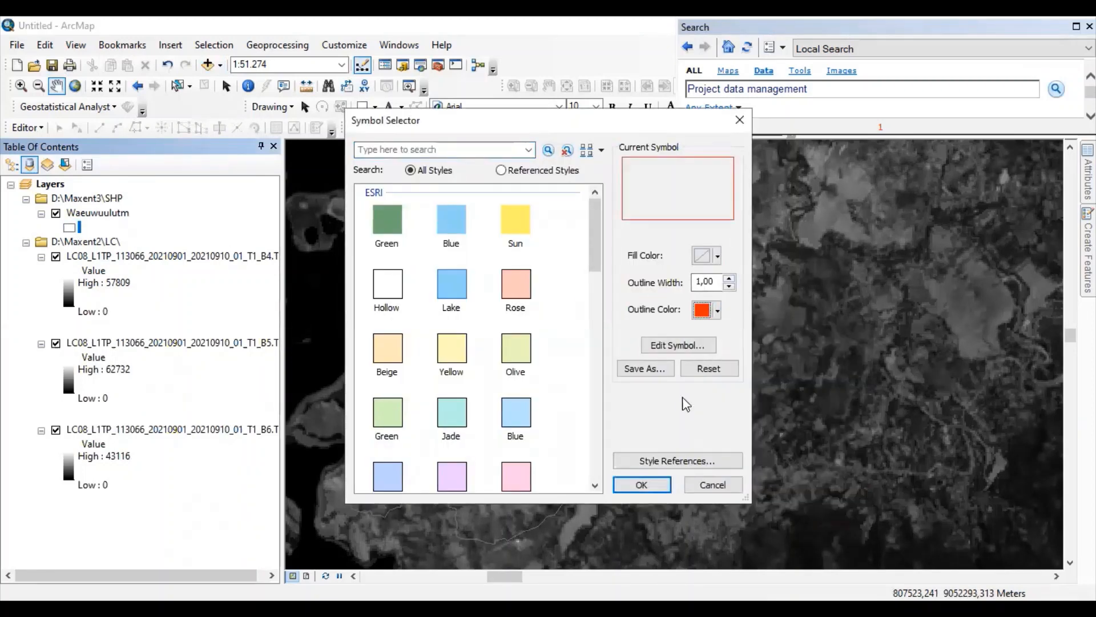
left_click(640, 484)
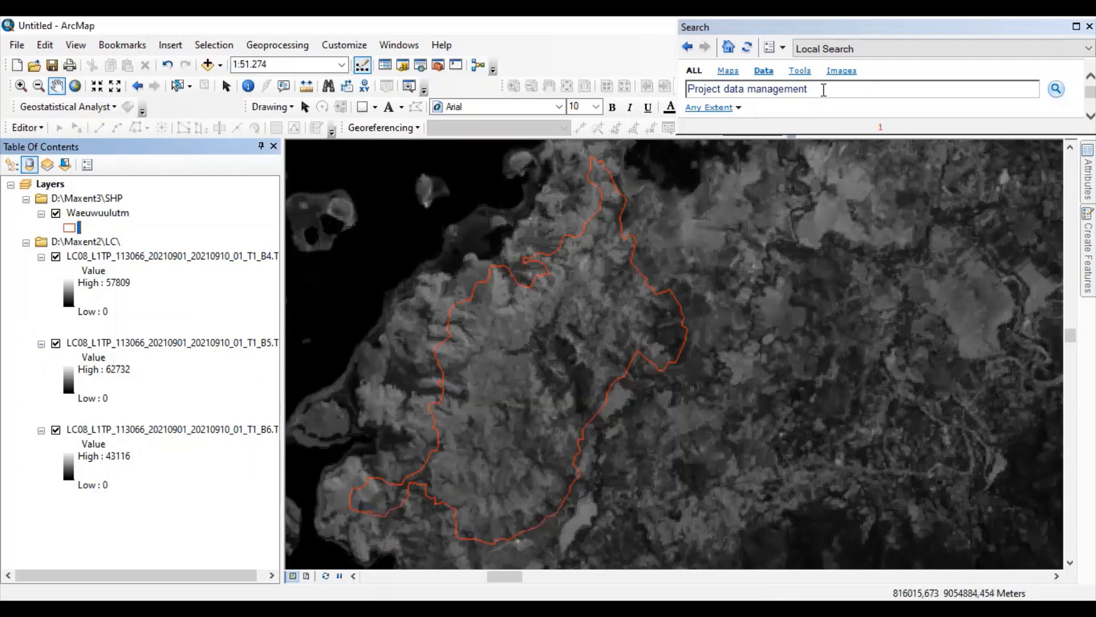
- Search for raster calculator and open the Raster Calculator (Spatial Analyst) tool
left_click_drag(811, 90, 707, 87)
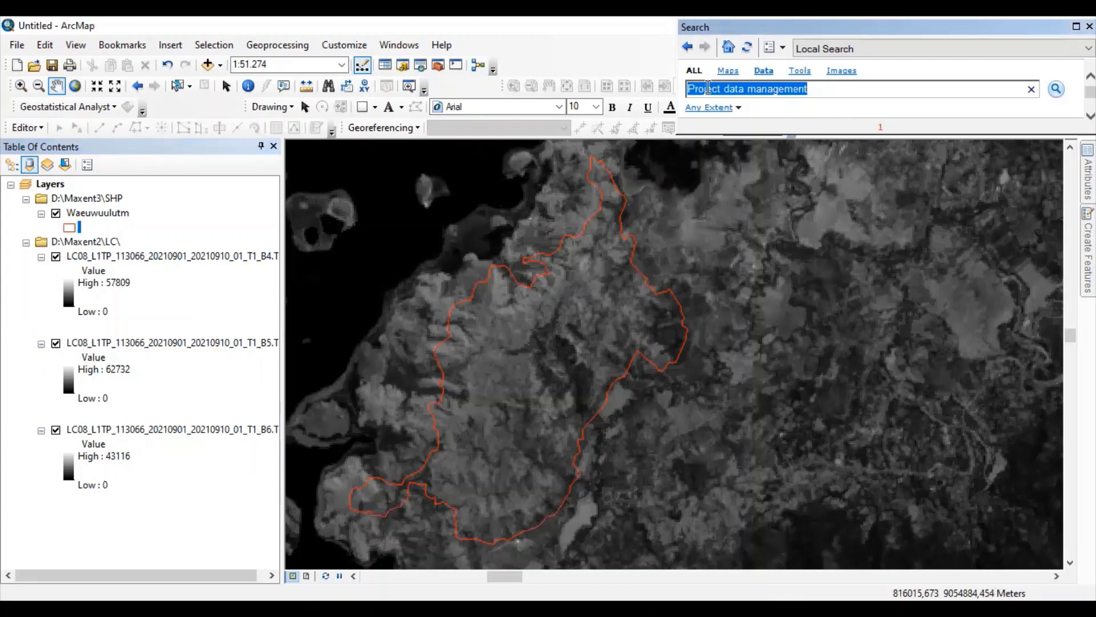
type("raster ")
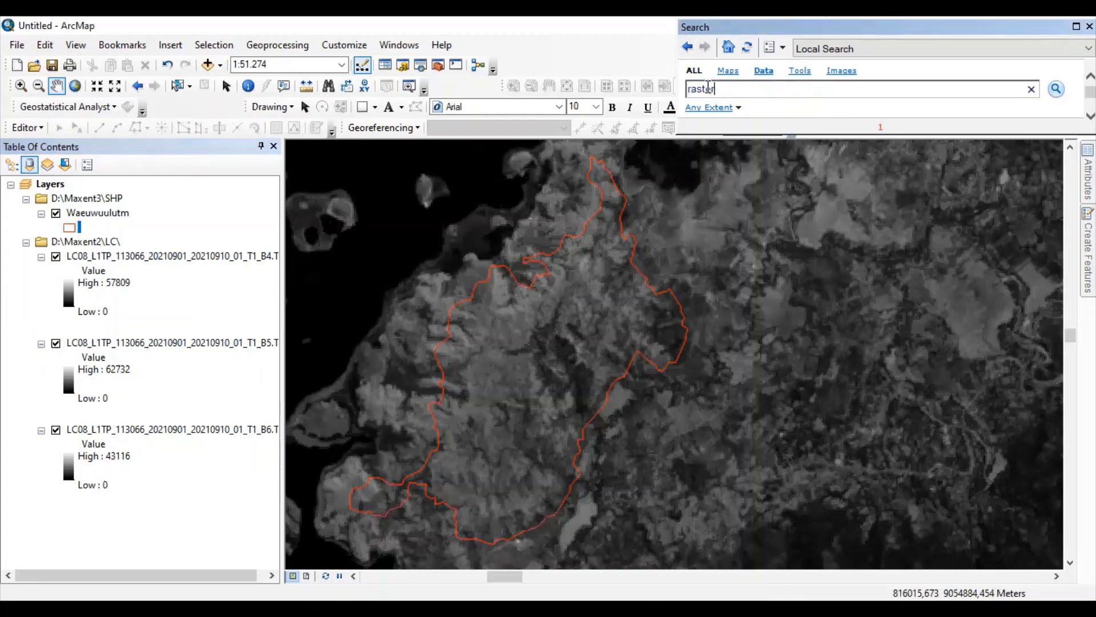
type("calculator")
key("Return")
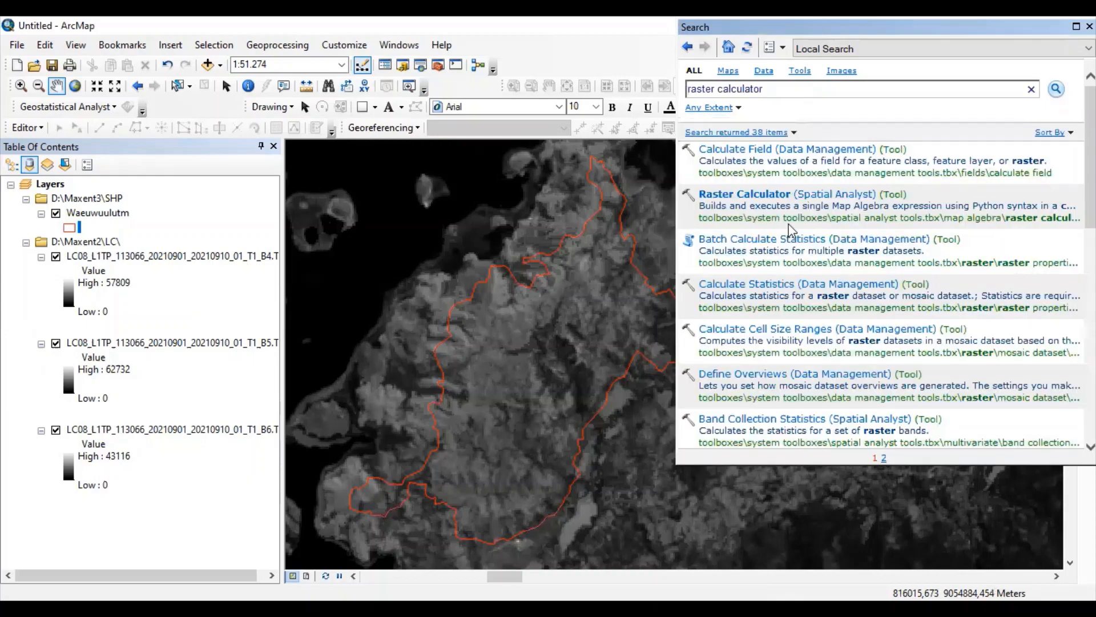
left_click(737, 195)
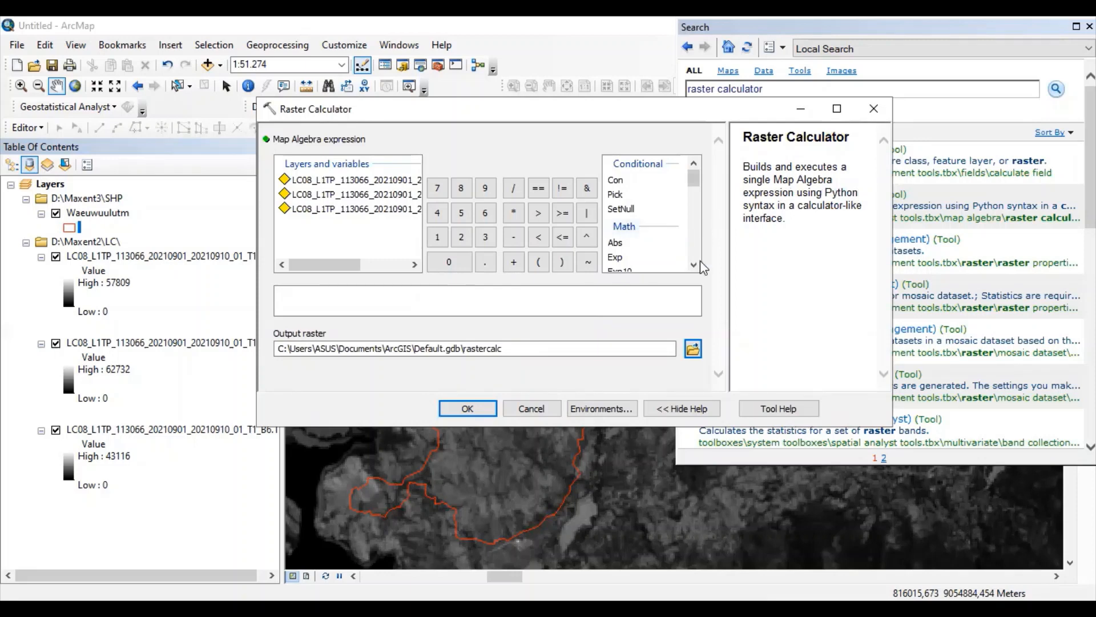
- Build the numerator Float(B5 - B4) from the Landsat band rasters in the Map Algebra expression
left_click_drag(692, 266, 692, 266)
double_click(620, 236)
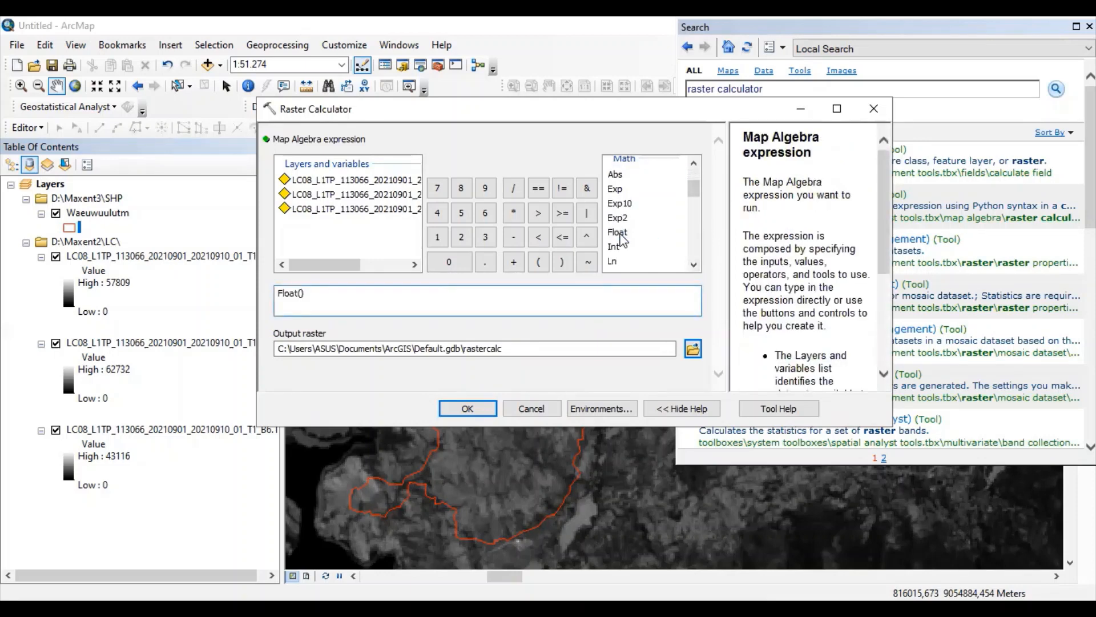
left_click_drag(419, 264, 419, 264)
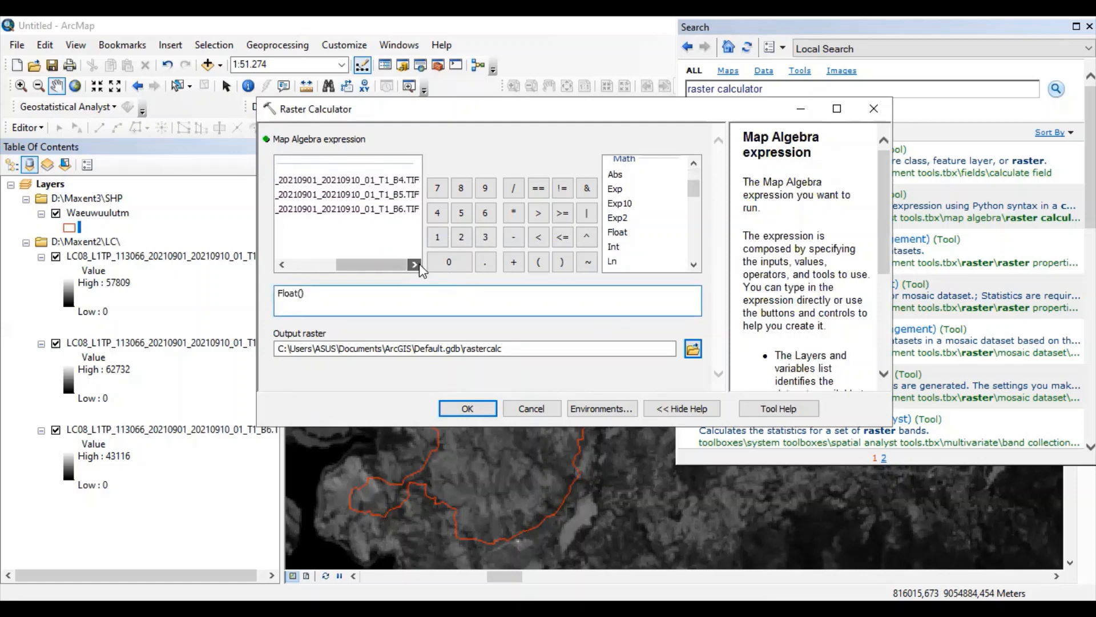
double_click(405, 194)
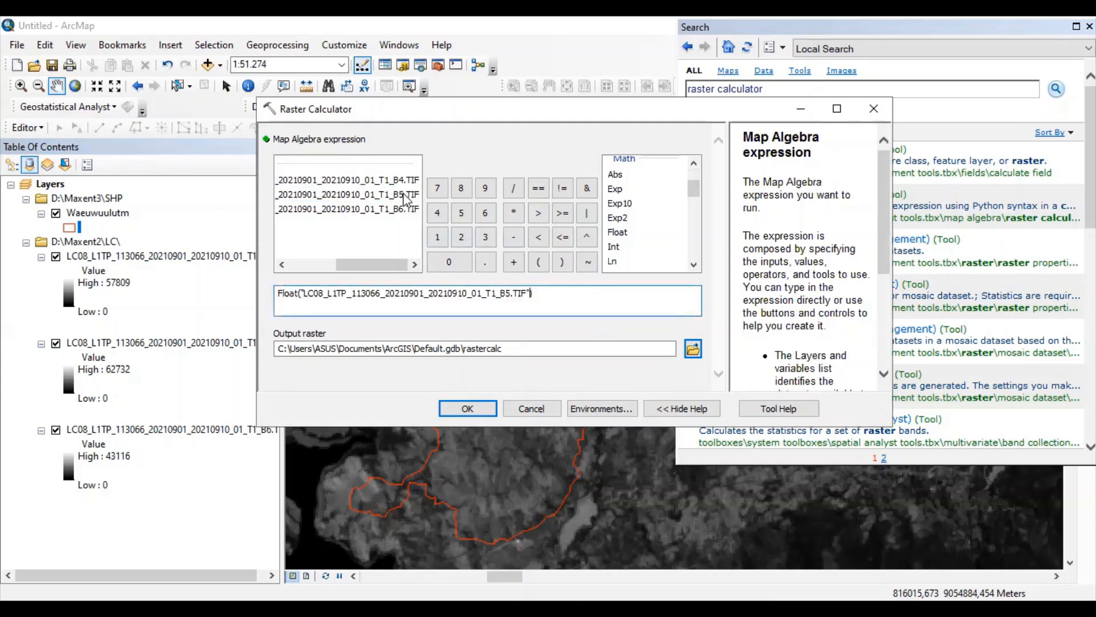
left_click(513, 237)
double_click(404, 181)
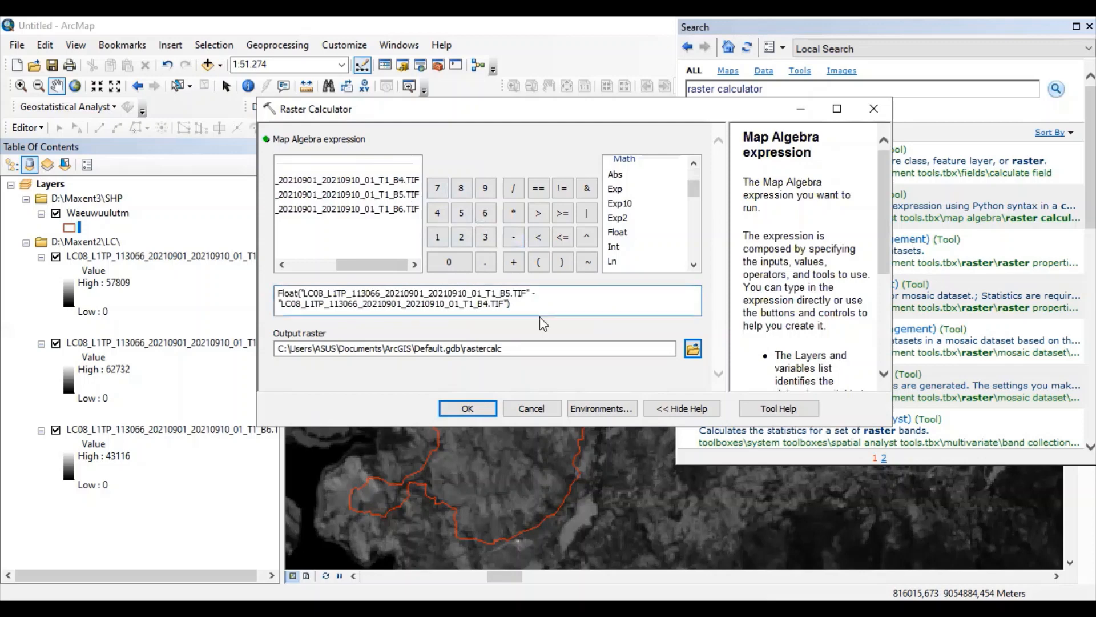
- Divide the Float term by the B5 raster plus the B4 raster, without parentheses around the sum
left_click(523, 304)
type("/")
left_click(462, 213)
left_click(462, 213)
key("BackSpace")
key("BackSpace")
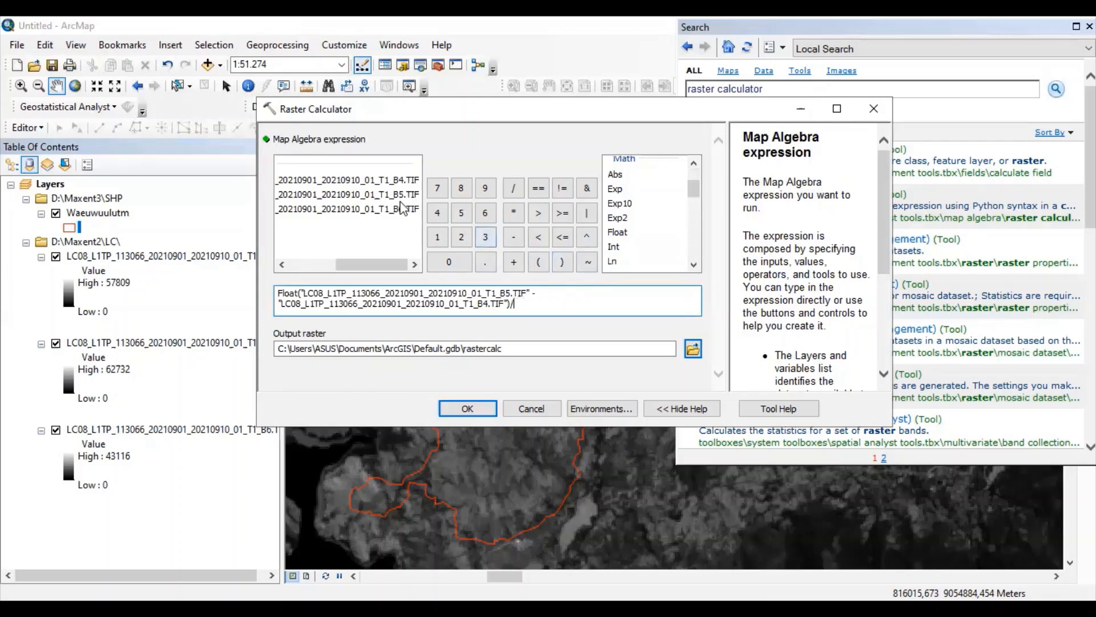
double_click(399, 197)
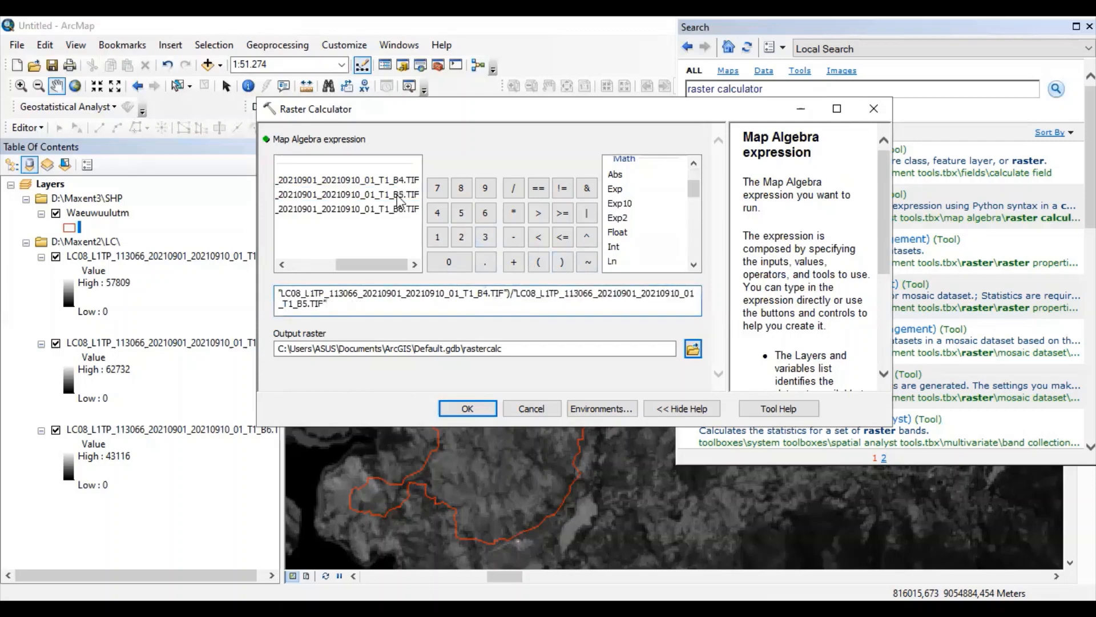
left_click(513, 262)
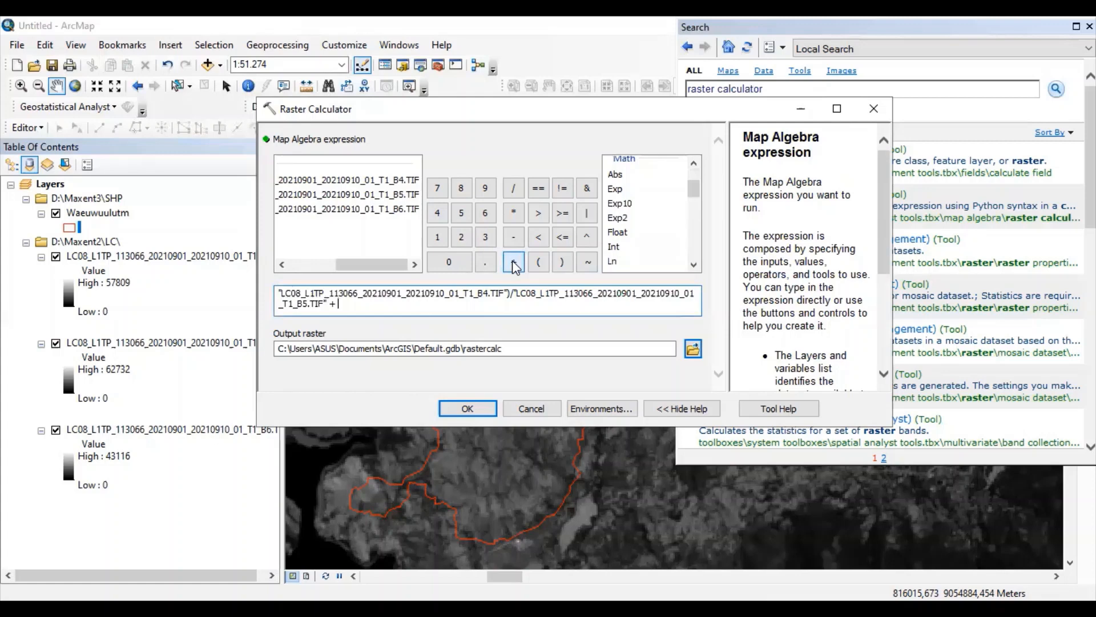
double_click(392, 181)
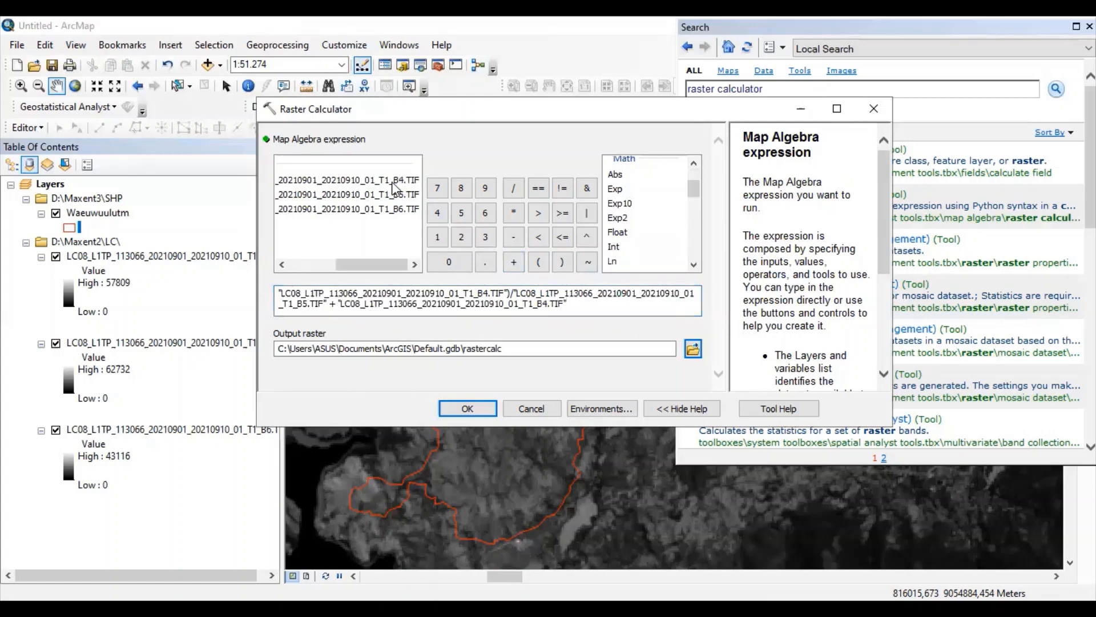
- Set the output raster to ndviras in the D:\Maxent3\RAster folder and run the calculation
left_click(693, 349)
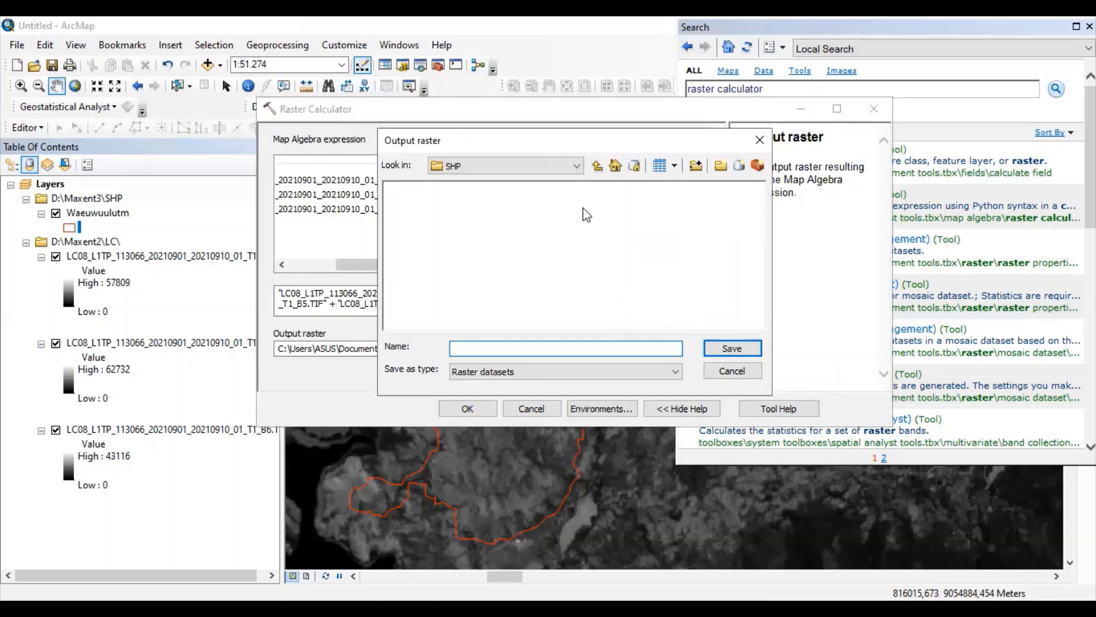
left_click(575, 166)
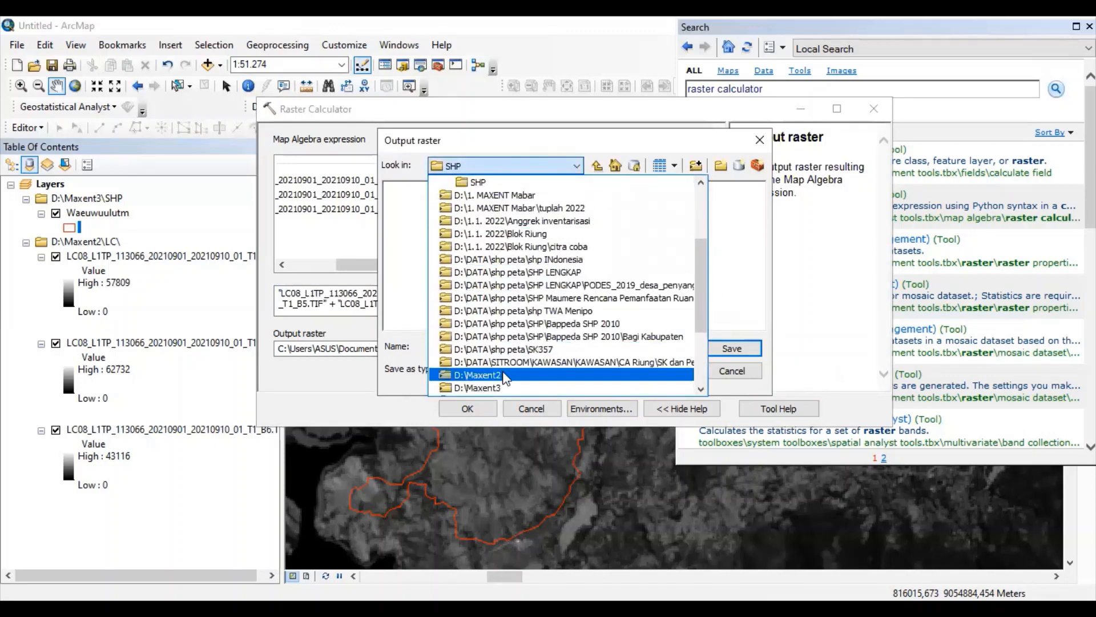
left_click(496, 389)
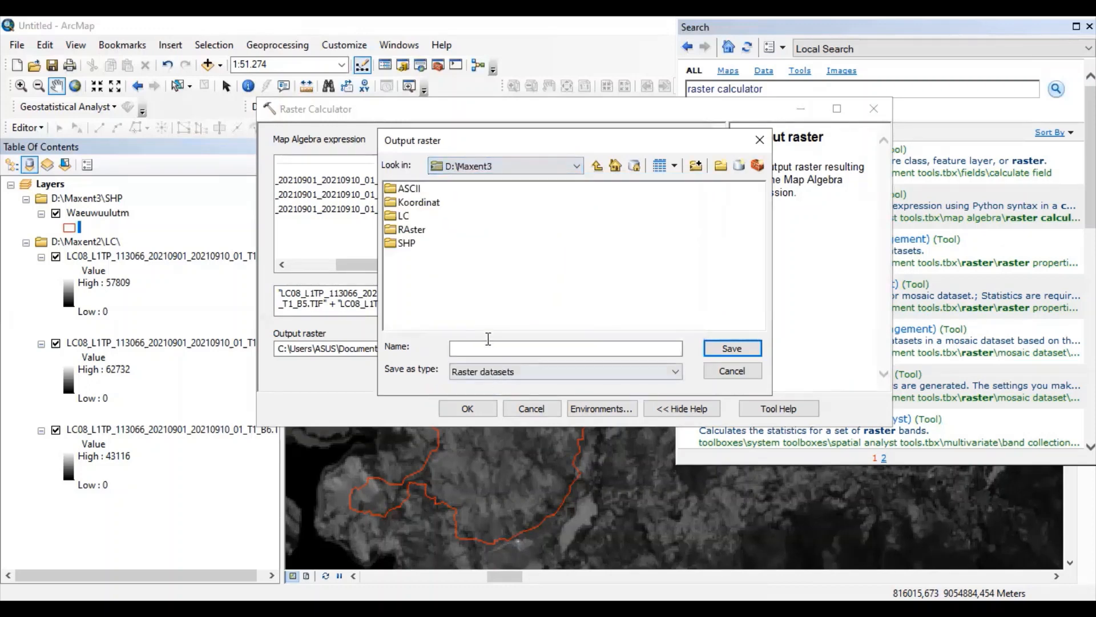
double_click(411, 229)
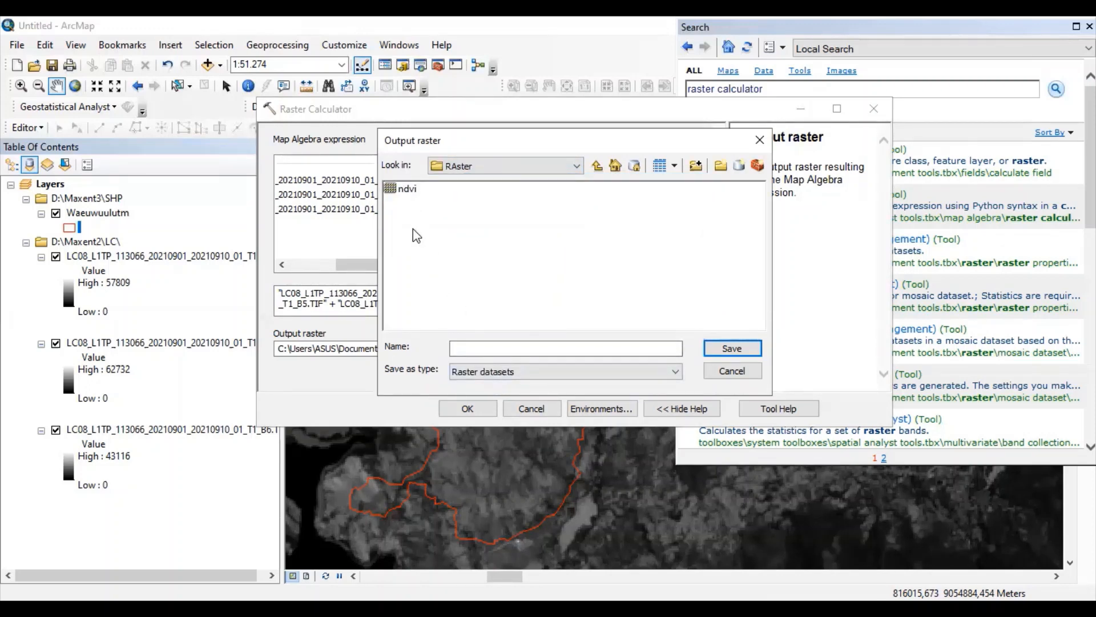
left_click(477, 347)
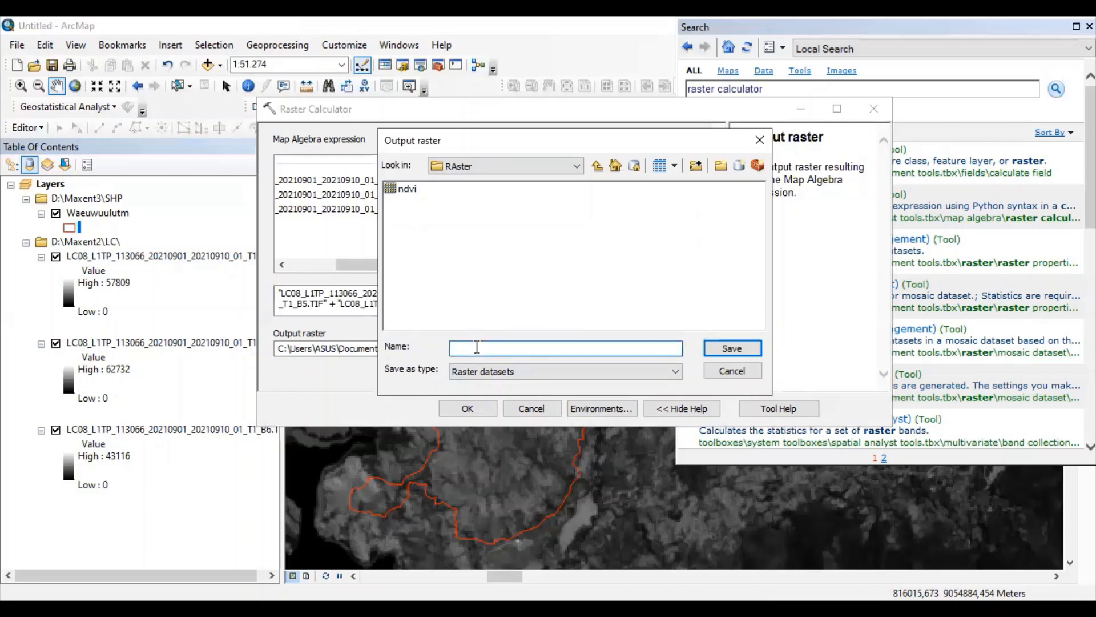
type("ndviras")
left_click(733, 348)
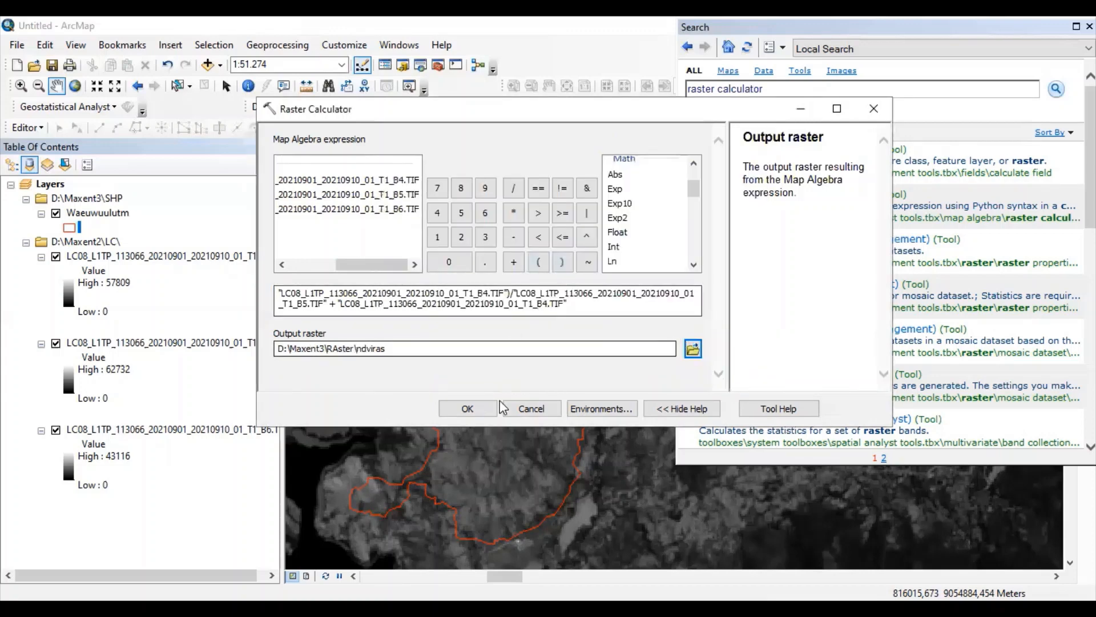
left_click(466, 411)
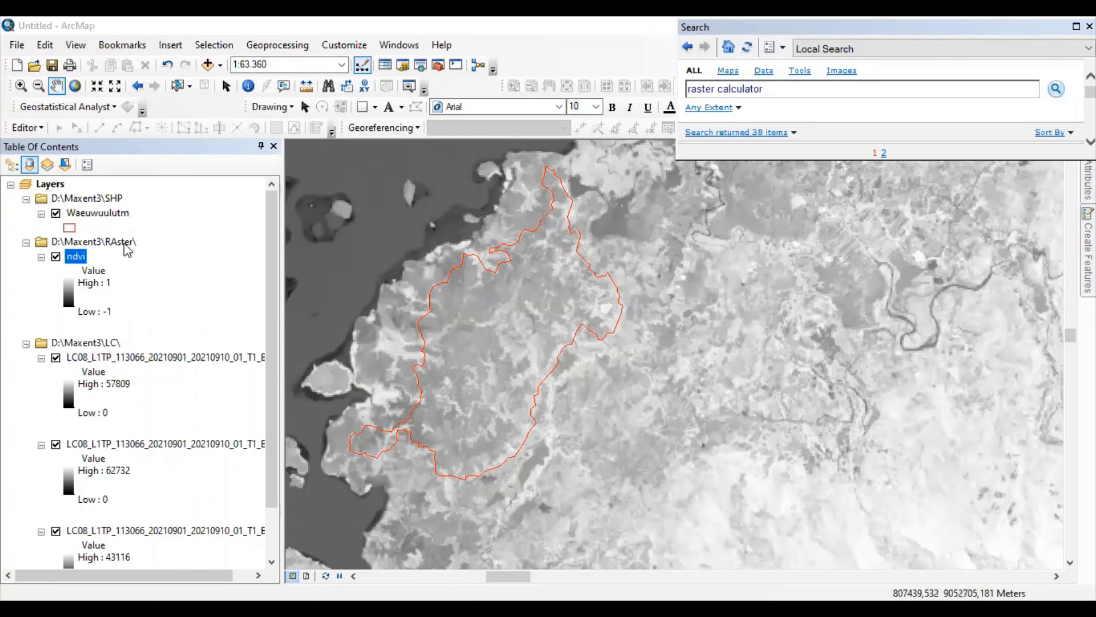
- Remove the ndvi layer from the map and open the Raster Calculator tool again
key("Delete")
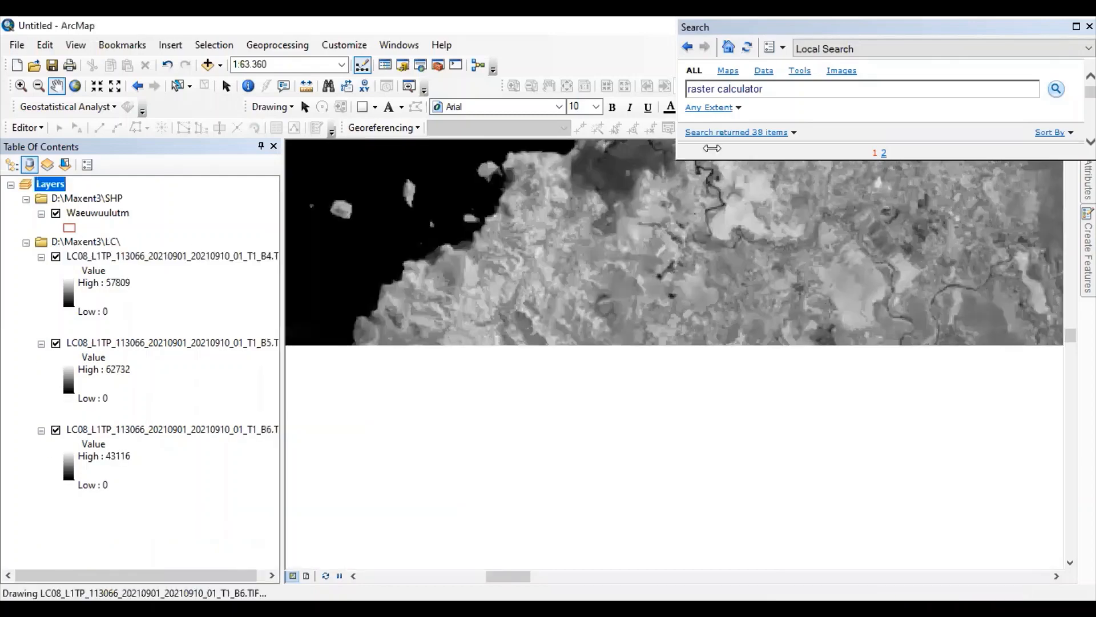
left_click(815, 86)
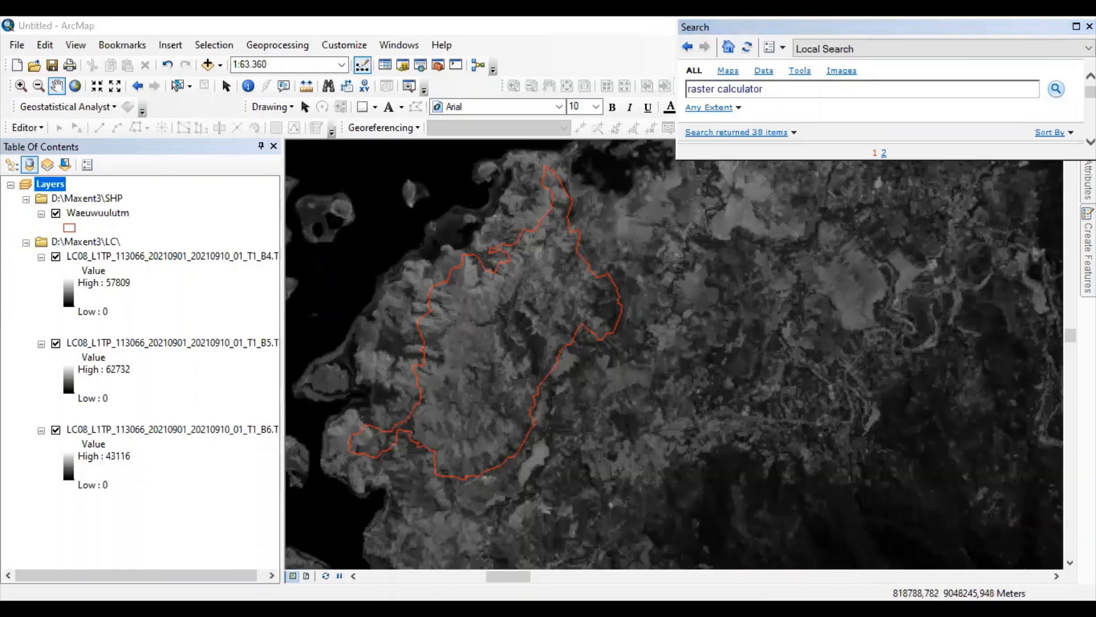
left_click(796, 86)
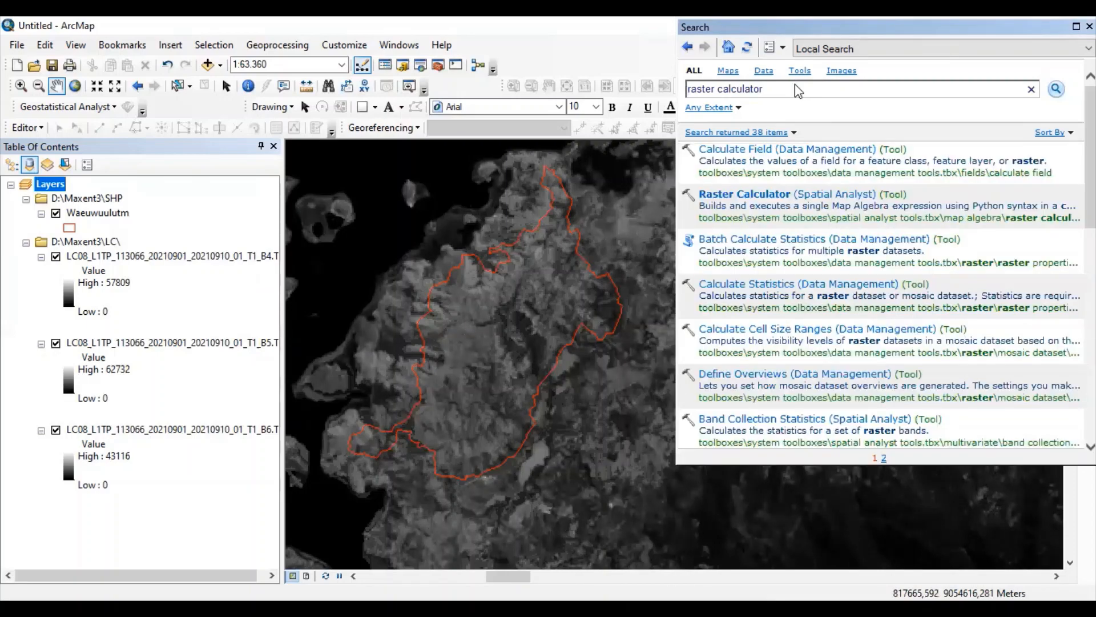
left_click(761, 203)
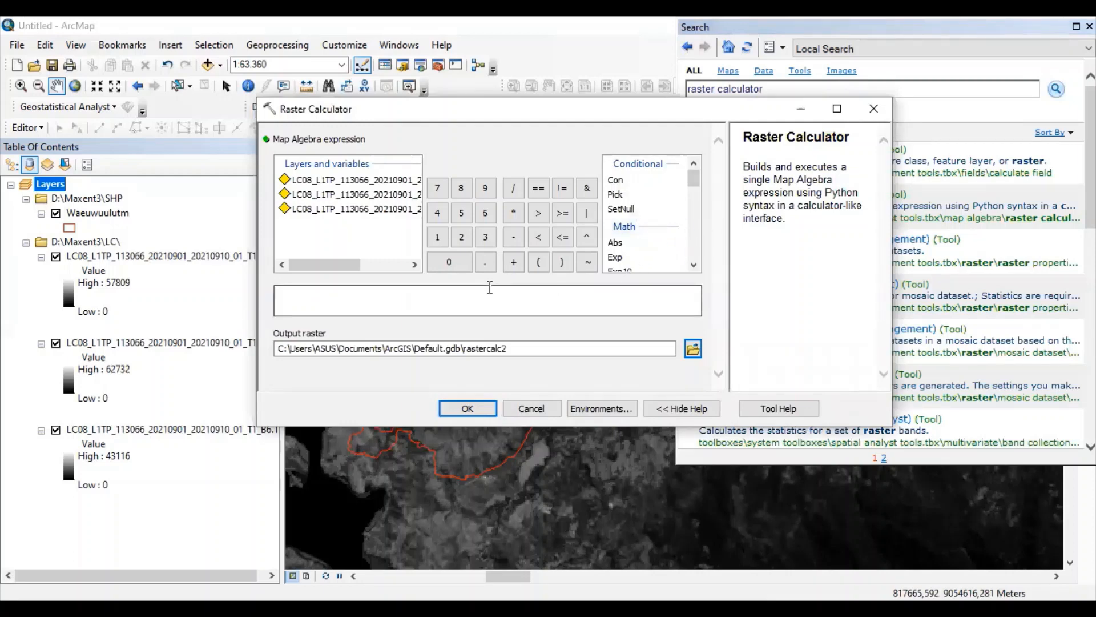
- Enter Float(B5 - B4) with the Landsat band rasters as the Map Algebra numerator, followed by a division operator
left_click(695, 265)
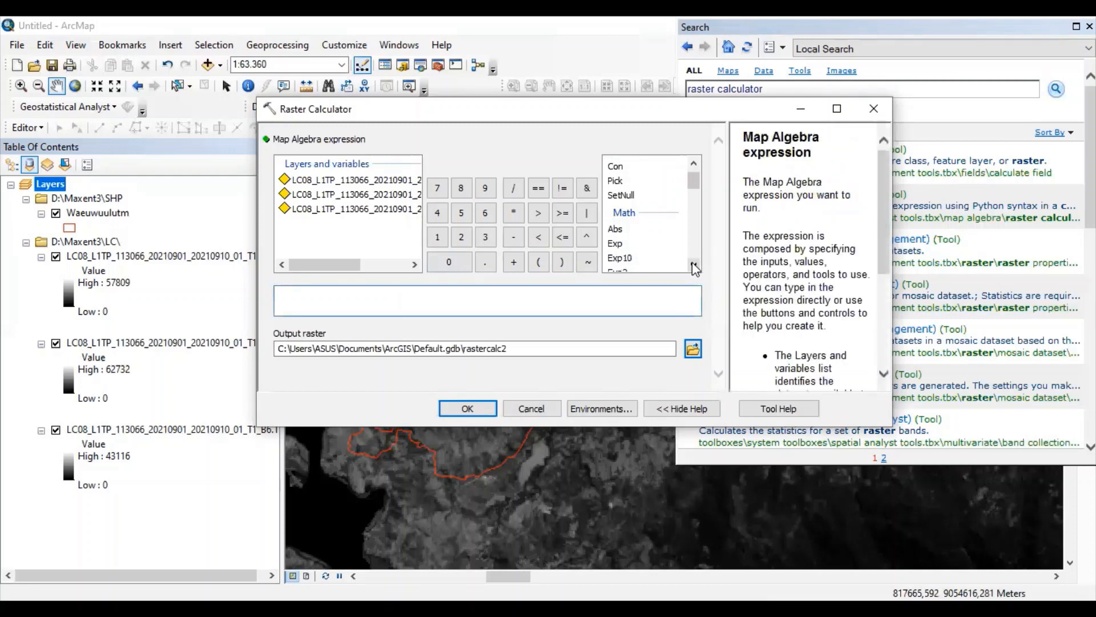
left_click(694, 265)
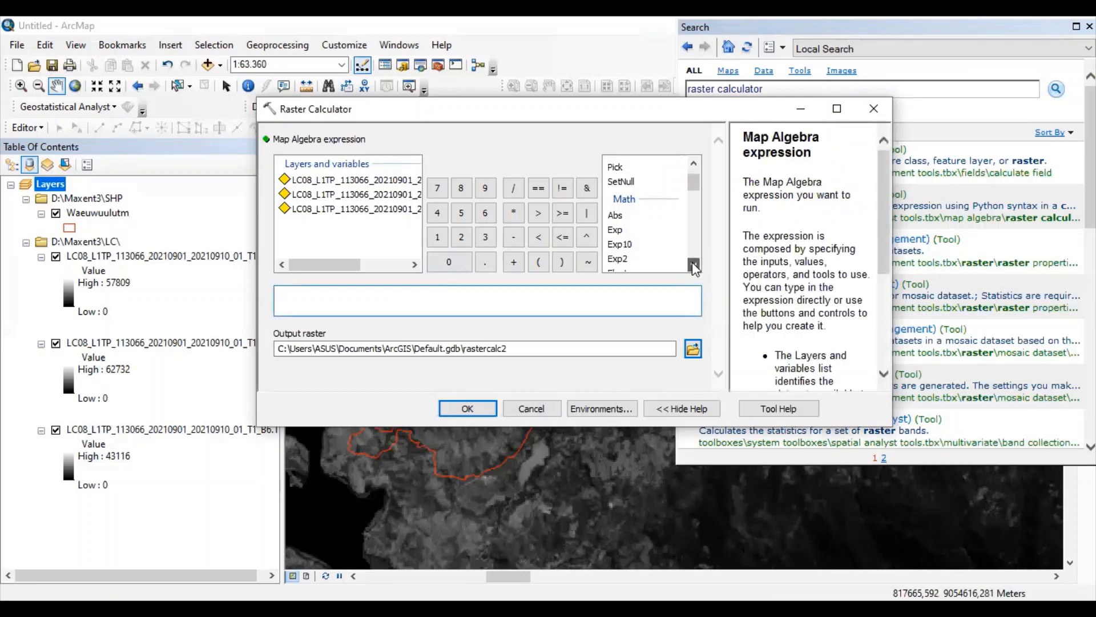
left_click(694, 265)
left_click(694, 265)
left_click(694, 265)
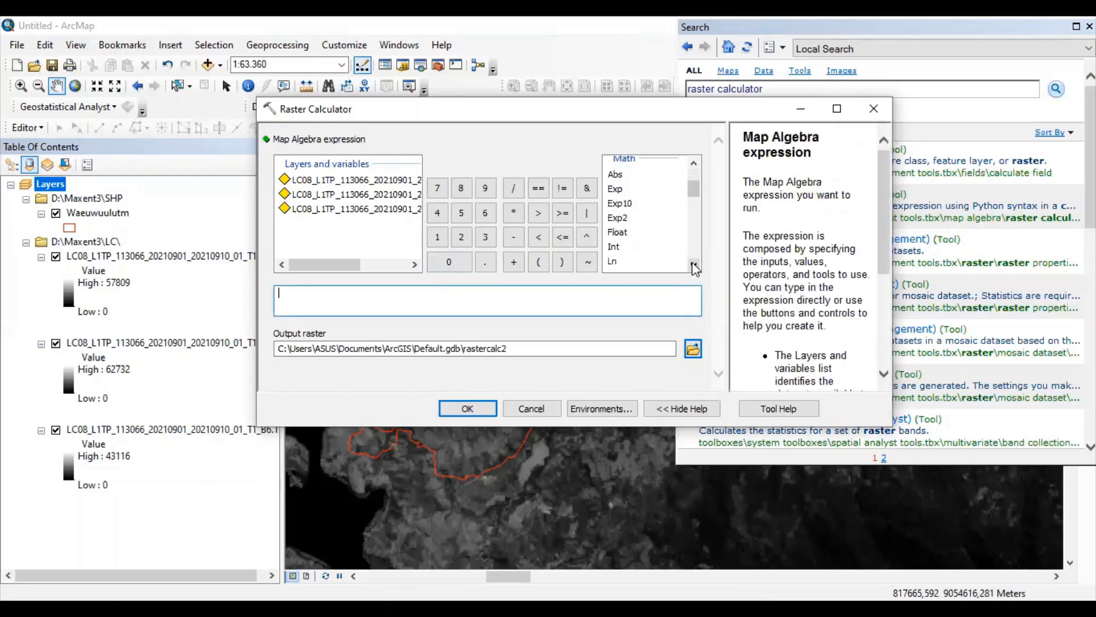
double_click(617, 232)
double_click(386, 194)
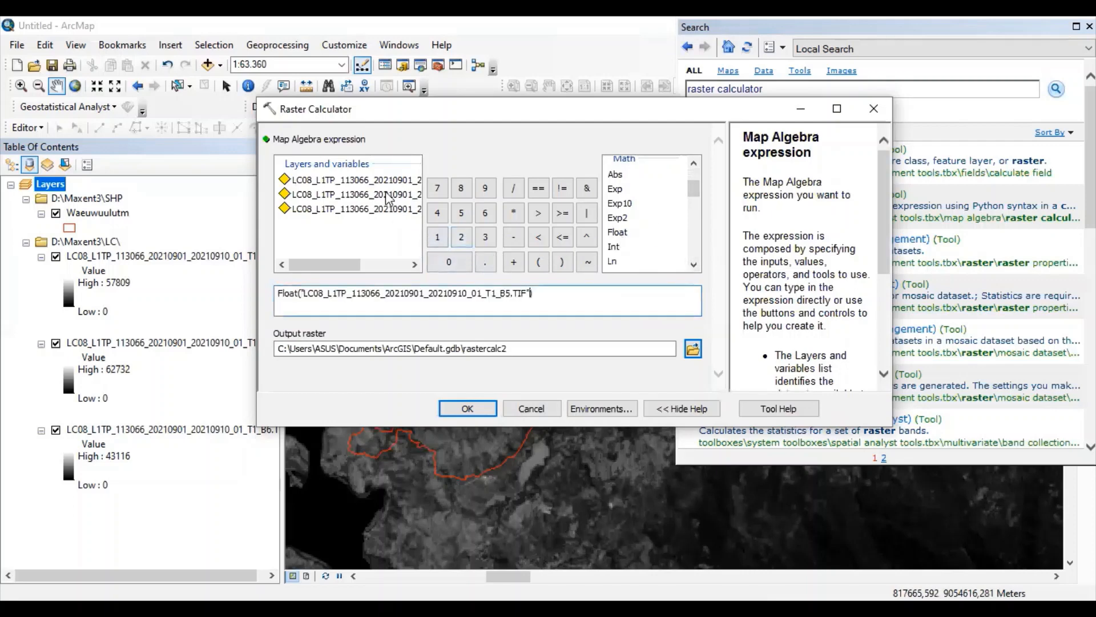
left_click(513, 237)
double_click(395, 180)
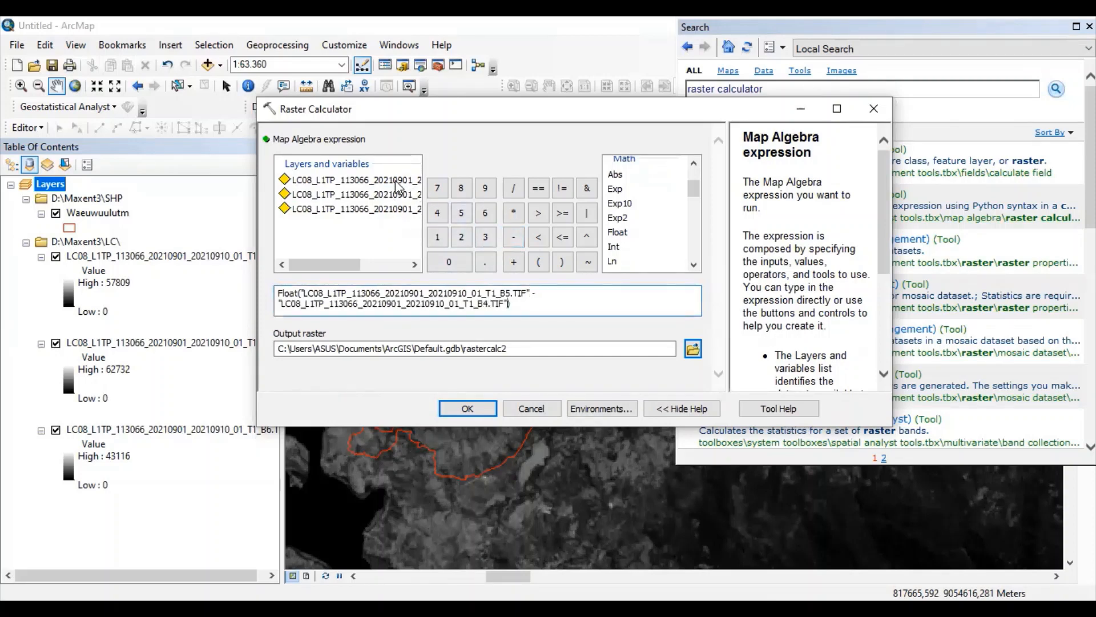
left_click(415, 264)
left_click(414, 264)
left_click(415, 264)
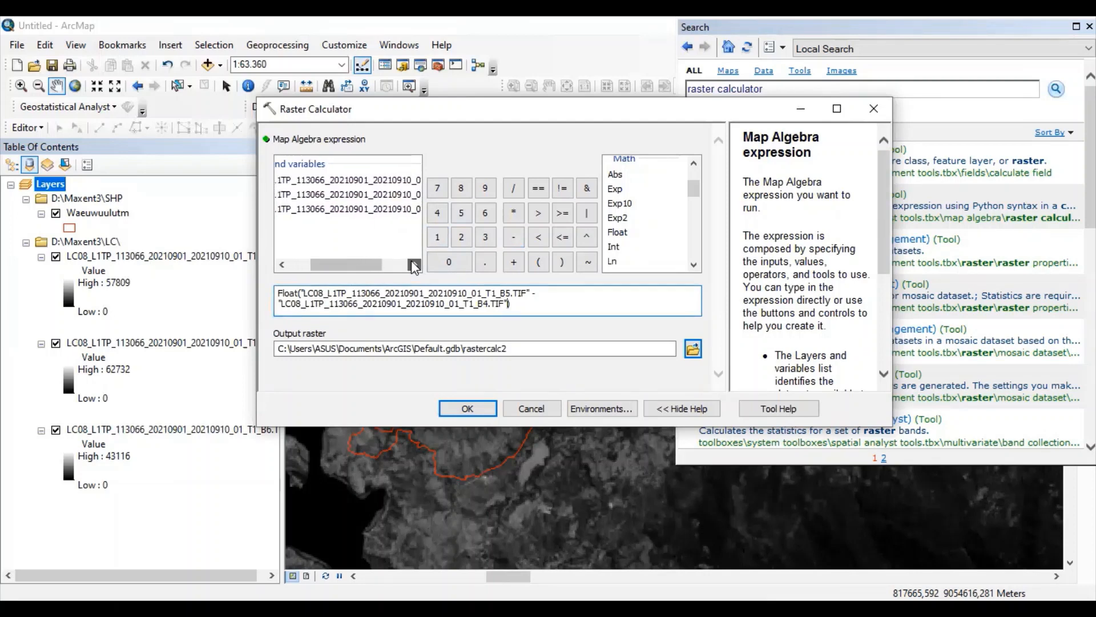
left_click(415, 265)
left_click(414, 264)
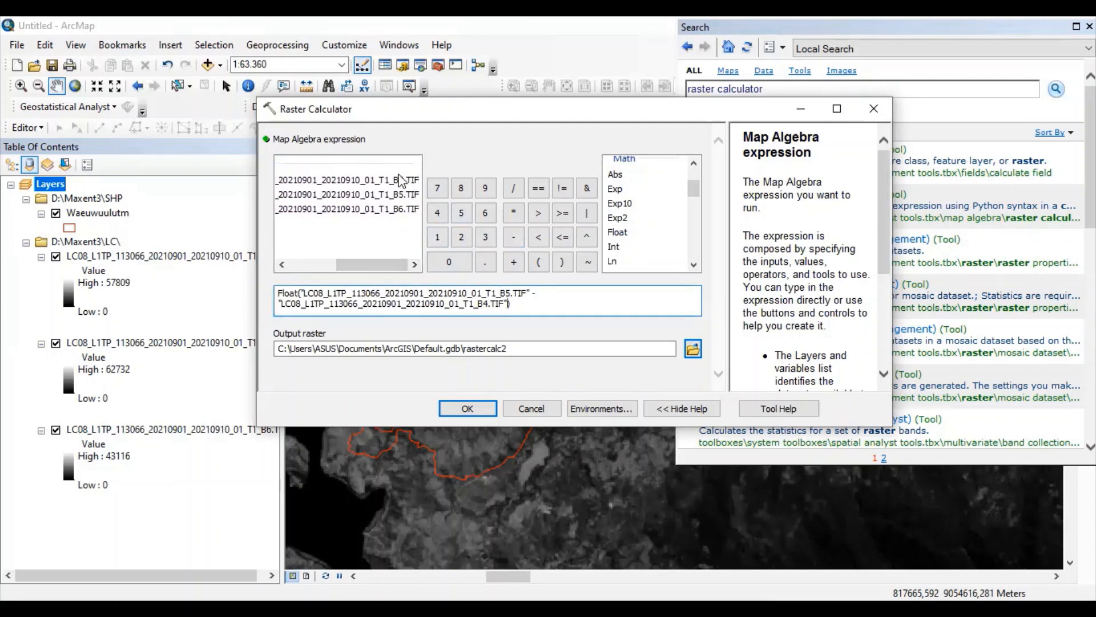
left_click(522, 303)
type("/")
double_click(393, 195)
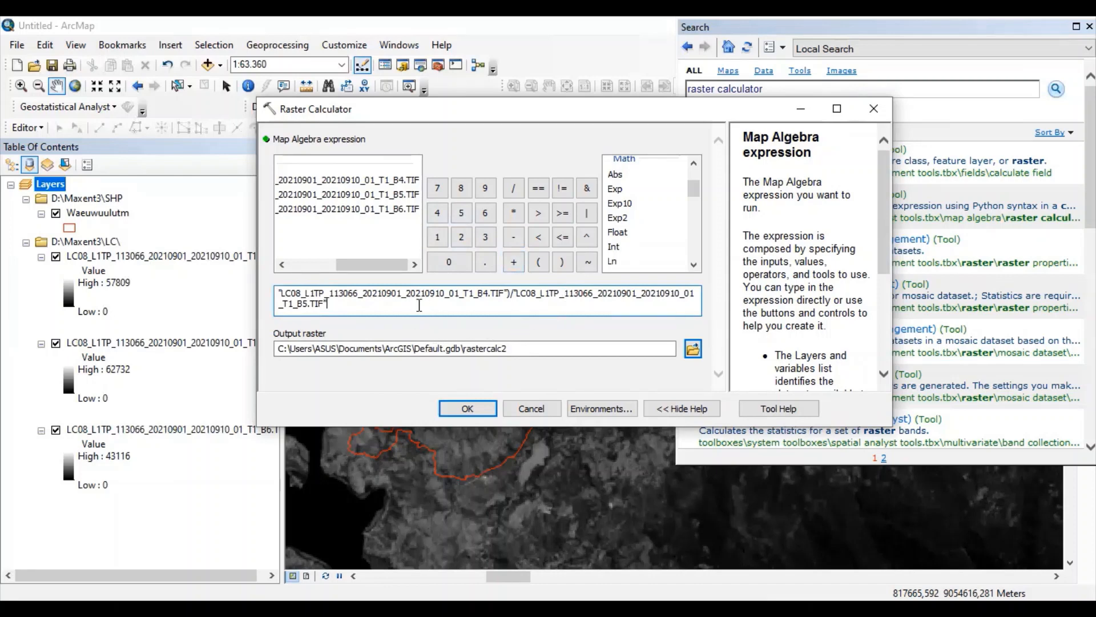
key("BackSpace")
key("BackSpace")
key("BackSpace")
key("BackSpace")
key("BackSpace")
key("BackSpace")
key("BackSpace")
key("BackSpace")
key("BackSpace")
key("BackSpace")
key("BackSpace")
key("BackSpace")
key("BackSpace")
key("BackSpace")
key("BackSpace")
key("BackSpace")
key("BackSpace")
key("BackSpace")
key("BackSpace")
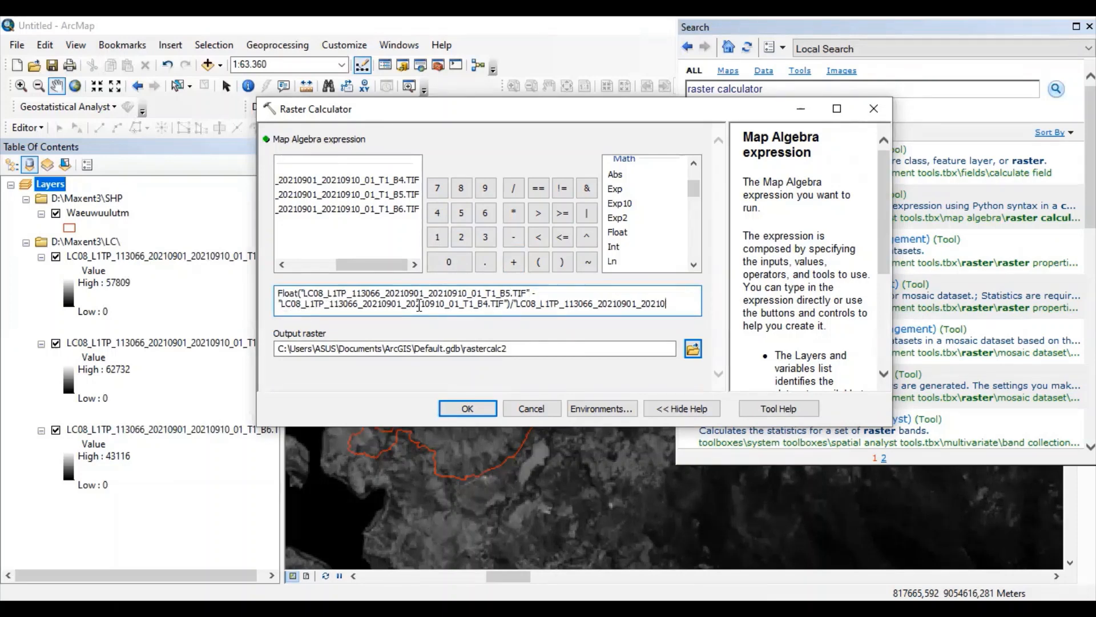
key("BackSpace")
key("BackSpace")
key("BackSpace")
key("BackSpace")
key("BackSpace")
key("BackSpace")
key("BackSpace")
key("BackSpace")
key("BackSpace")
key("BackSpace")
key("BackSpace")
key("BackSpace")
key("BackSpace")
key("BackSpace")
key("BackSpace")
key("BackSpace")
key("BackSpace")
key("BackSpace")
key("BackSpace")
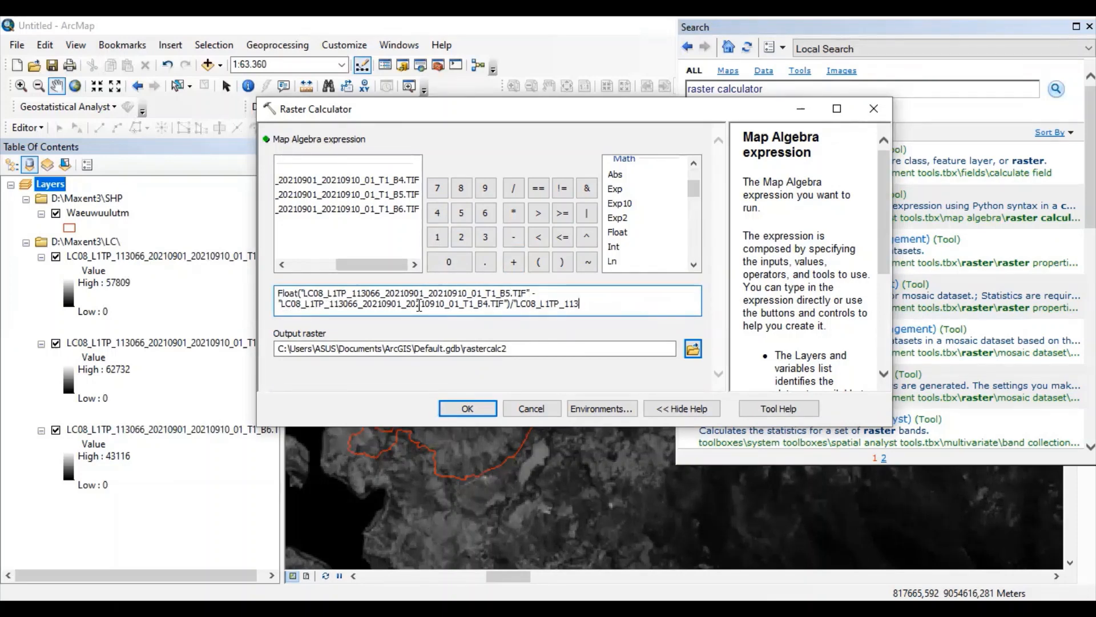
key("BackSpace")
key("BackSpace")
key("BackSpace")
key("BackSpace")
key("BackSpace")
key("BackSpace")
key("BackSpace")
key("BackSpace")
key("BackSpace")
key("BackSpace")
key("BackSpace")
- Complete the Map Algebra expression with Float(B5 + B4) as the denominator, using the Landsat band rasters
double_click(616, 233)
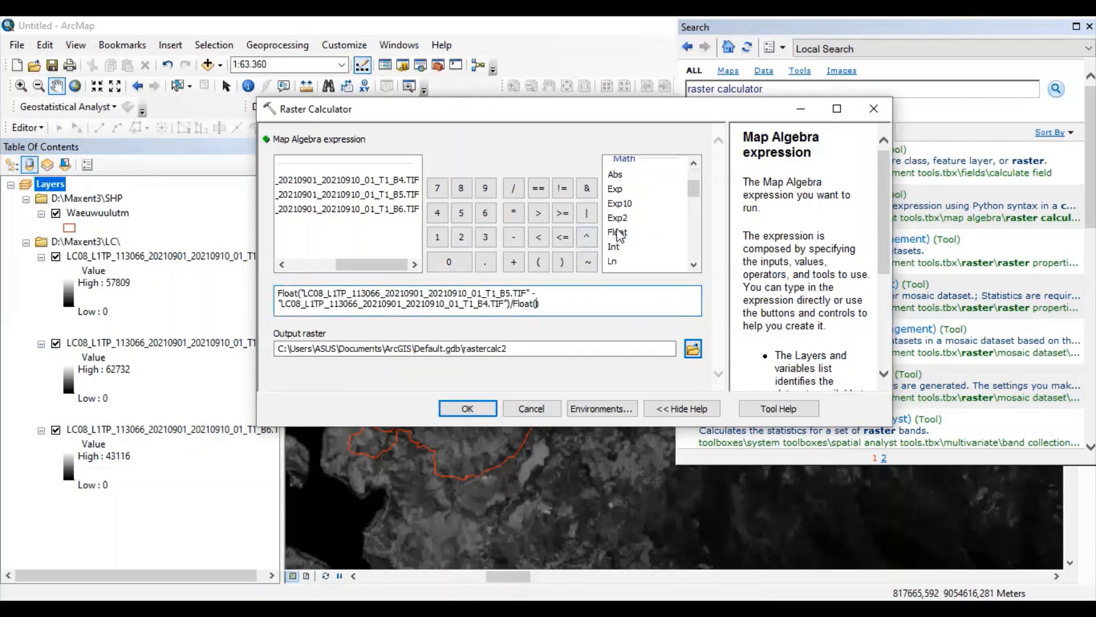
double_click(407, 195)
left_click(514, 264)
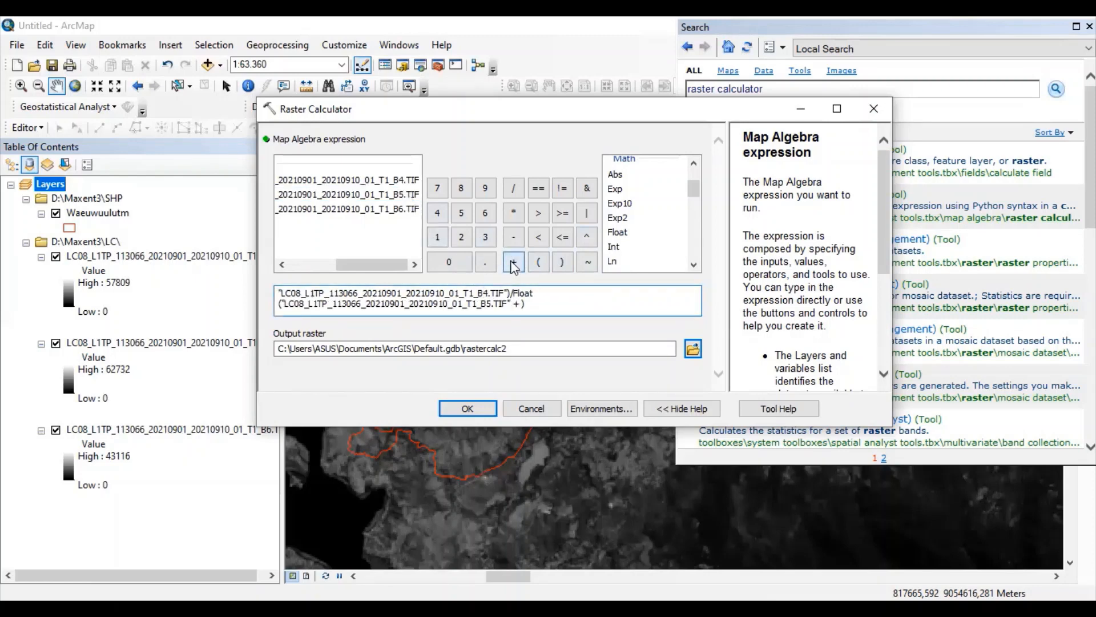
double_click(383, 181)
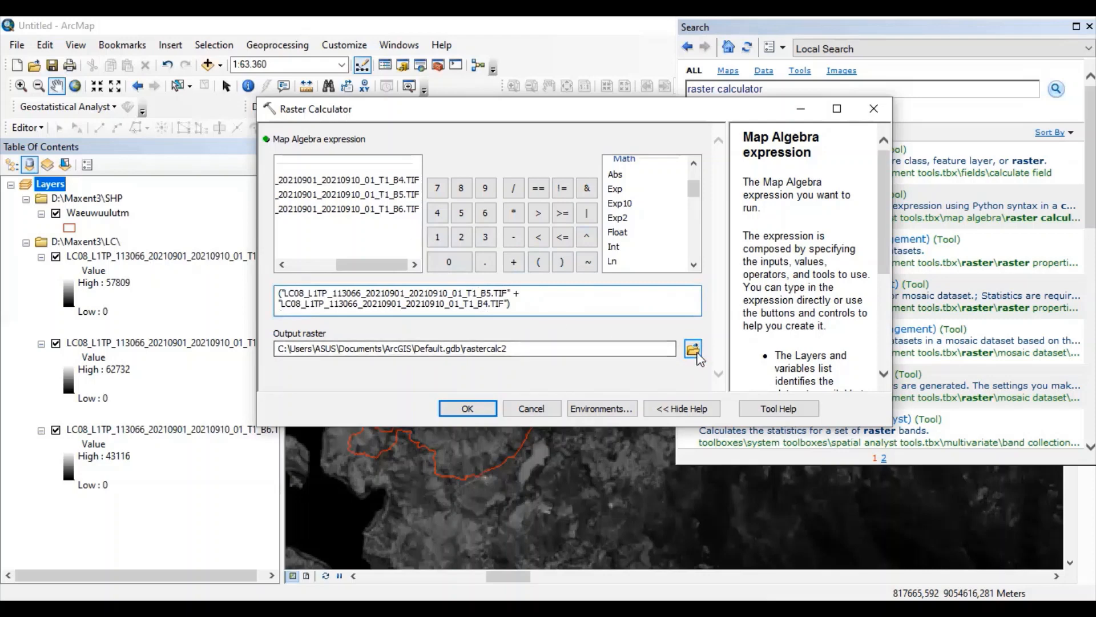
- Set the output raster to ndvi1 in the D:\Maxent3\RAster folder and run the calculation
left_click(693, 350)
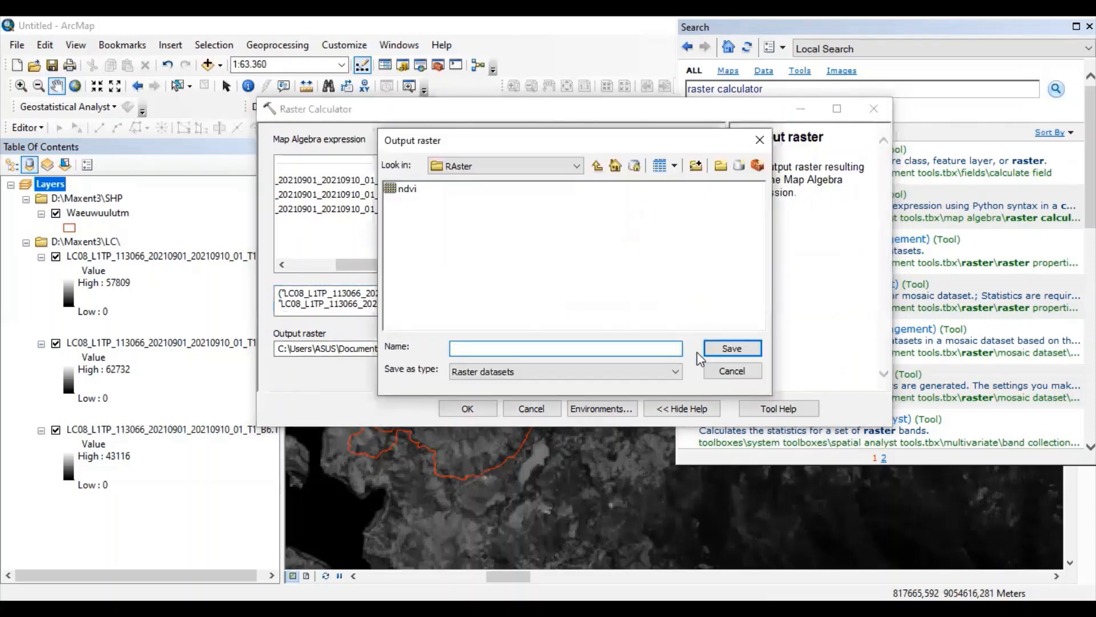
type("ndvi1")
left_click(726, 349)
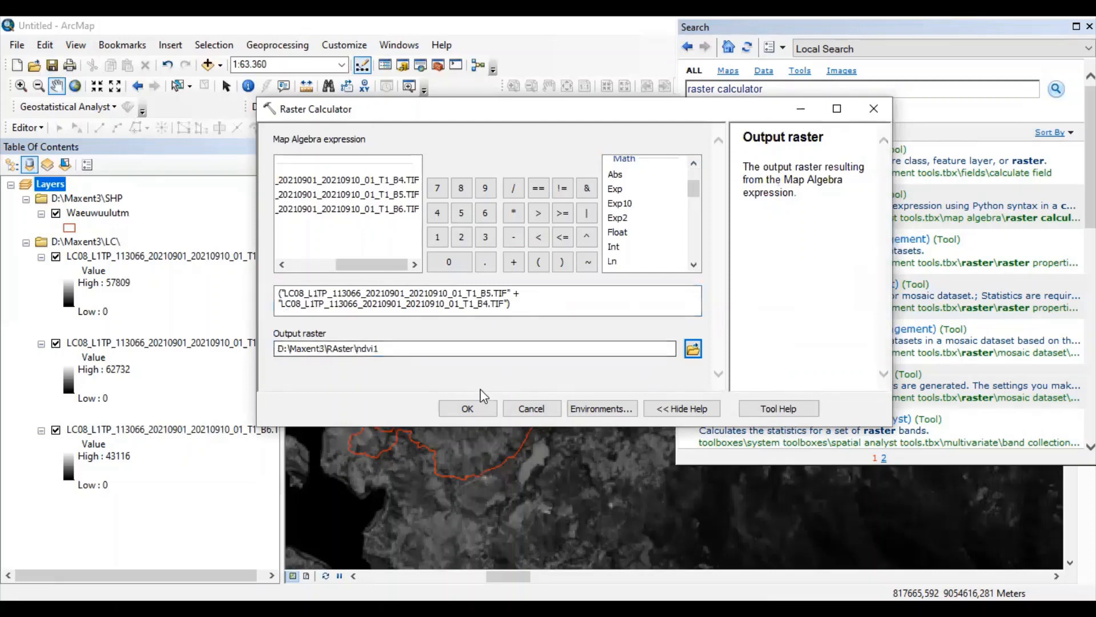
left_click(453, 406)
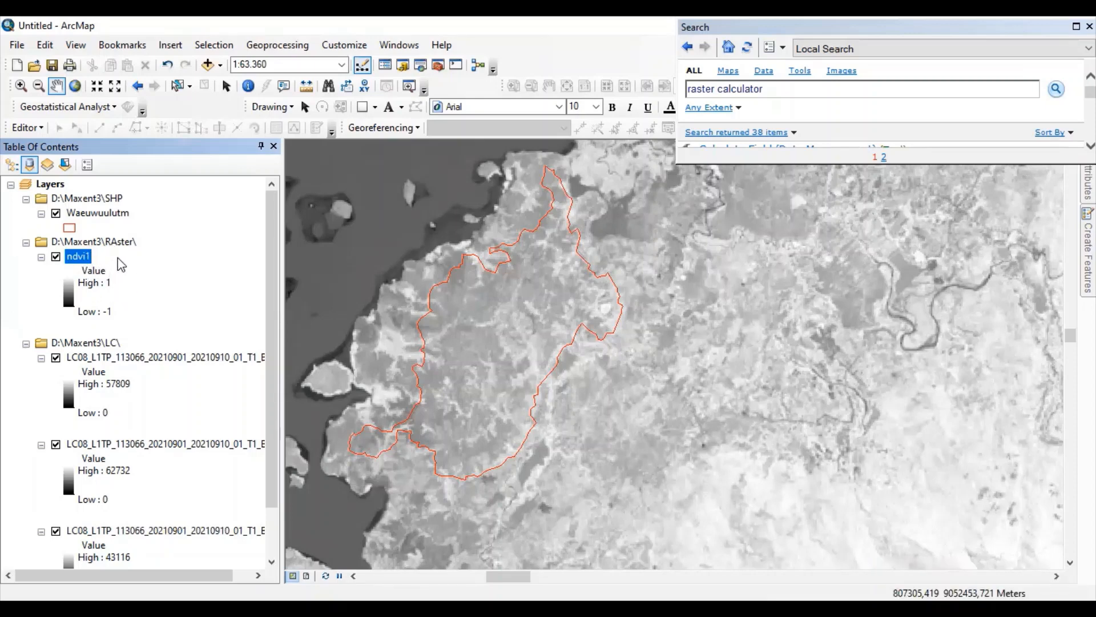
- Search for "extract by mask" and open the Extract by Mask (Spatial Analyst) tool
left_click(801, 86)
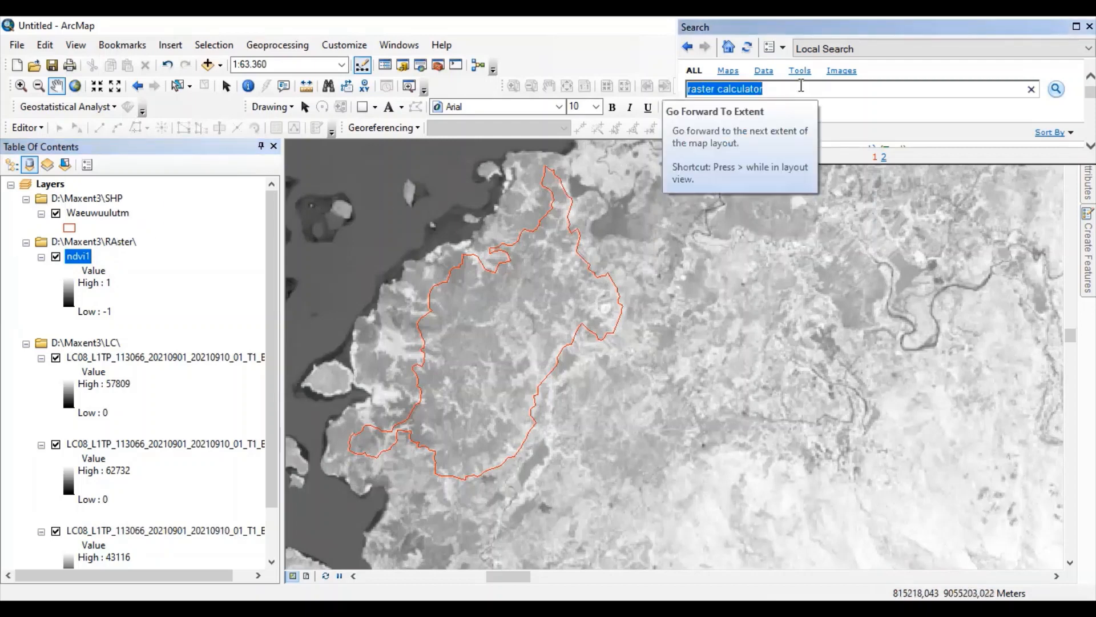
type("ex")
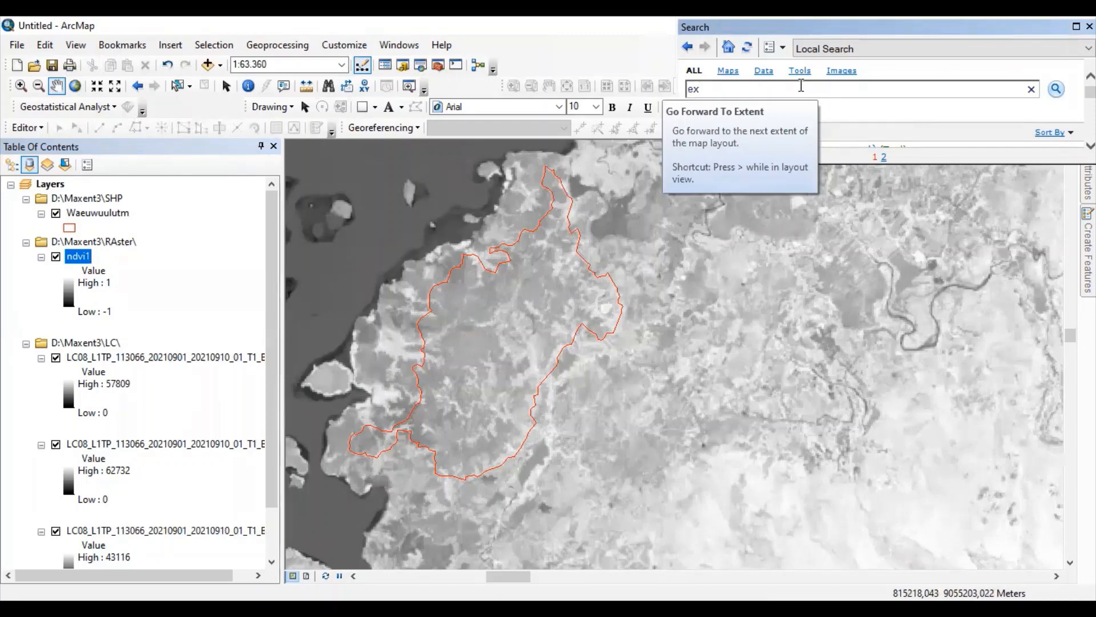
type("tract by mask")
key("Return")
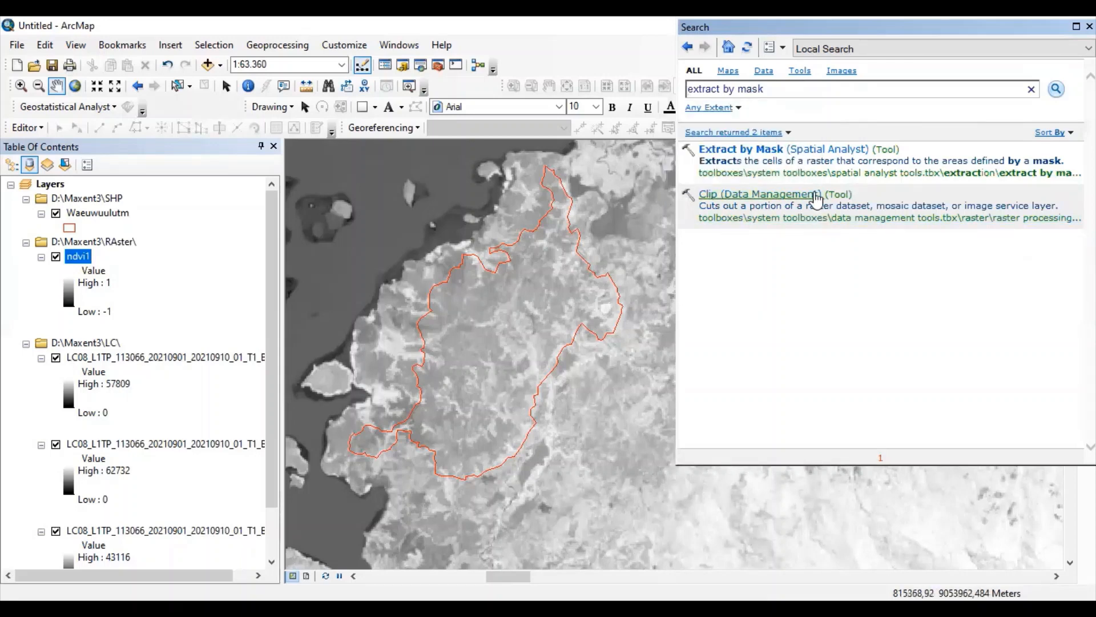
left_click(740, 153)
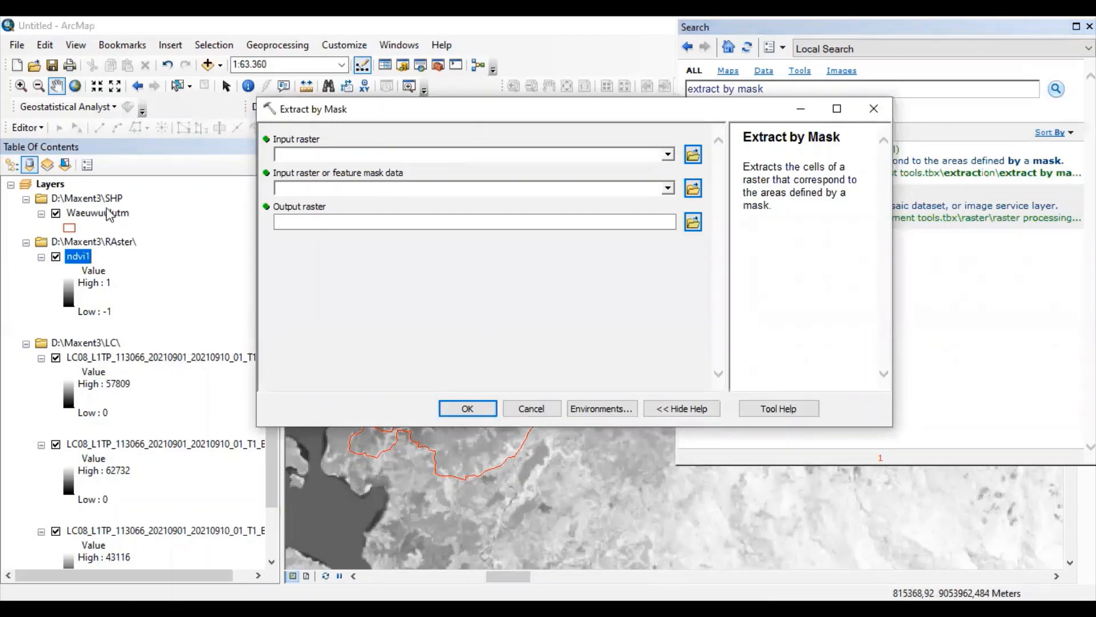
- Use ndvi1 as the input raster and Waeuwuulutm as the mask, with ndviras in D:\Maxent3\RAster as the output raster
left_click_drag(79, 264, 323, 155)
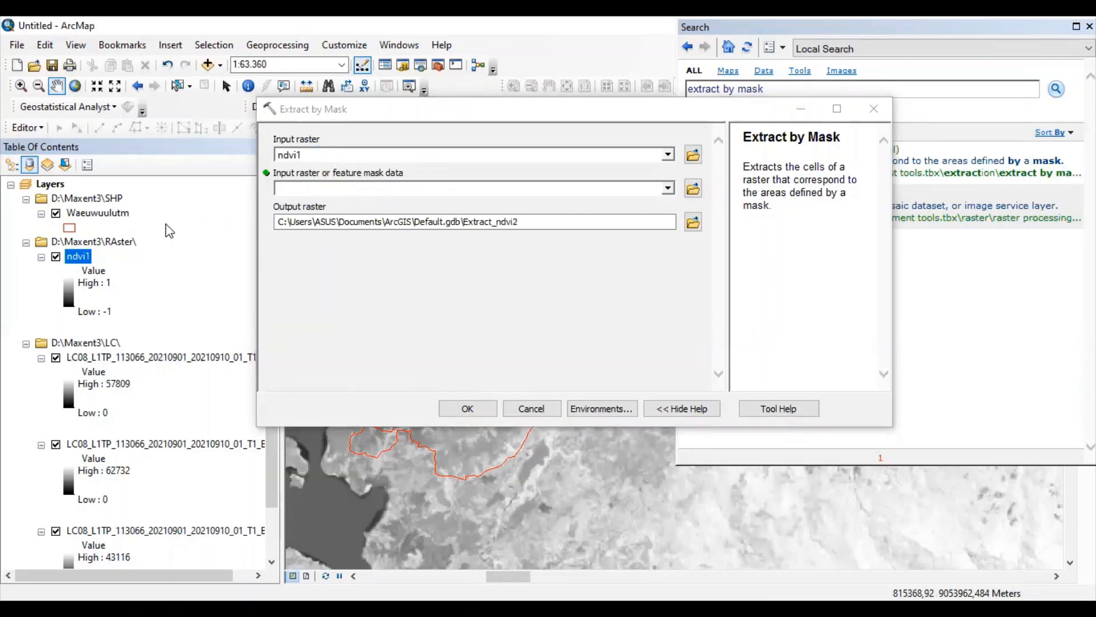
left_click_drag(98, 213, 326, 191)
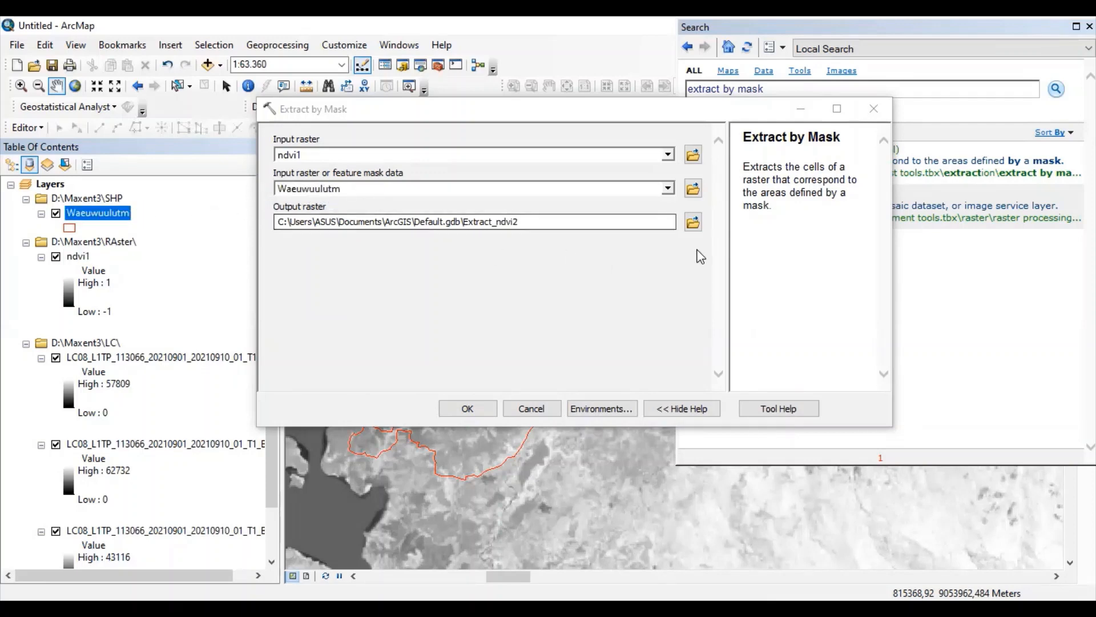
left_click(693, 223)
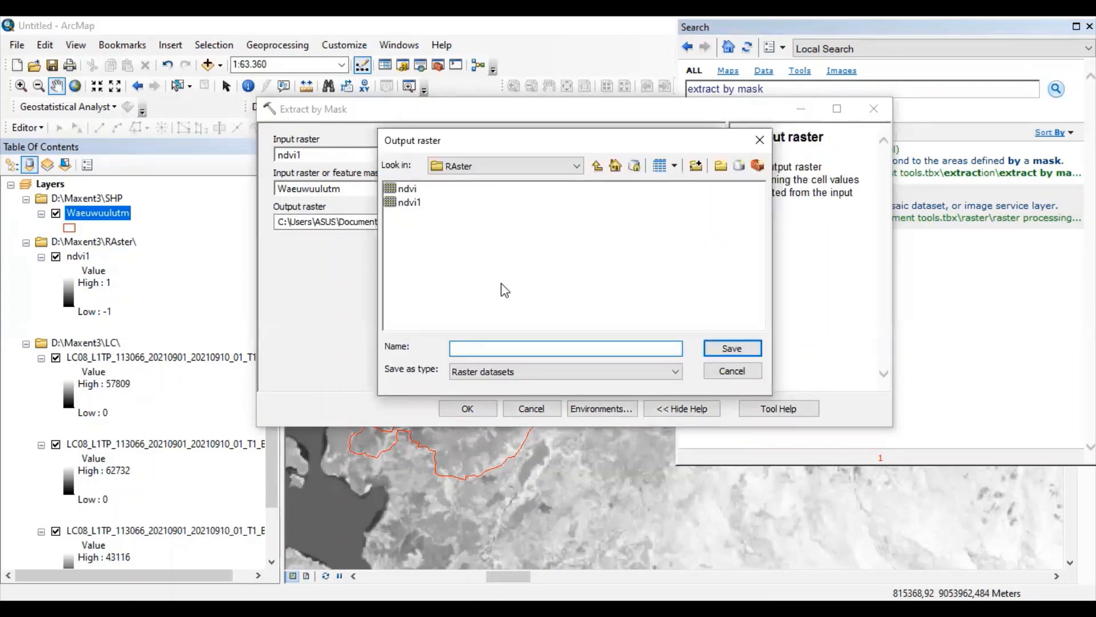
type("ndviras")
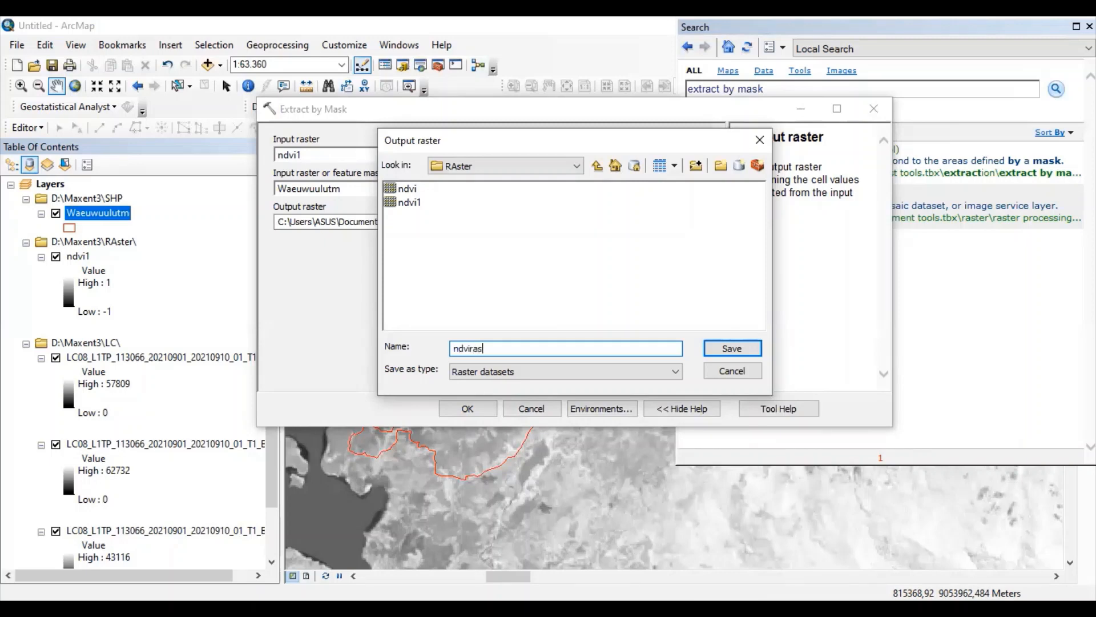
left_click(734, 351)
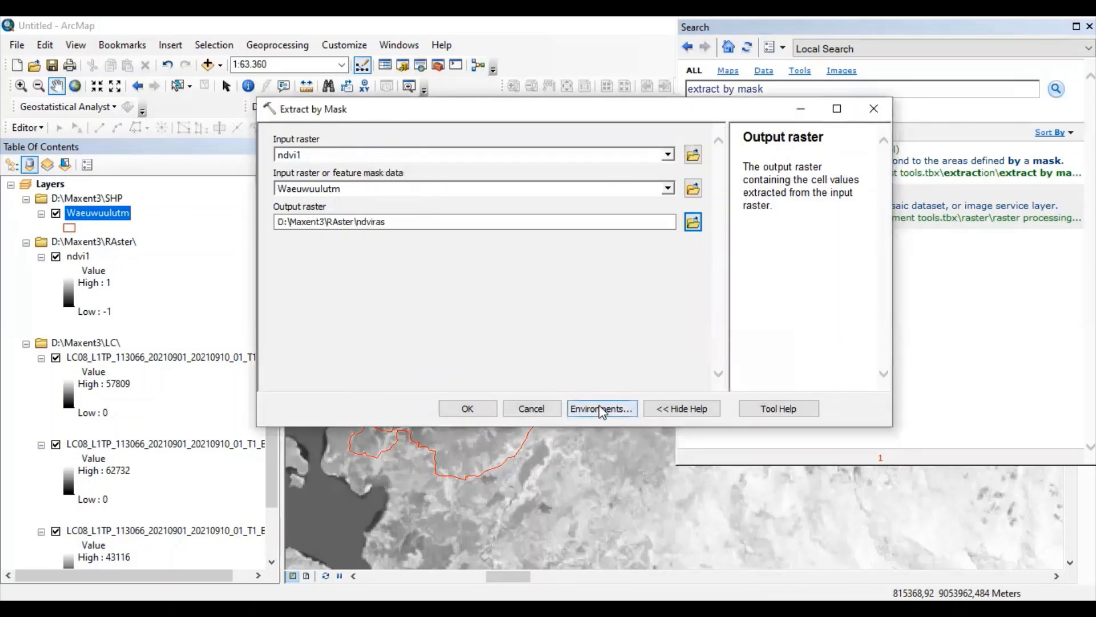
- Set the output coordinate system environment to Same as Layer "Waeuwuulutm" and run the mask extraction
left_click(599, 405)
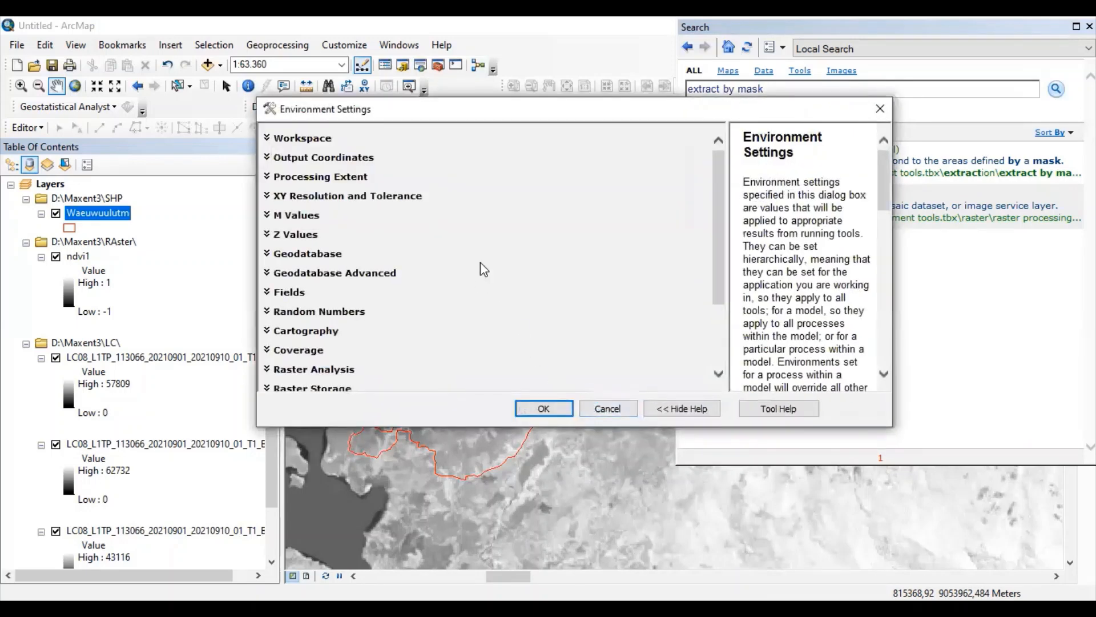
left_click(346, 159)
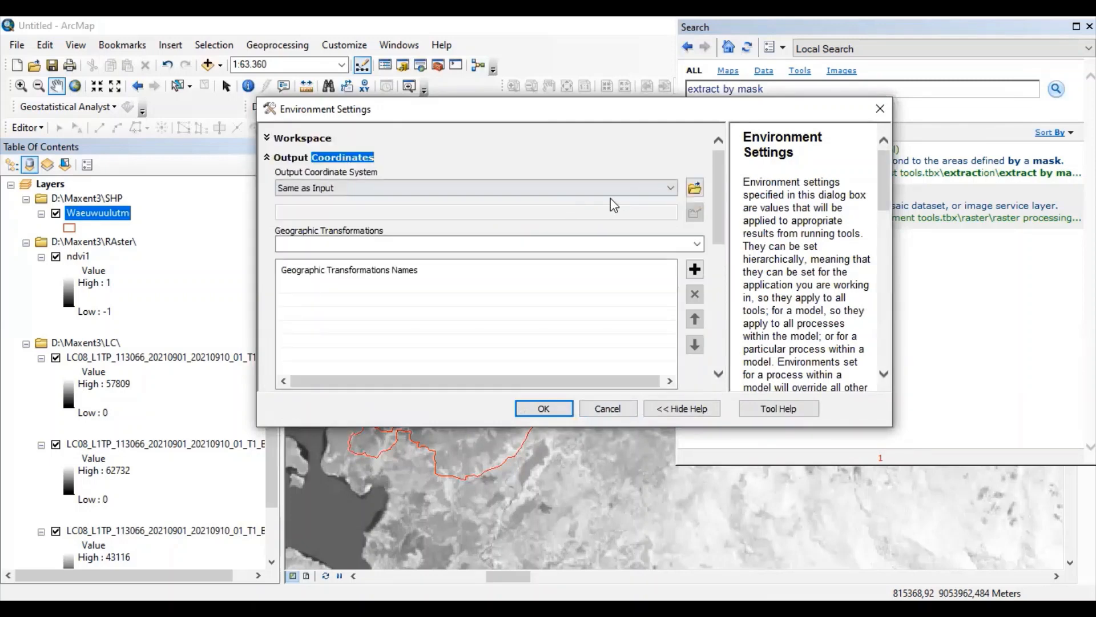
left_click(664, 186)
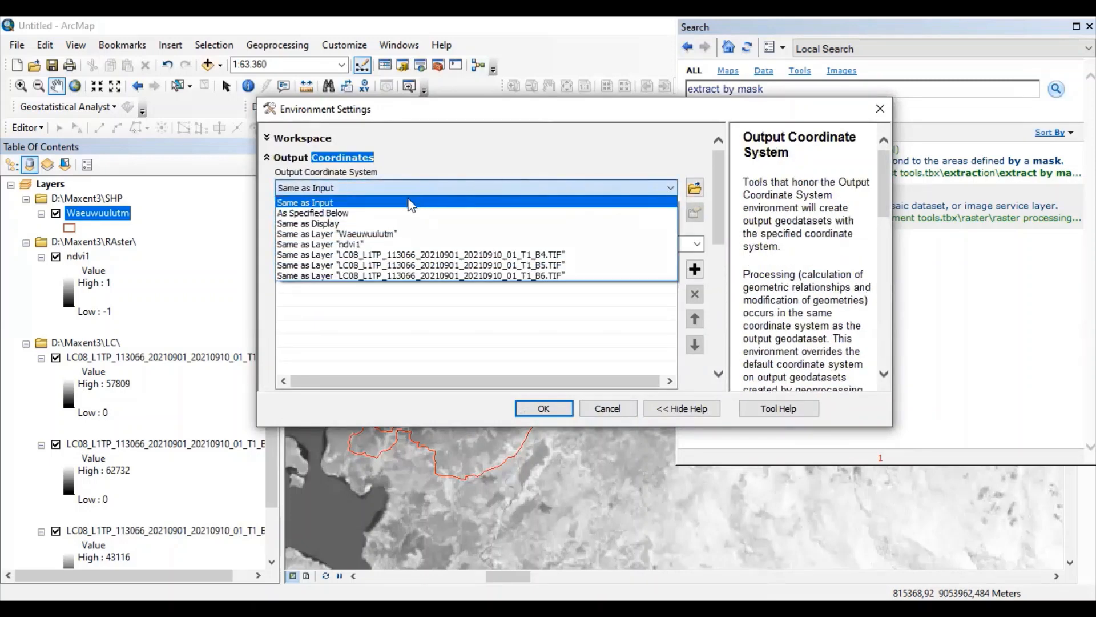
left_click(383, 234)
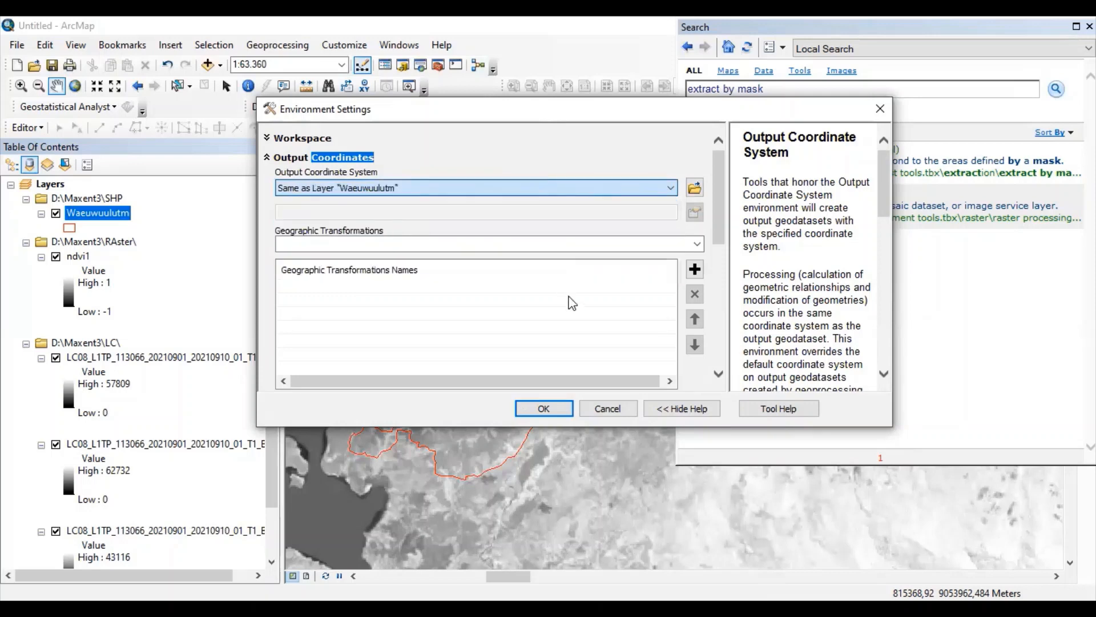
left_click(545, 409)
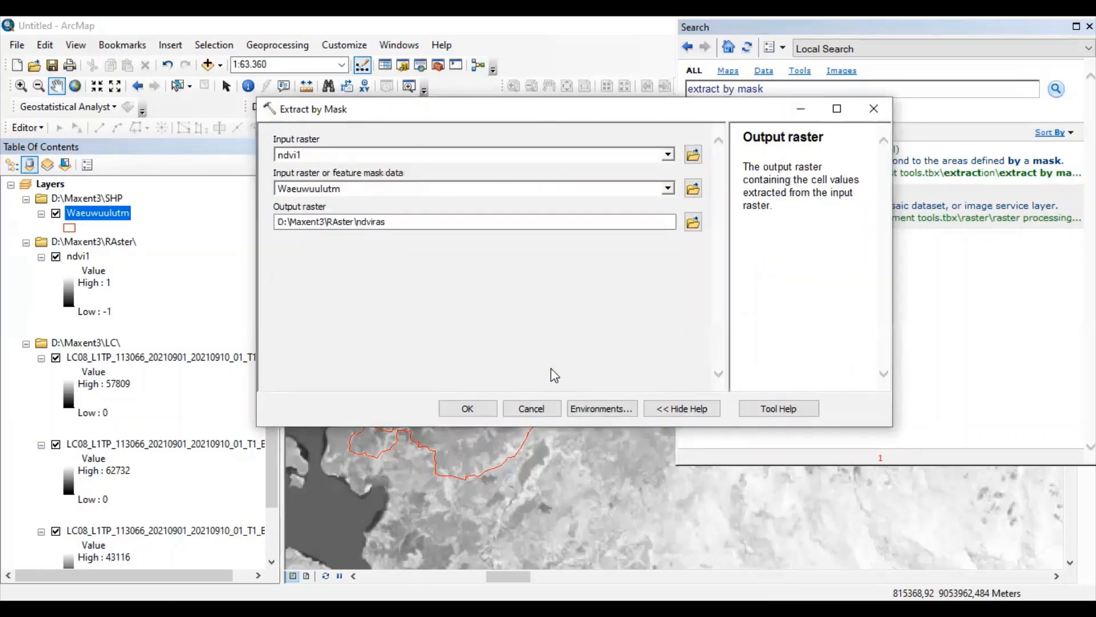
left_click(464, 405)
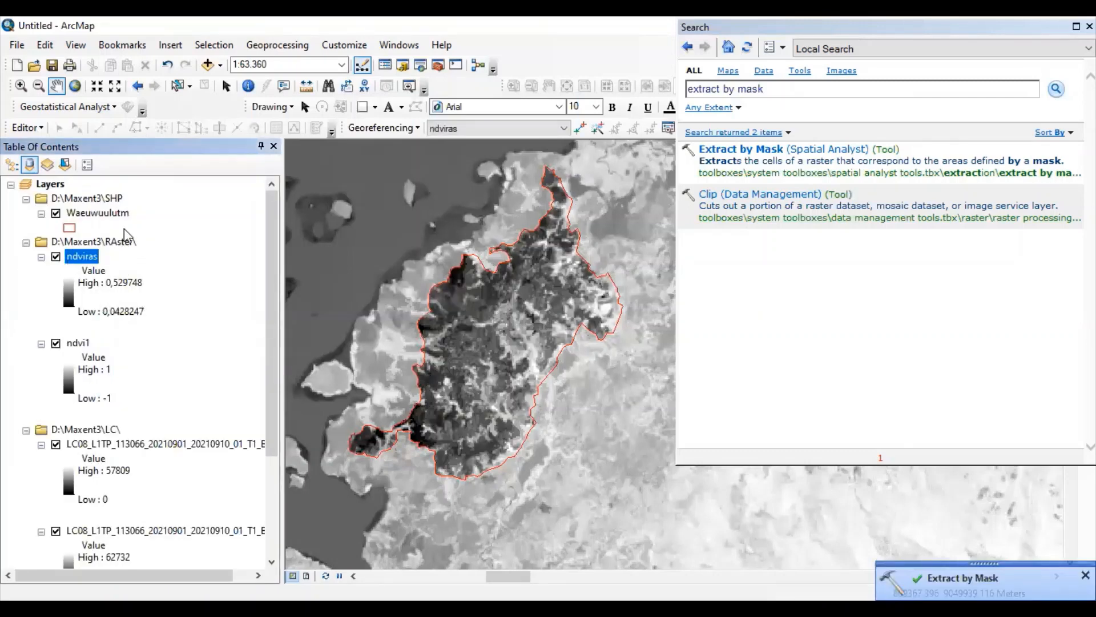
left_click(79, 344)
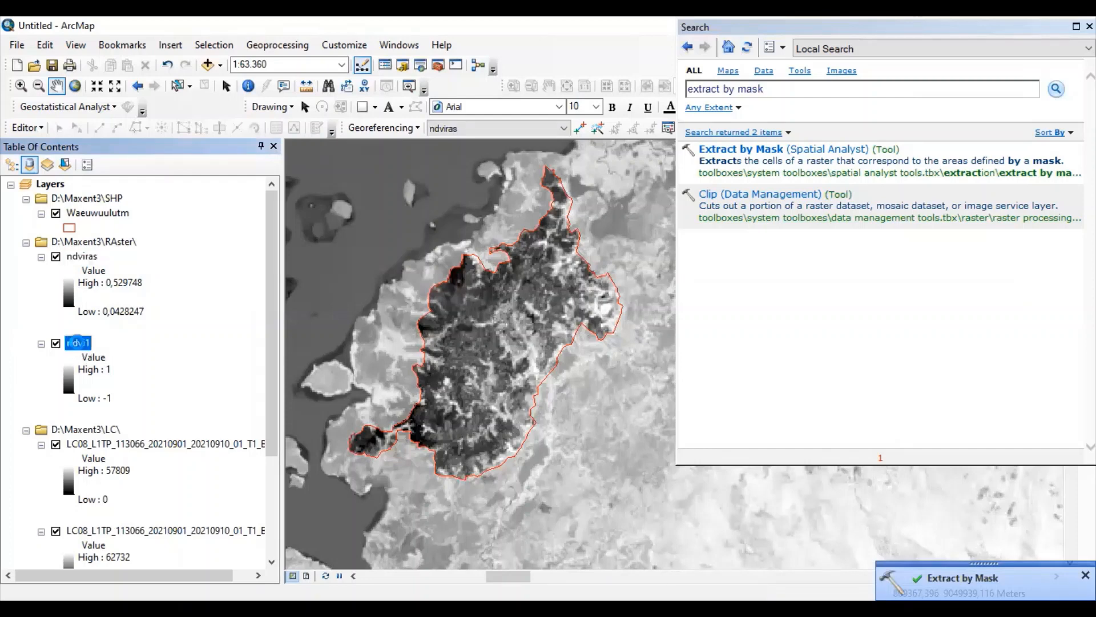
right_click(78, 345)
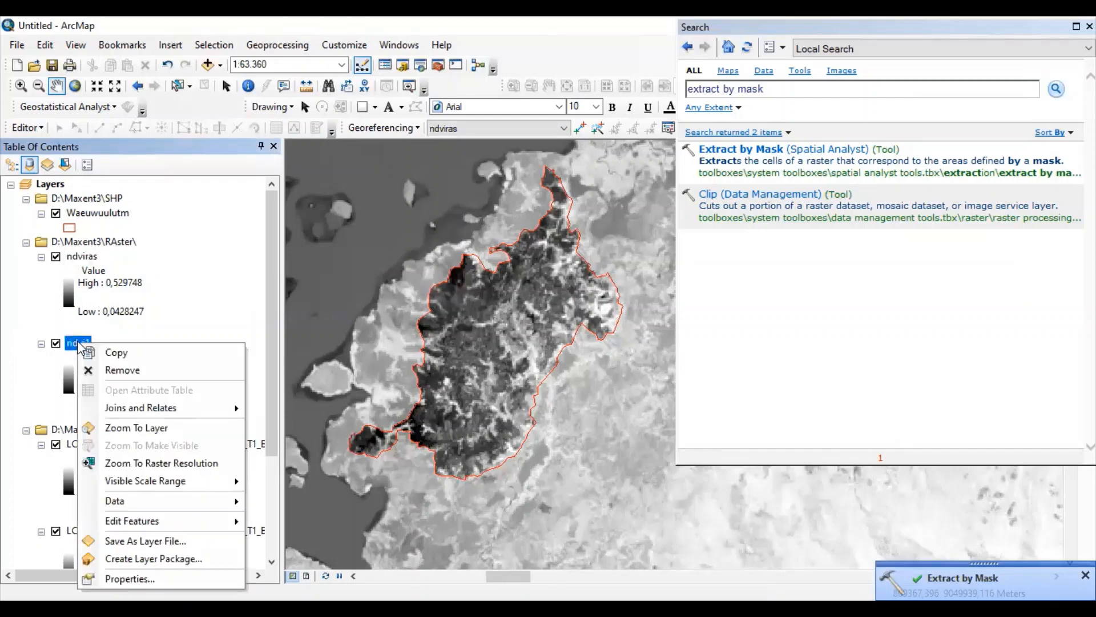
left_click(141, 370)
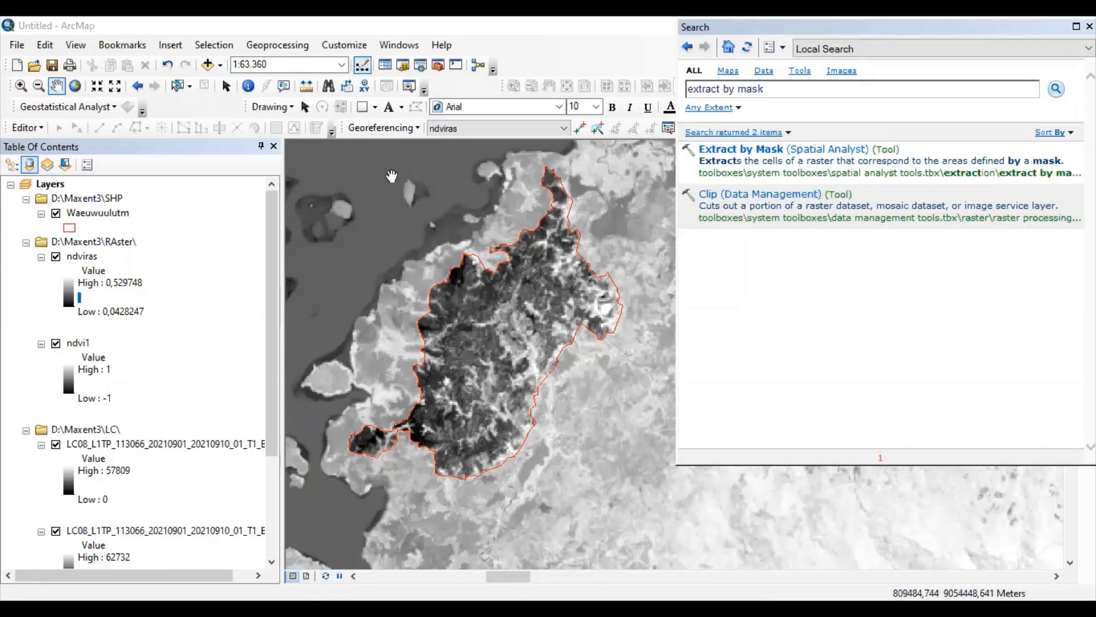
- Search for "raster calculator" and open the Raster Calculator (Spatial Analyst) tool
left_click(807, 88)
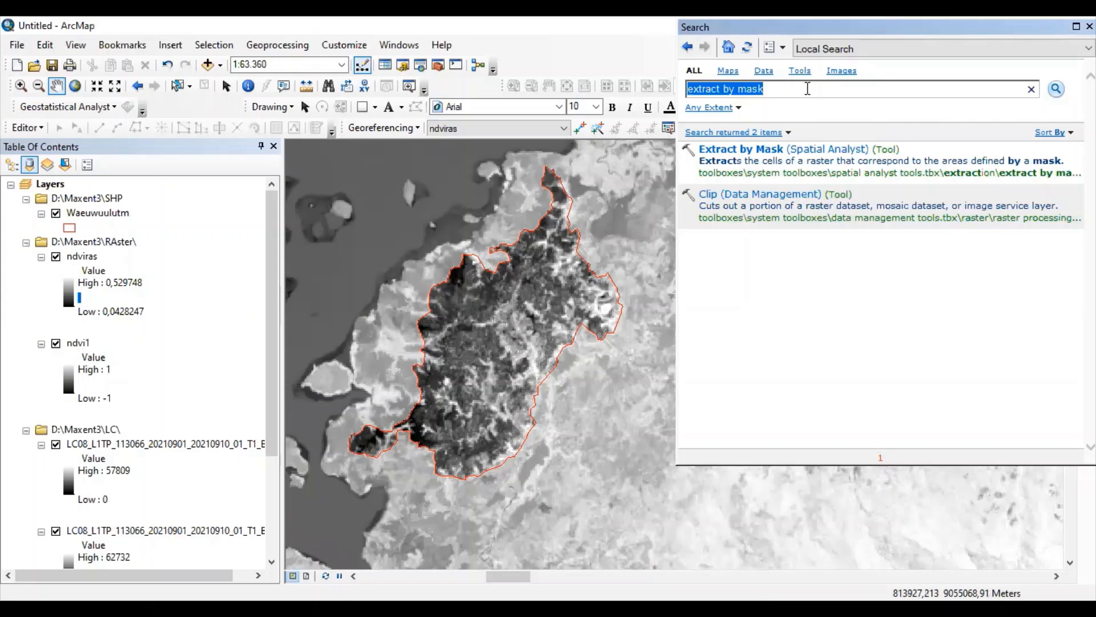
type("raster")
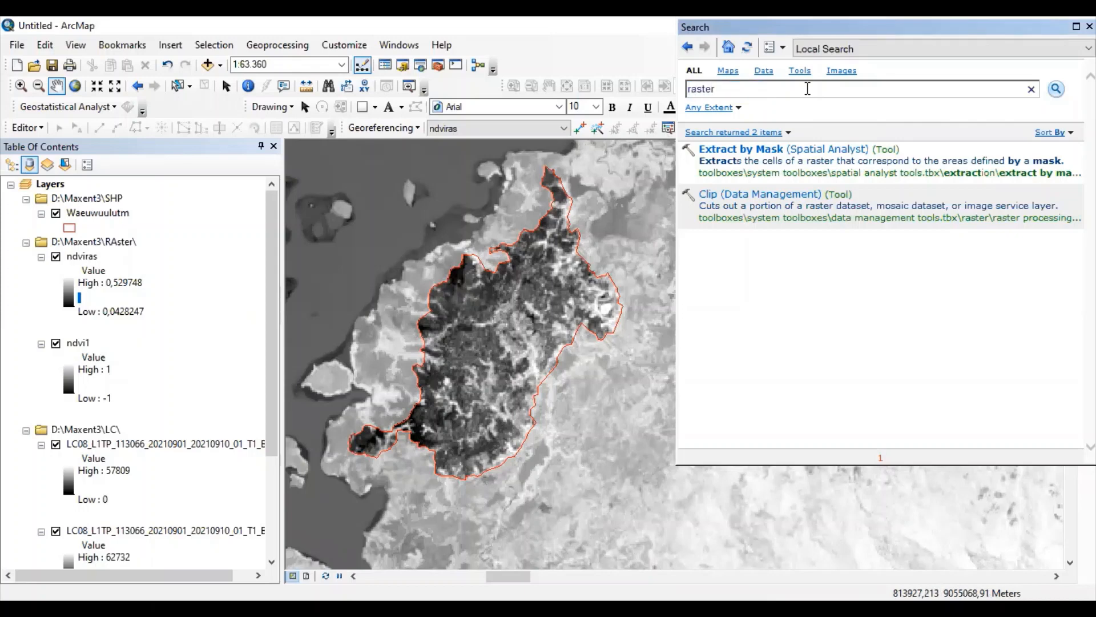
type(" calculator")
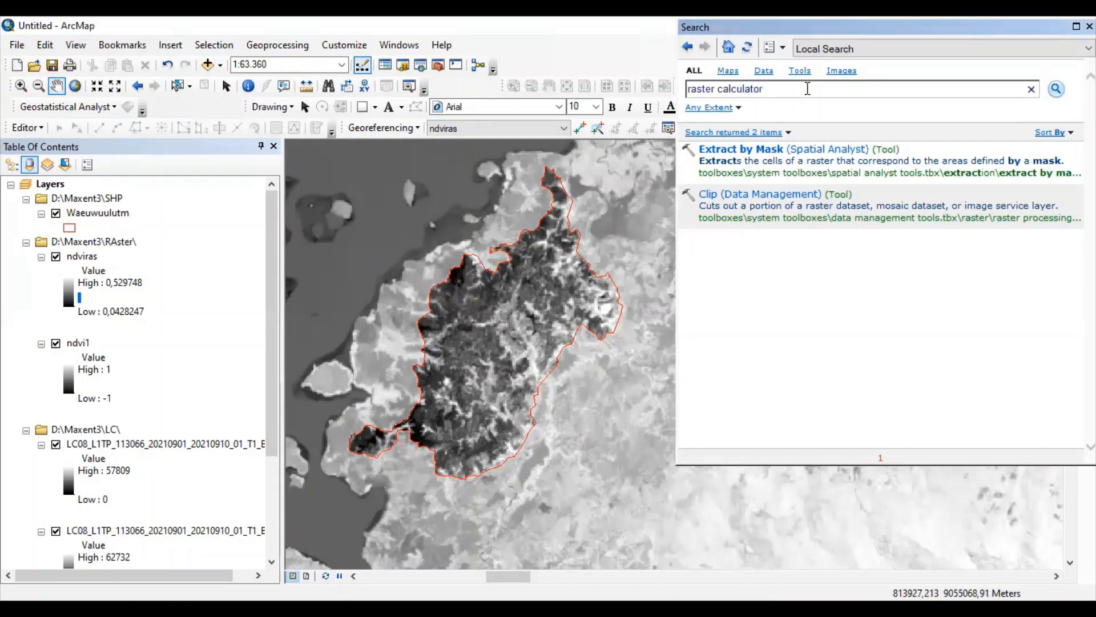
key("Return")
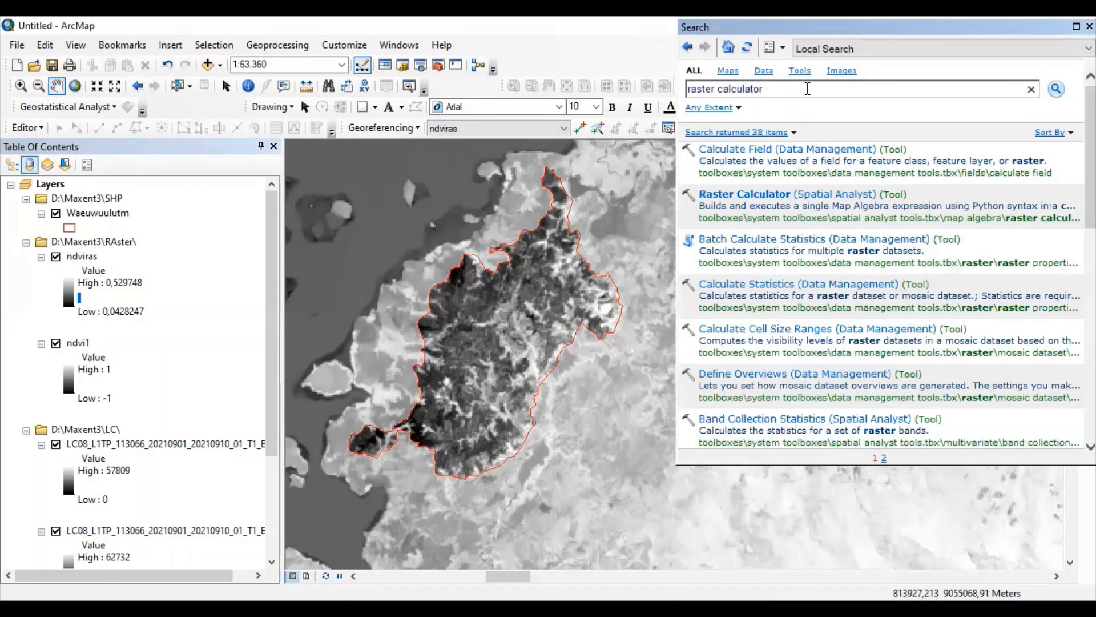
left_click(769, 194)
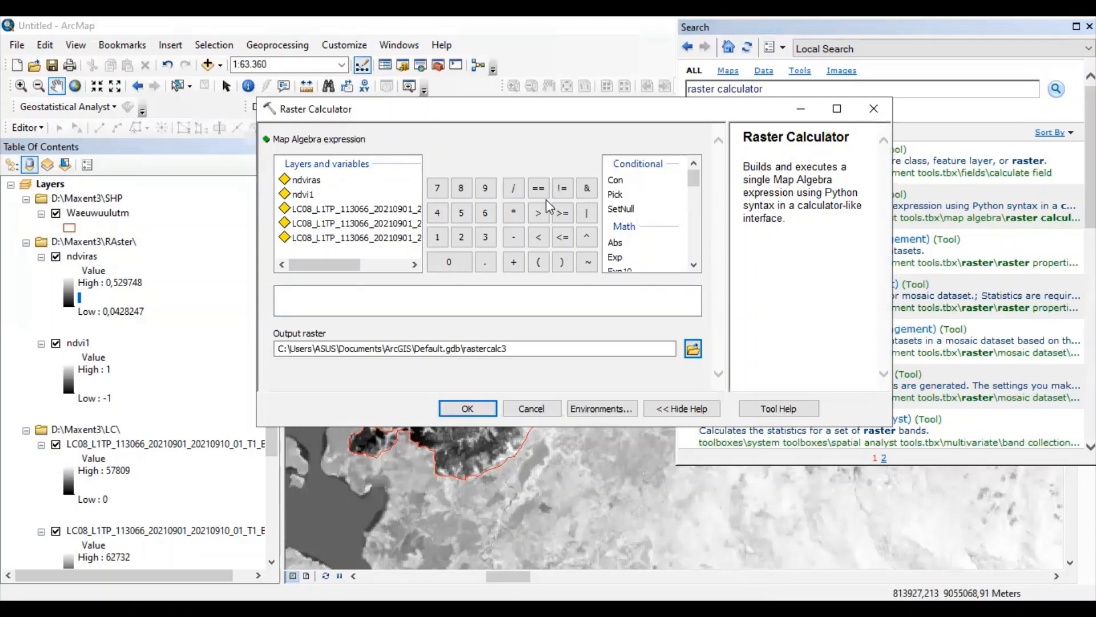
- Enter Float(B5 - B6) with the Landsat band rasters as the first term of the Map Algebra expression
left_click_drag(416, 265, 415, 266)
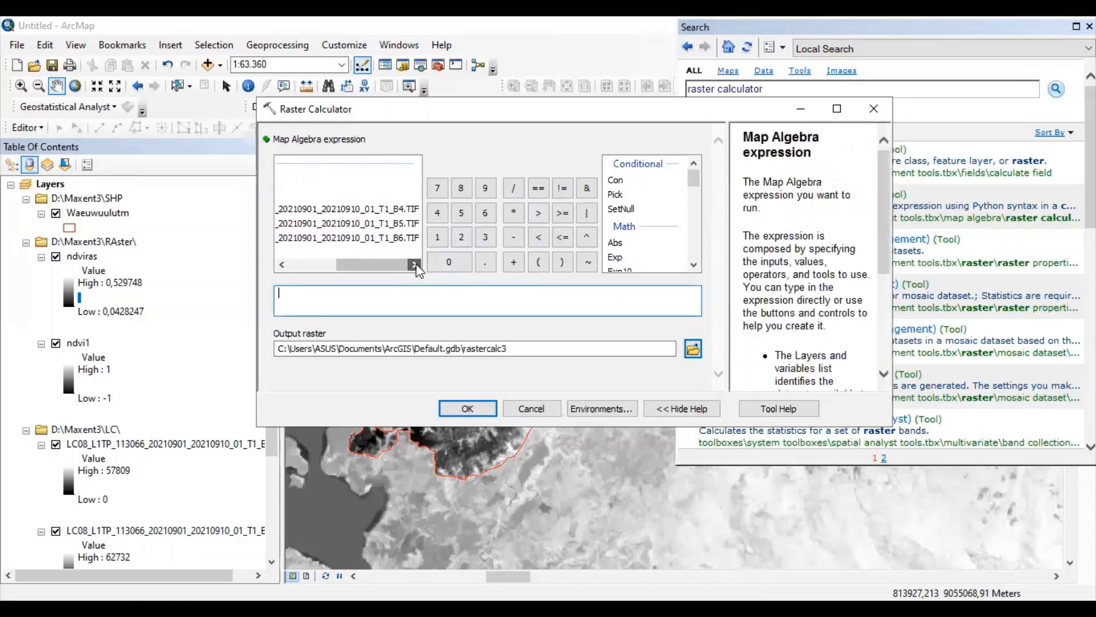
left_click(695, 265)
left_click(695, 265)
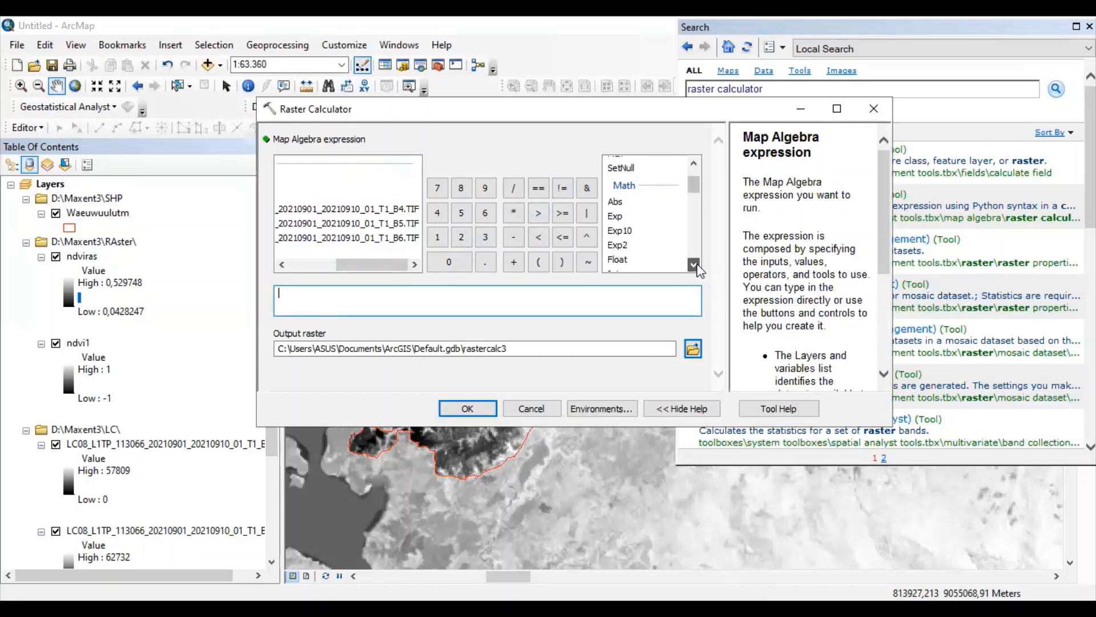
left_click(695, 265)
left_click(695, 265)
double_click(618, 232)
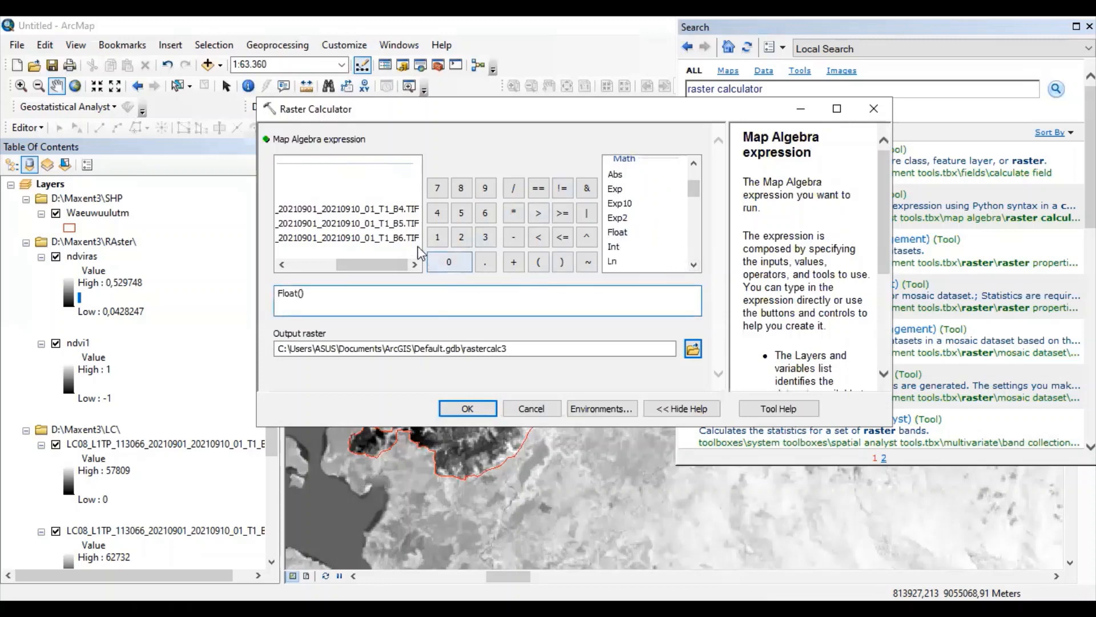
double_click(398, 224)
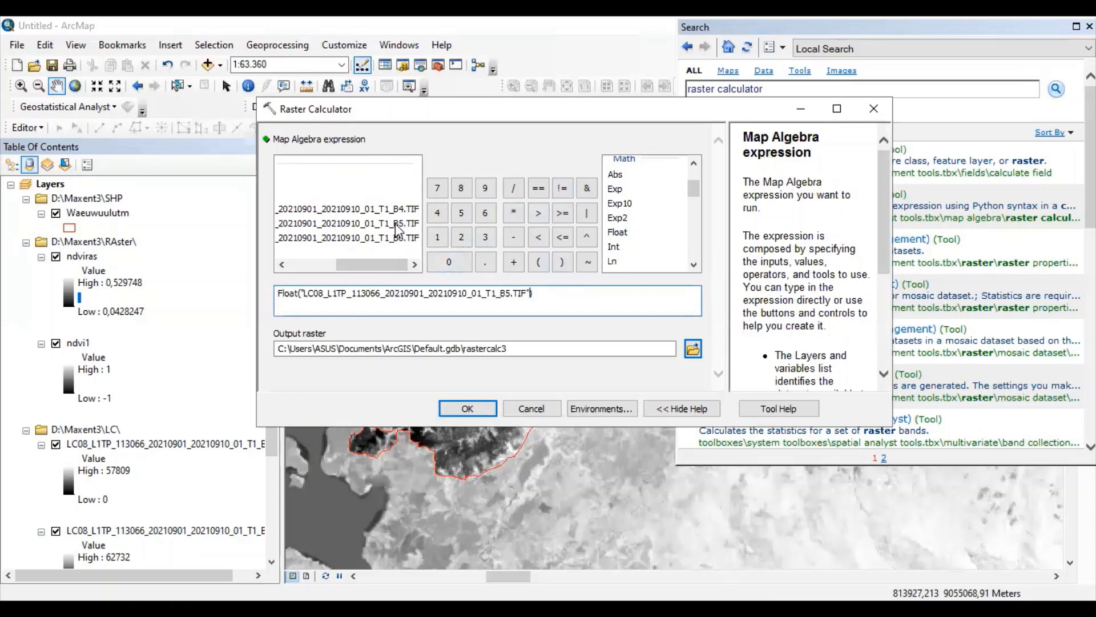
left_click(516, 239)
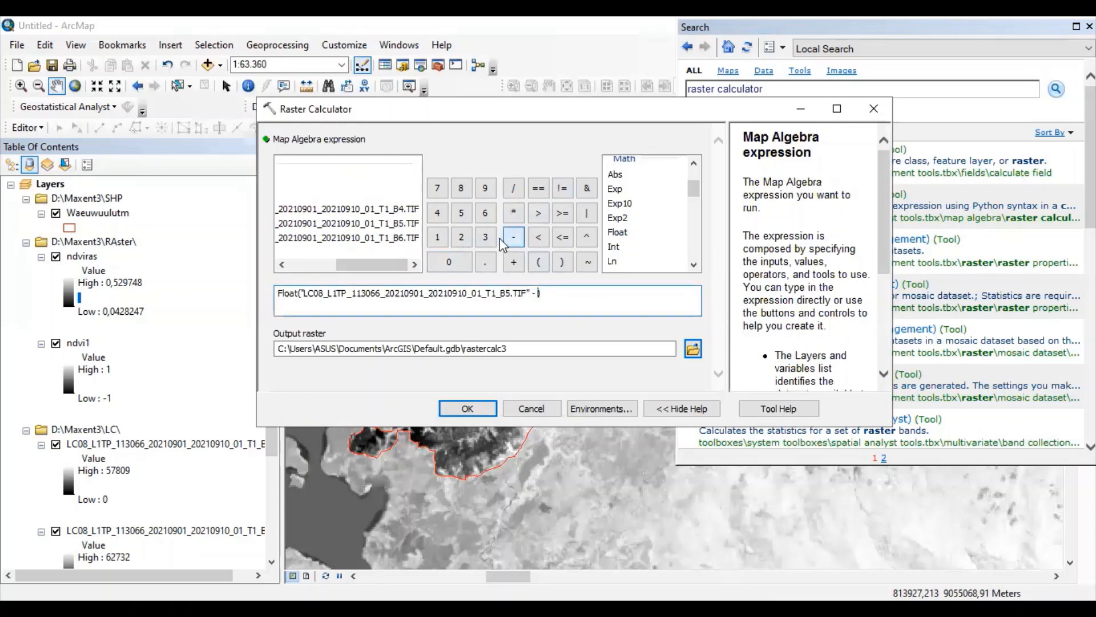
double_click(414, 239)
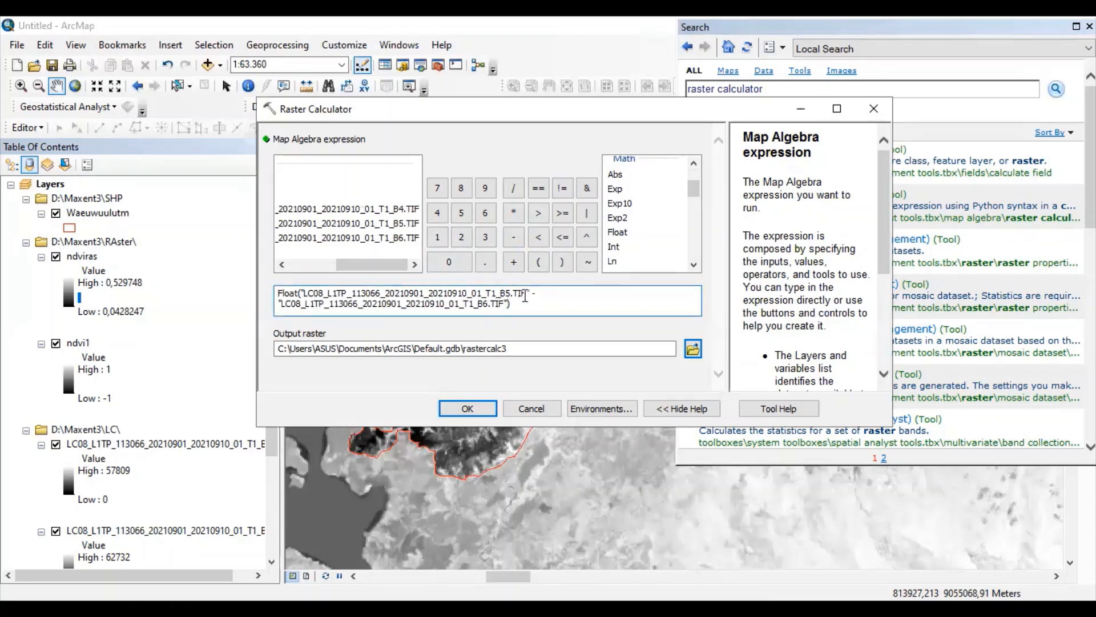
- Complete the Map Algebra expression by dividing the first term by Float(B5 + B6) with the Landsat band rasters
type("/")
double_click(618, 232)
double_click(403, 223)
left_click(514, 262)
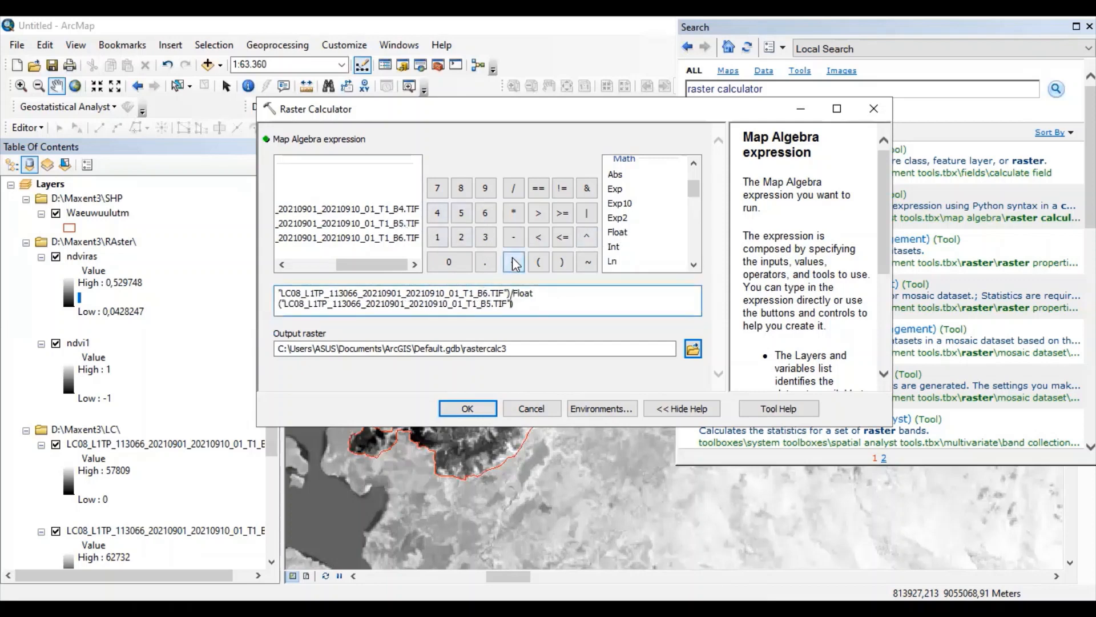
double_click(402, 240)
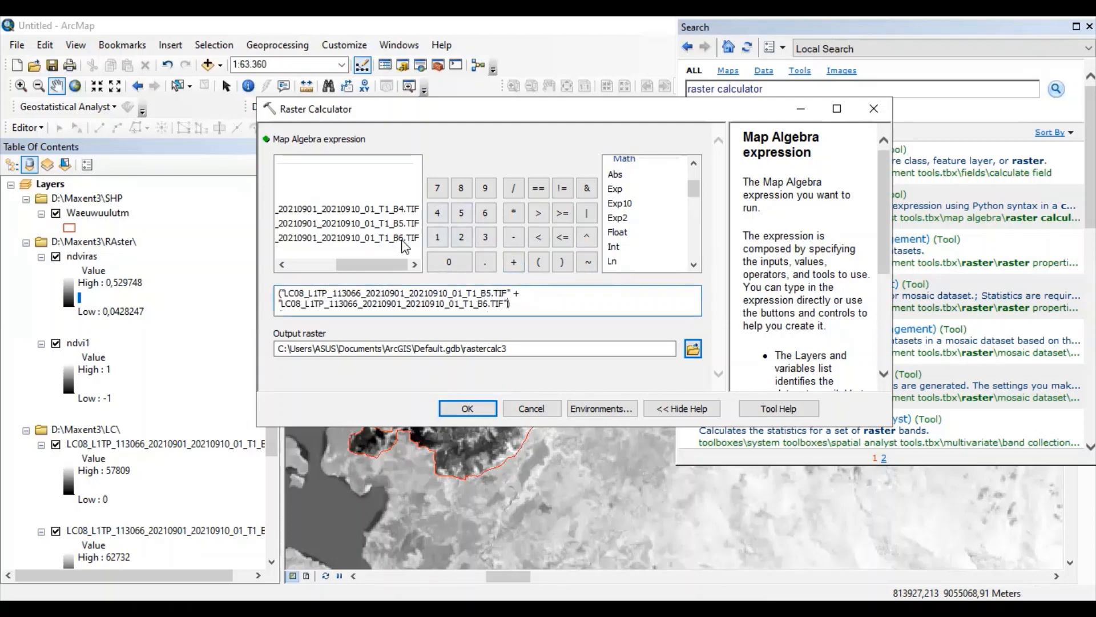
- Set the output raster to mdvi in the RAster folder and run the raster calculation
left_click(691, 348)
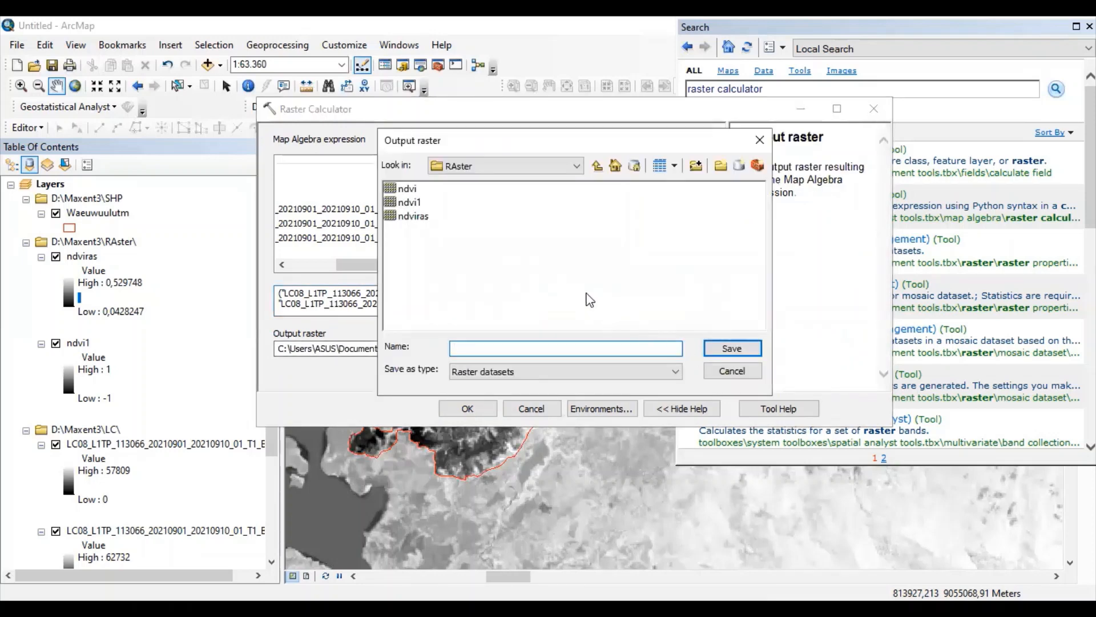
type("mdvi")
left_click(724, 350)
left_click(467, 408)
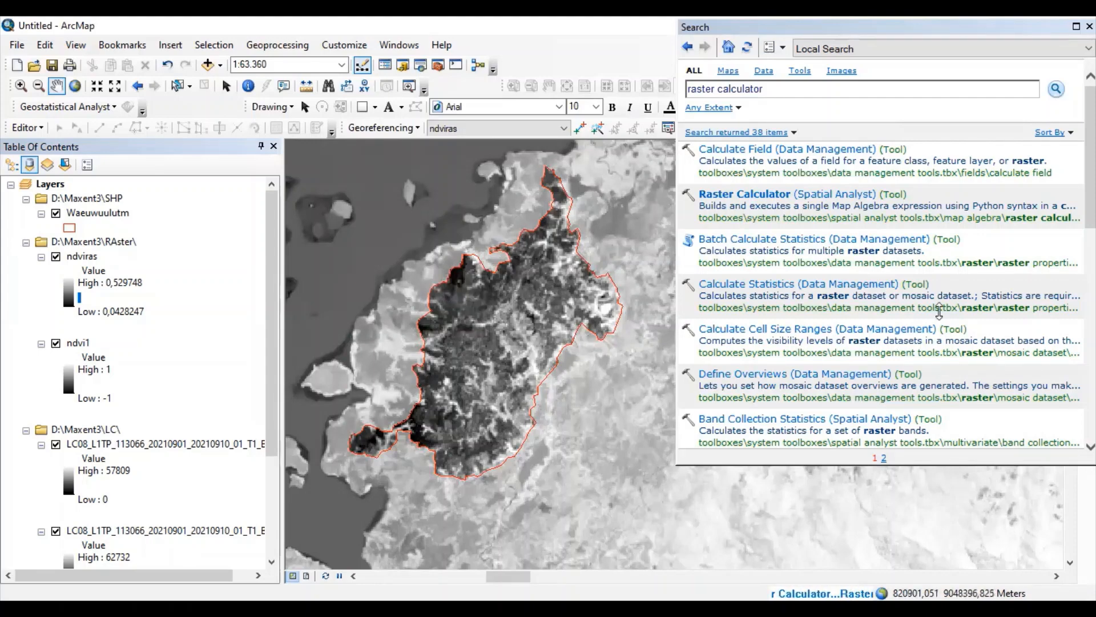
- Search for "extract by mask" and open the Extract by Mask (Spatial Analyst) tool
left_click_drag(939, 311, 946, 181)
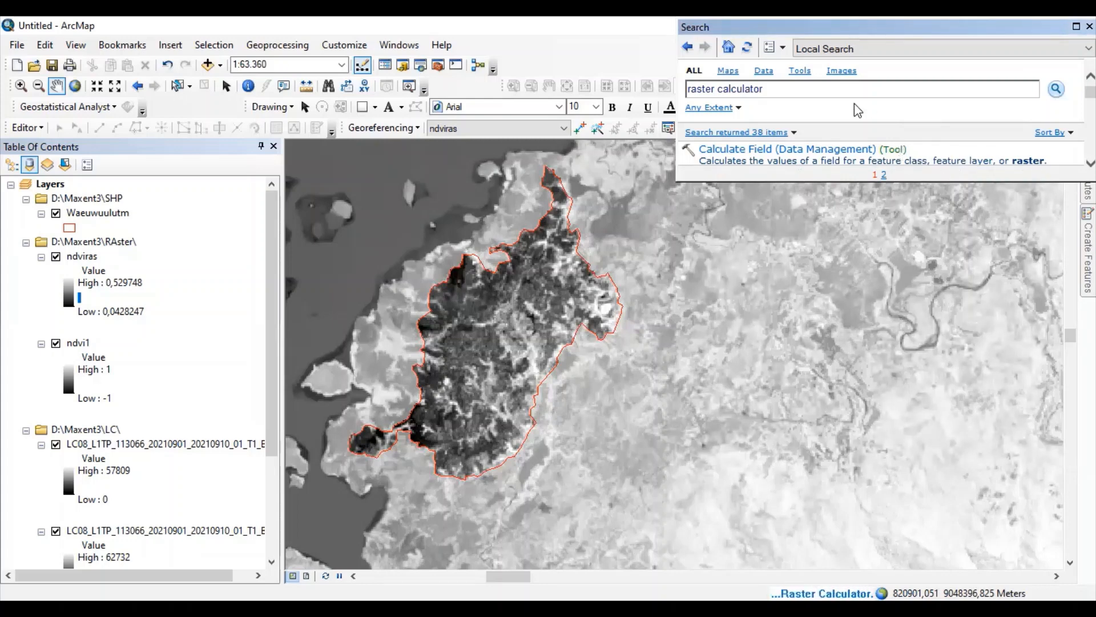
left_click(807, 90)
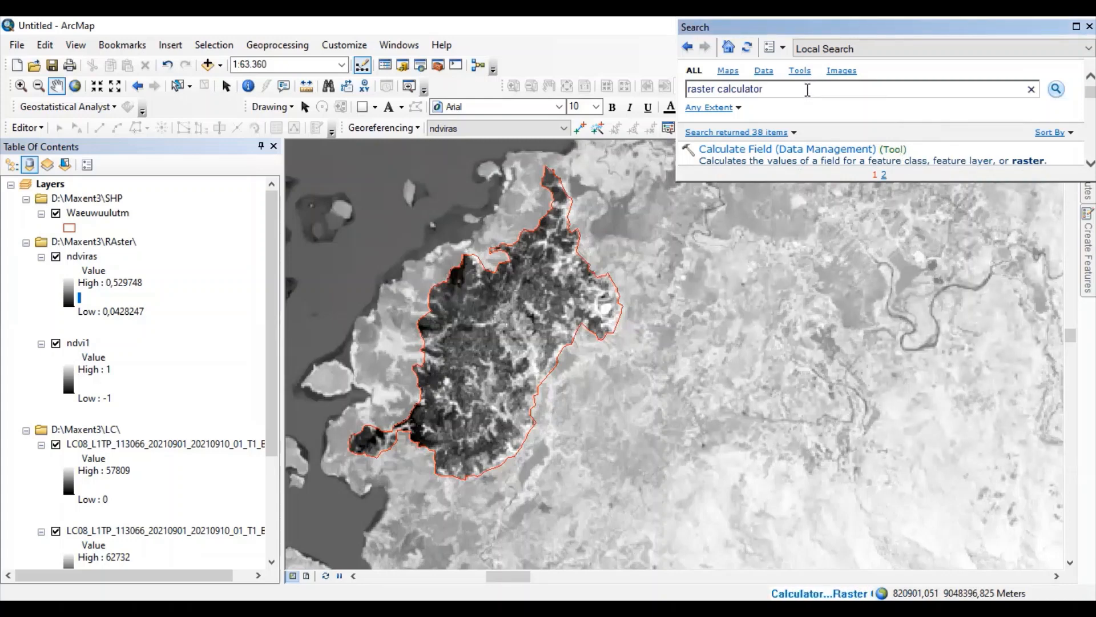
left_click_drag(807, 89, 685, 91)
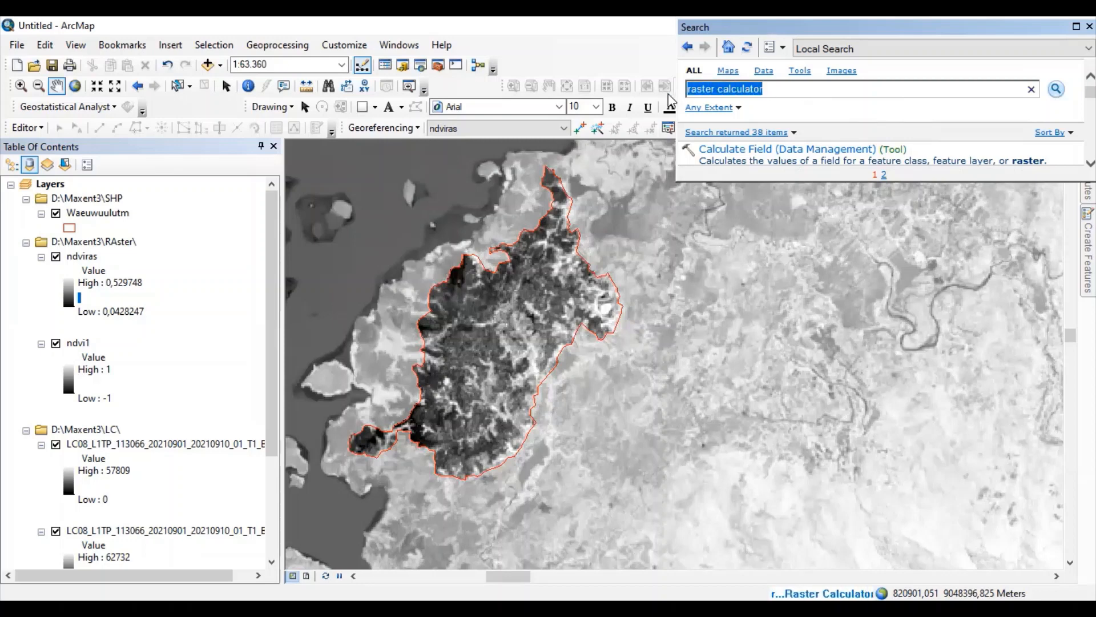
type("ext")
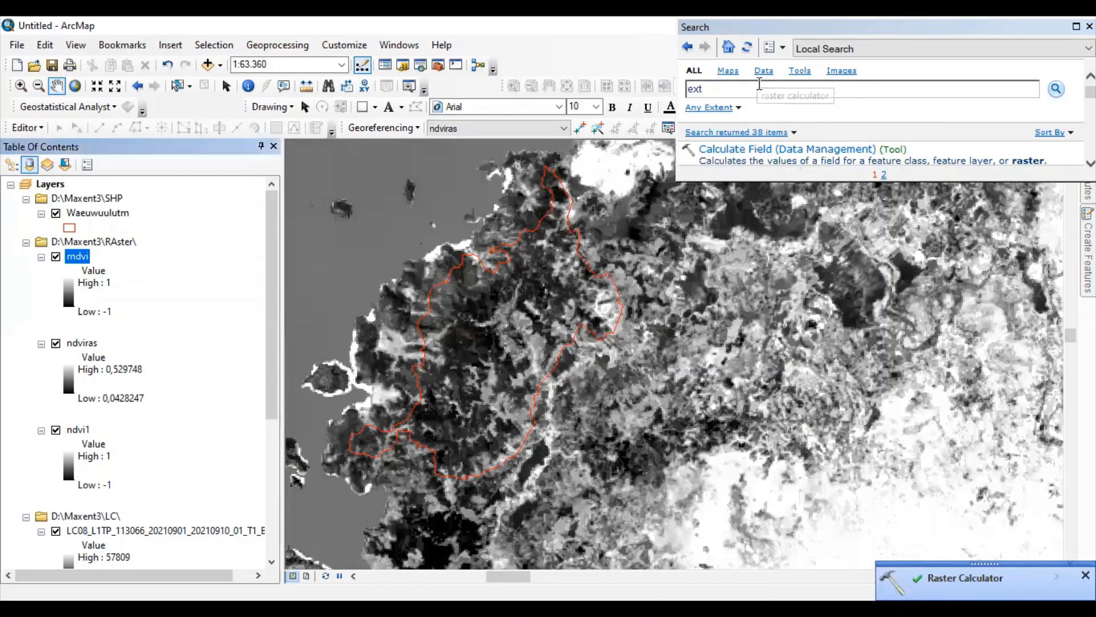
left_click(737, 89)
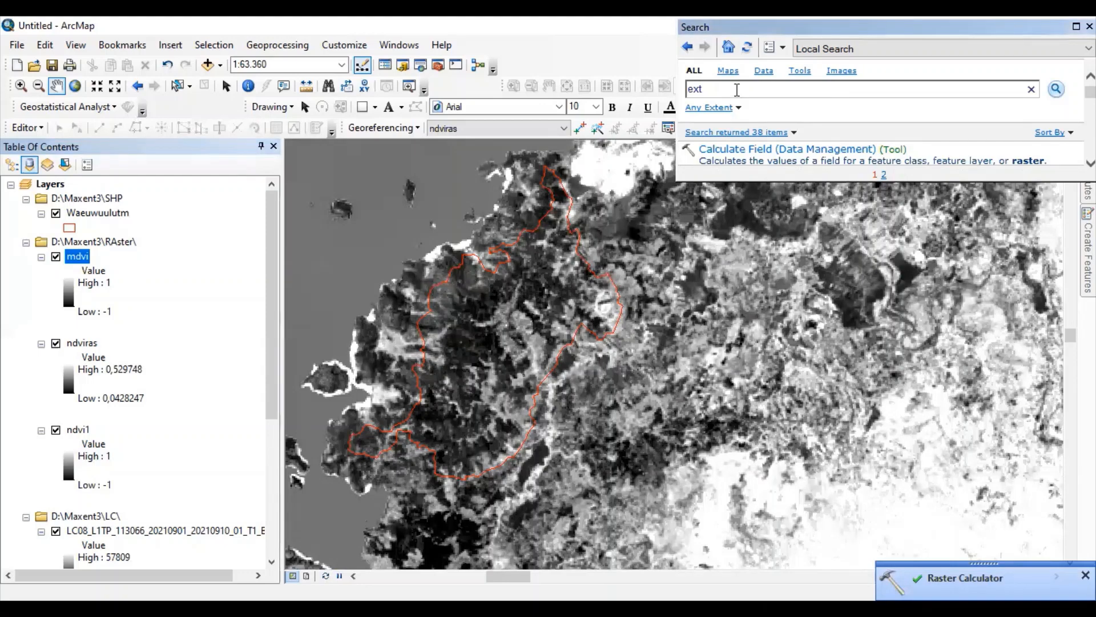
type("ract by mask")
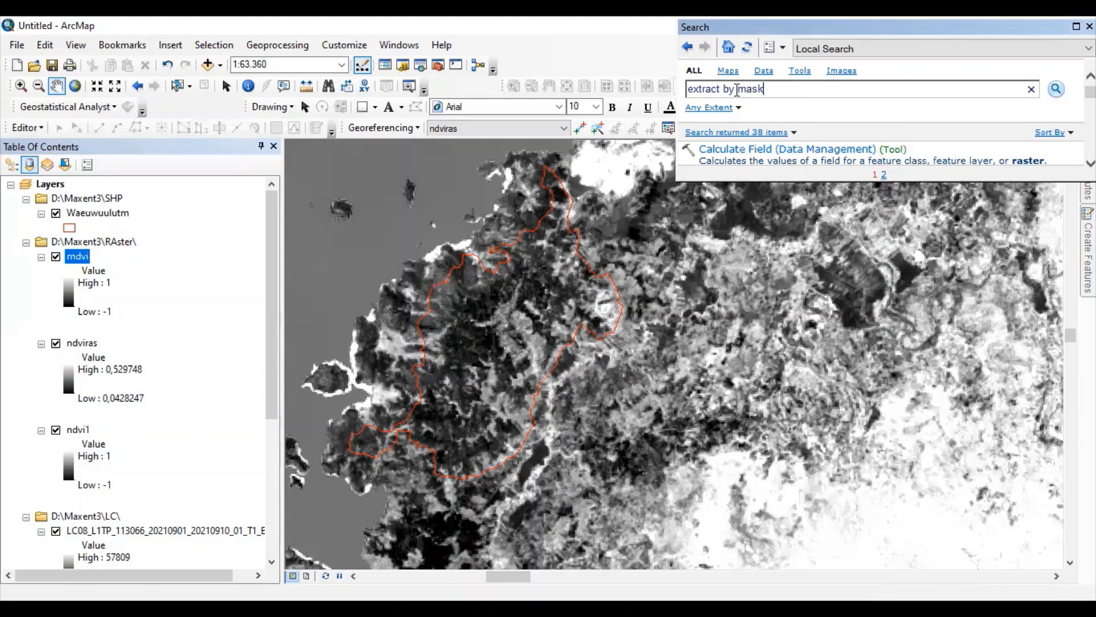
key("Return")
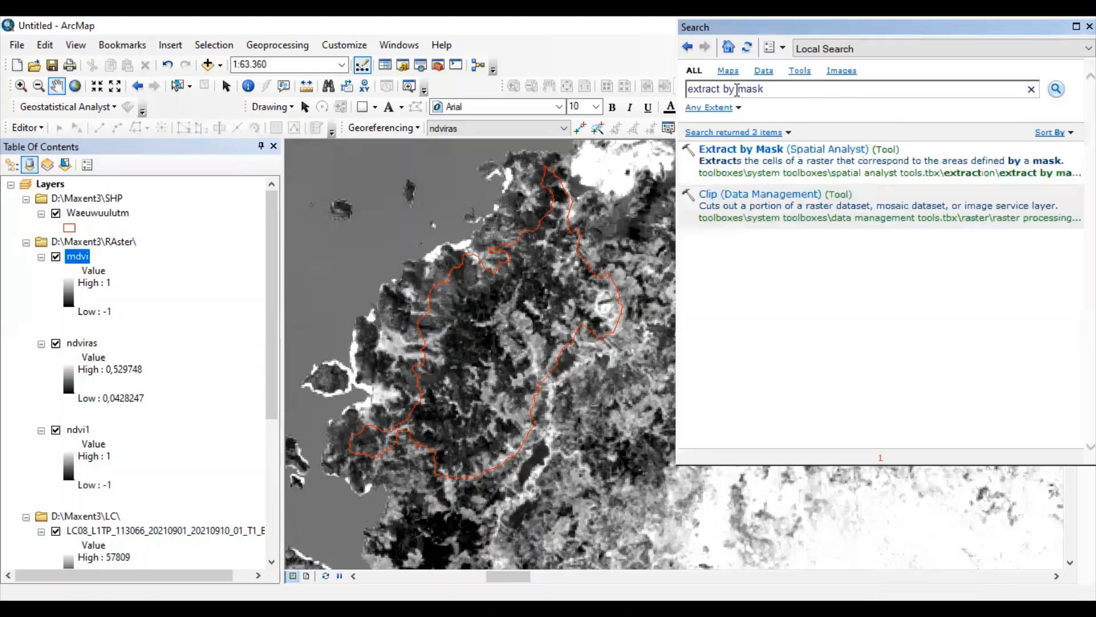
left_click(812, 153)
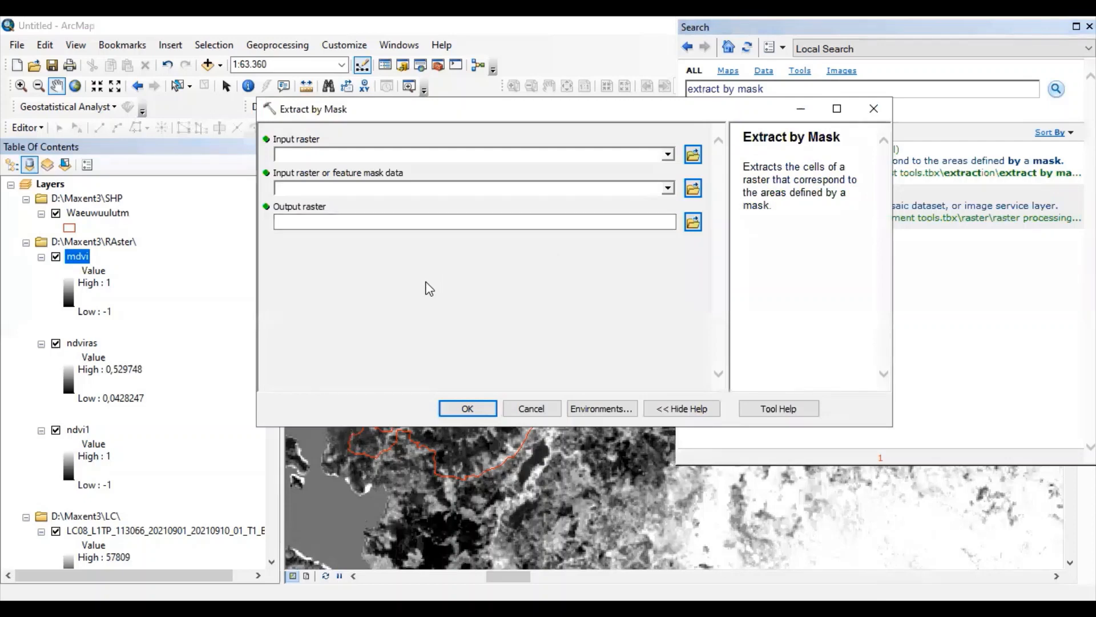
- Use mdvi as the input raster and Waeuwuulutm as the mask, with mdviras in D:\Maxent3\RAster as the output raster
left_click_drag(85, 257, 326, 155)
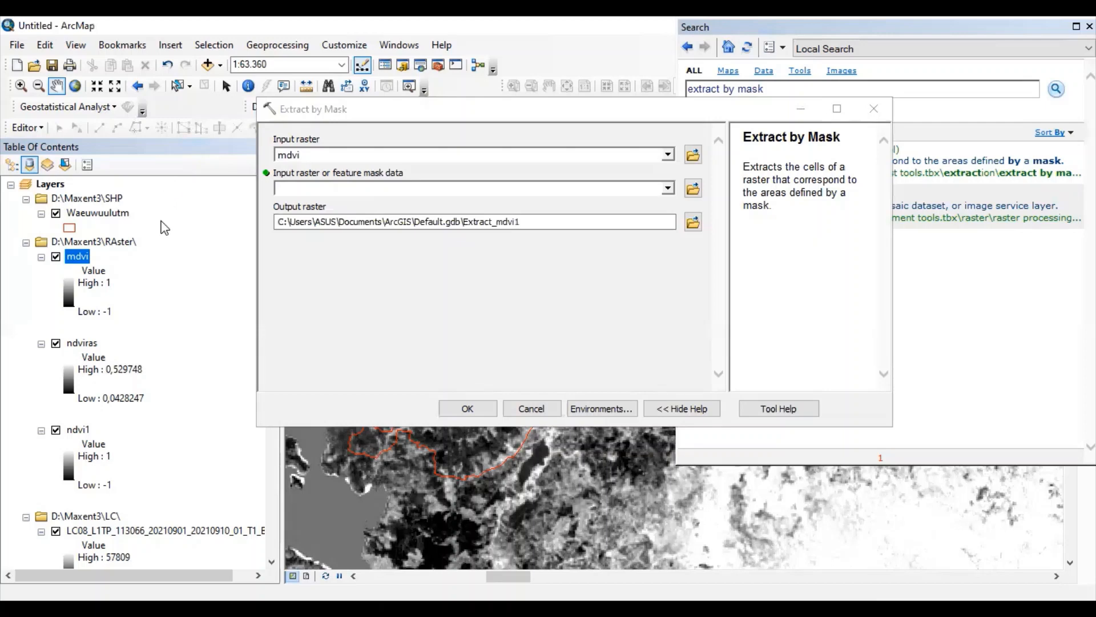
left_click_drag(111, 213, 306, 187)
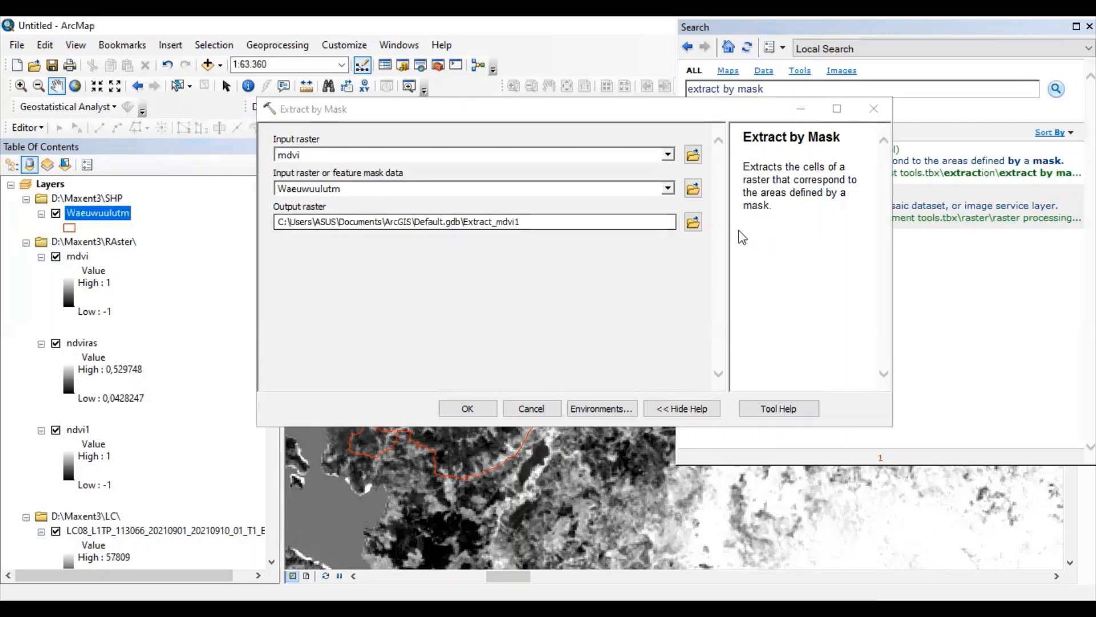
left_click(694, 222)
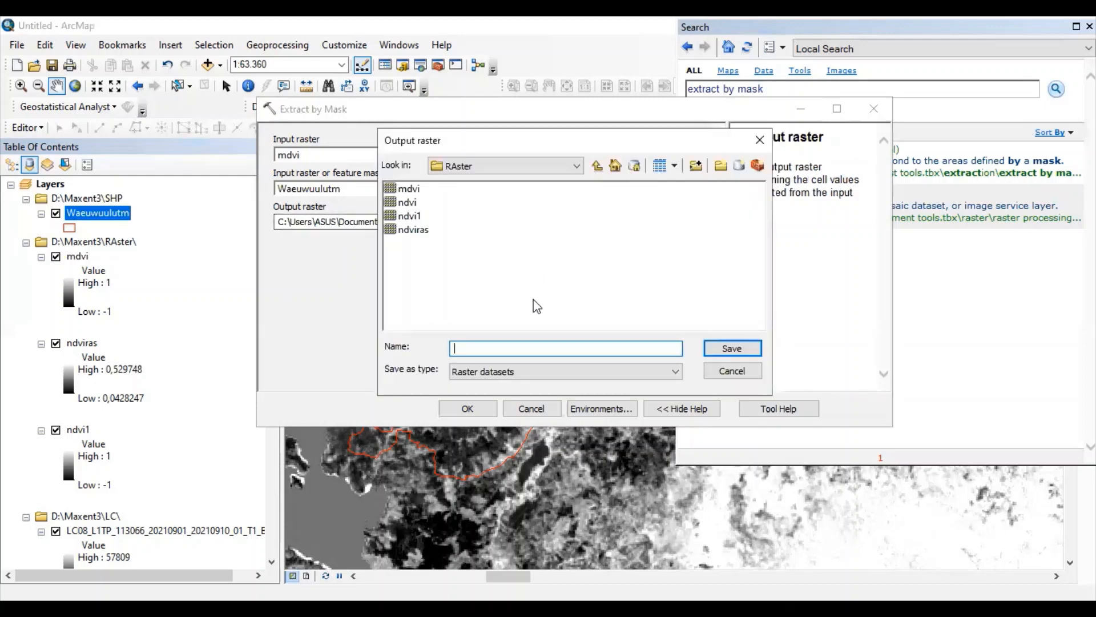
type("mdviras")
left_click(724, 346)
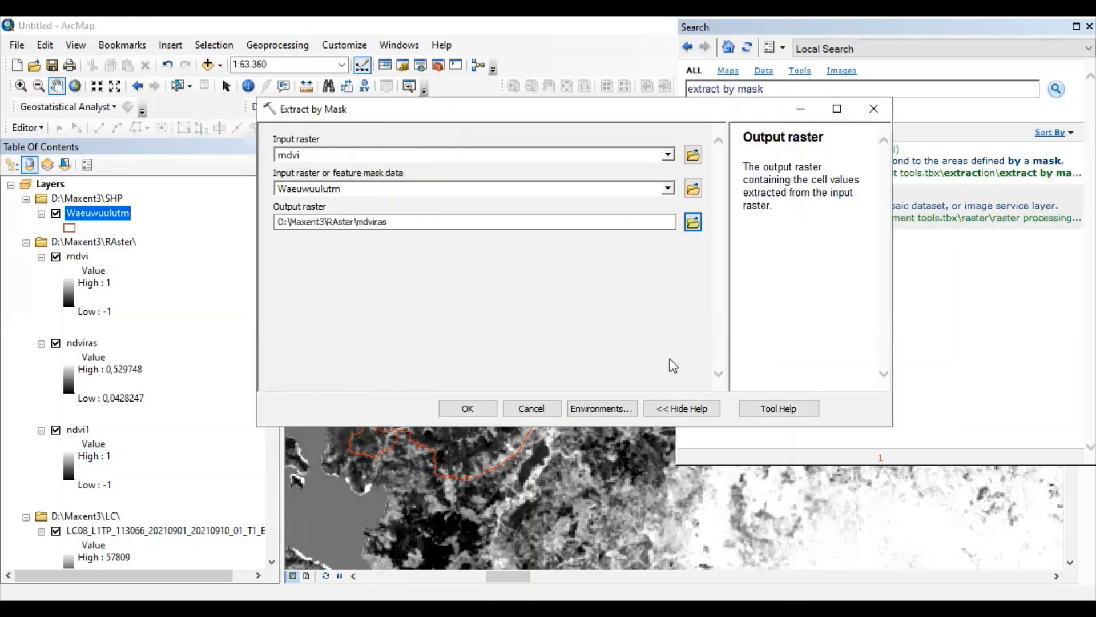
- Set the output coordinate system to Same as Layer "Waeuwuulutm" and run the extraction of the mdvi raster
left_click(587, 409)
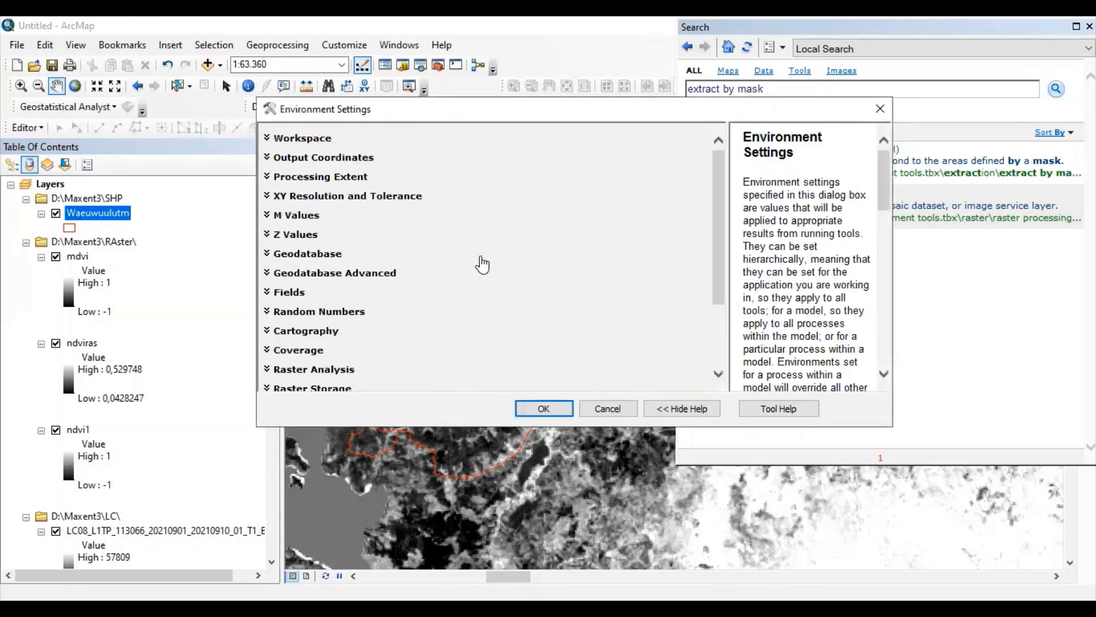
left_click(347, 158)
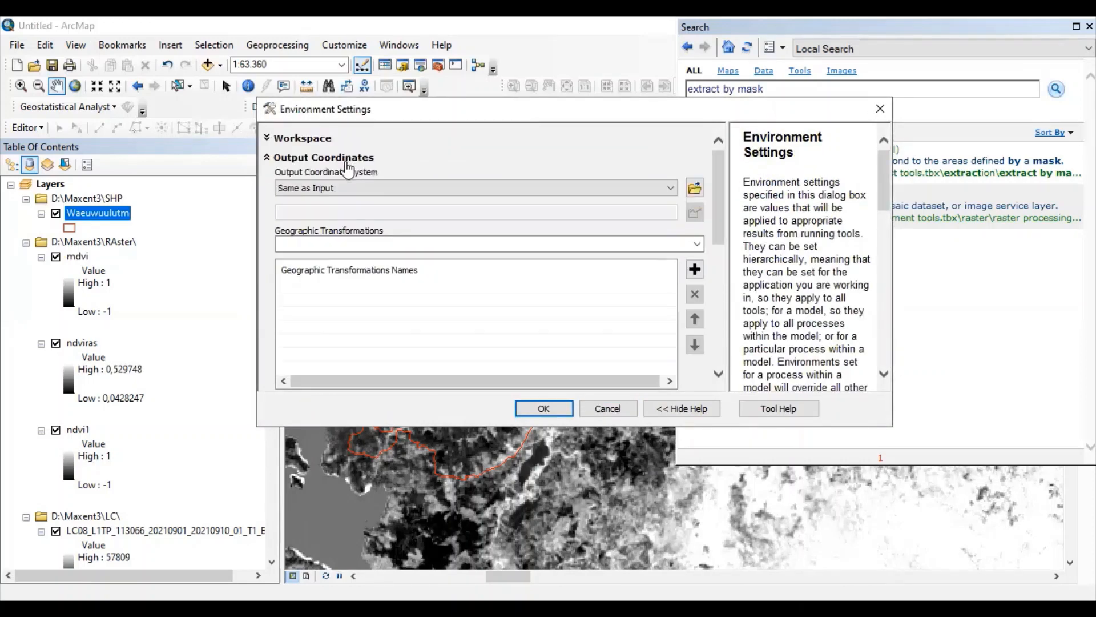
left_click(671, 189)
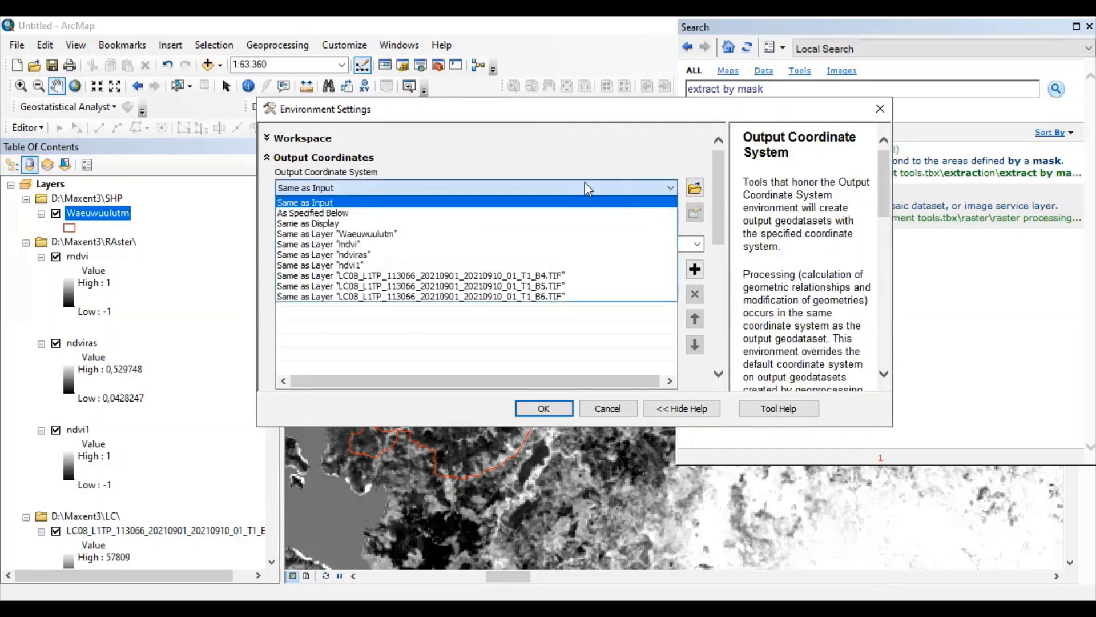
left_click(405, 234)
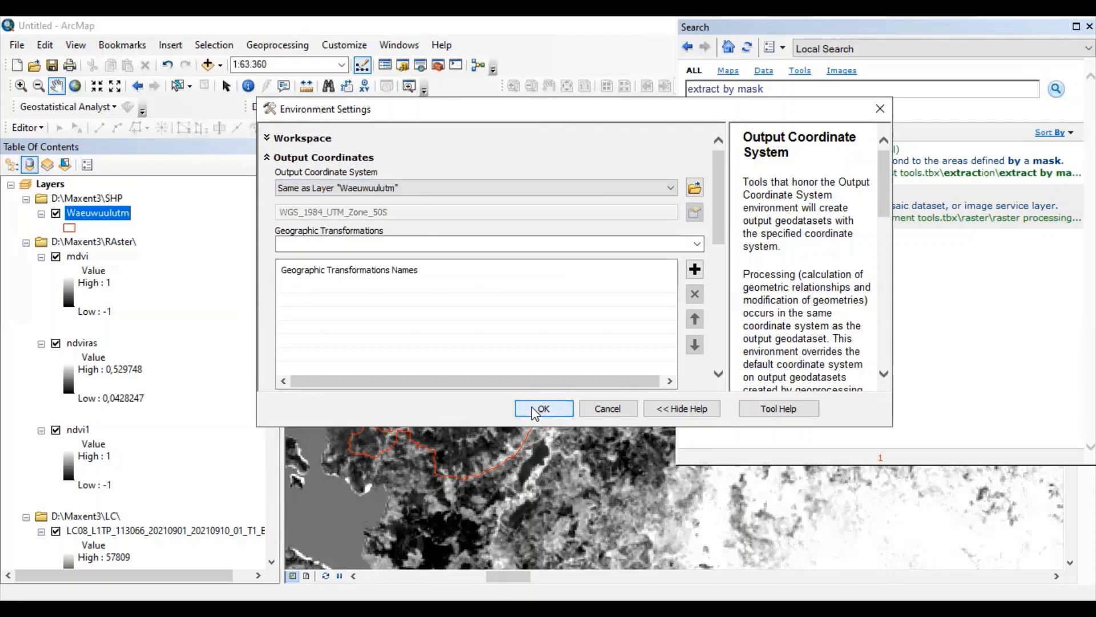
left_click(532, 406)
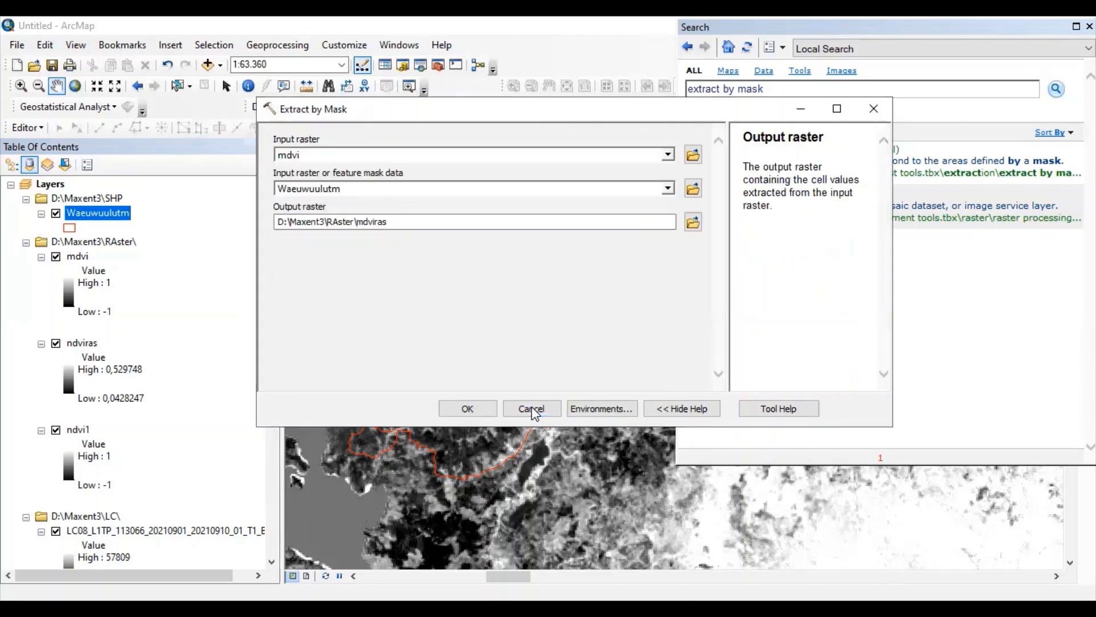
left_click(470, 408)
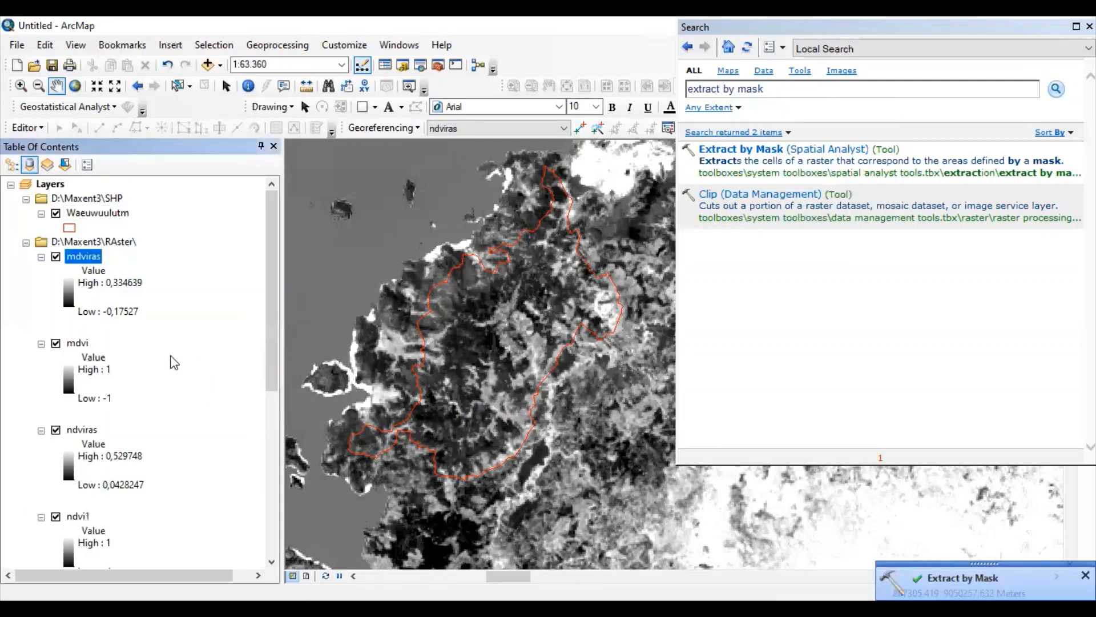
- Remove the unclipped mdvi and ndvi1 layers from the map
left_click(80, 344)
right_click(80, 346)
left_click(118, 371)
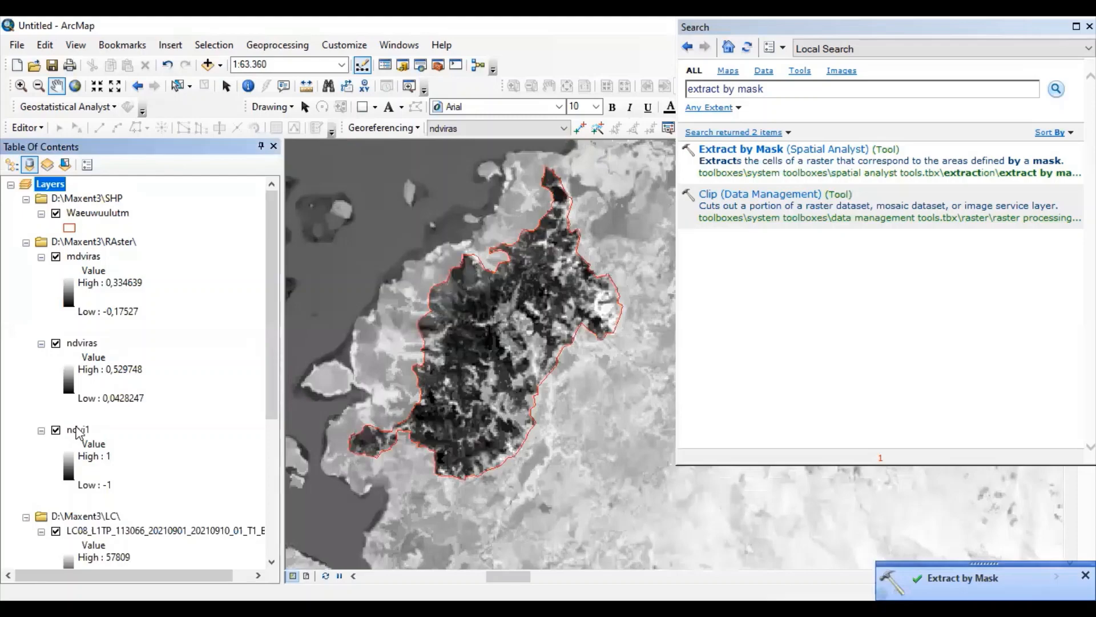
right_click(79, 430)
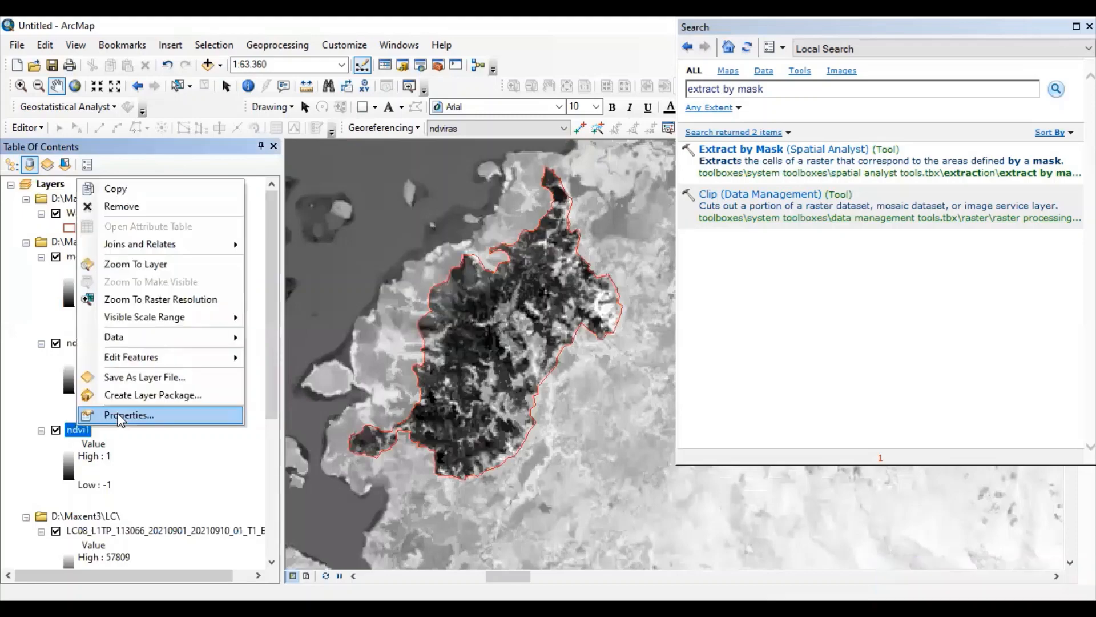
left_click(138, 209)
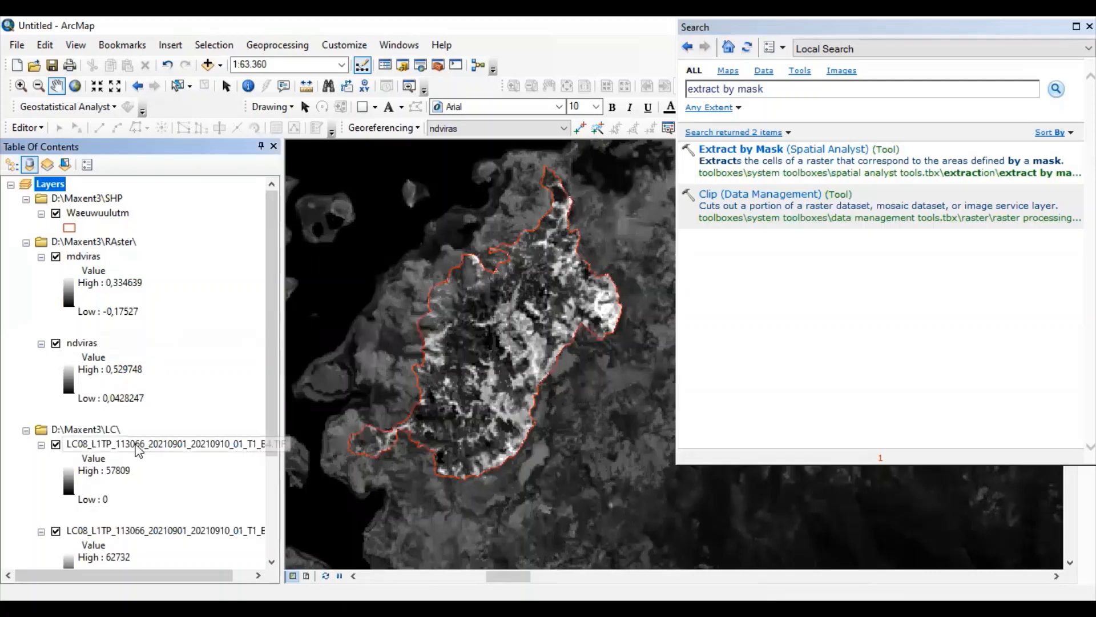
- Remove the D:\Maxent3\LC\ group with all its Landsat band rasters from the map
left_click(88, 435)
right_click(89, 434)
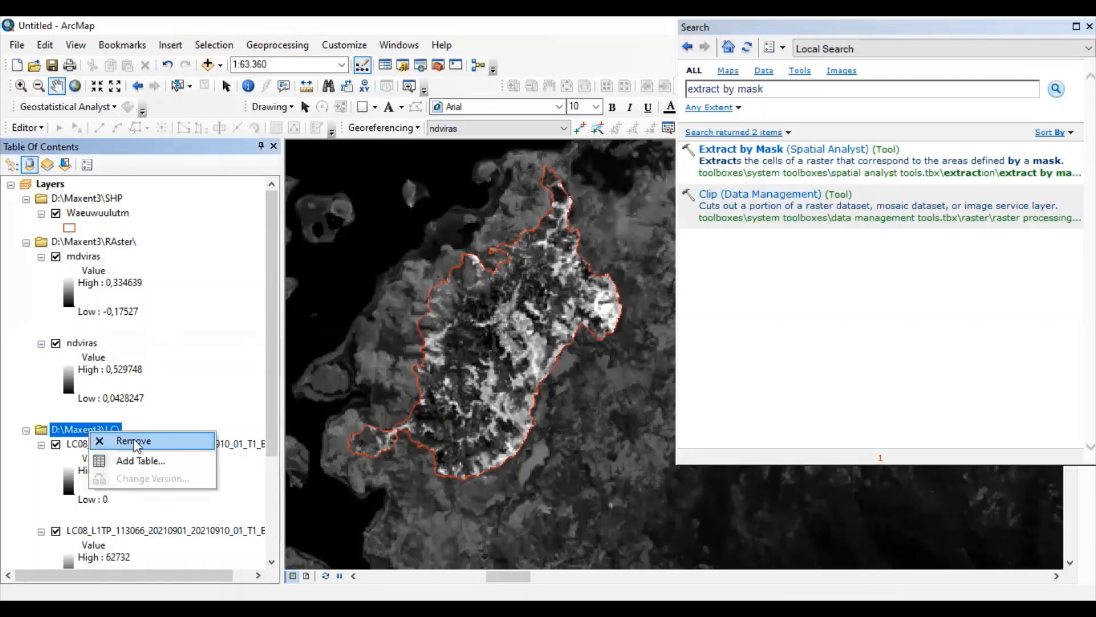
left_click(135, 441)
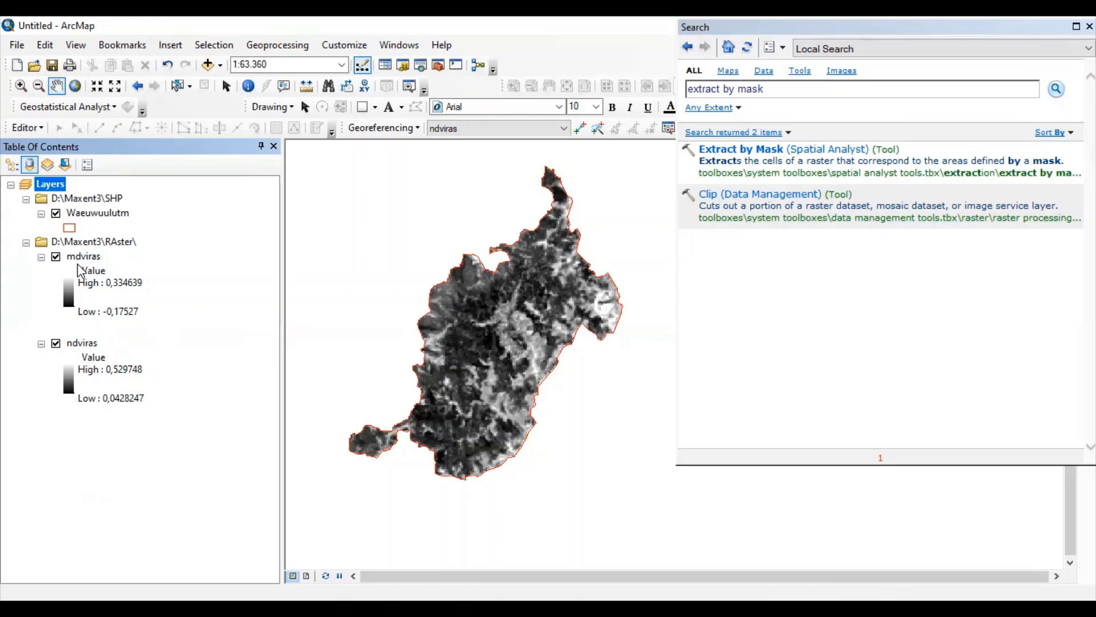
- Examine the ndviras layer's source properties, including columns and rows, cell size, extent and spatial reference
left_click(91, 344)
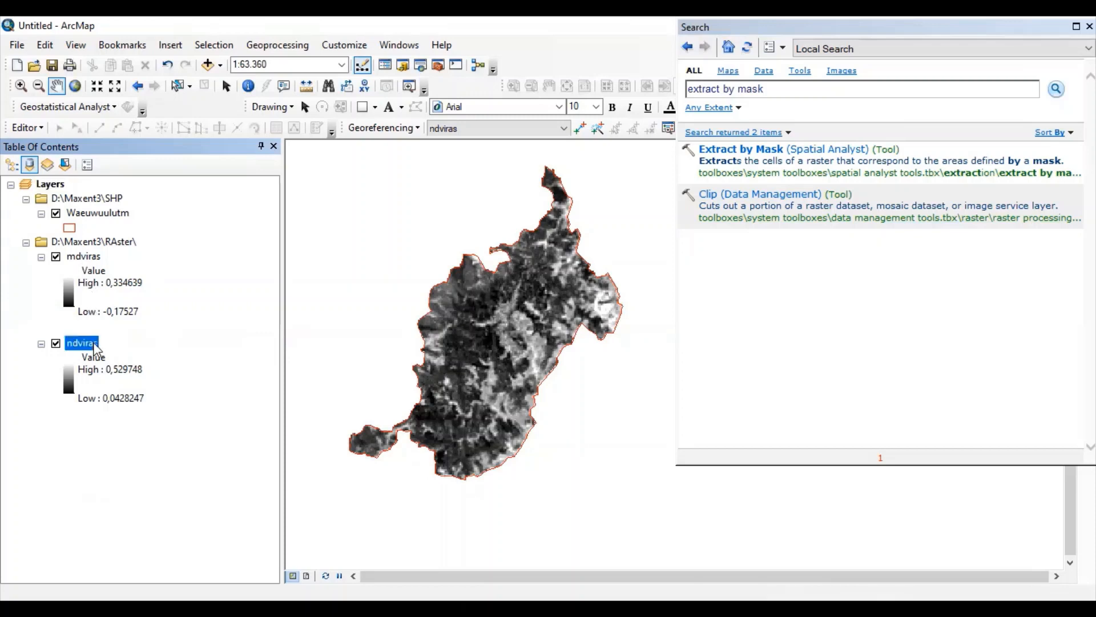
right_click(94, 347)
left_click(160, 576)
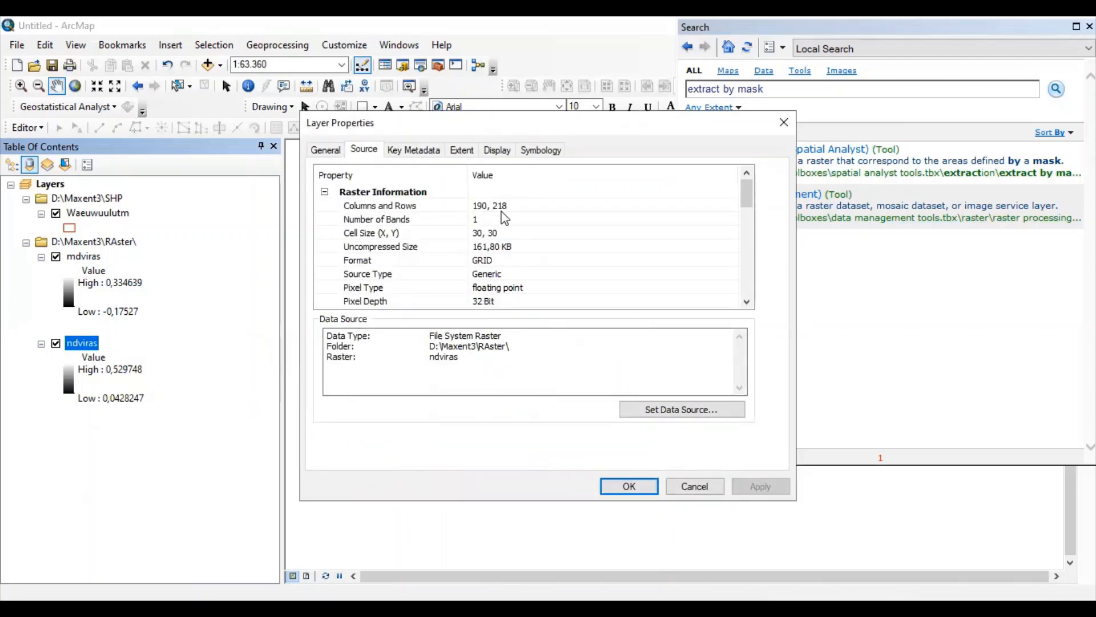
scroll(494, 237, "down", 3)
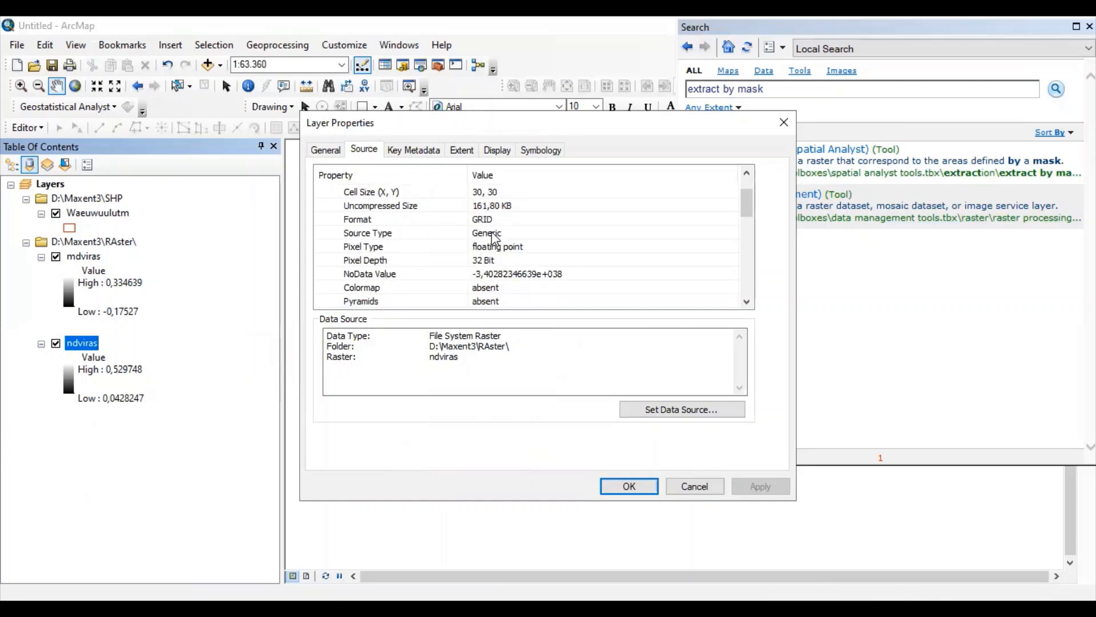
scroll(494, 237, "down", 1)
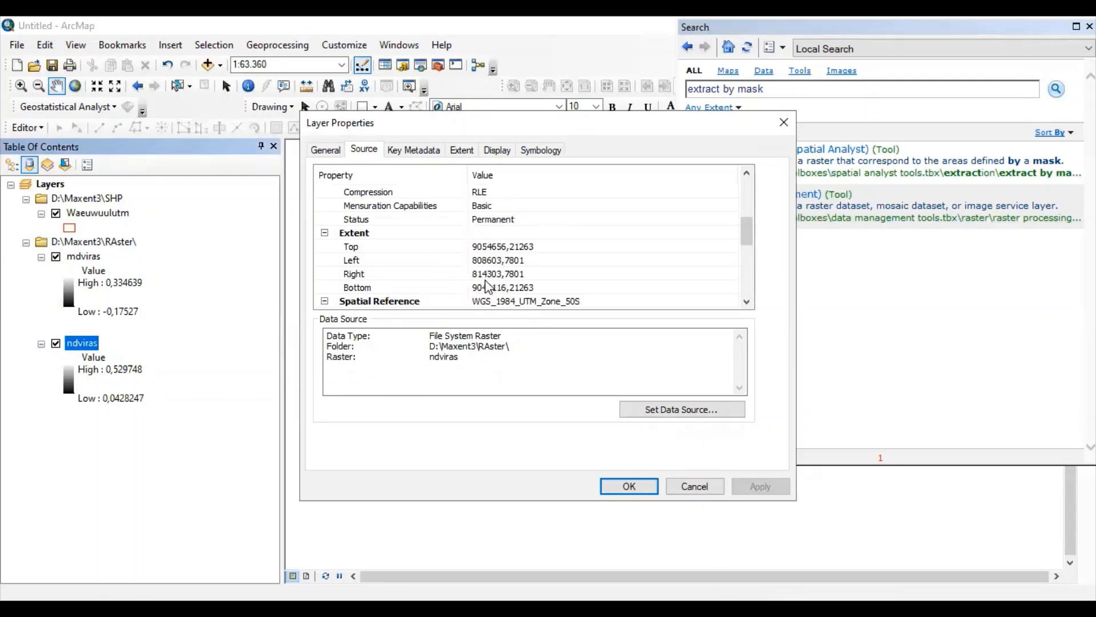
scroll(488, 292, "down", 2)
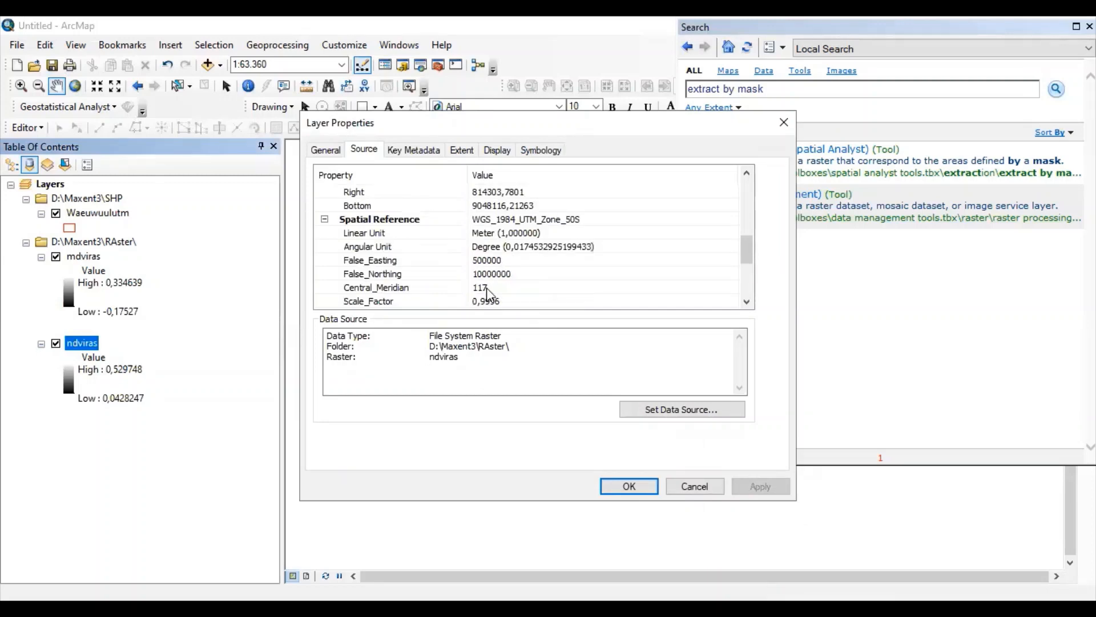
scroll(488, 293, "down", 1)
scroll(512, 280, "up", 2)
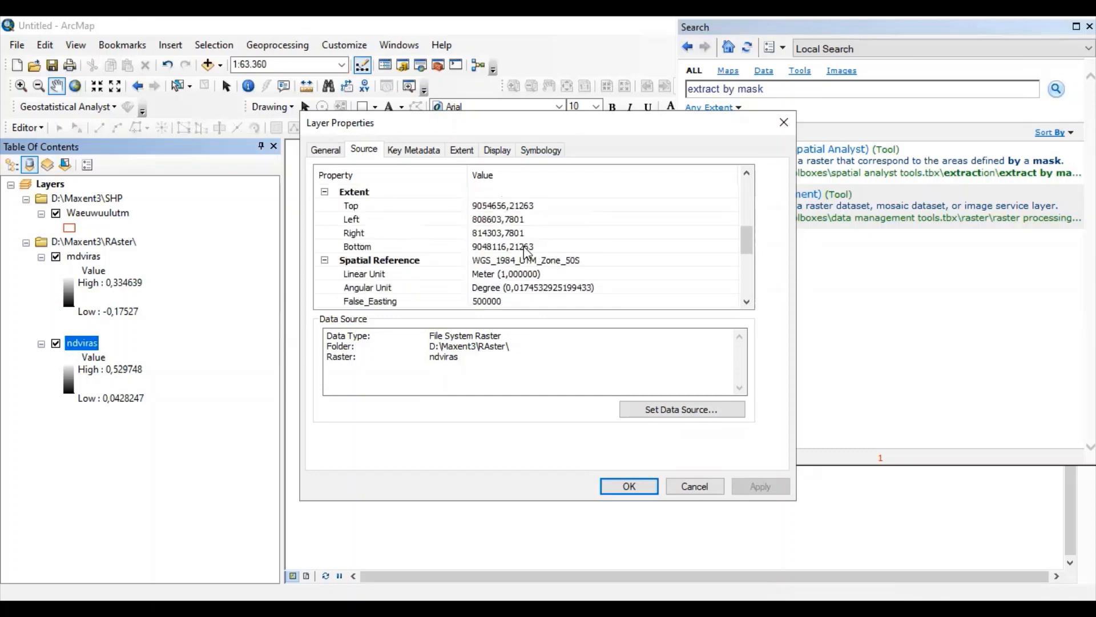
left_click(629, 486)
- Examine the mdviras layer's source properties, including columns and rows, cell size, extent and spatial reference
left_click(91, 258)
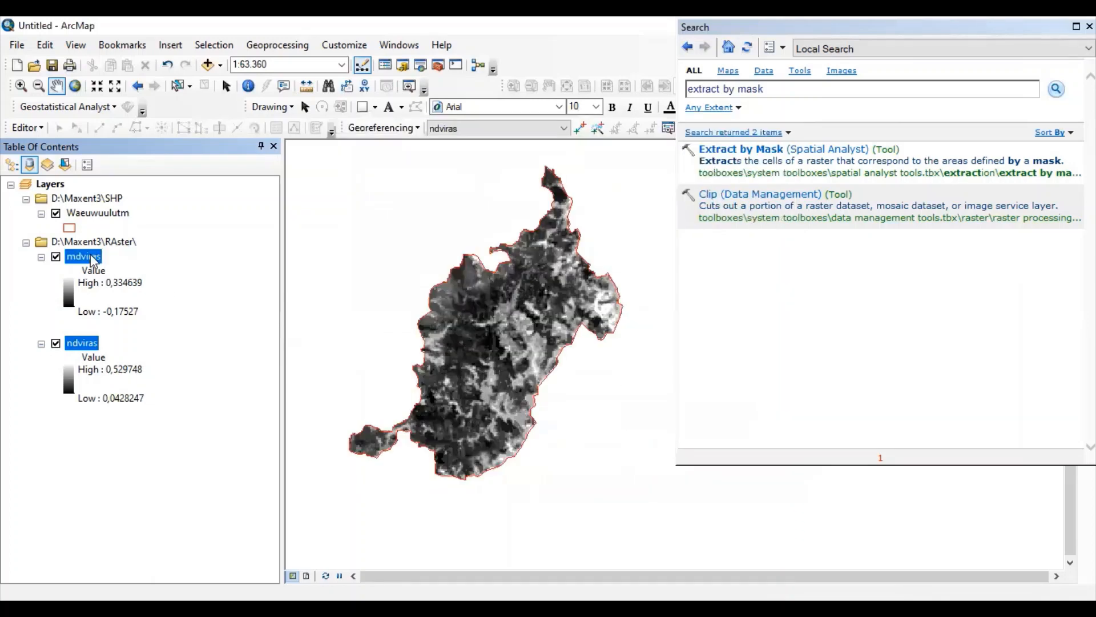
right_click(93, 259)
left_click(182, 491)
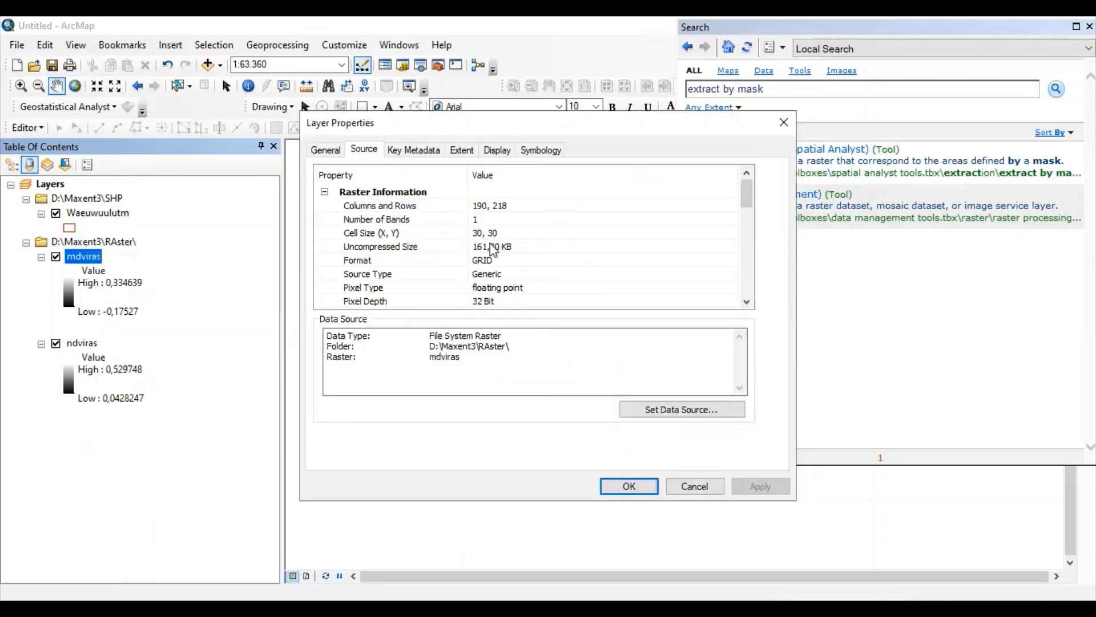
scroll(490, 272, "down", 1)
scroll(490, 271, "down", 1)
scroll(485, 246, "down", 2)
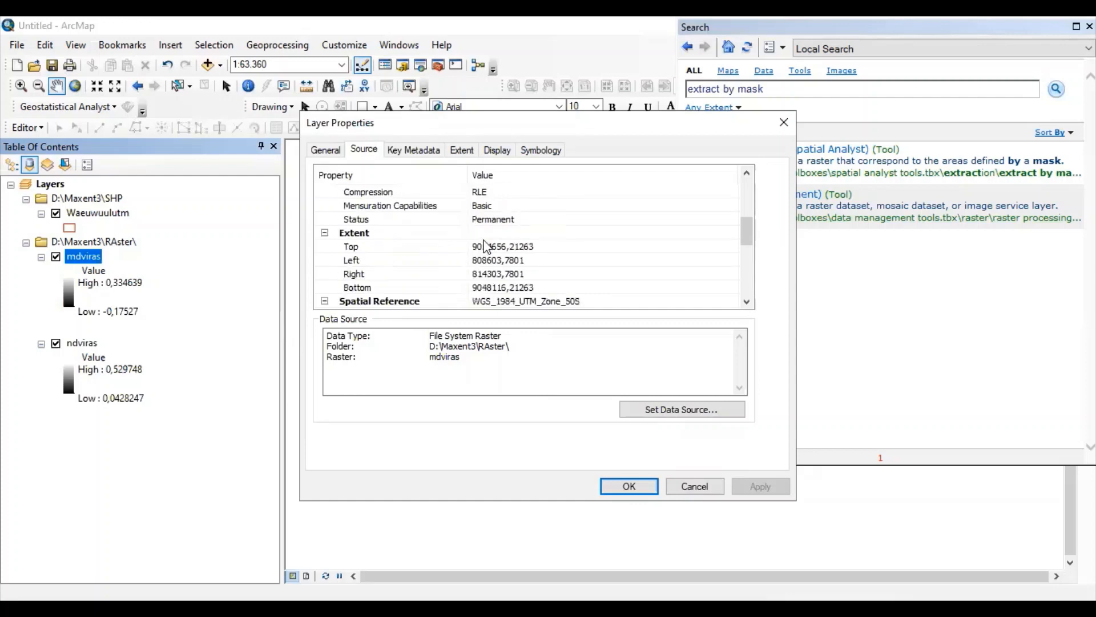
scroll(485, 246, "down", 2)
scroll(486, 248, "up", 1)
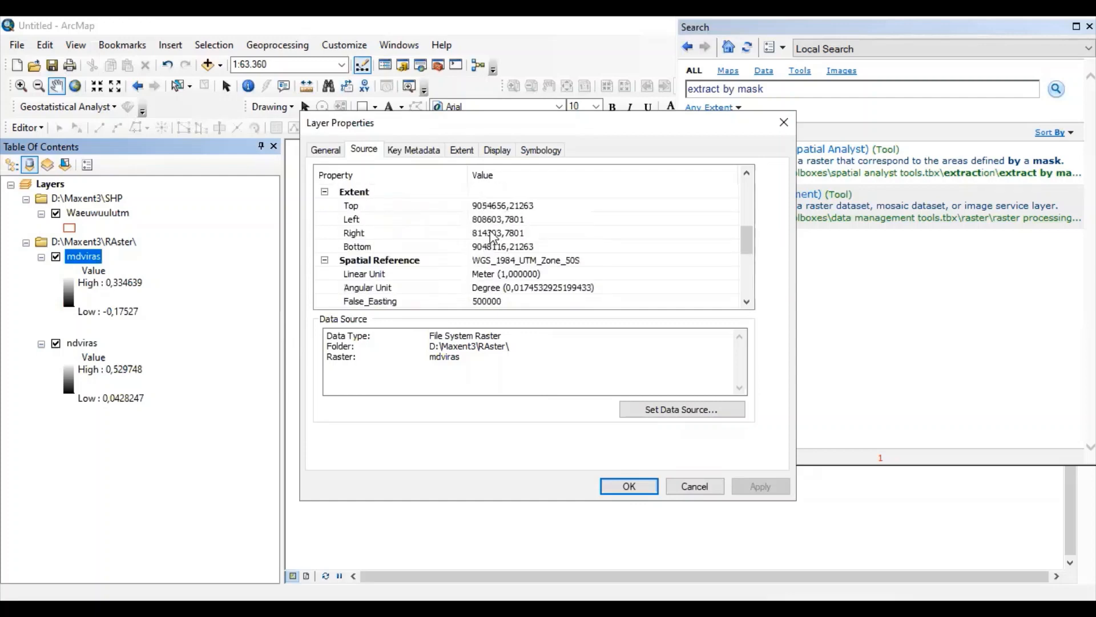
scroll(502, 268, "down", 2)
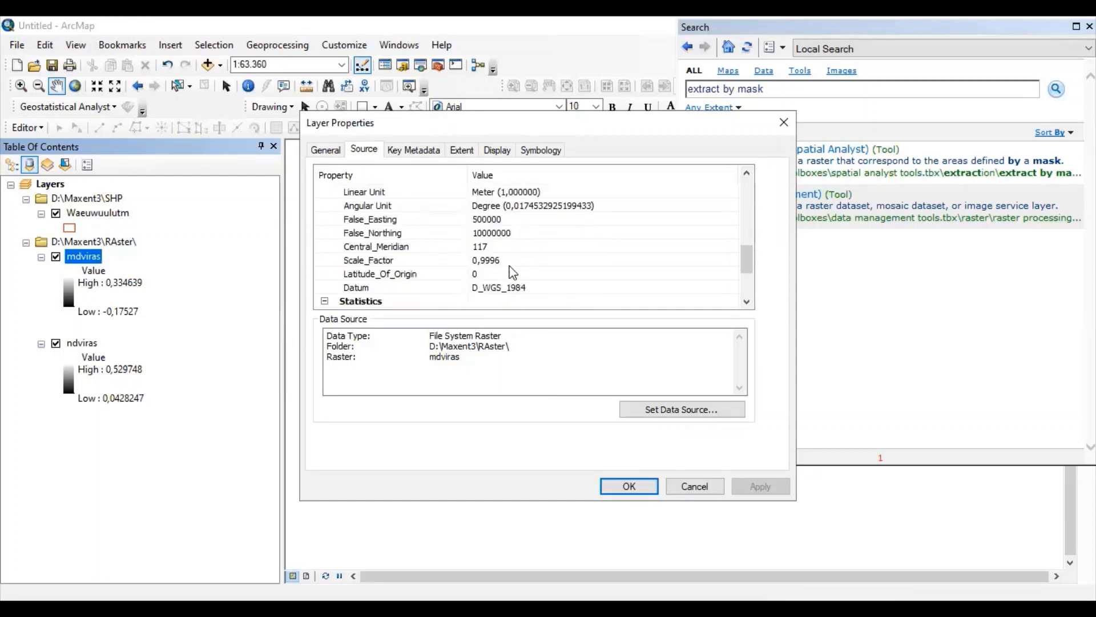
left_click(630, 487)
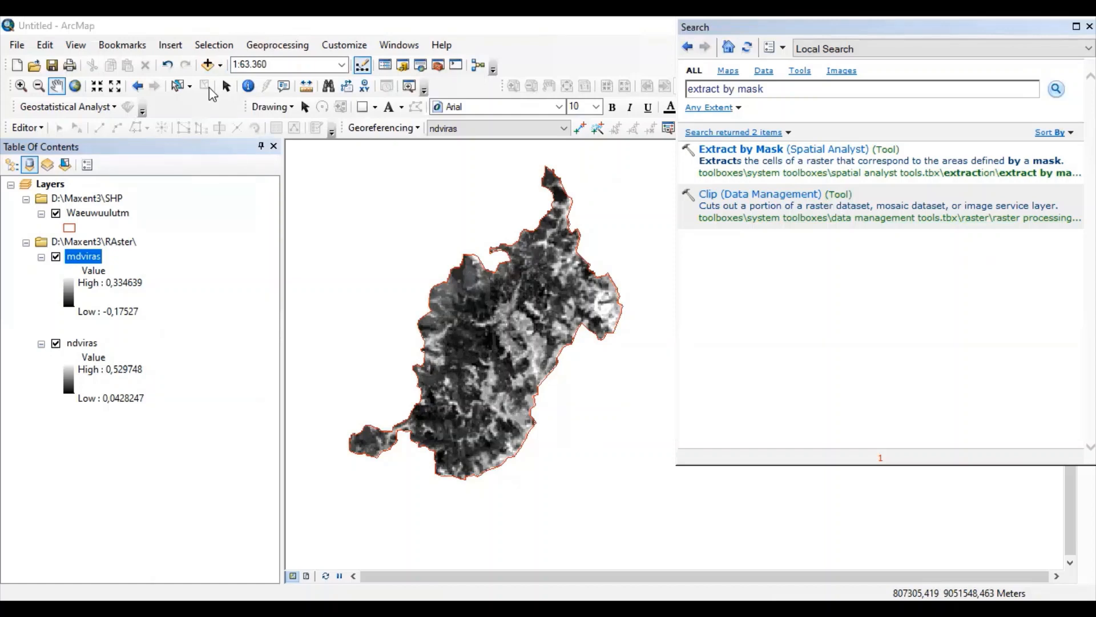
- Add the DEMNAS_2007-34_v1.0.tif elevation raster from the D:\Maxent3 folder to the map
left_click(207, 65)
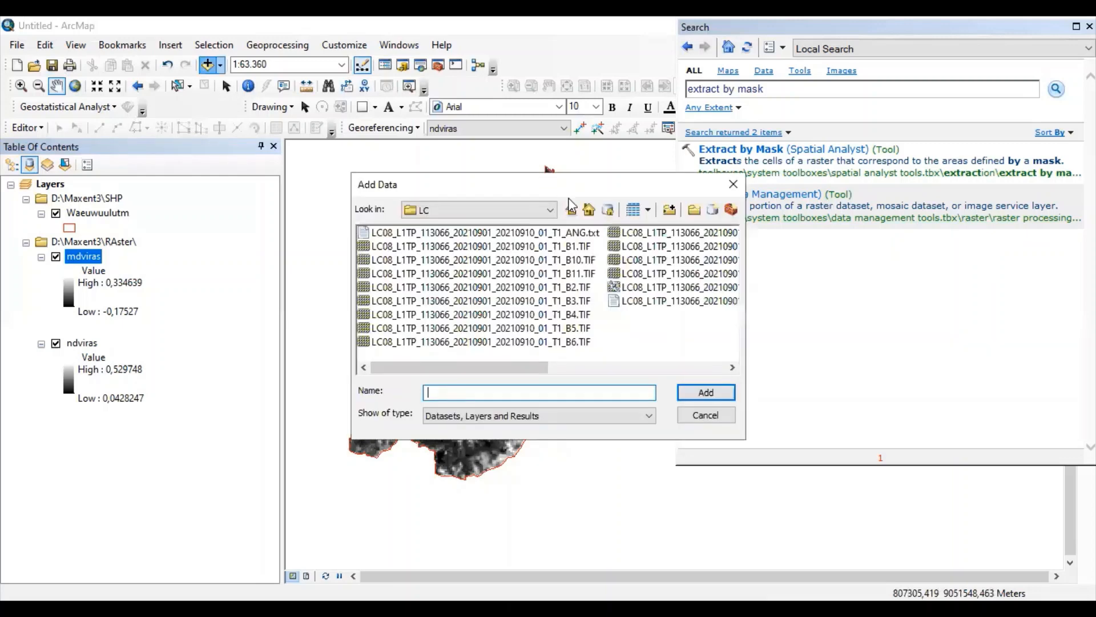
left_click(553, 211)
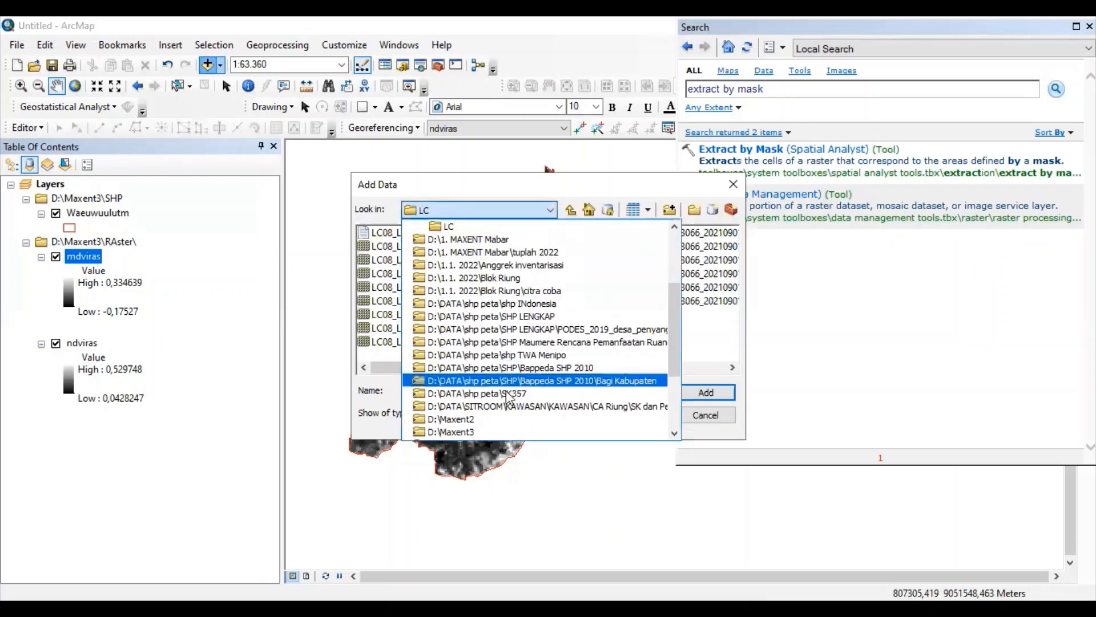
left_click(500, 429)
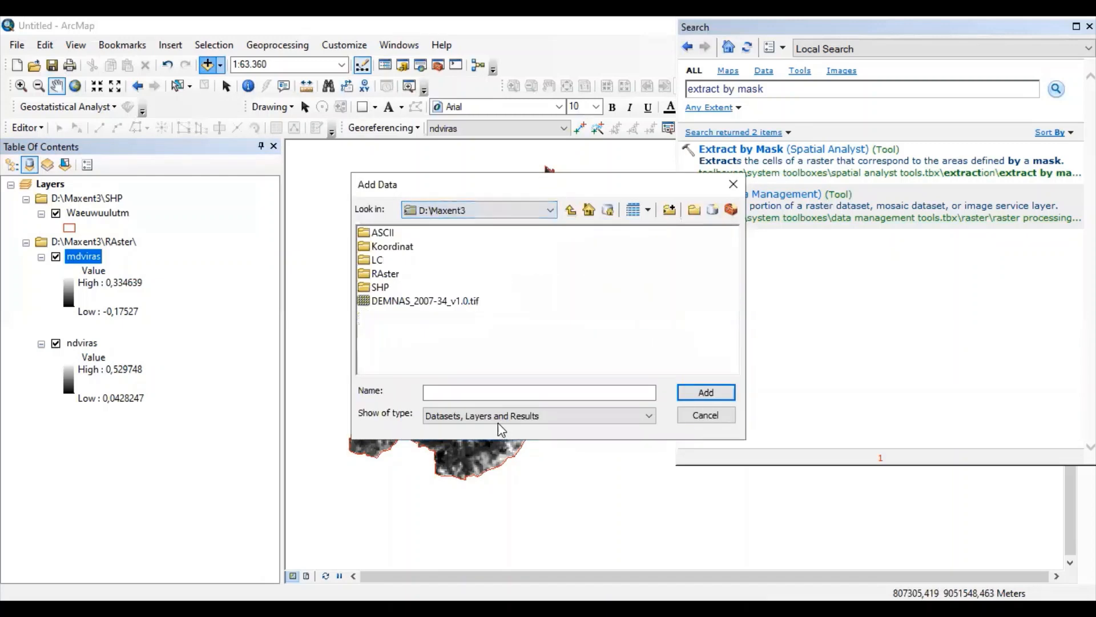
left_click(425, 301)
left_click(706, 393)
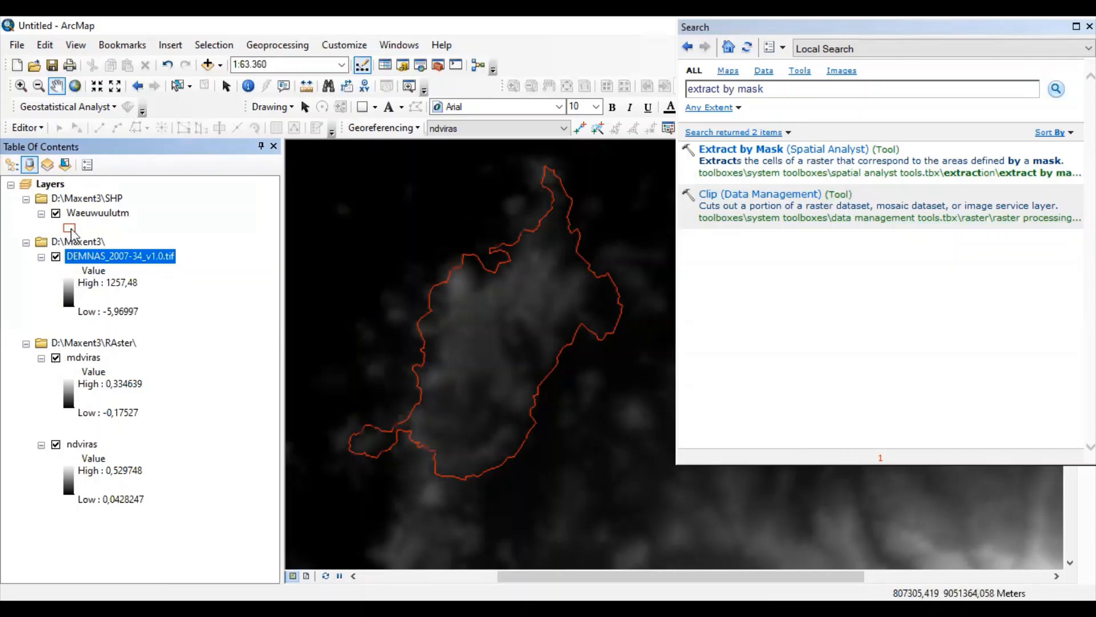
- Hide the mdviras and ndviras layers on the map
left_click(55, 357)
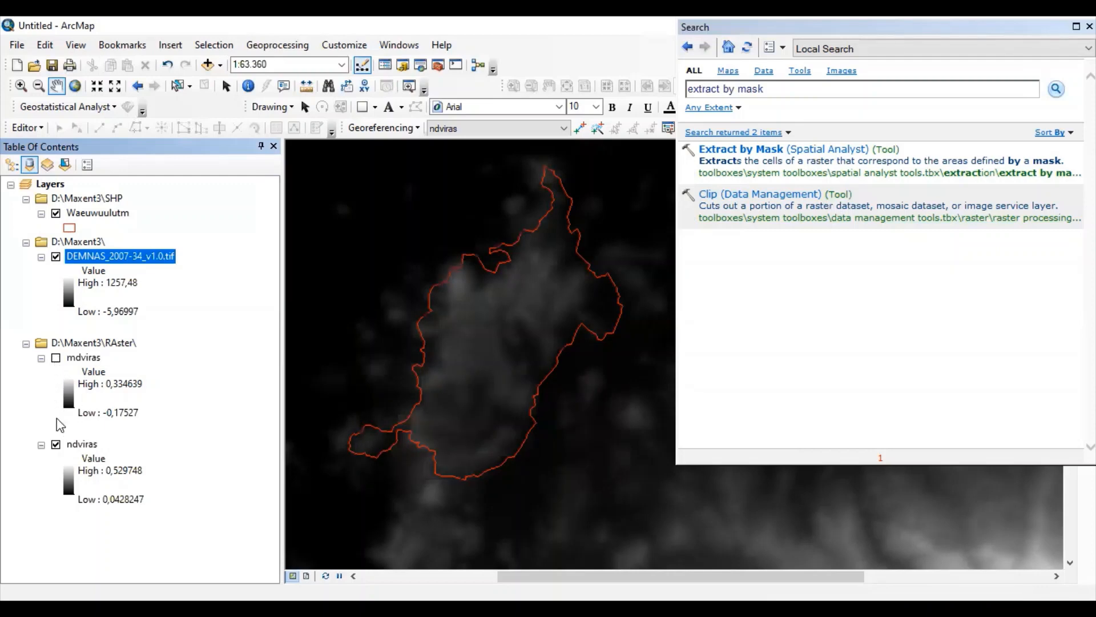
left_click(55, 444)
- Examine the DEMNAS_2007-34_v1.0.tif layer's source properties, including cell size, extent and spatial reference
right_click(141, 259)
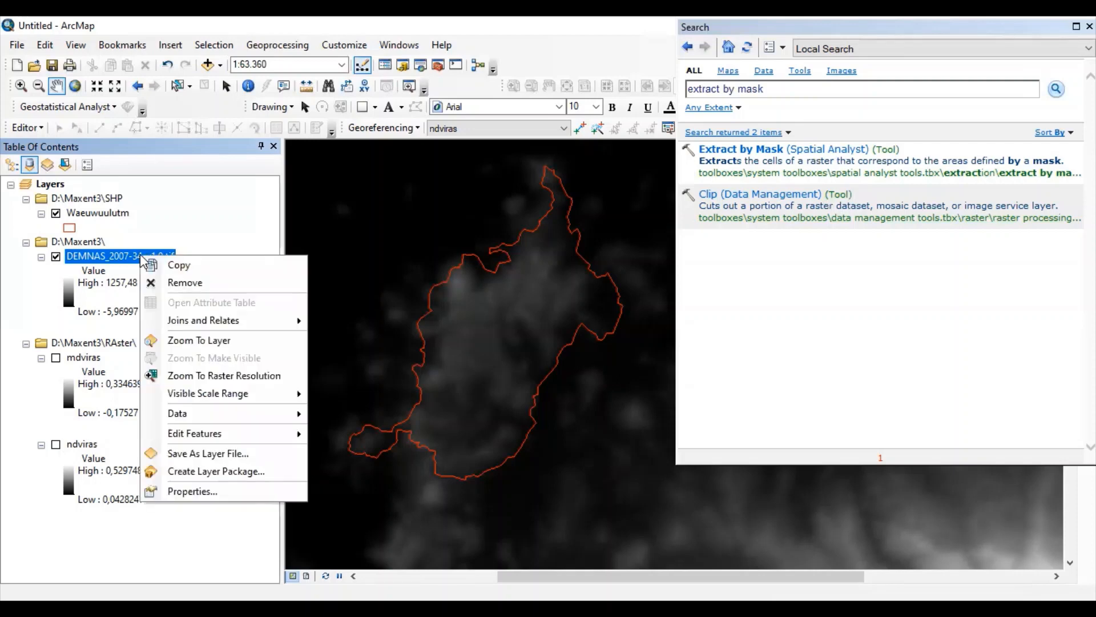
left_click(194, 491)
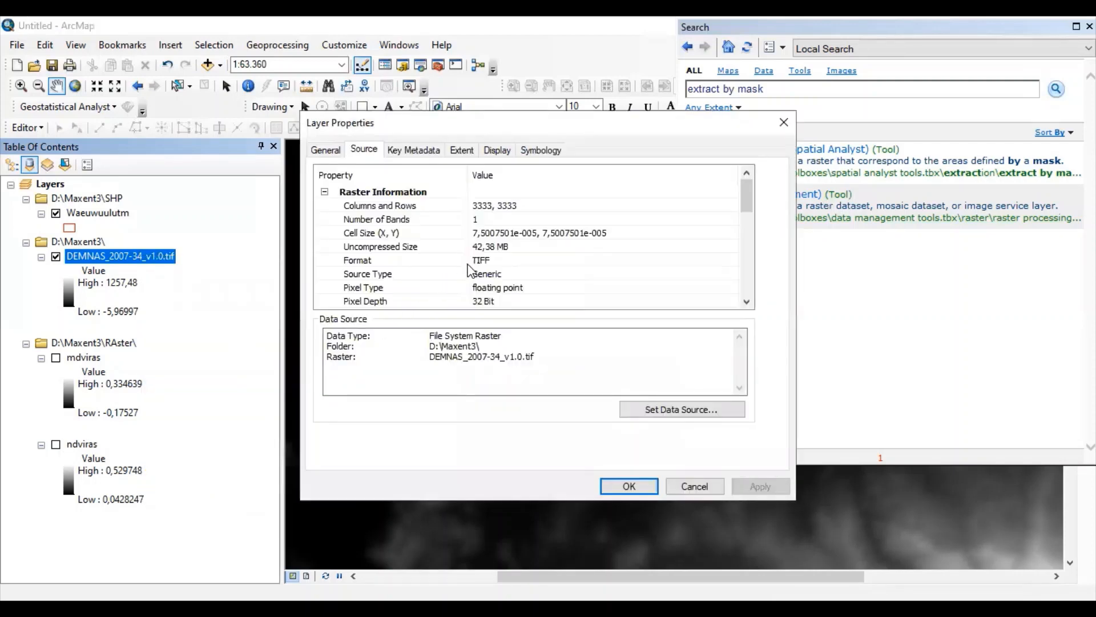
scroll(467, 270, "down", 5)
scroll(468, 270, "down", 1)
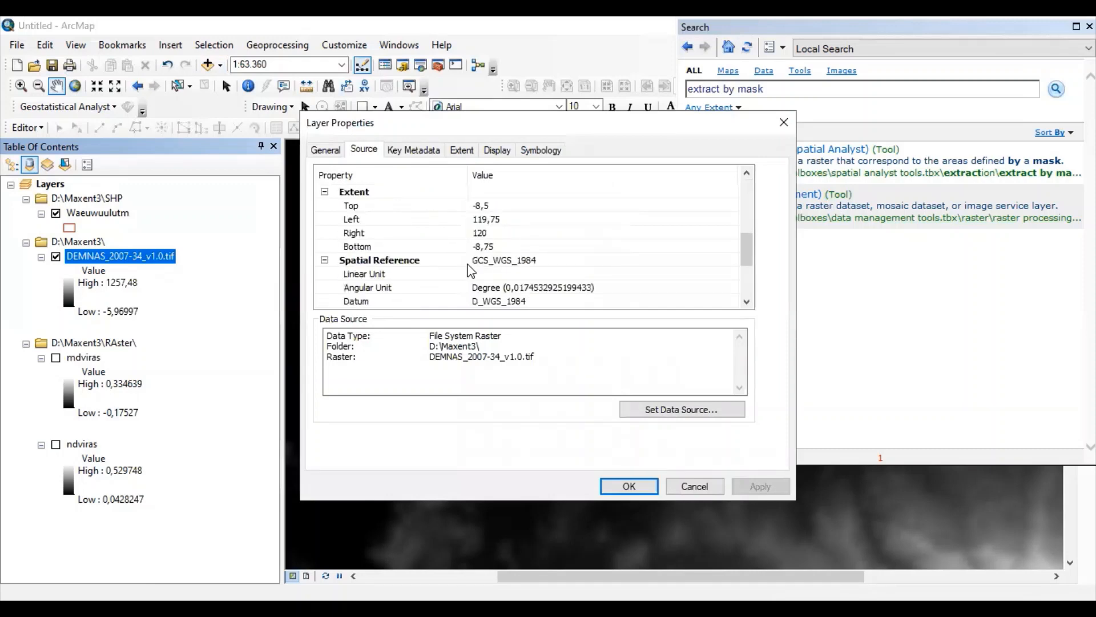
scroll(470, 270, "down", 1)
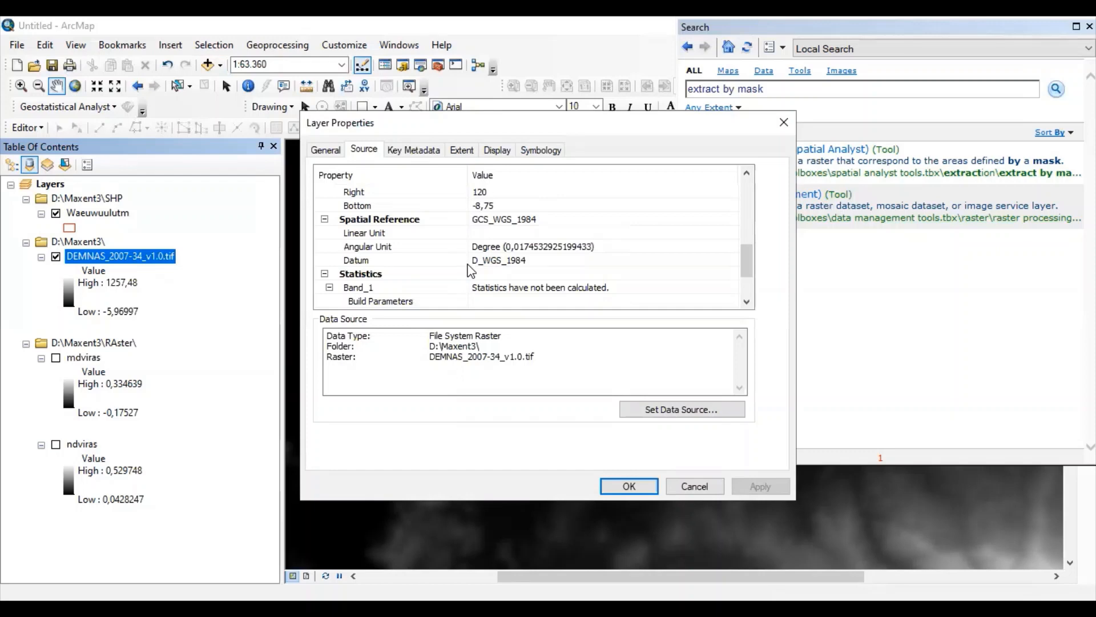
left_click(629, 486)
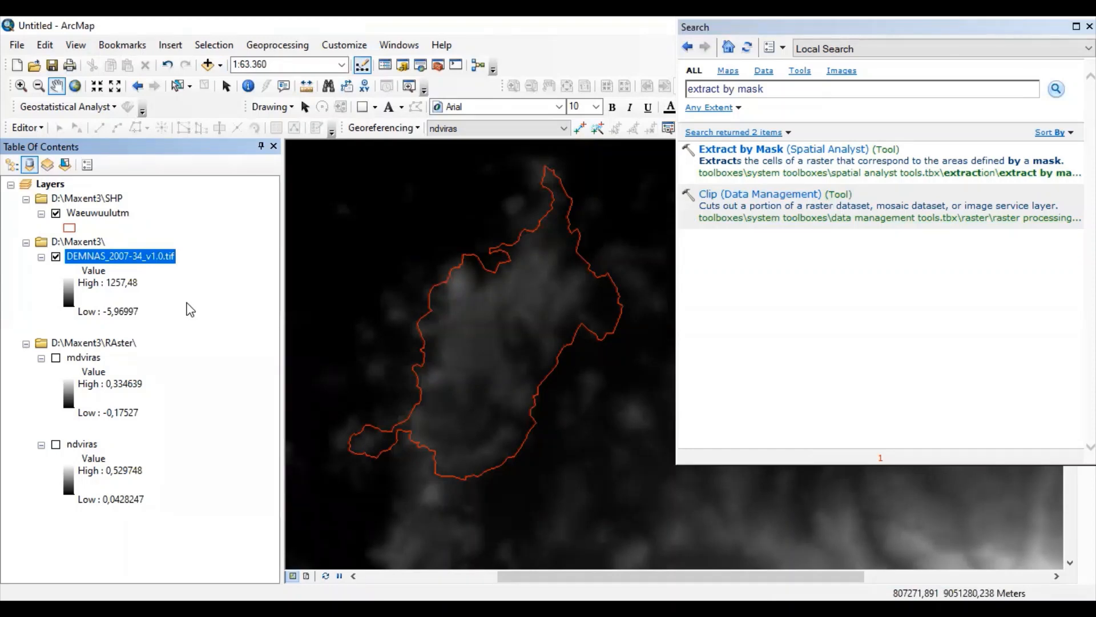
- Set up Extract by Mask with DEMNAS_2007-34_v1.0.tif as input, Waeuwuulutm as mask and demelev in the RAster folder as output
left_click(772, 151)
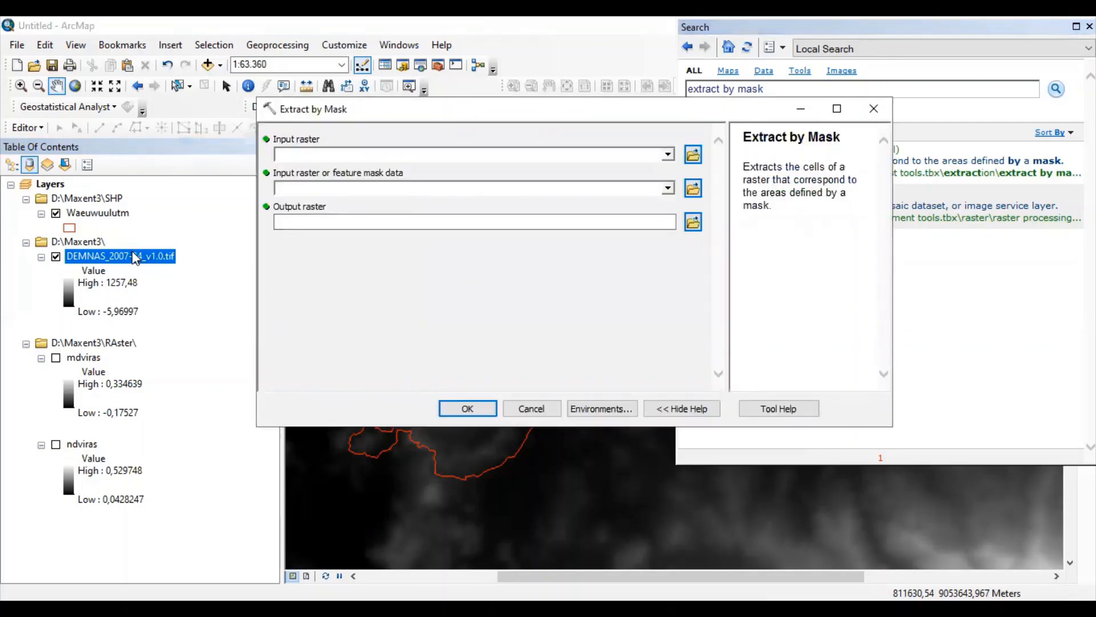
left_click_drag(133, 253, 355, 154)
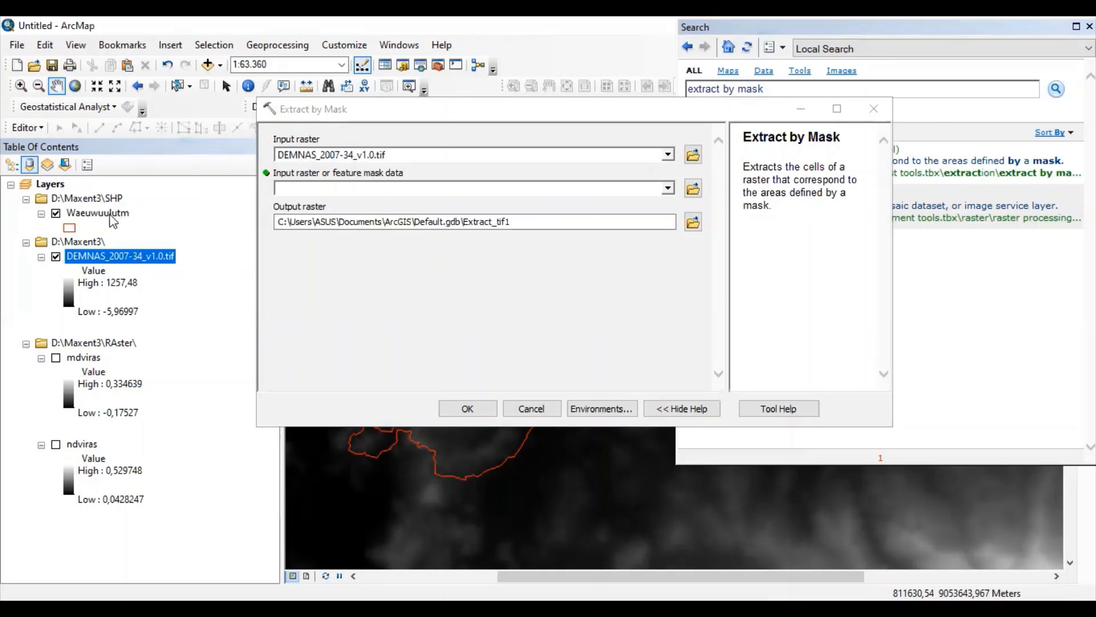
left_click_drag(109, 216, 318, 189)
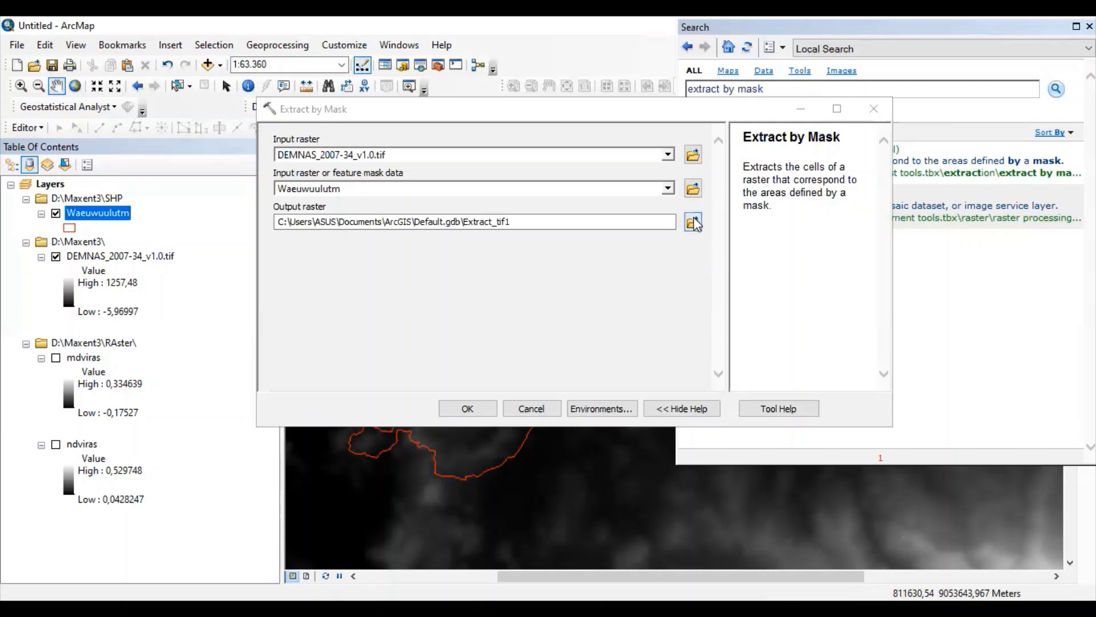
left_click(693, 222)
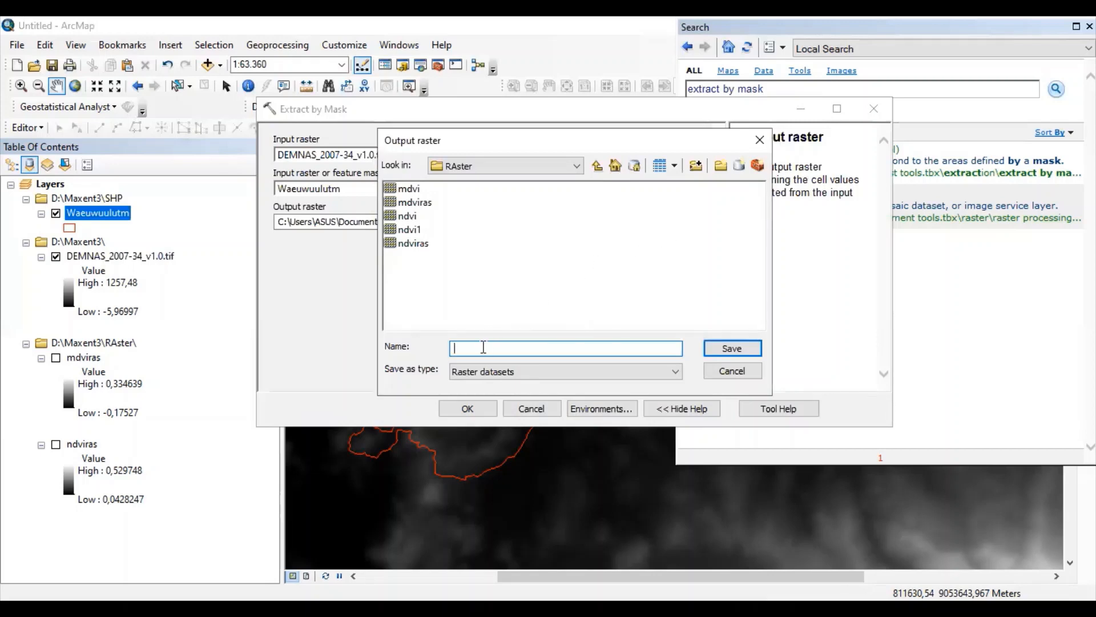
type("elev")
key("Left")
key("Left")
key("Left")
type("dem")
left_click(722, 350)
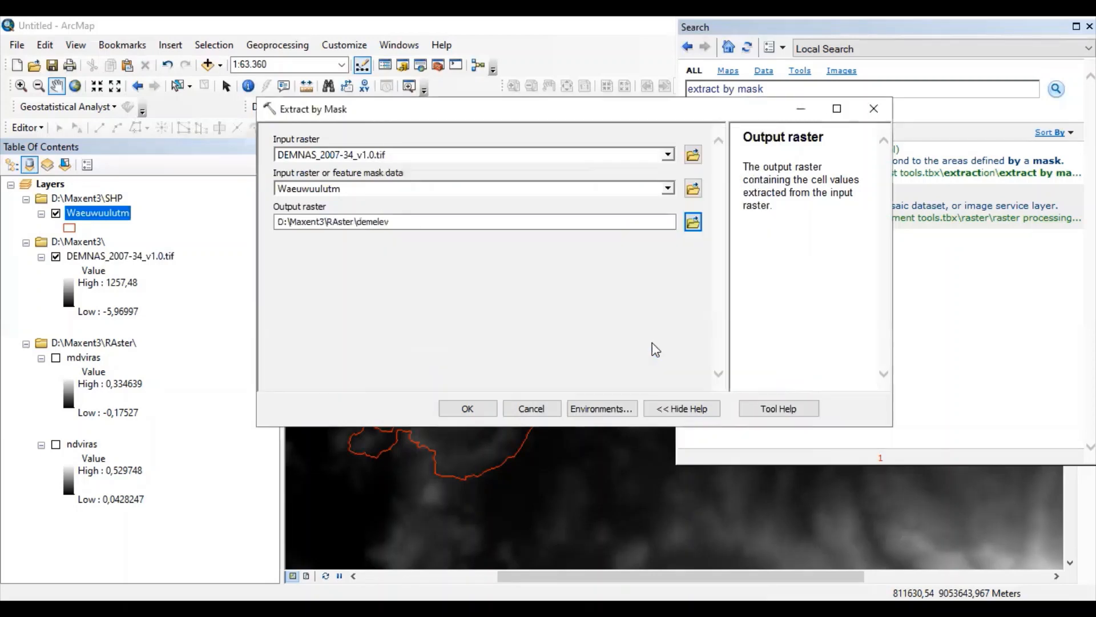
- Set the output coordinate system to Same as Layer "Waeuwuulutm" and run the extraction of the DEMNAS elevation raster
left_click(599, 409)
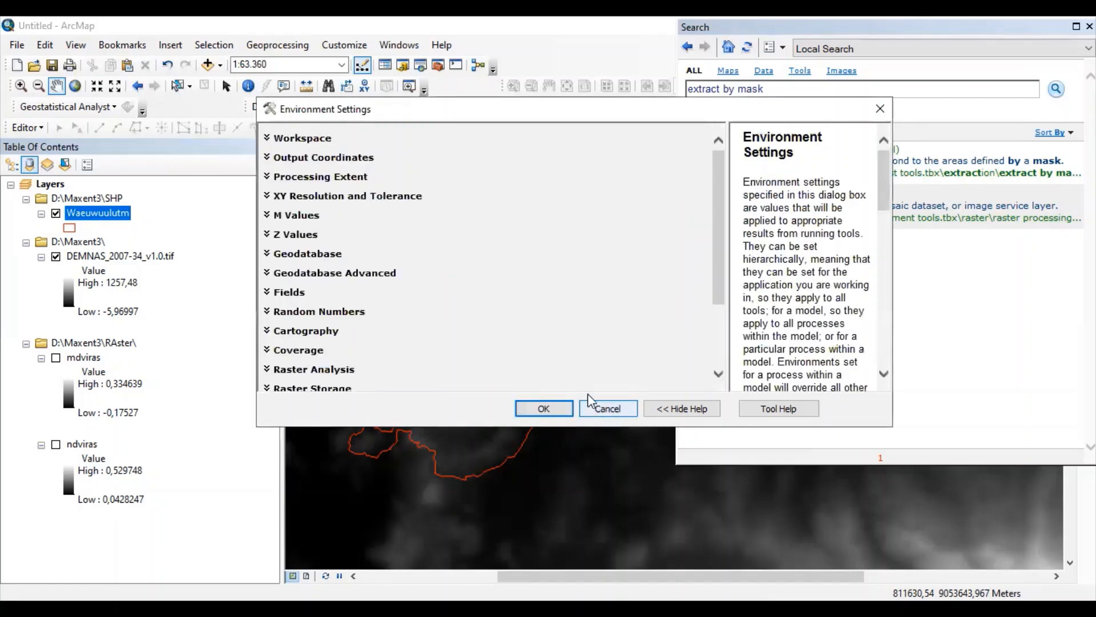
left_click(337, 157)
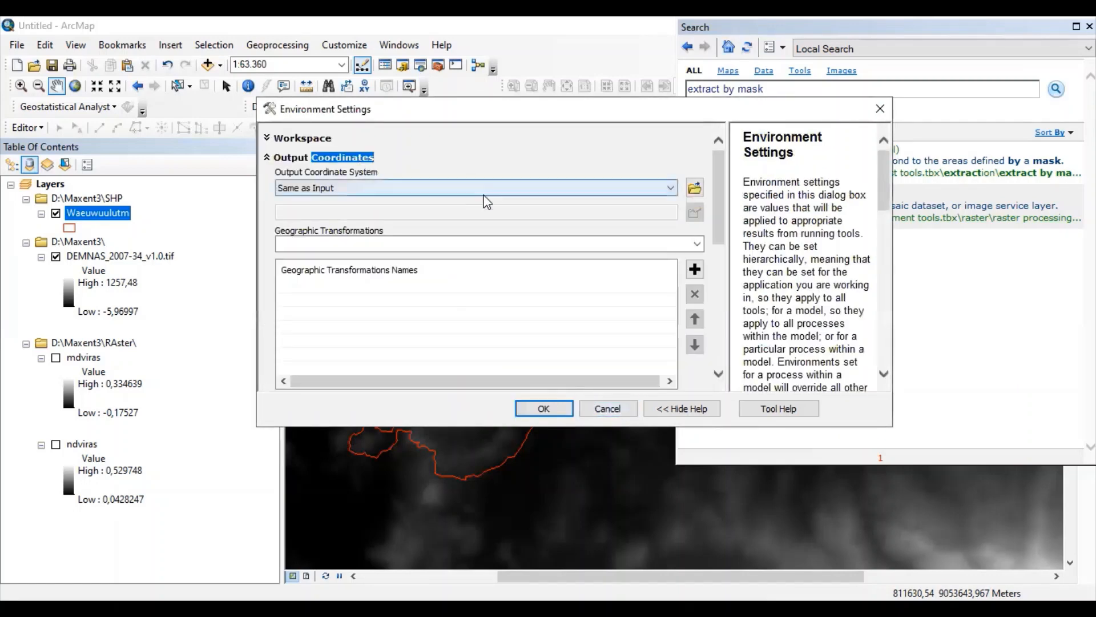
left_click(672, 188)
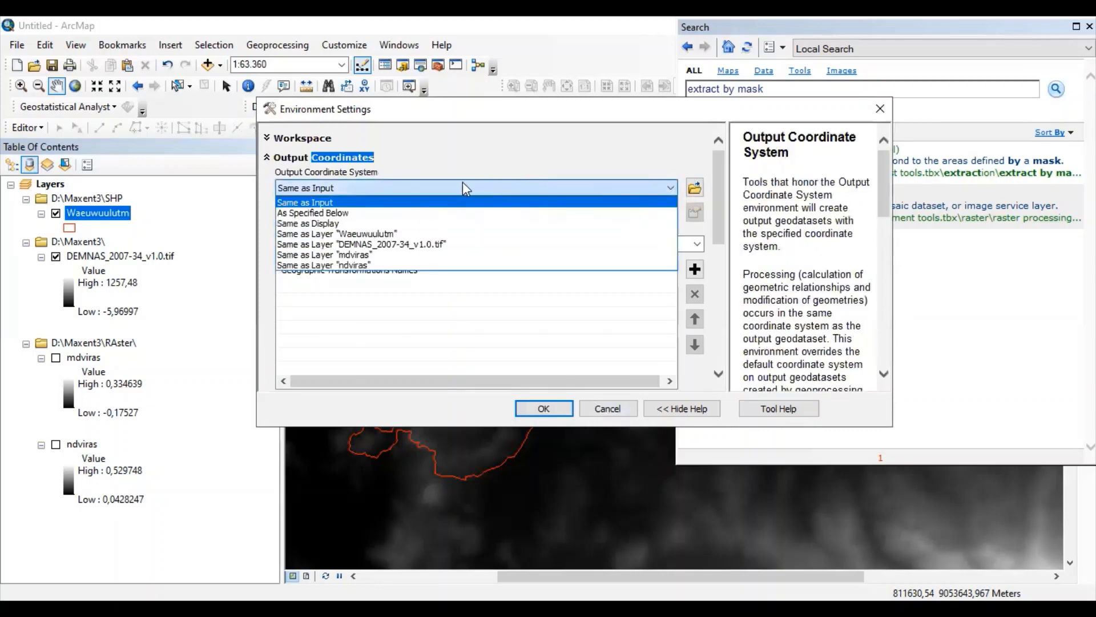
left_click(383, 233)
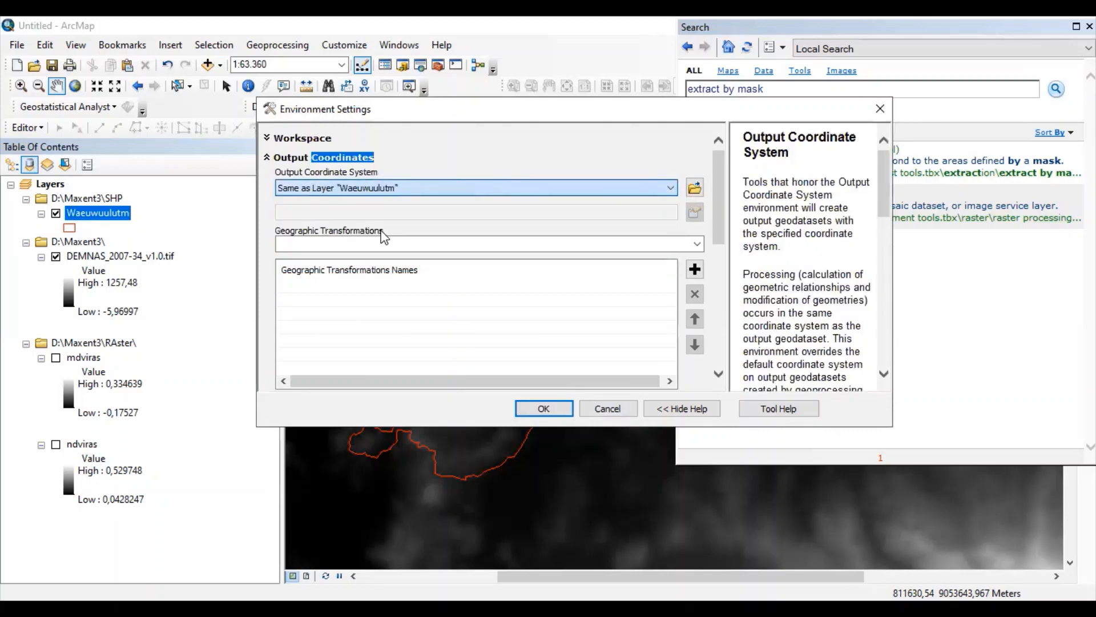
left_click(544, 409)
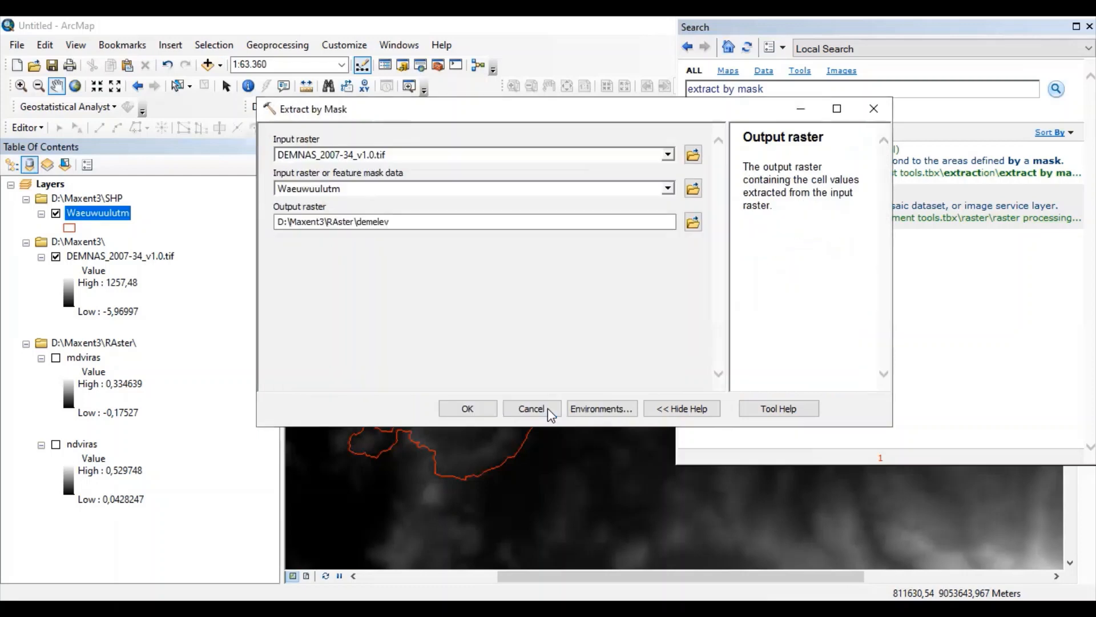
left_click(467, 409)
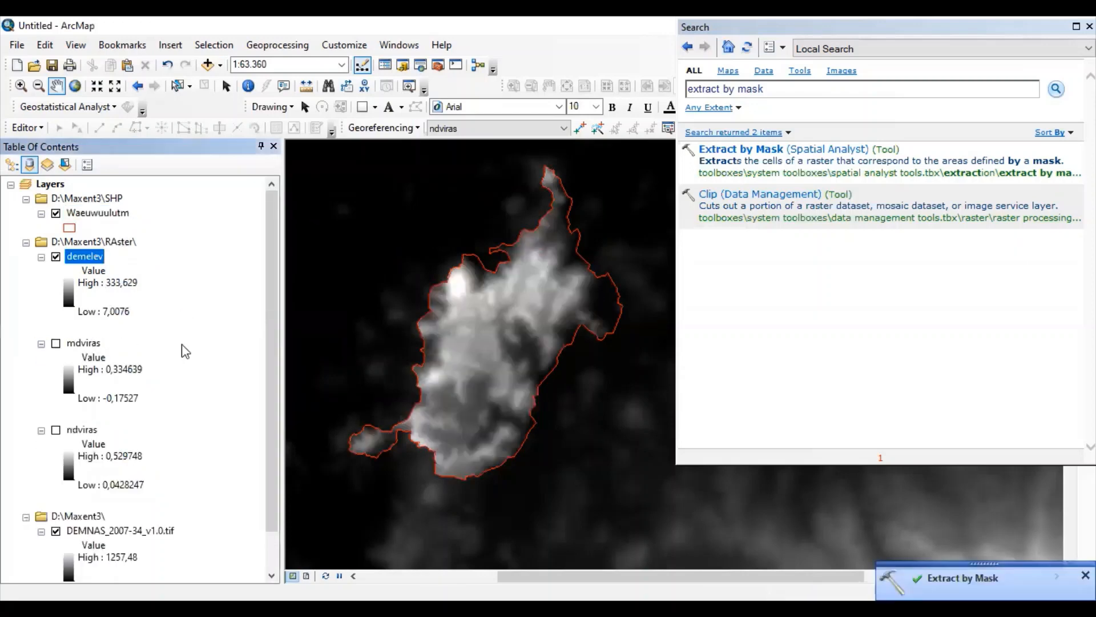
- Remove the unclipped DEMNAS_2007-34_v1.0.tif layer from the map
scroll(183, 443, "down", 1)
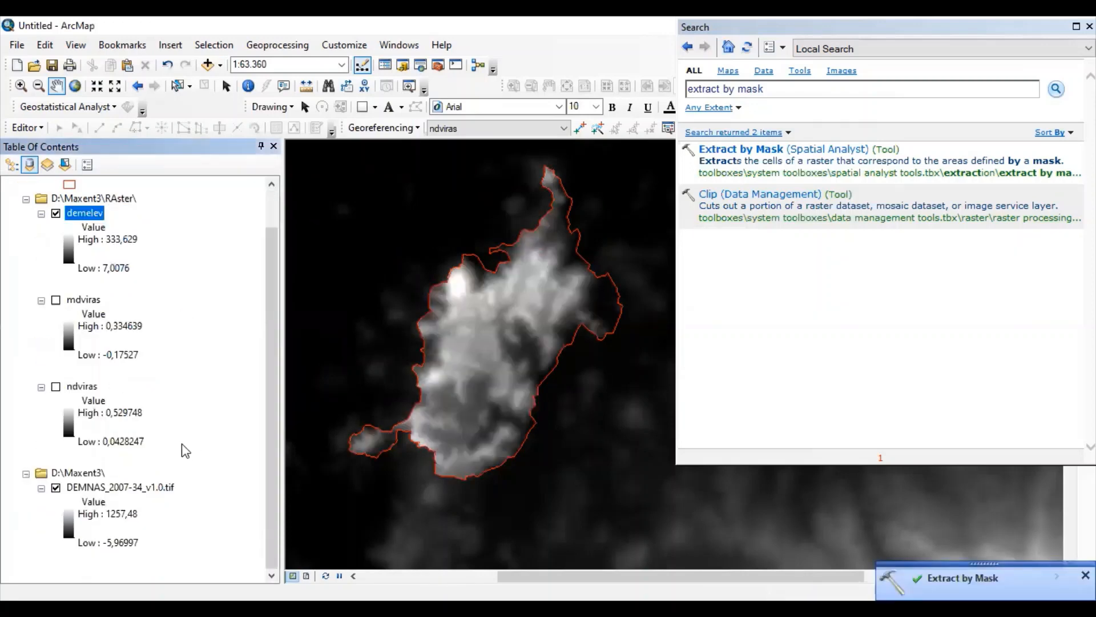
left_click(106, 489)
right_click(107, 488)
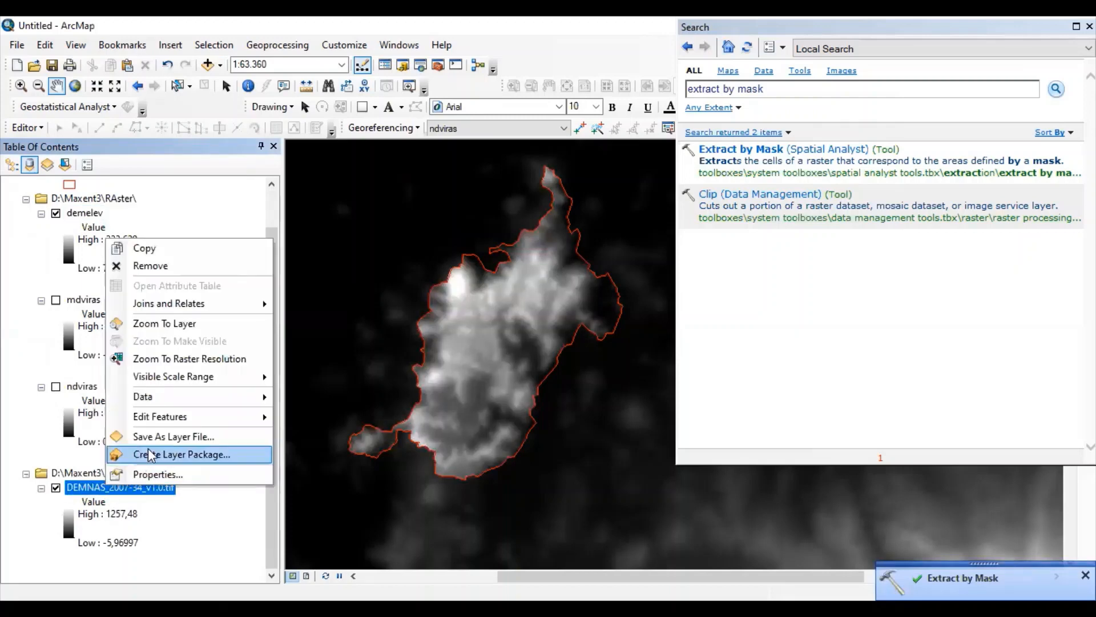
left_click(164, 266)
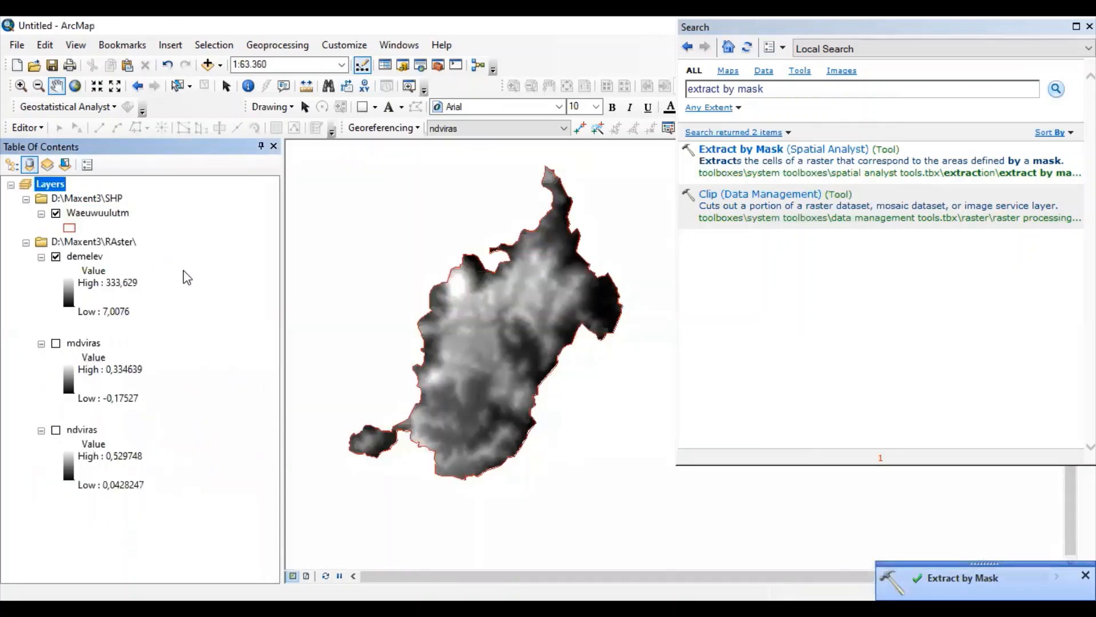
- Examine the demelev layer's source properties, including columns and rows, cell size and NoData value
left_click(88, 255)
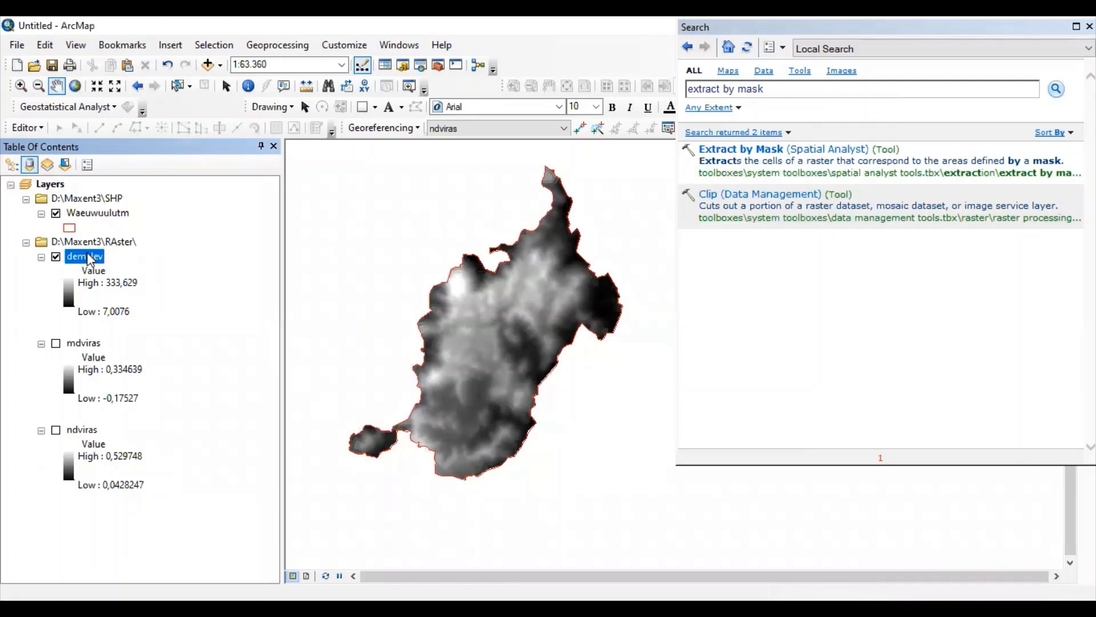
right_click(88, 258)
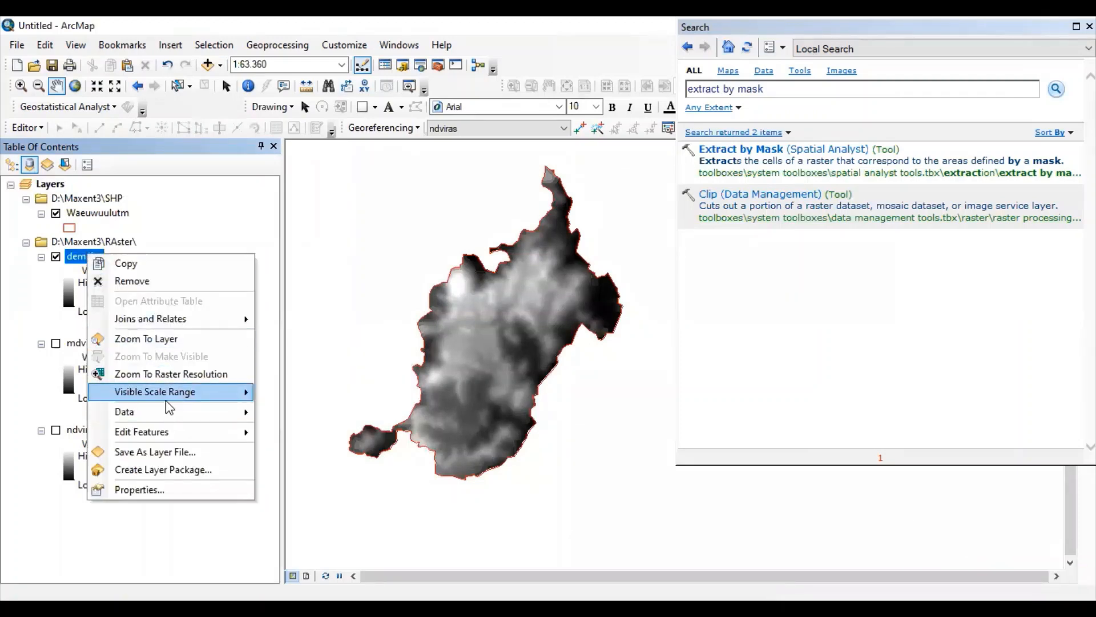
left_click(150, 489)
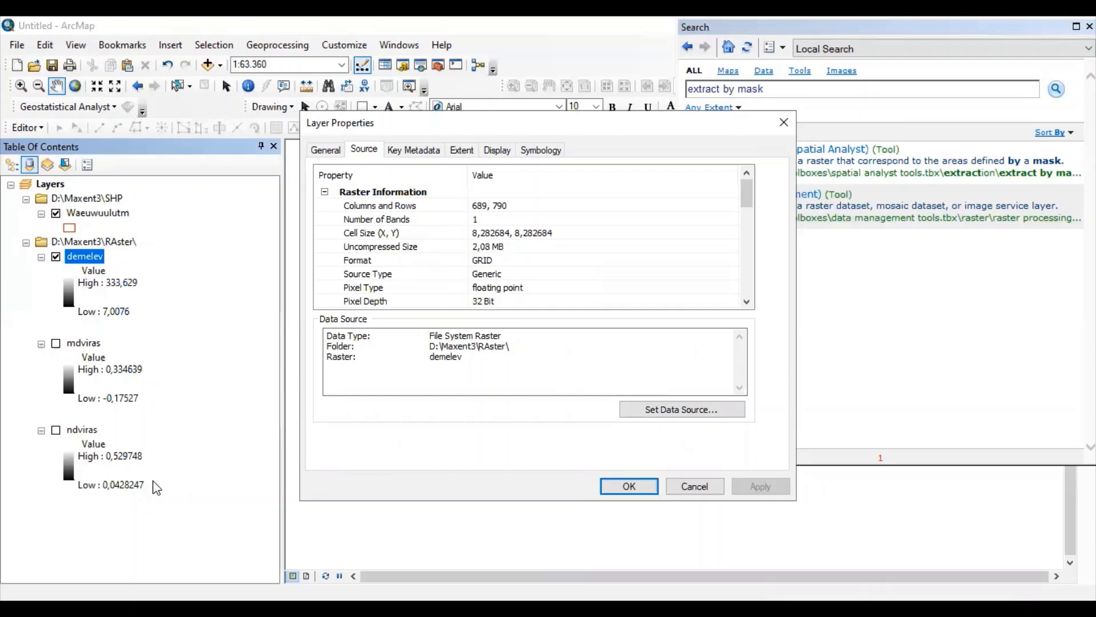
left_click(746, 302)
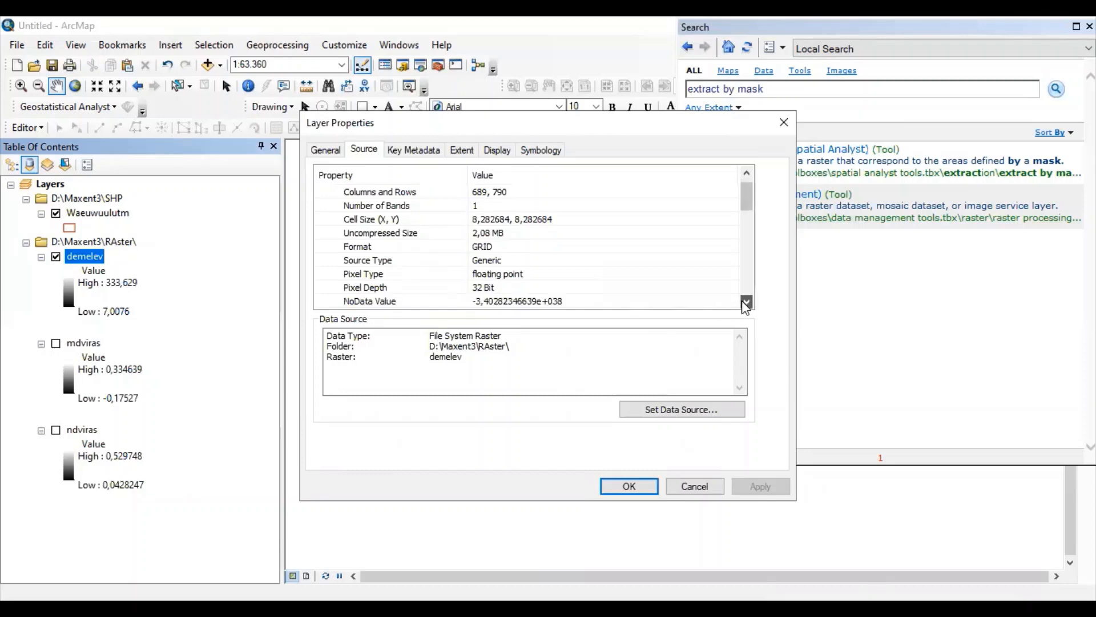
left_click(747, 302)
left_click(745, 302)
left_click(745, 302)
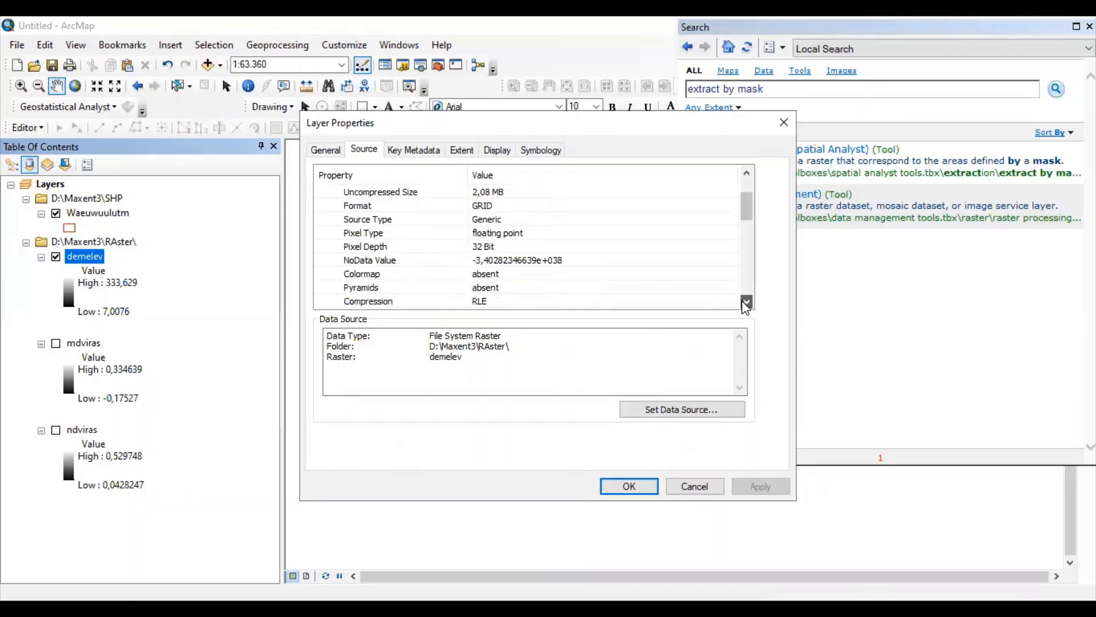
left_click(689, 488)
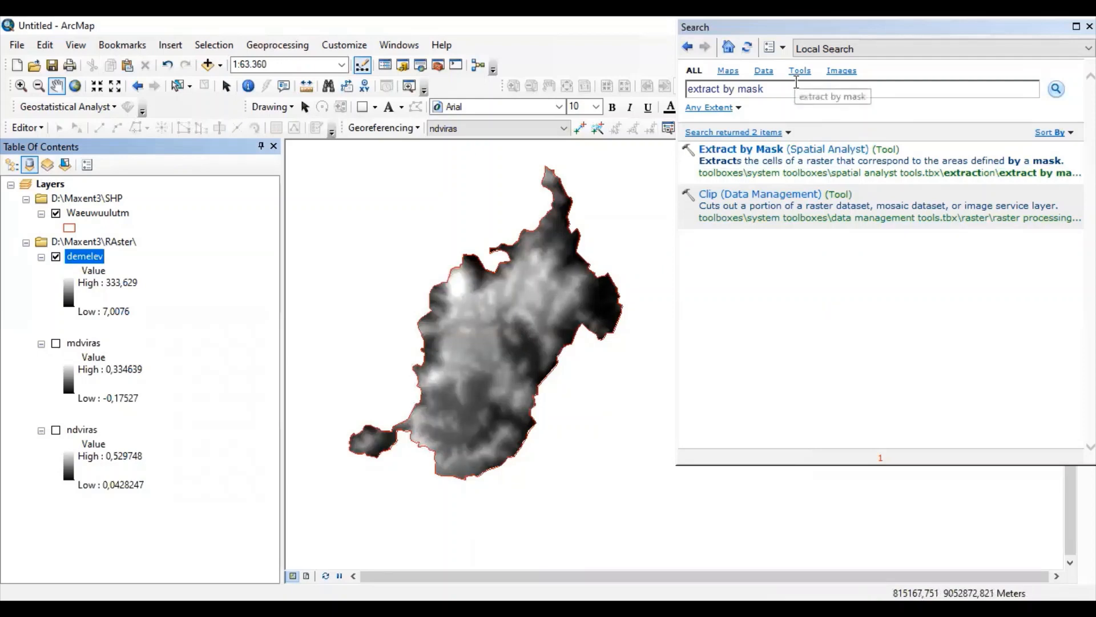
- Find and open the Spatial Analyst Raster Calculator and enter the expression "demelev"*1
left_click(718, 87)
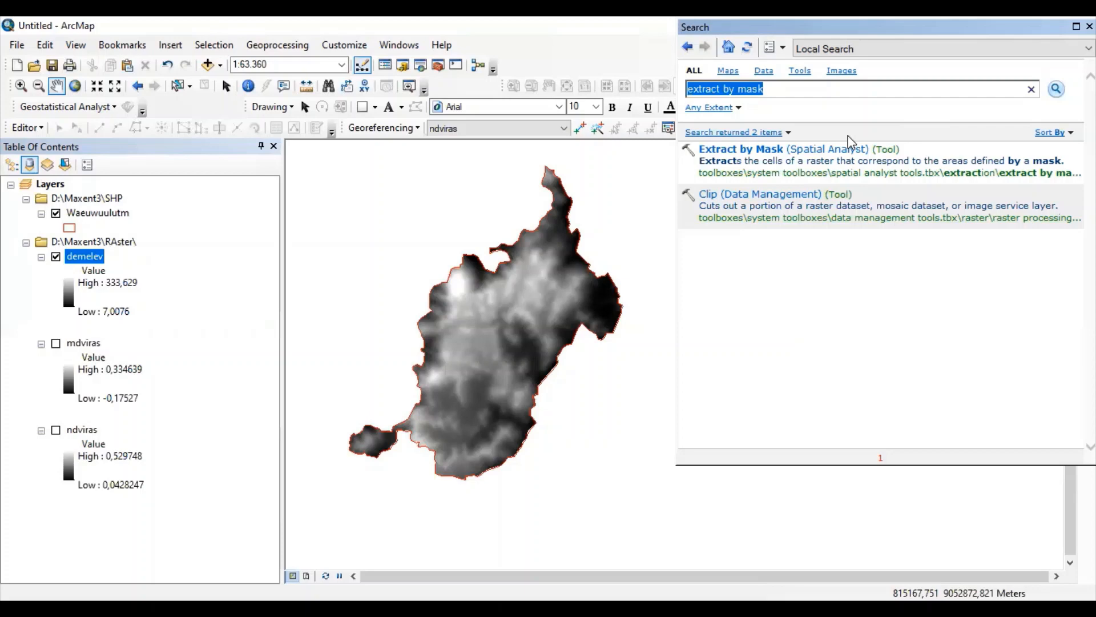
type("ca")
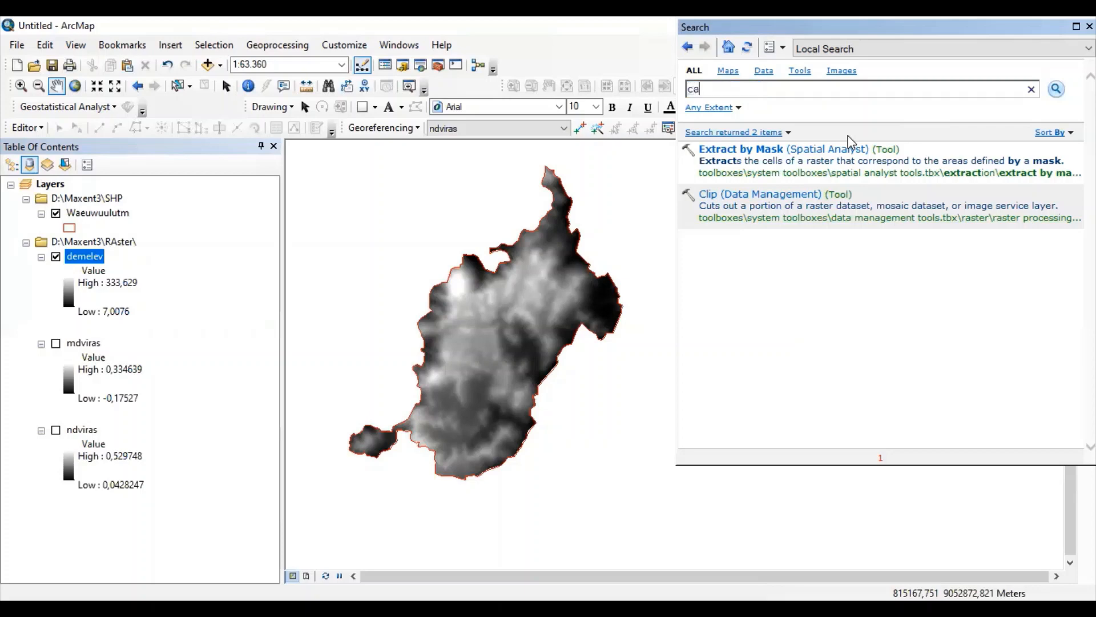
key("BackSpace")
key("BackSpace")
type("raster calculator")
key("Return")
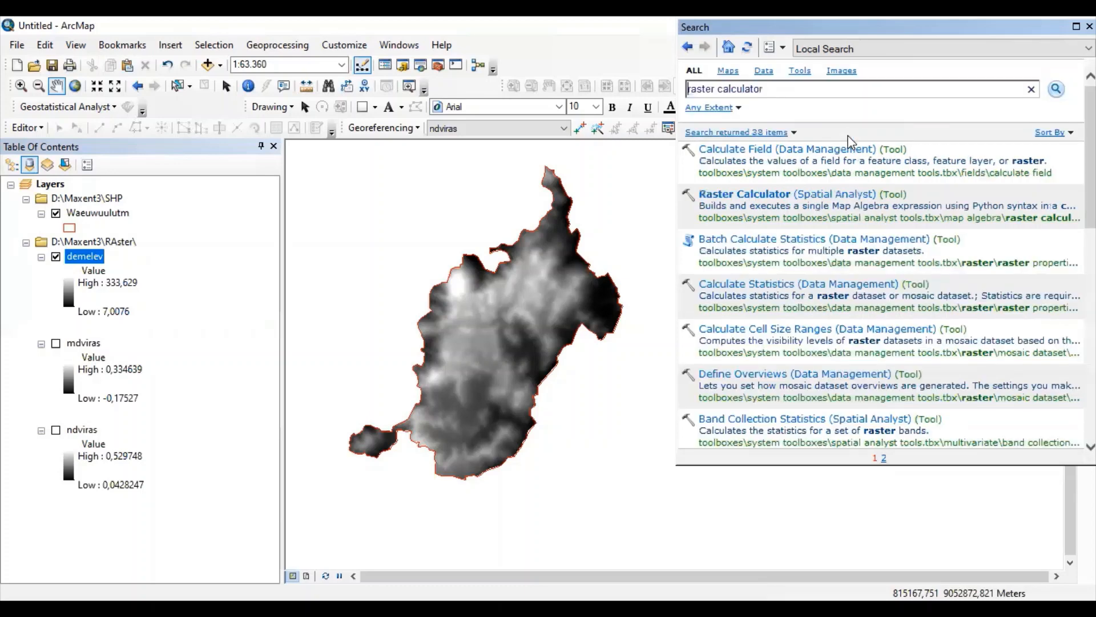
left_click(768, 193)
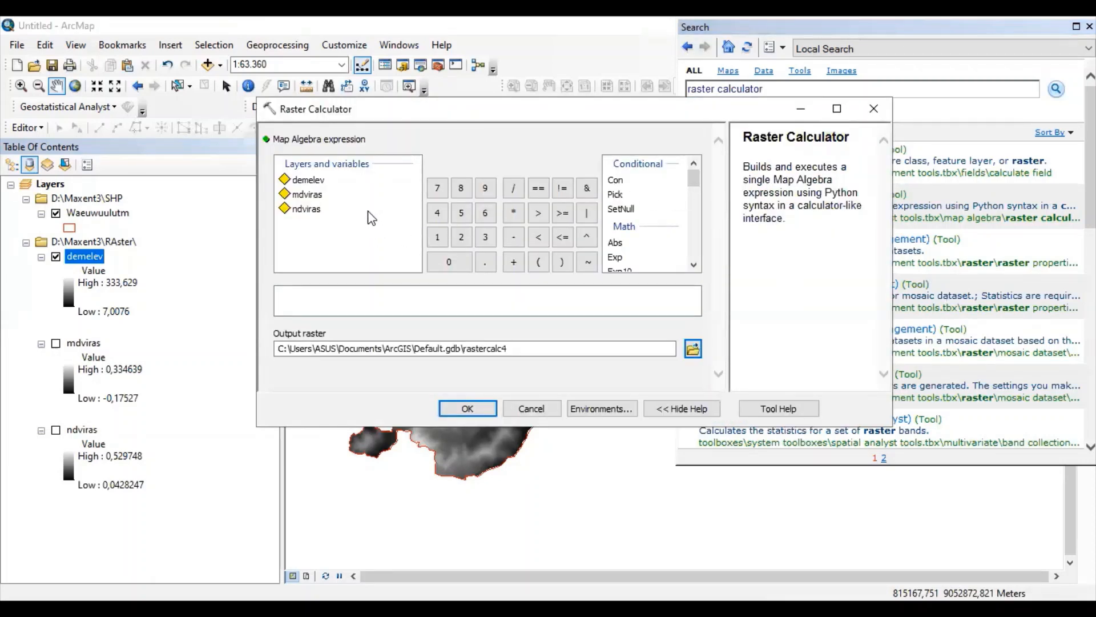
double_click(317, 182)
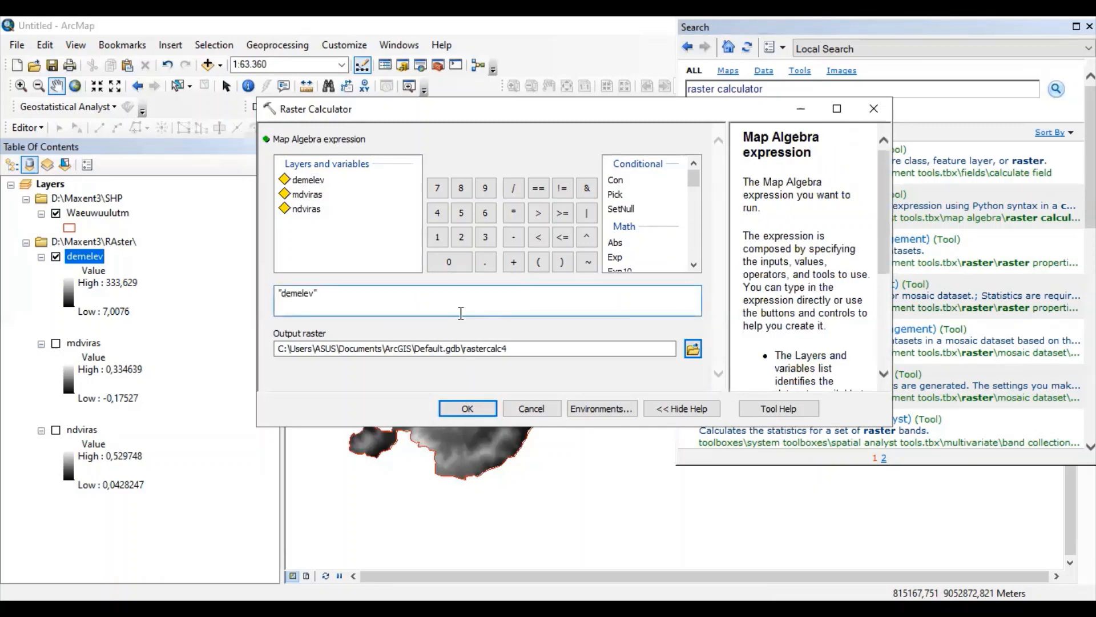
type("*1")
- In the calculation's environment settings, set the output coordinate system and the processing extent to match layer ndviras
left_click(592, 409)
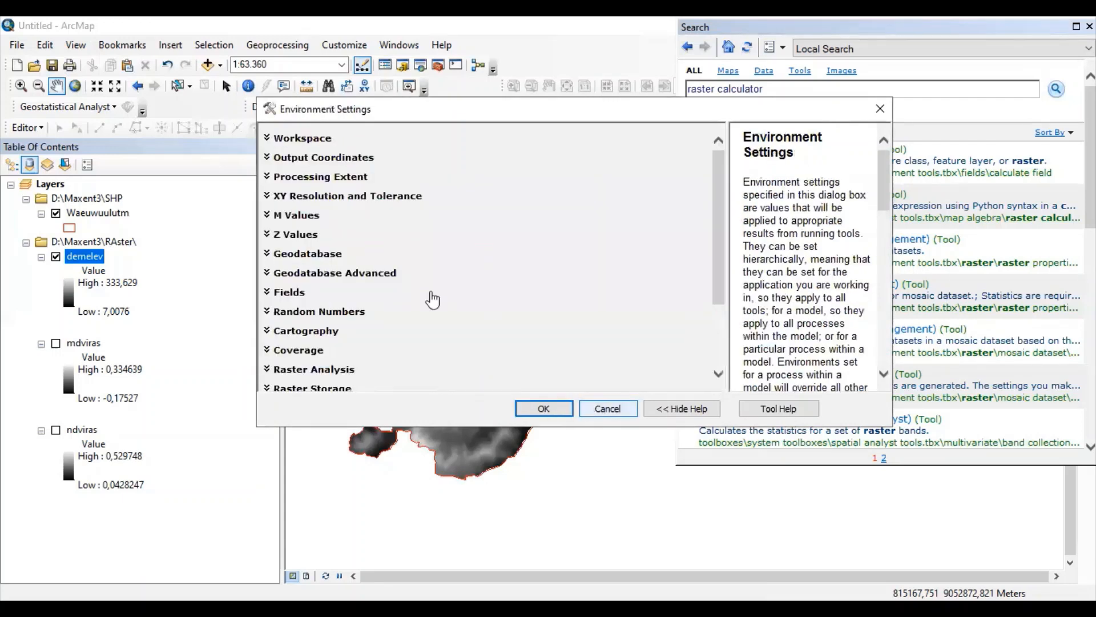
left_click(363, 160)
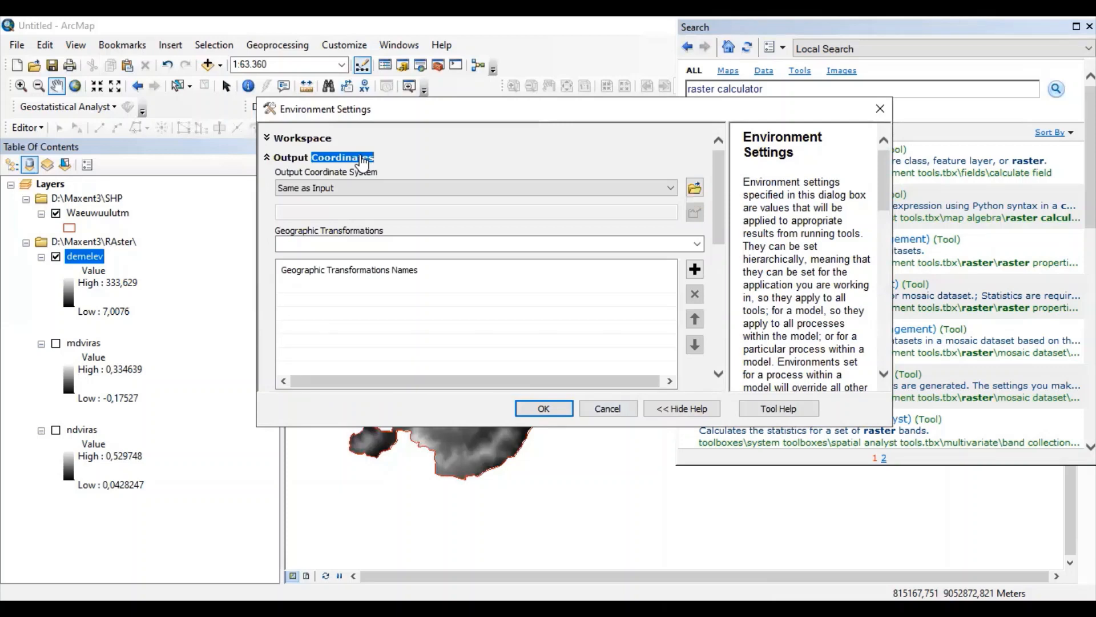
left_click(669, 188)
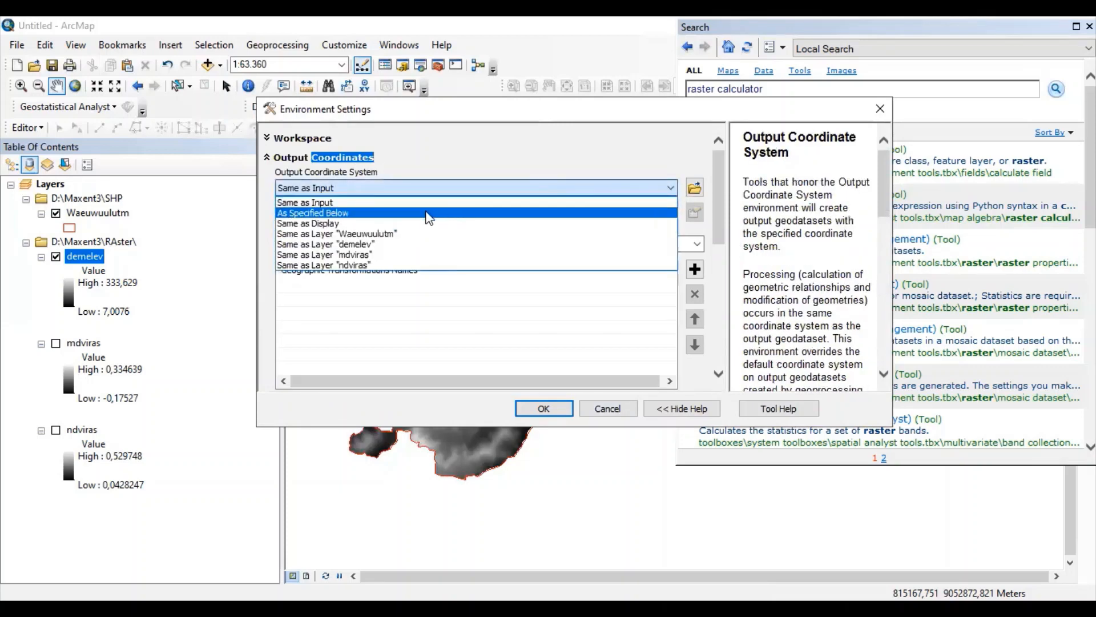
left_click(360, 264)
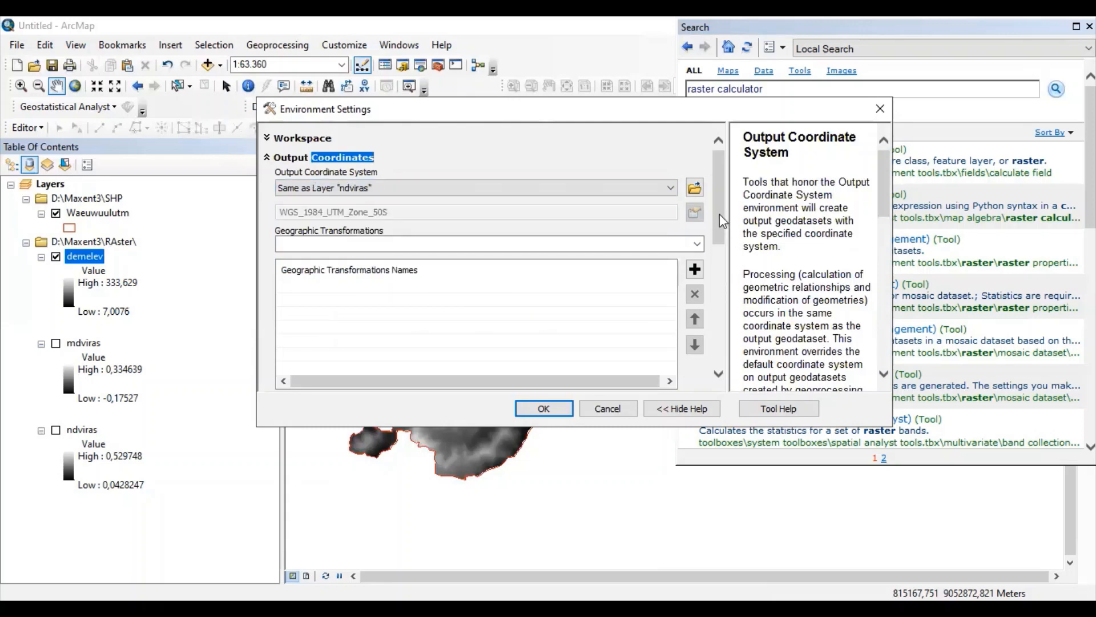
left_click_drag(719, 214, 718, 286)
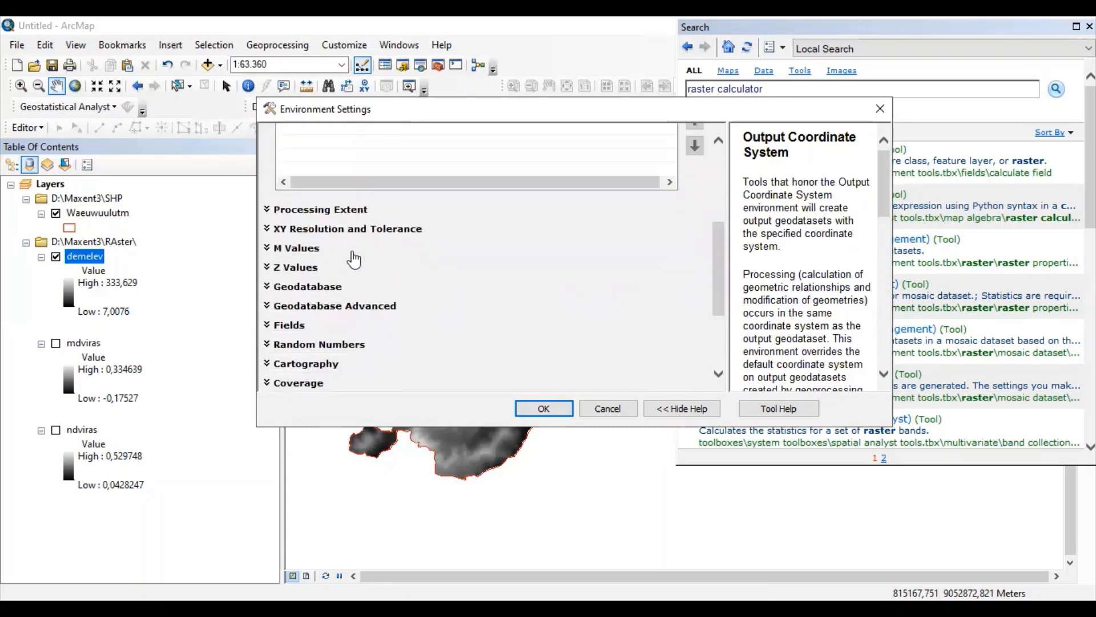
left_click(337, 209)
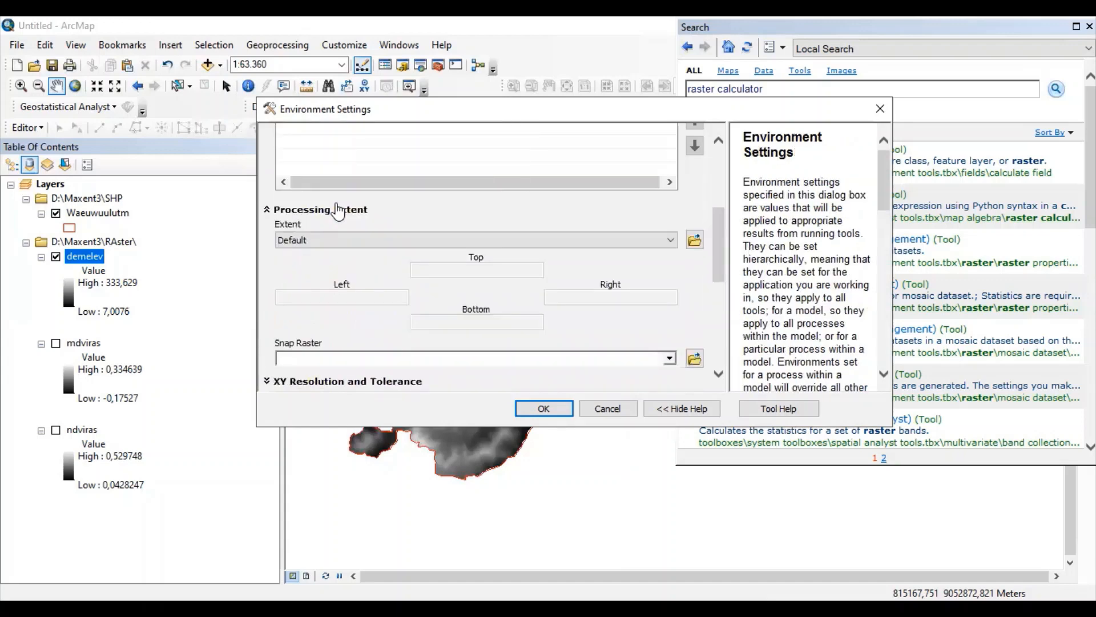
left_click(669, 241)
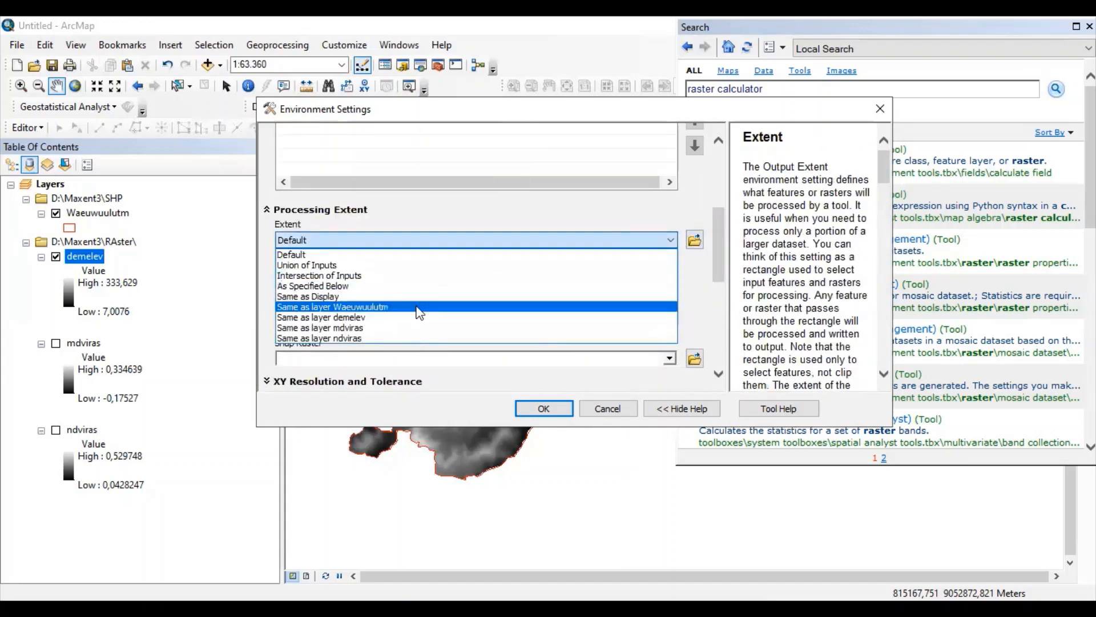
left_click(387, 337)
- Set the raster analysis cell size to Same as layer ndviras and apply the environment settings
scroll(400, 305, "down", 5)
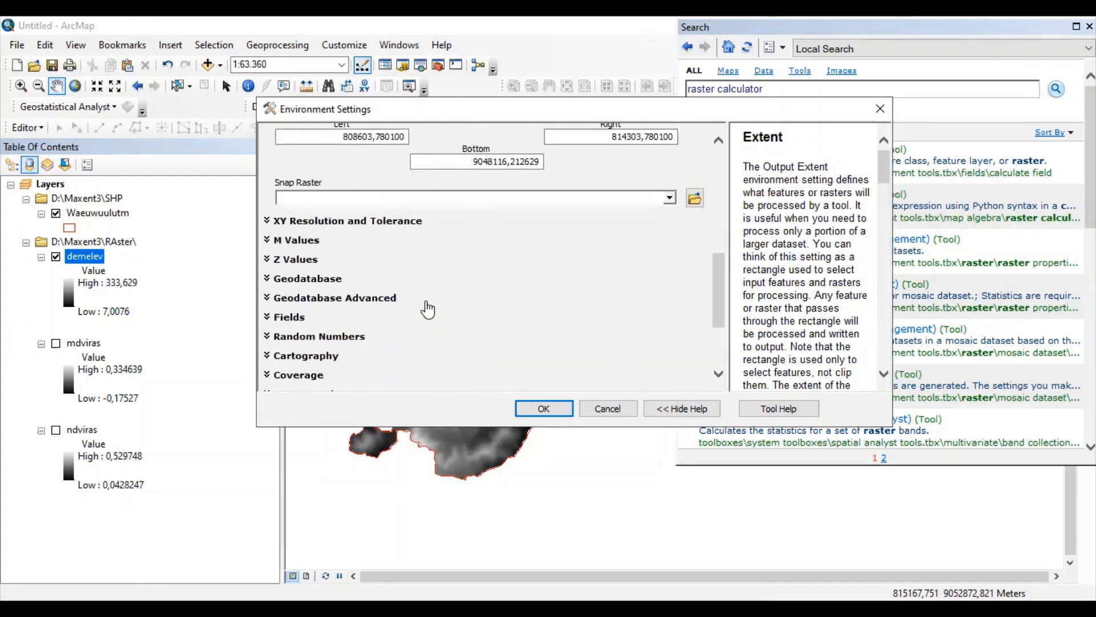
scroll(428, 306, "down", 4)
left_click(338, 318)
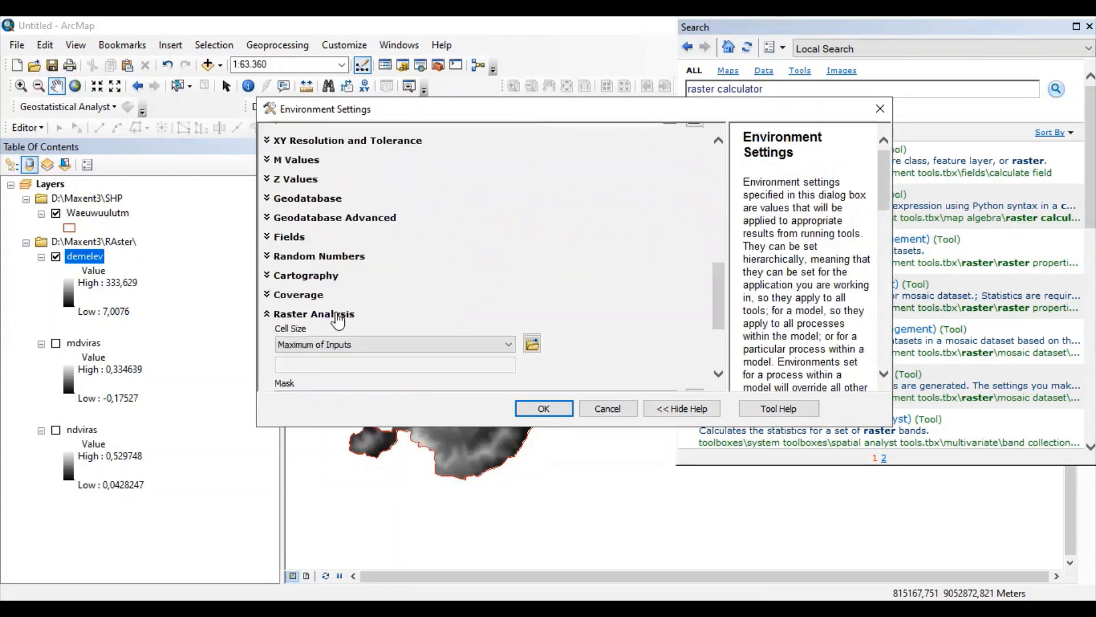
scroll(471, 323, "down", 3)
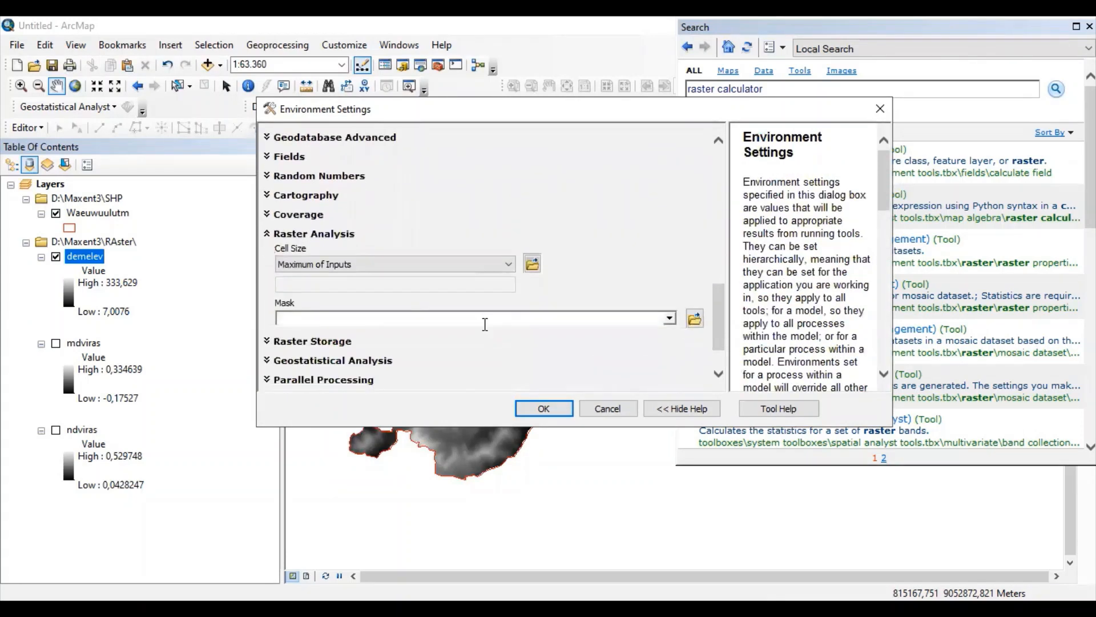
left_click(509, 265)
left_click(375, 329)
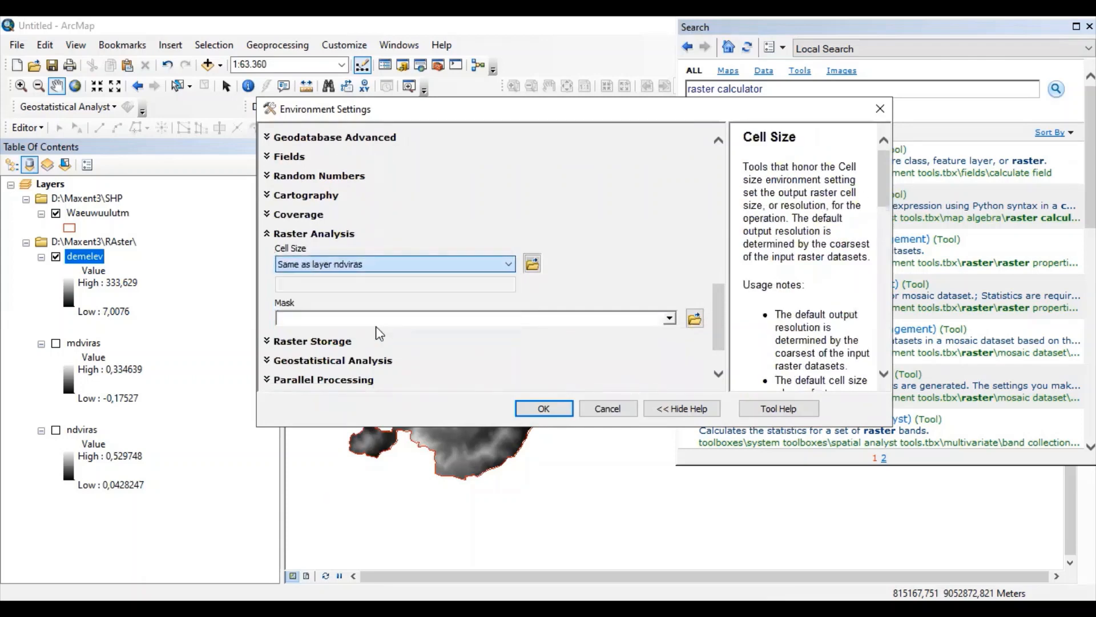
left_click(544, 409)
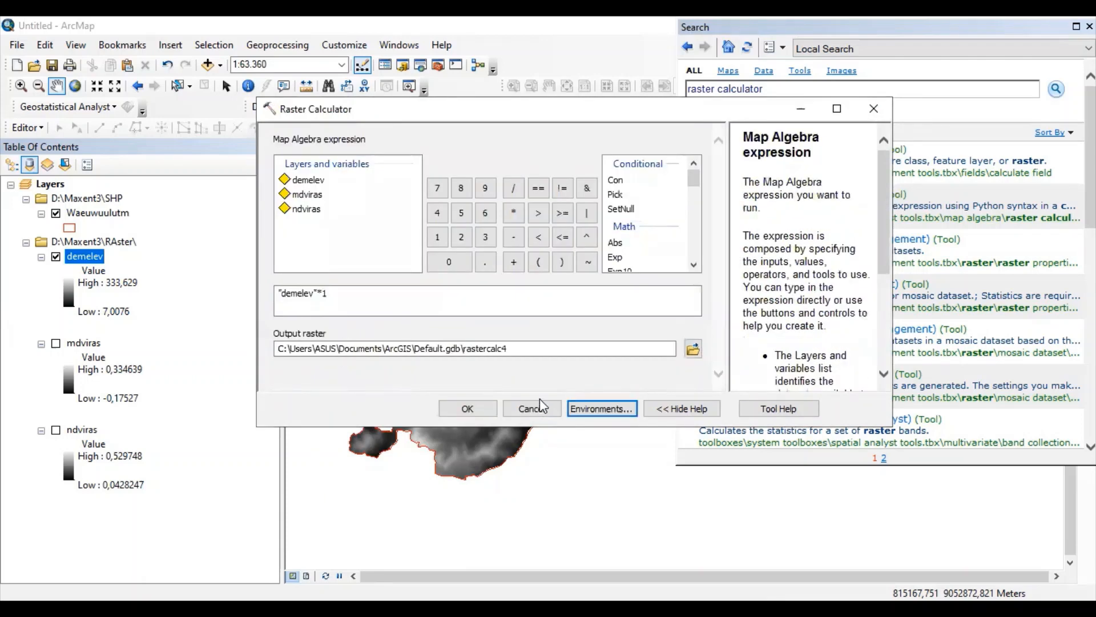
- Set the output raster to demelevrast in the D:\Maxent3\RAster folder and run the calculation
left_click(694, 348)
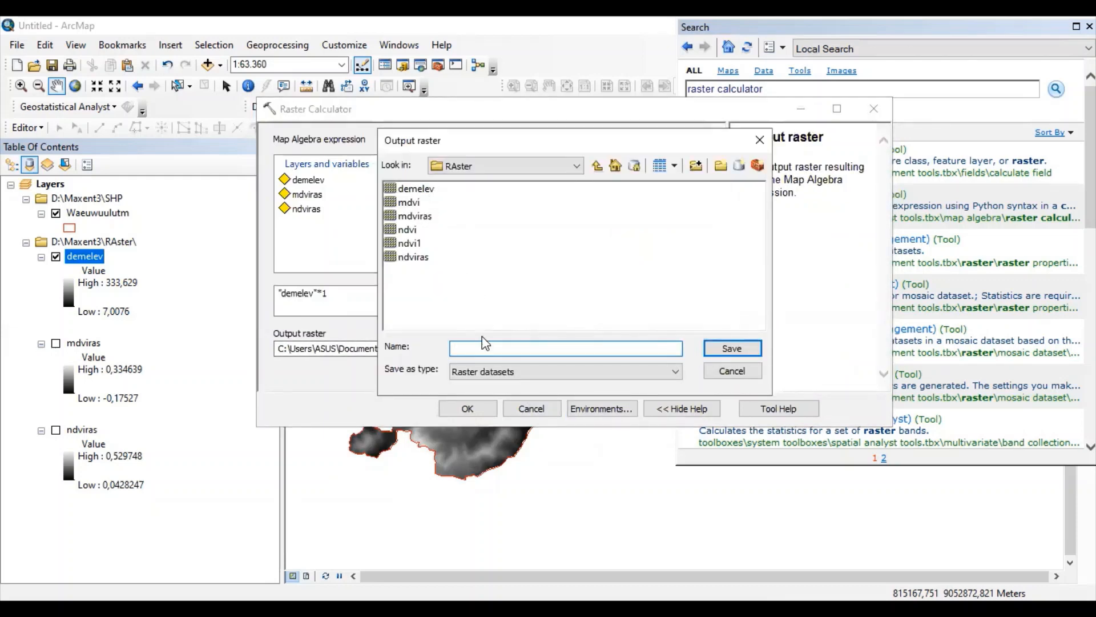
type("demelevrast")
left_click(734, 349)
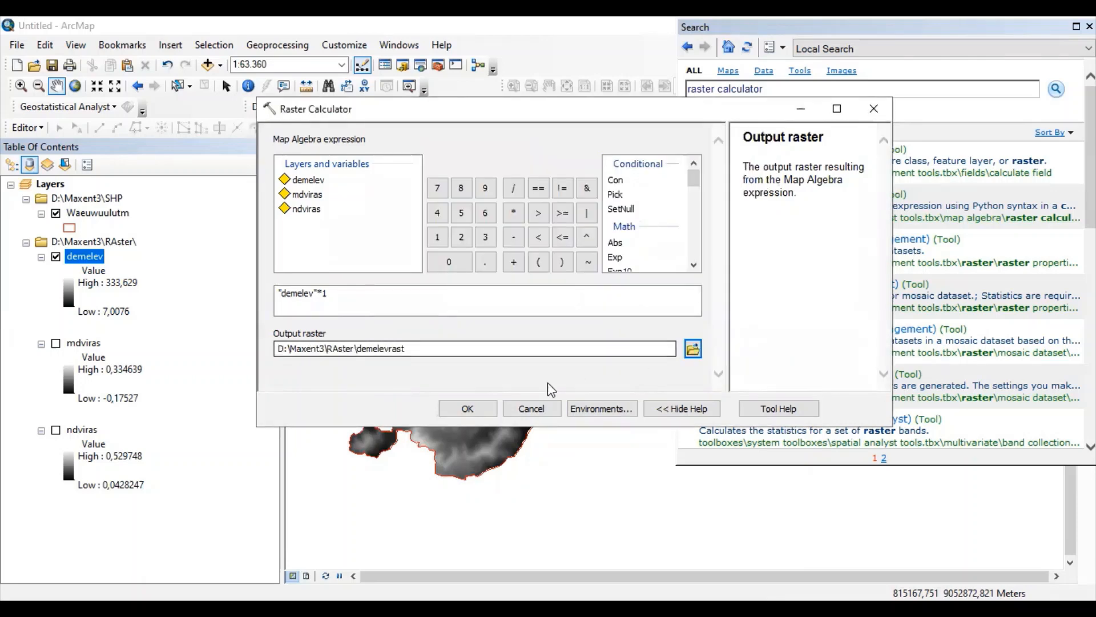
left_click(463, 409)
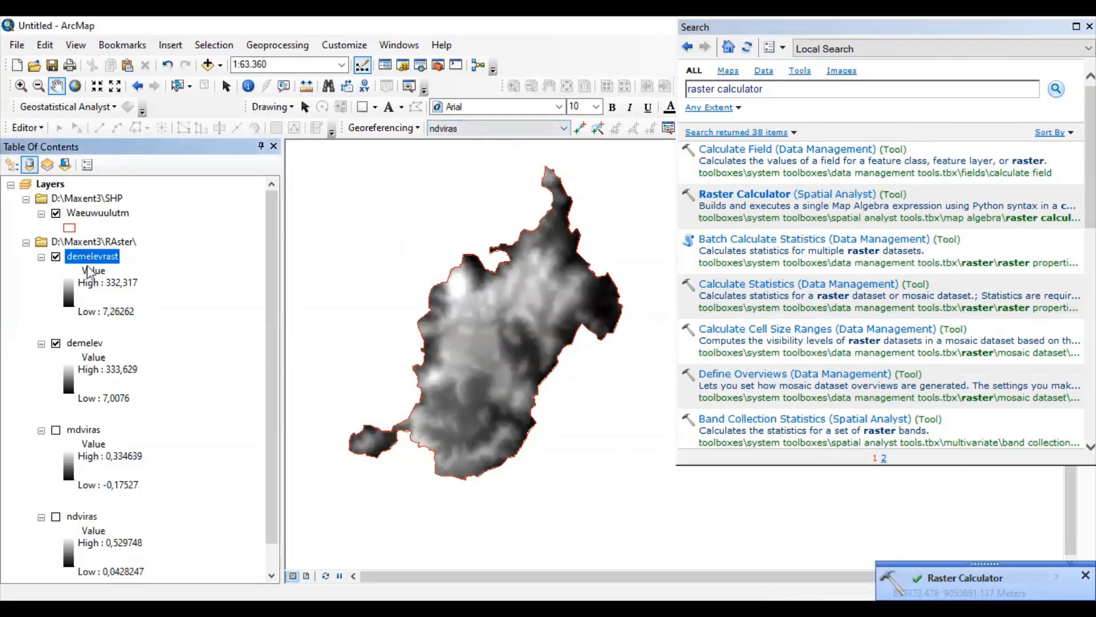
- Check the demelev layer's source properties and remove that layer from the map
right_click(87, 341)
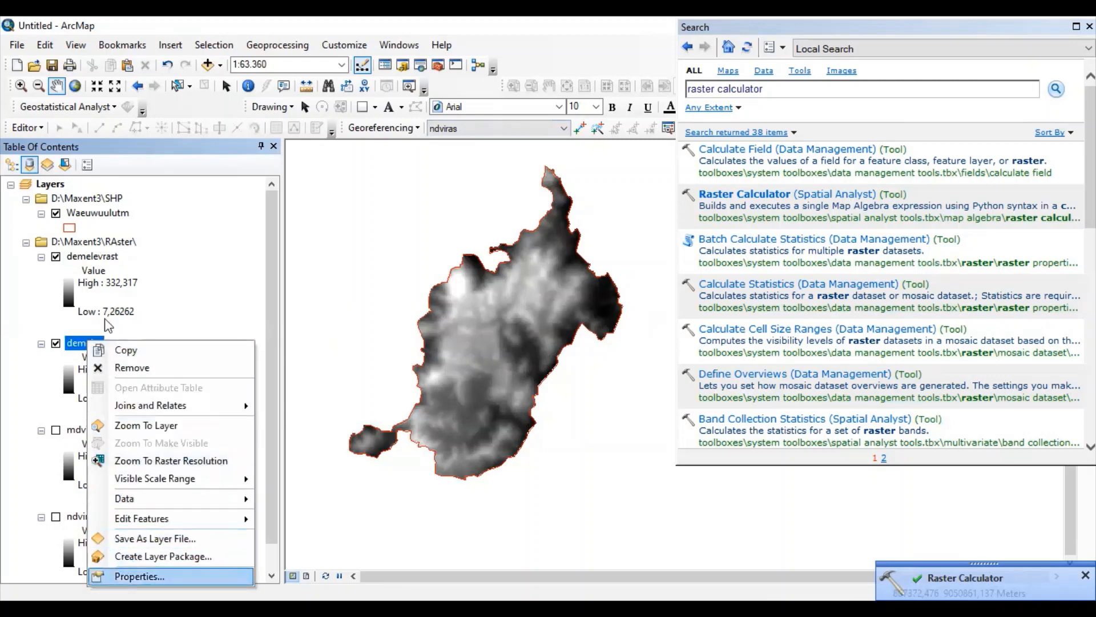
key("Return")
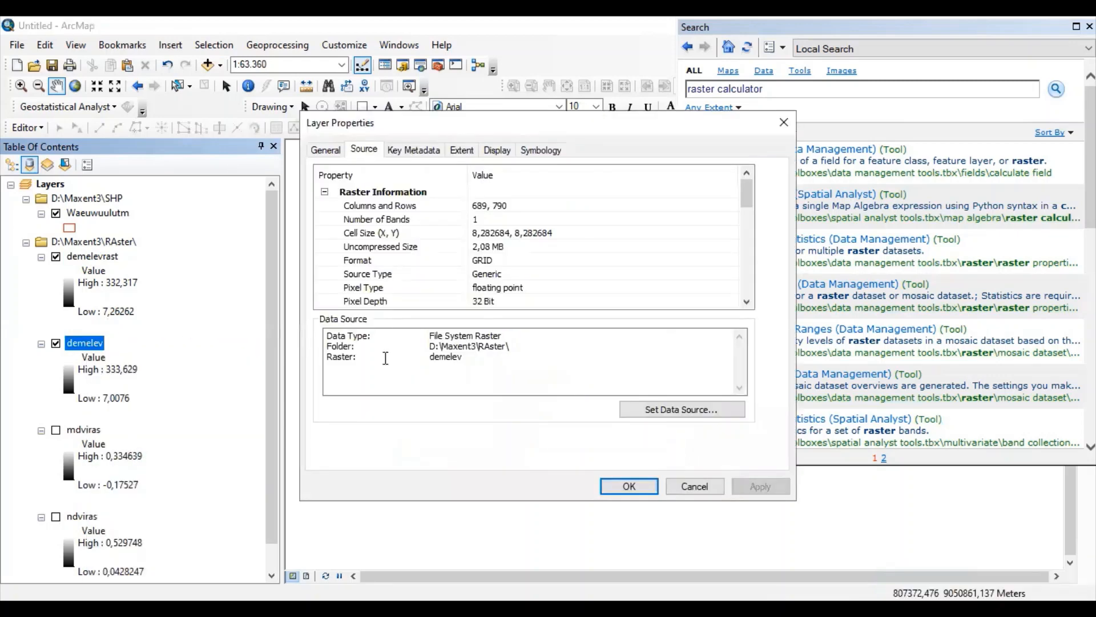
left_click(700, 485)
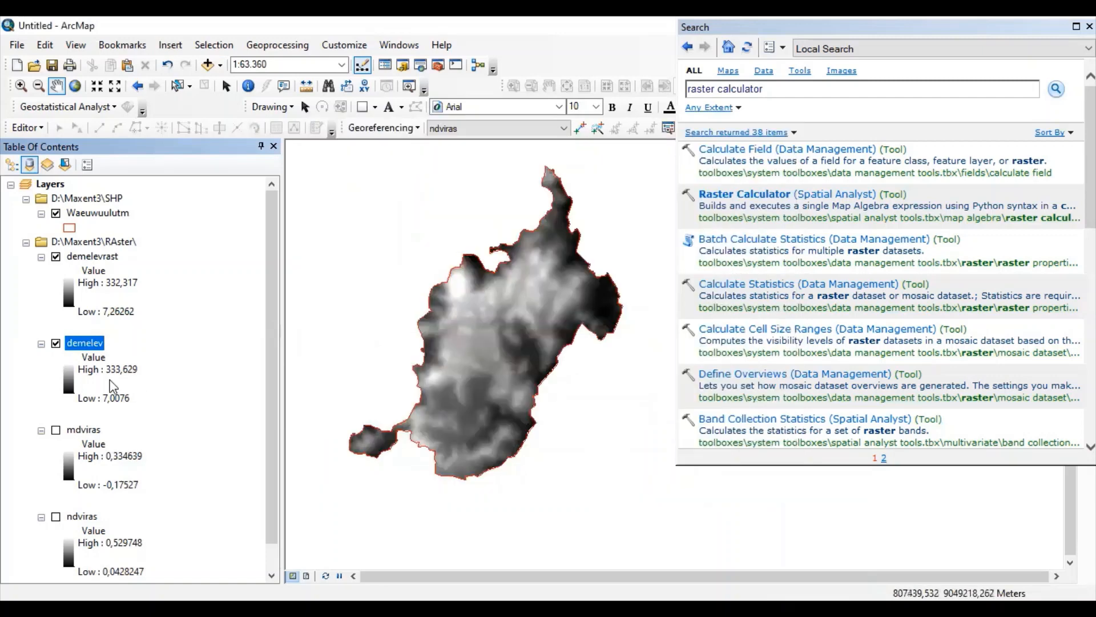
right_click(79, 344)
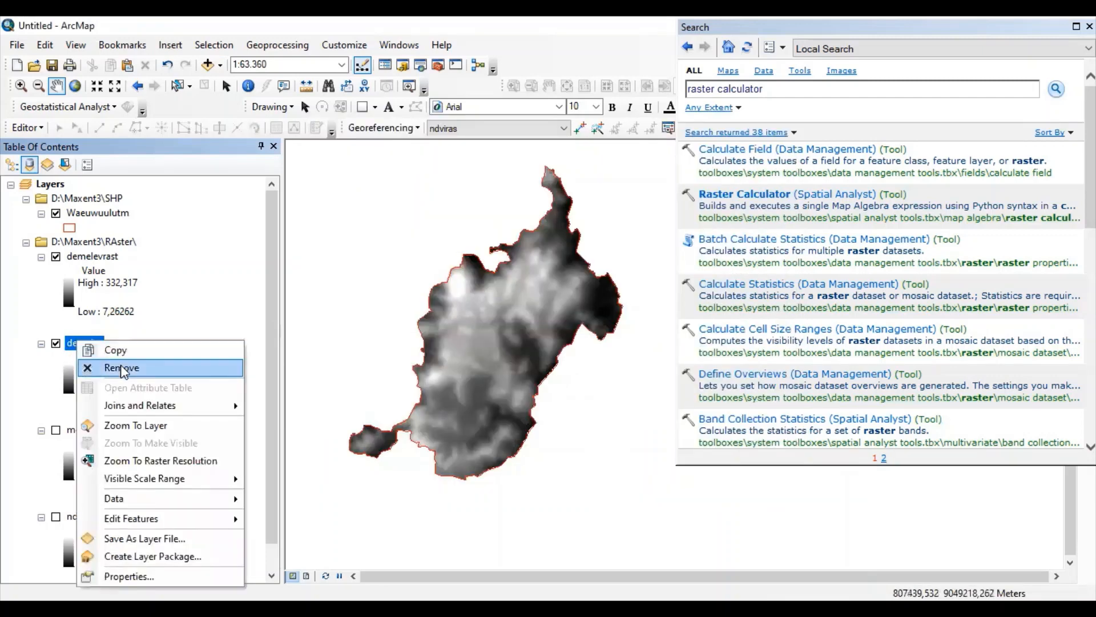
left_click(122, 369)
- Examine the demelevrast layer's source properties, including its extent and spatial reference
right_click(103, 256)
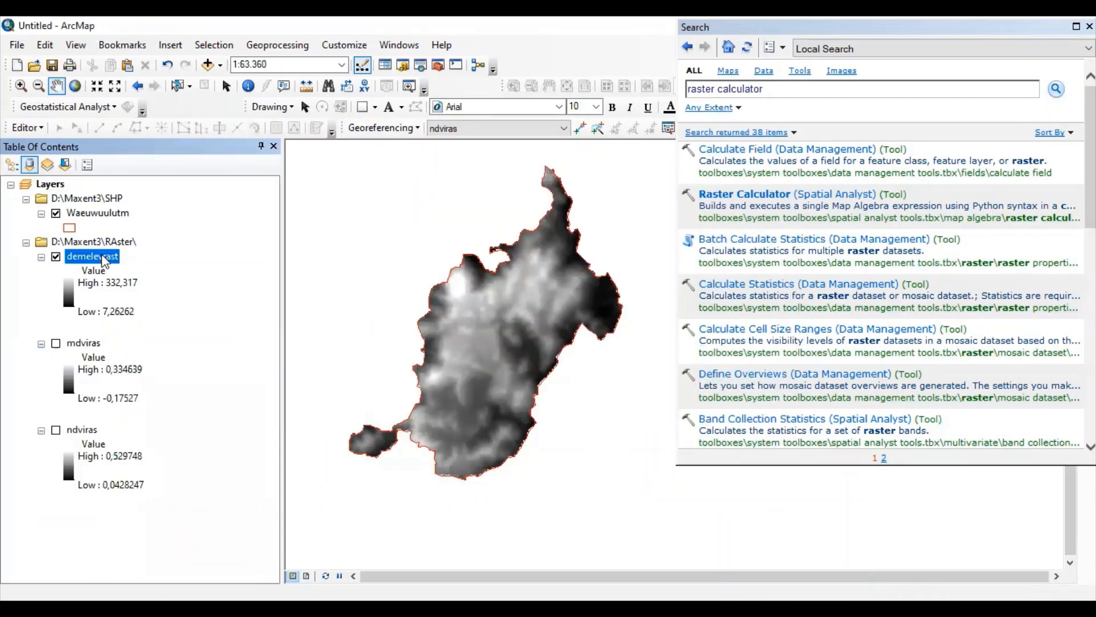
left_click(182, 486)
scroll(533, 246, "down", 5)
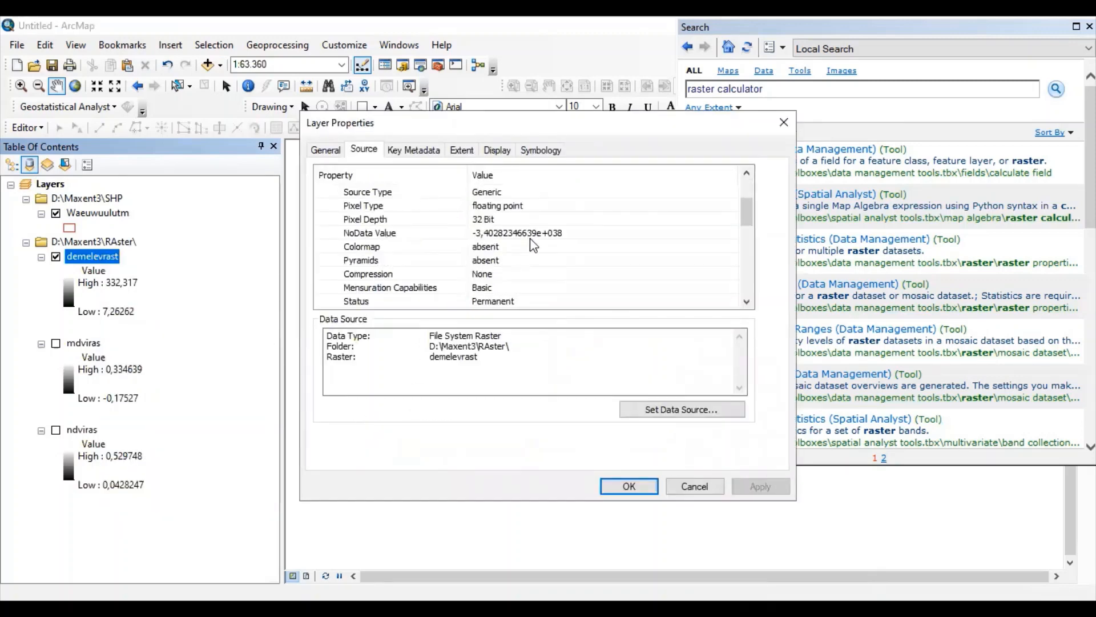
scroll(532, 246, "down", 3)
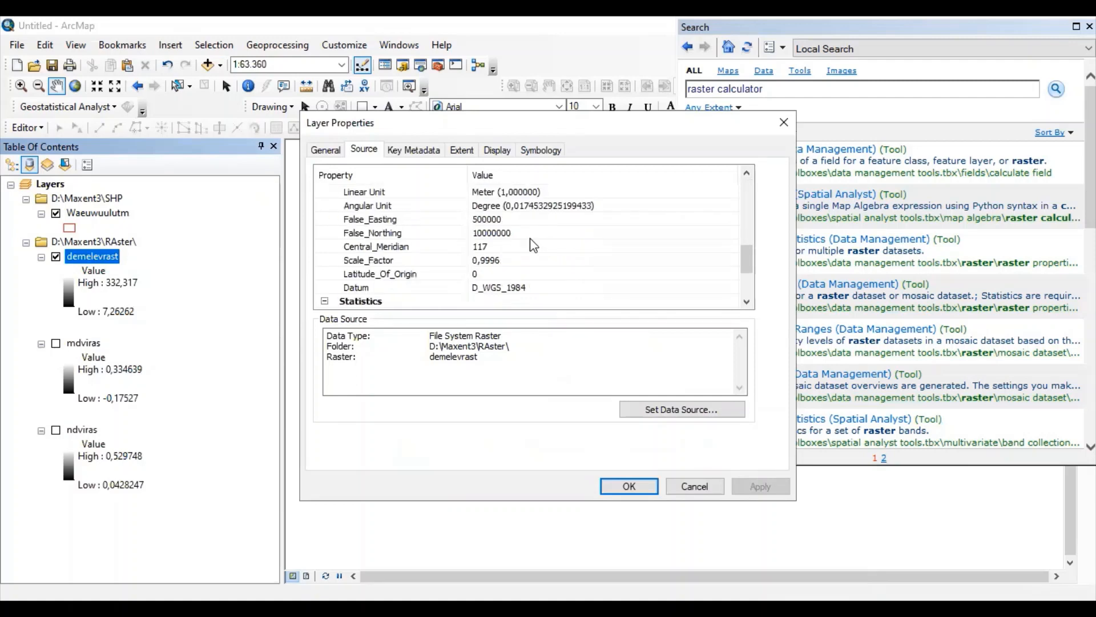
scroll(533, 245, "up", 1)
scroll(533, 245, "down", 3)
scroll(532, 245, "up", 5)
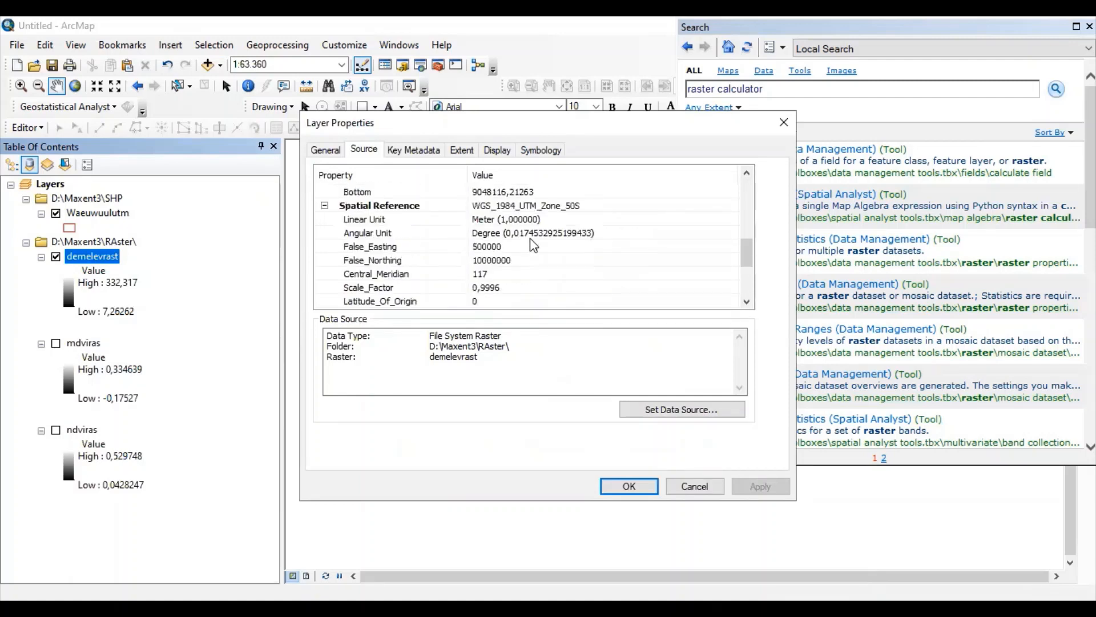
left_click(629, 486)
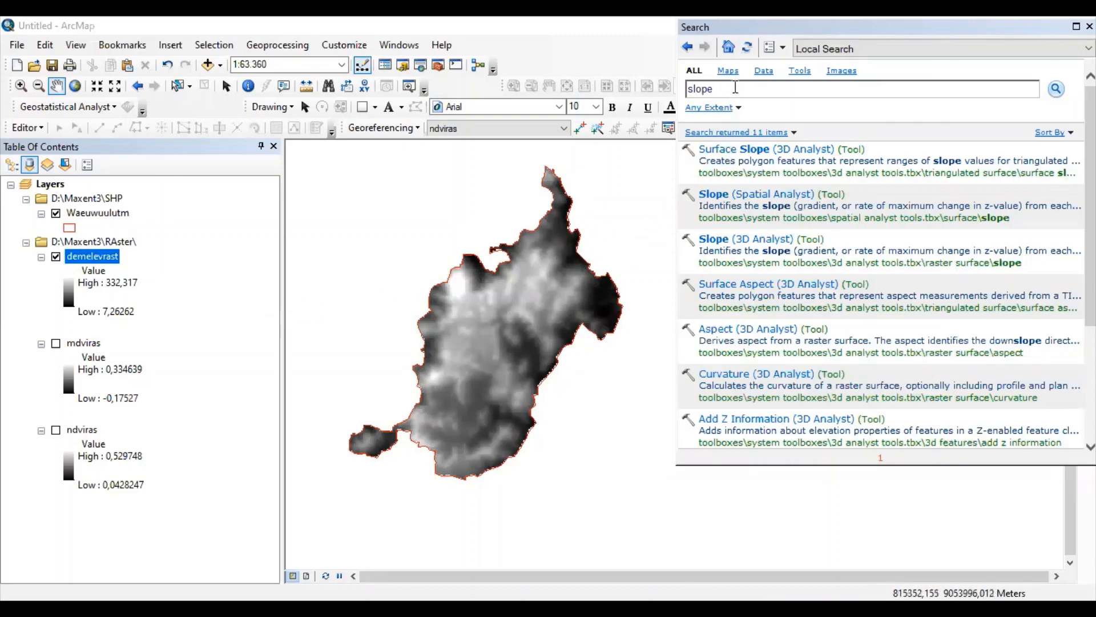
- Run the Spatial Analyst Slope tool on demelevrast in DEGREE, saving the output as sloperas in the D:\Maxent3\RAster folder
left_click(741, 197)
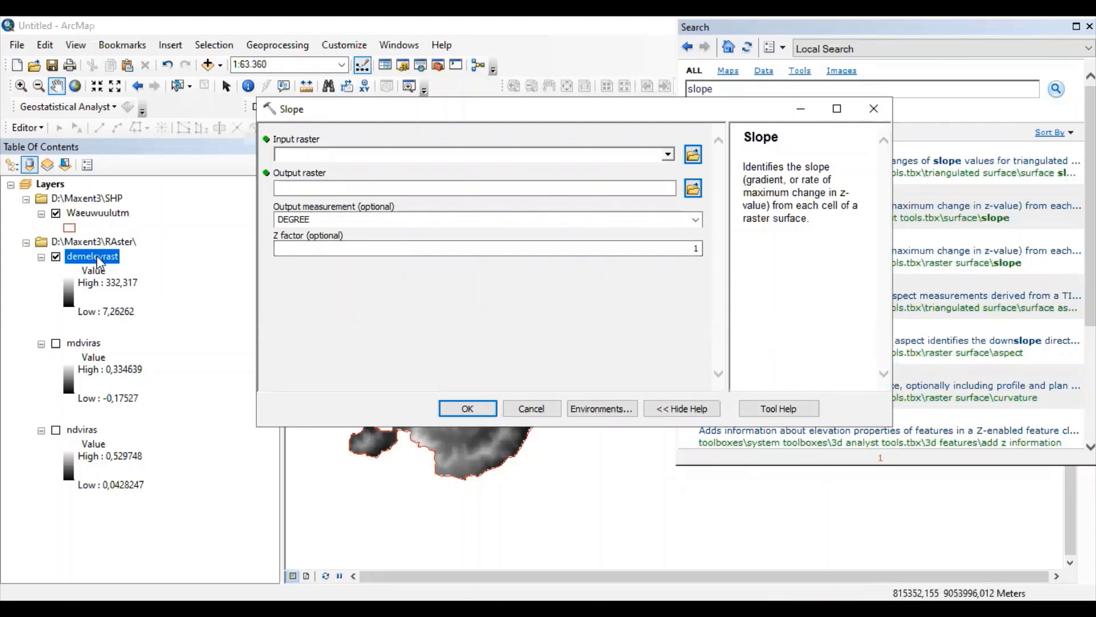
left_click_drag(97, 255, 309, 154)
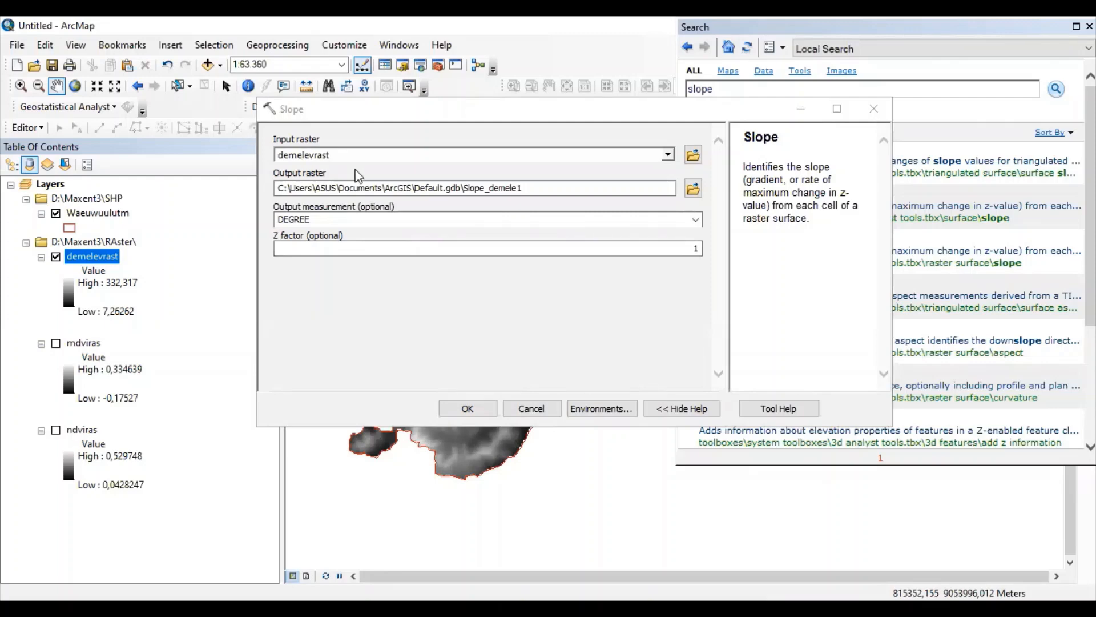
left_click(693, 189)
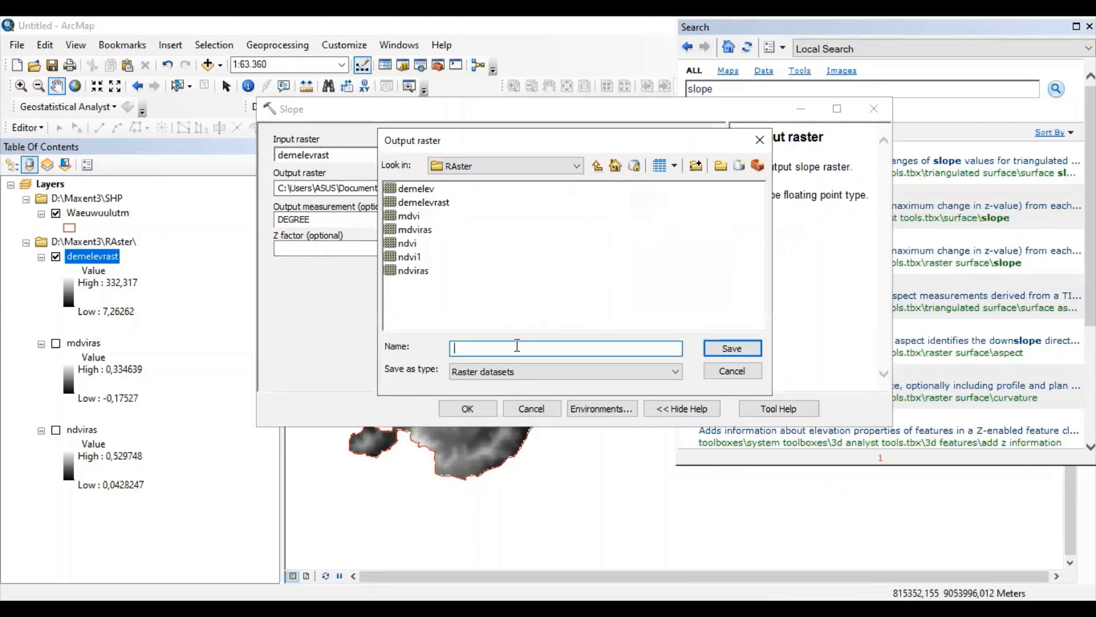
type("sloperas")
left_click(715, 347)
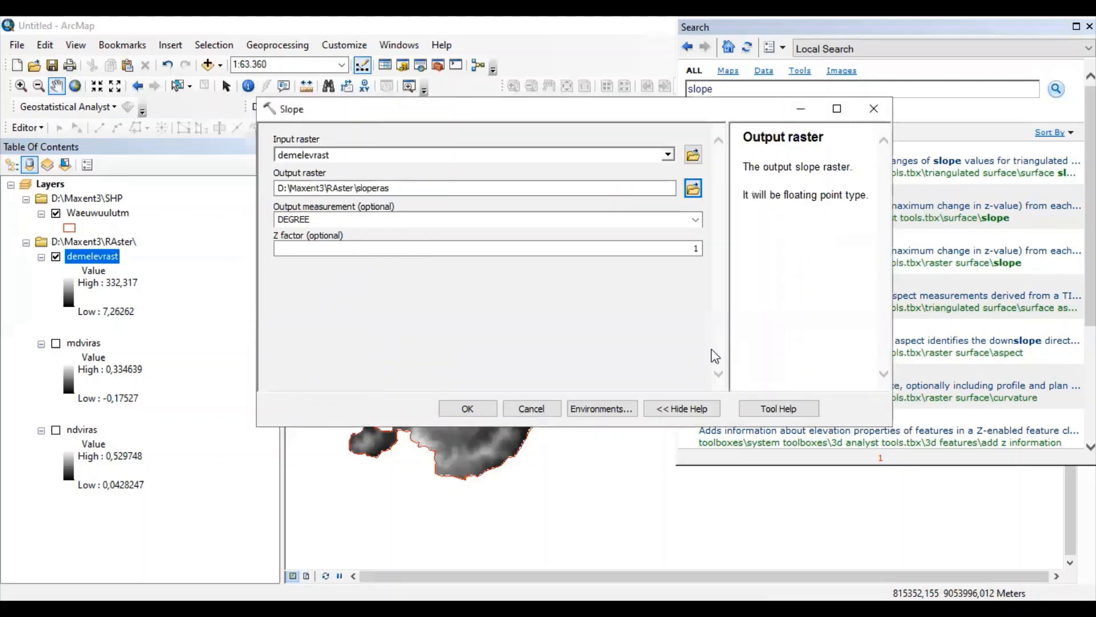
left_click(695, 220)
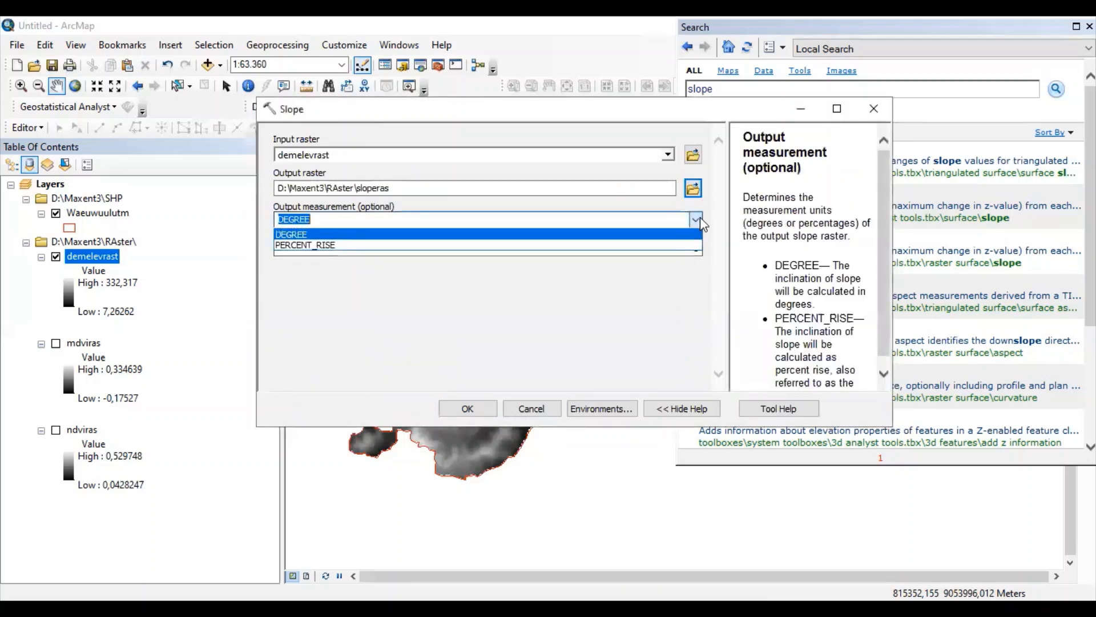
left_click(700, 217)
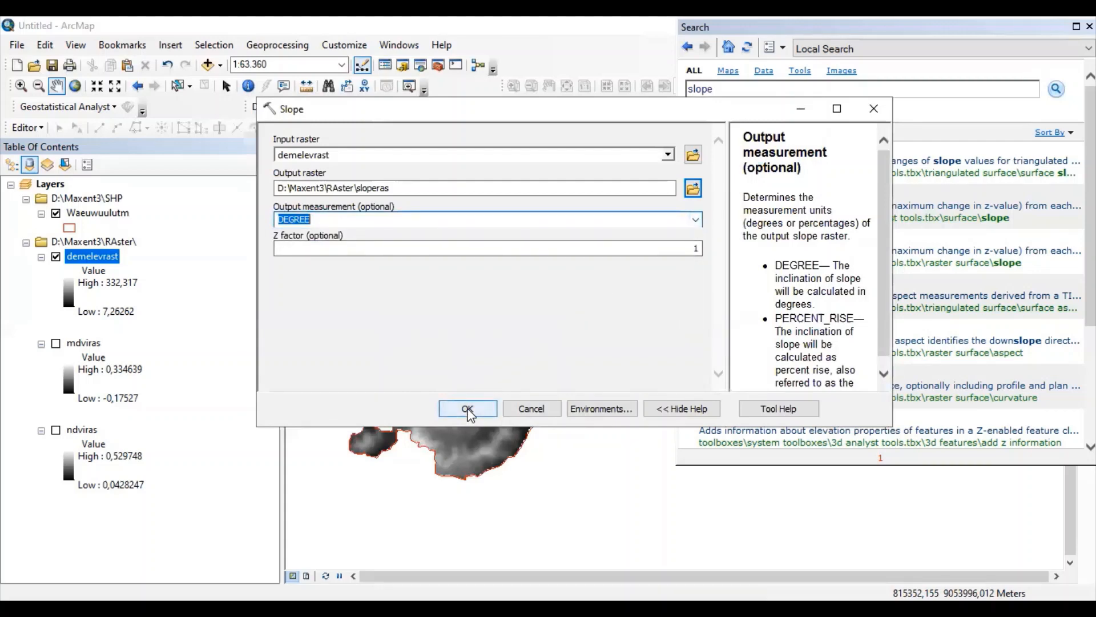
left_click(468, 409)
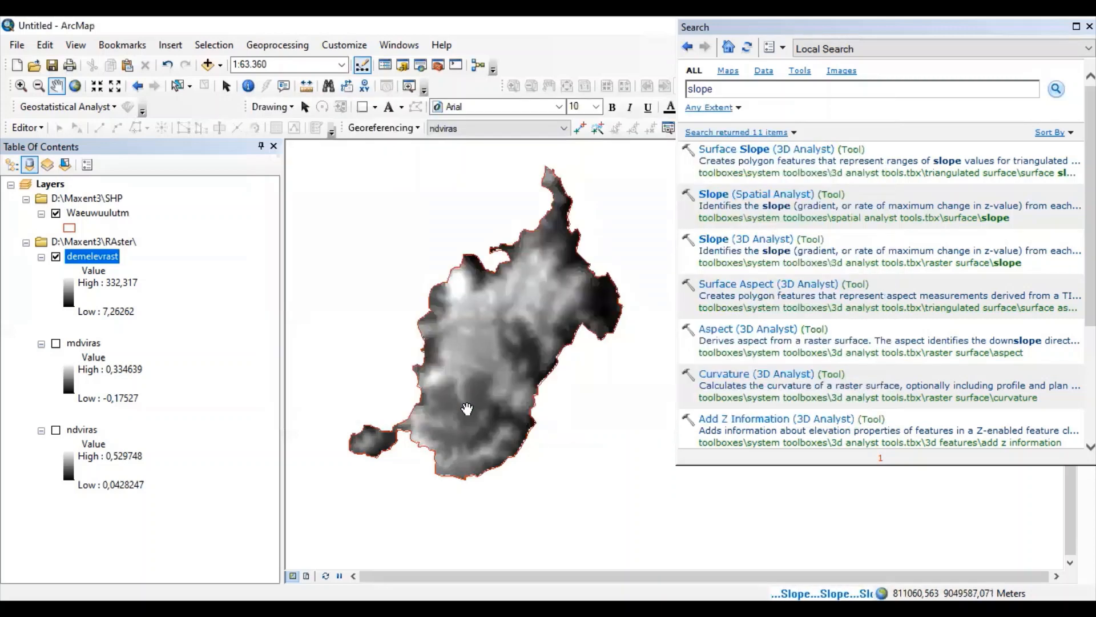
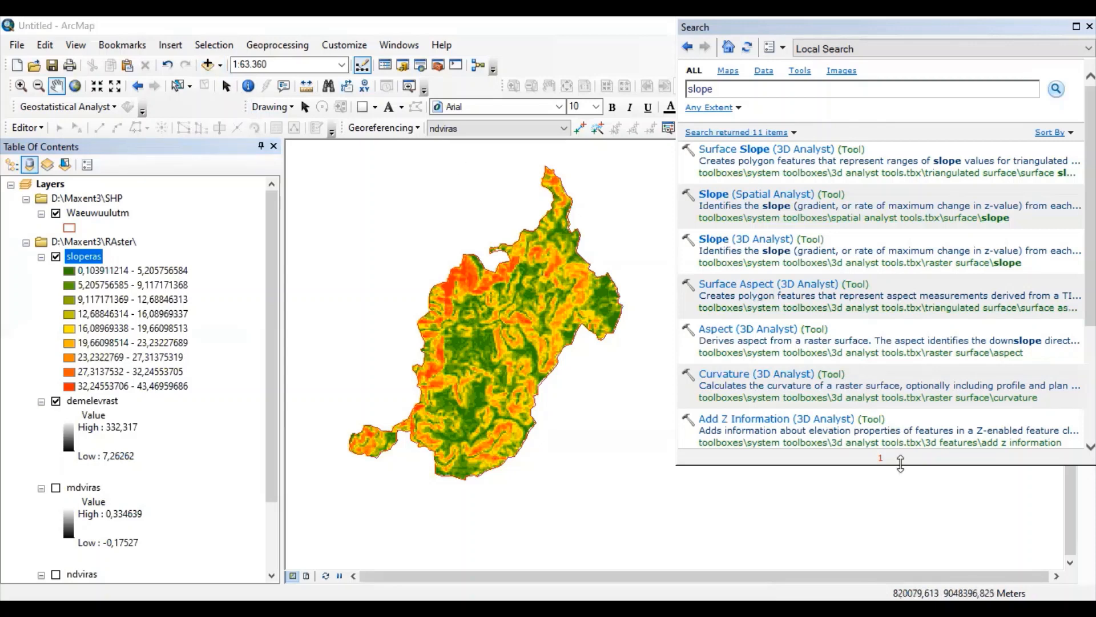
- Add the JALAN_LN_25K.shp road layer from the D:\Maxent2\ManggaraiBarat folder to the map
left_click_drag(900, 463, 900, 148)
left_click(207, 64)
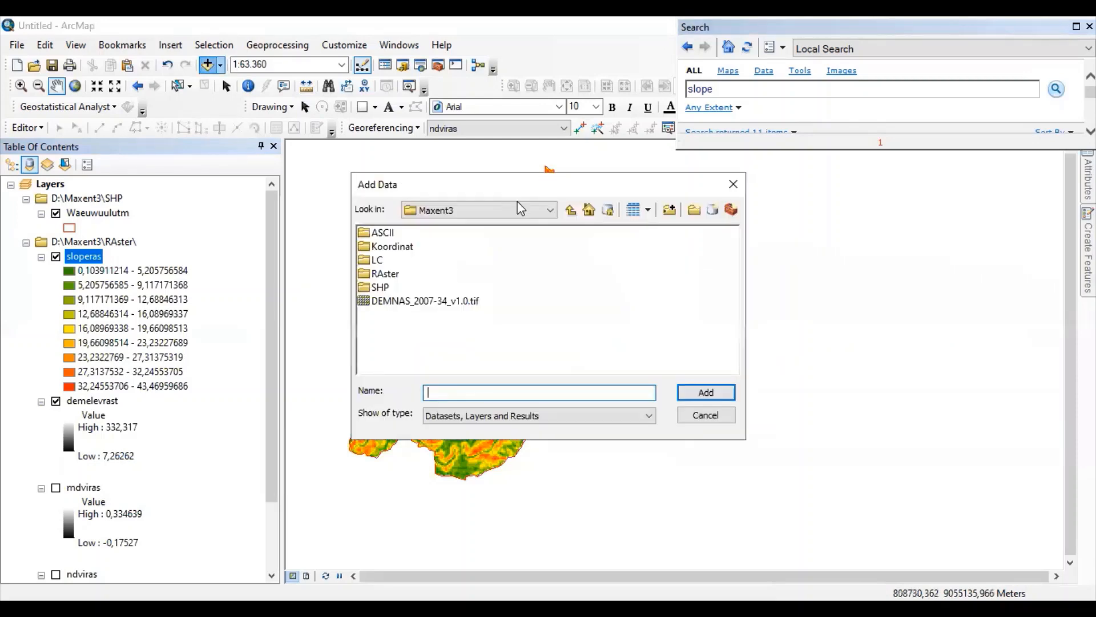
left_click(551, 211)
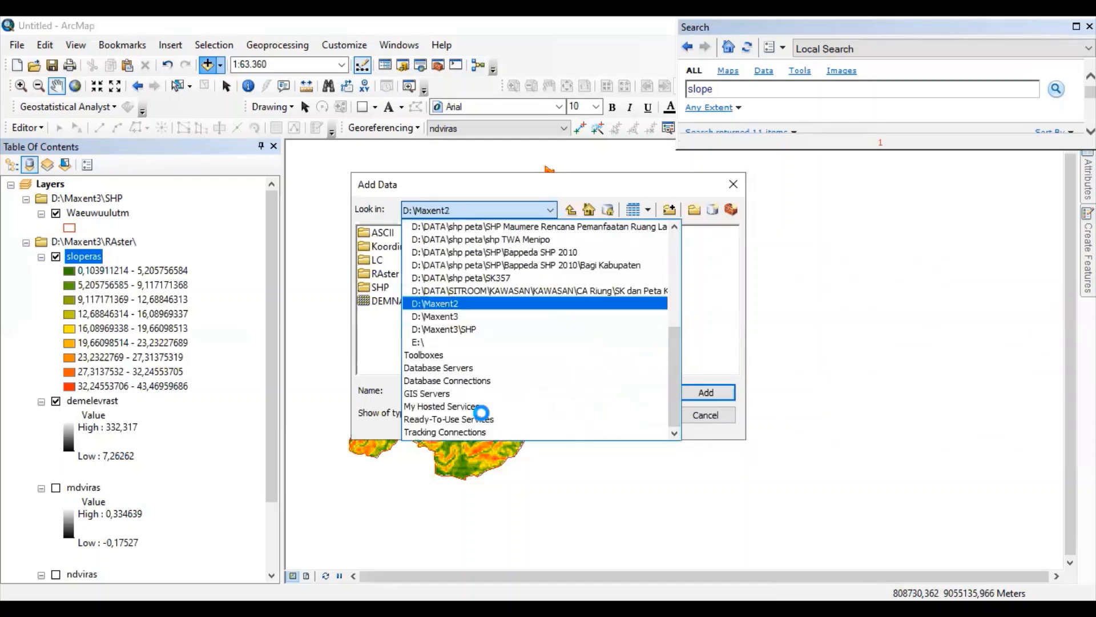
left_click(486, 420)
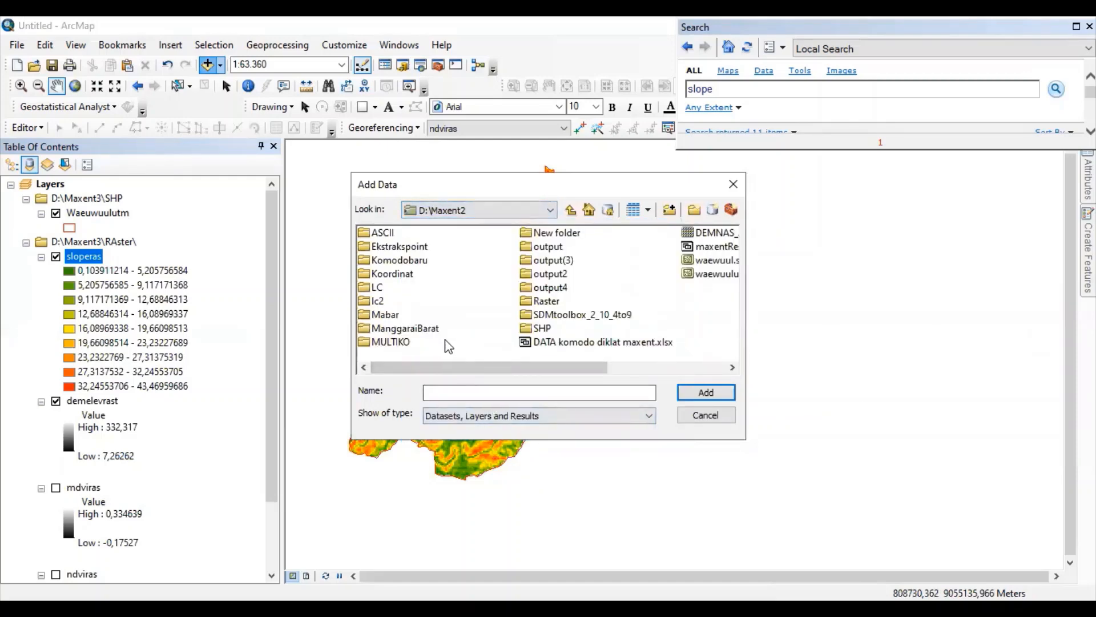
double_click(417, 327)
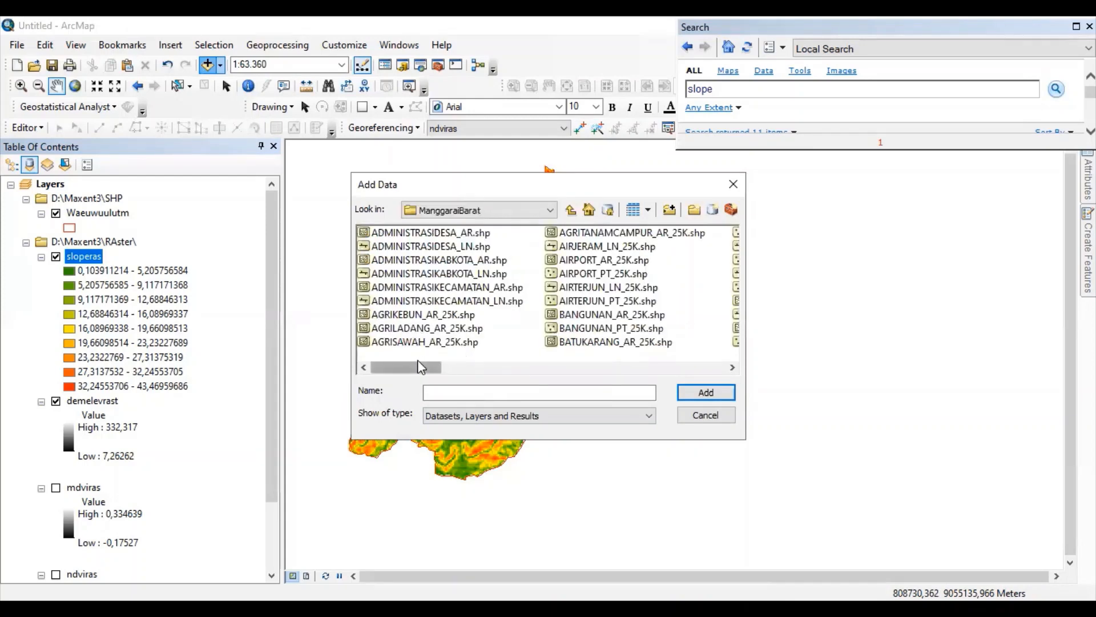
left_click_drag(418, 366, 669, 394)
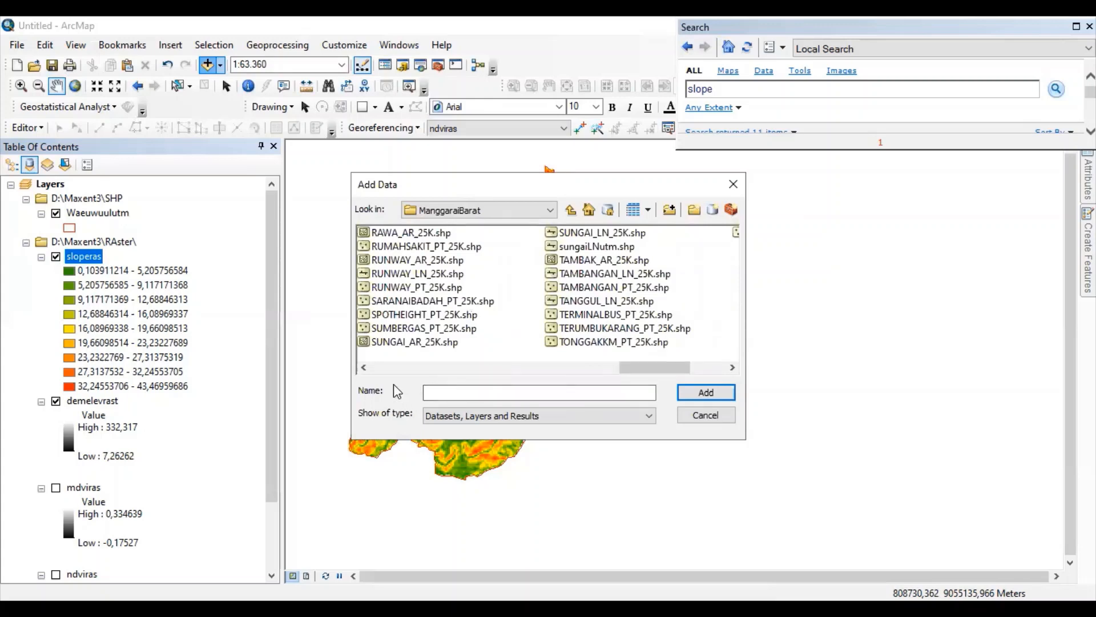
left_click(368, 366)
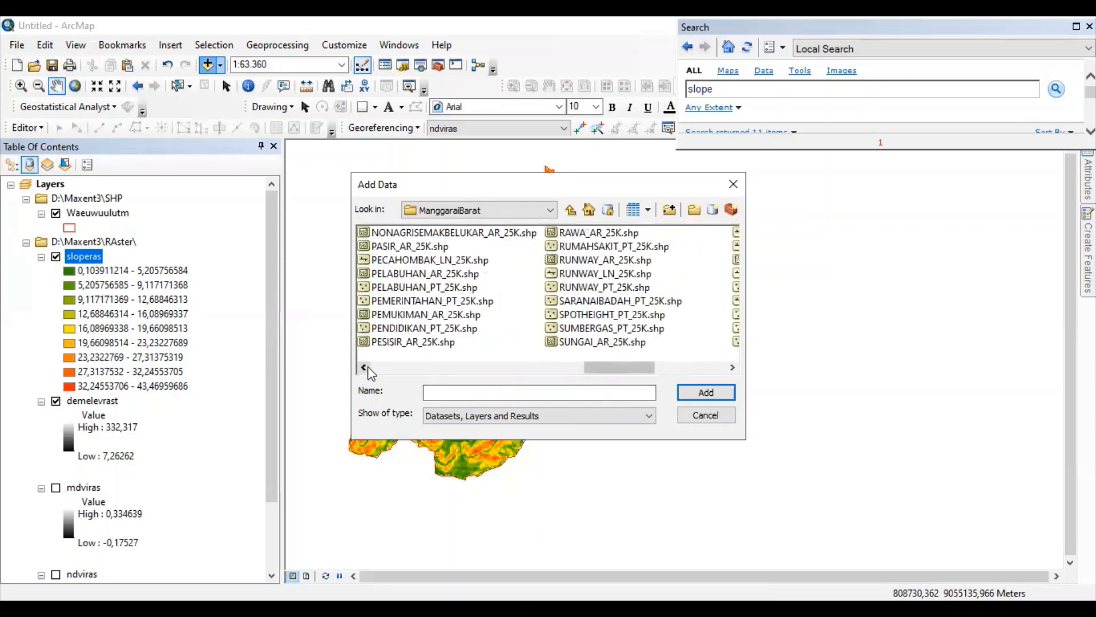
left_click(368, 366)
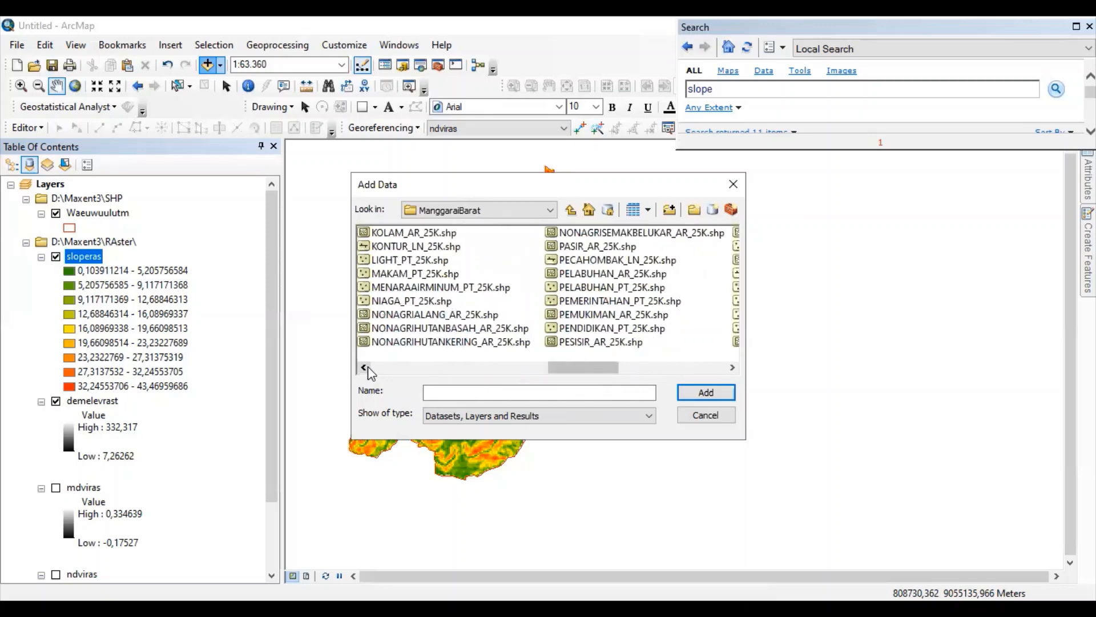
left_click(365, 367)
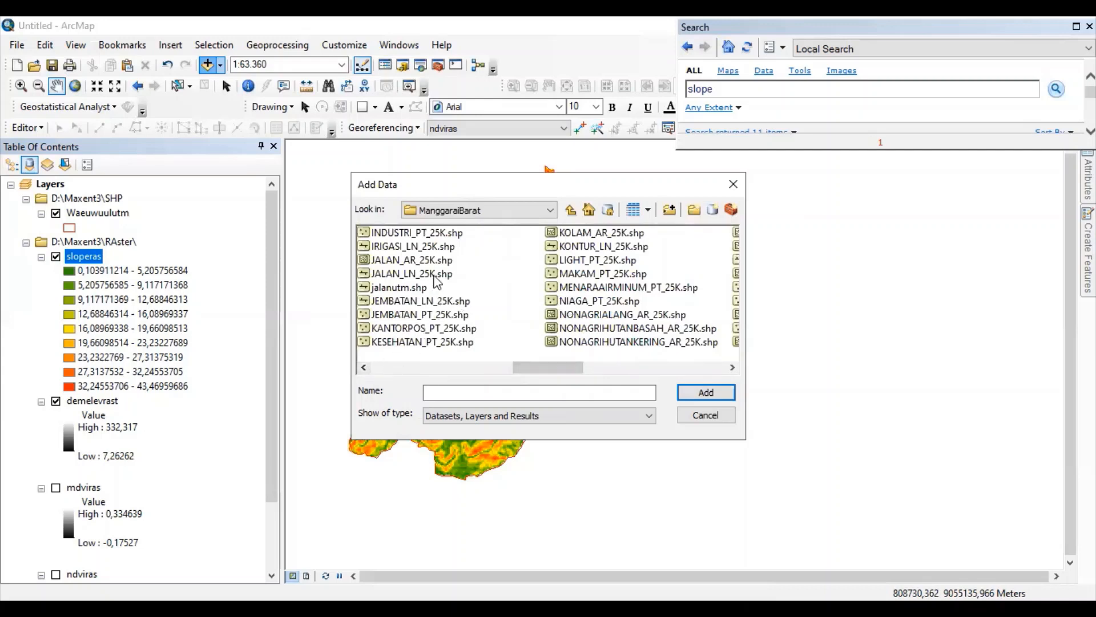
left_click(436, 276)
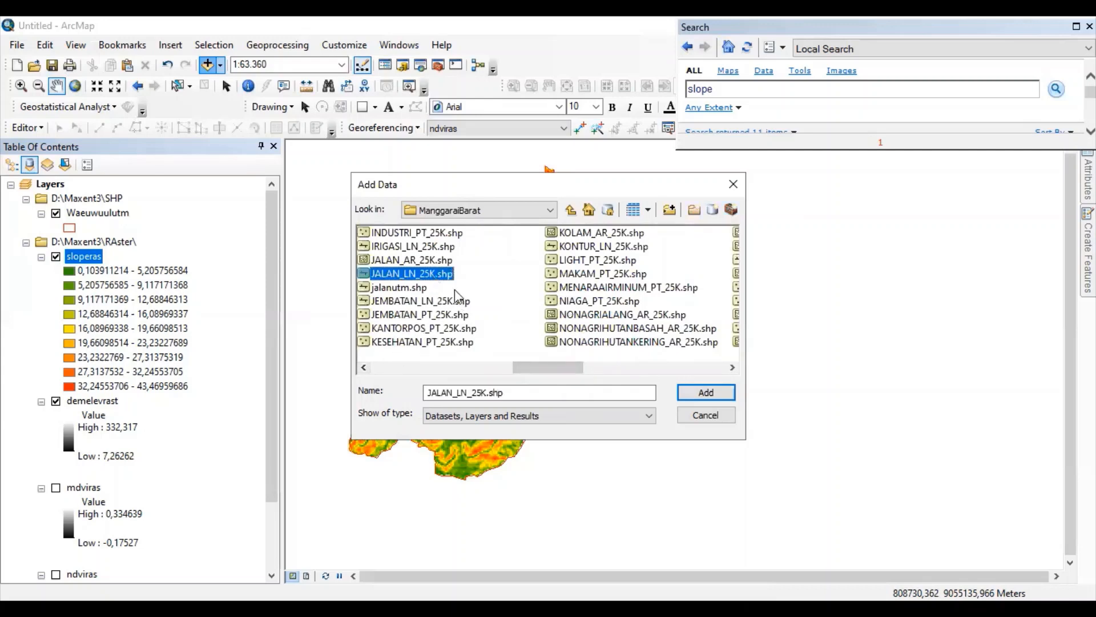
left_click(694, 397)
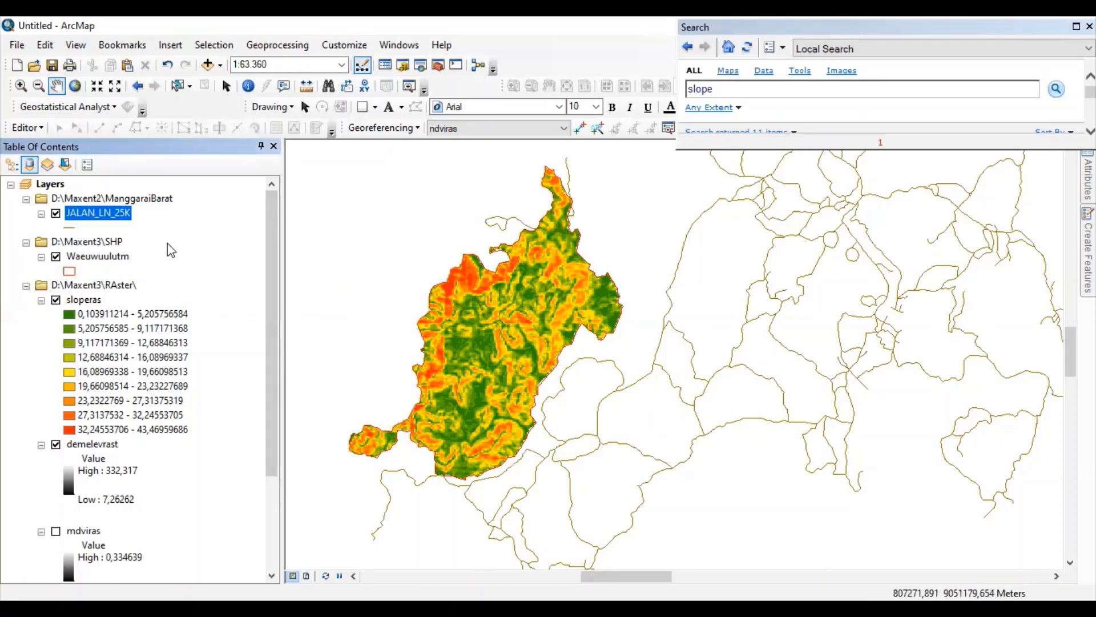
- Search for "euclidean" and open the Euclidean Distance tool with JALAN_LN_25K as the input source data
left_click(743, 88)
type("euc")
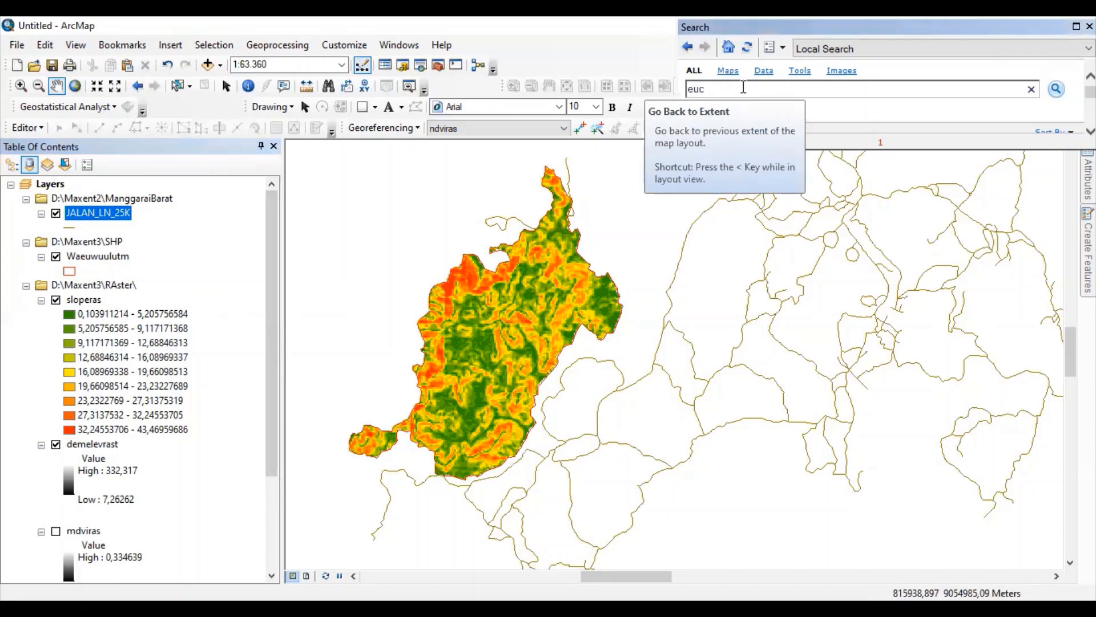
type("lidean")
key("Return")
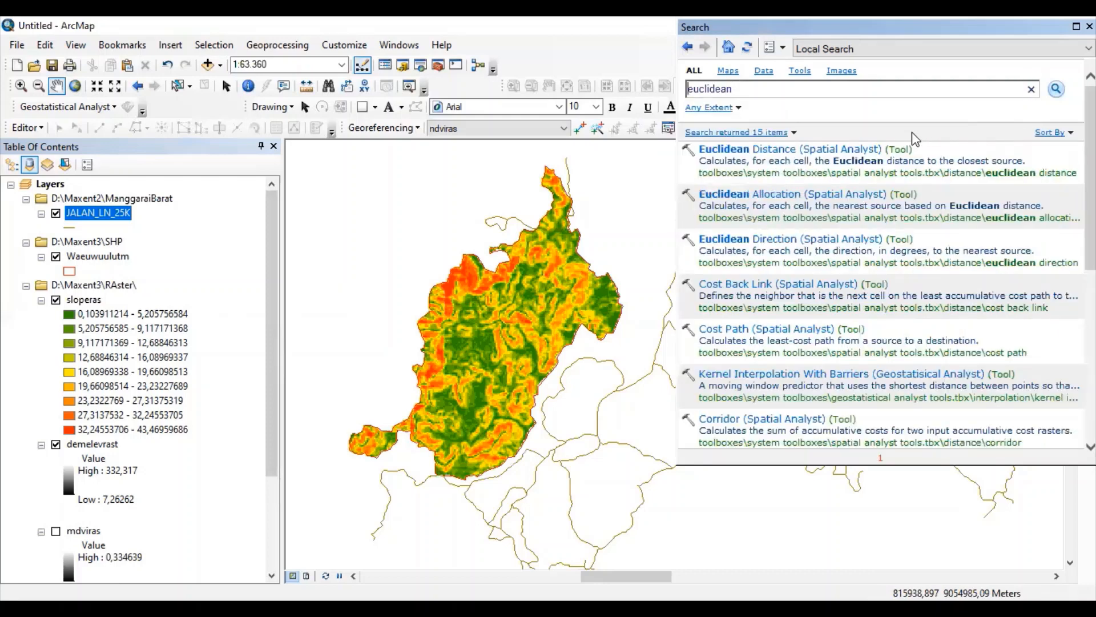
left_click(754, 152)
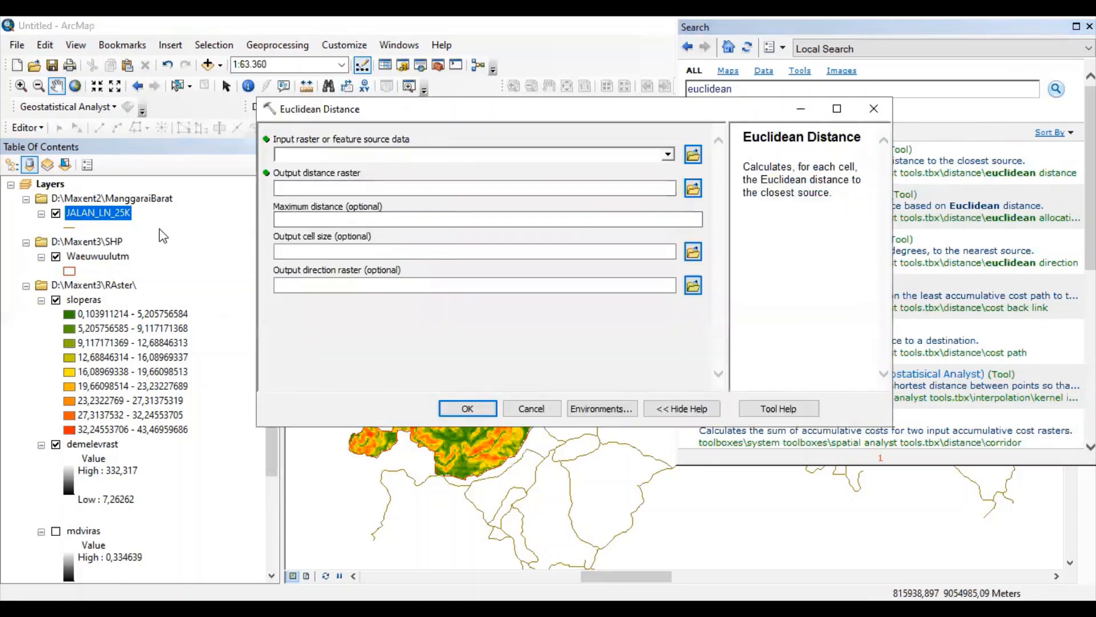
left_click_drag(118, 220, 350, 157)
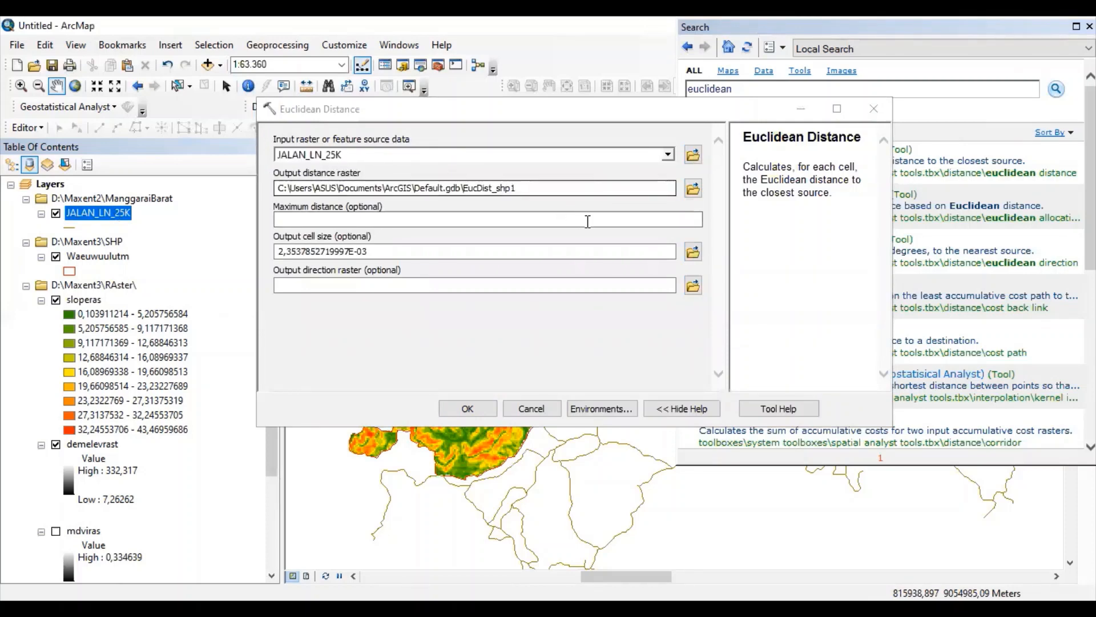
- Set the output distance raster to jalaneuc in the D:\Maxent3\RAster folder
left_click(693, 189)
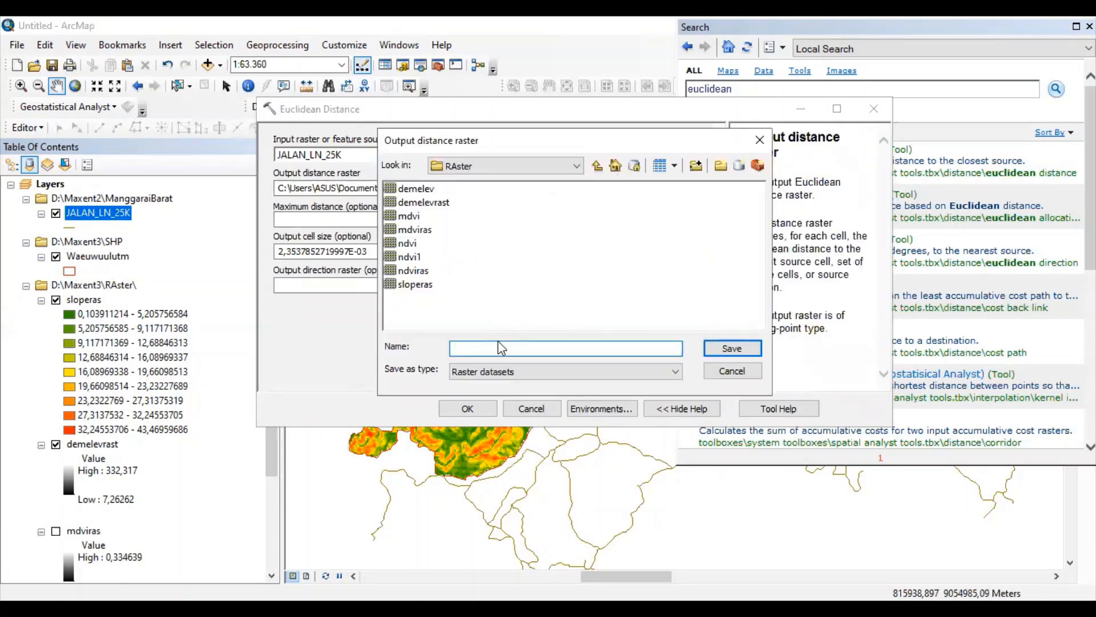
type("jala")
type("nras")
key("BackSpace")
key("BackSpace")
key("BackSpace")
key("BackSpace")
type("neuc")
left_click(723, 353)
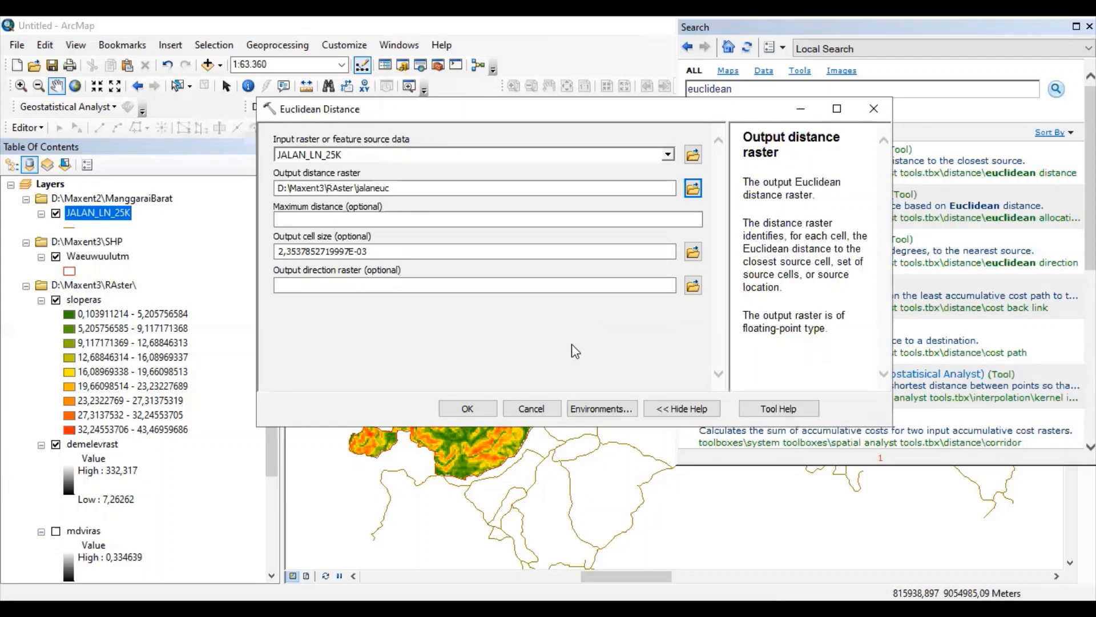
- Set the Euclidean Distance tool's output coordinate system environment to Same as Layer "ndviras"
left_click(586, 411)
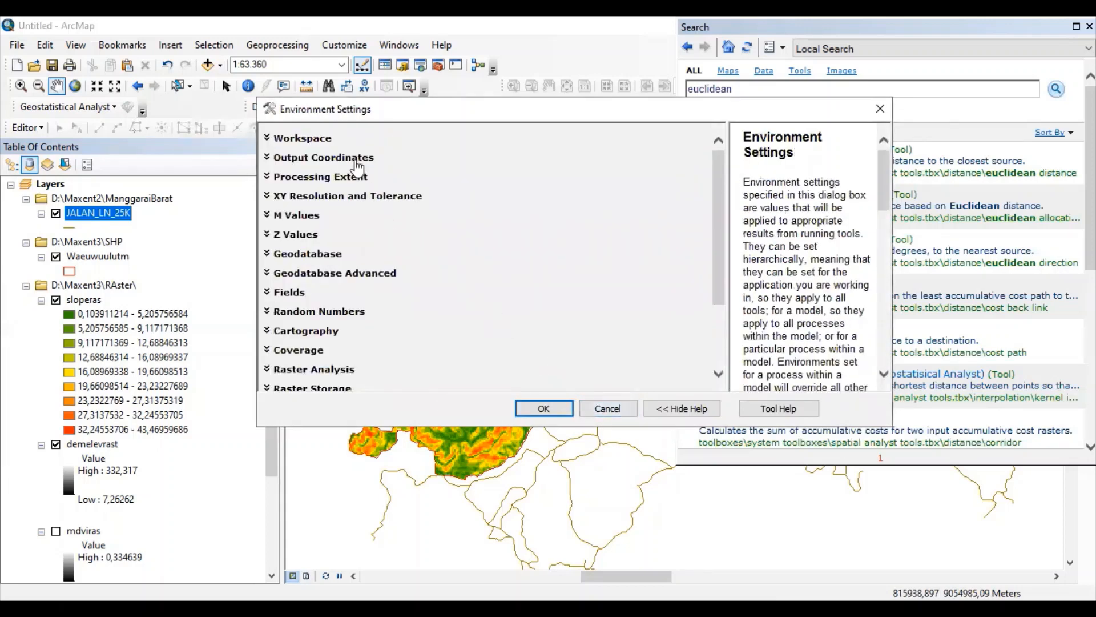
left_click(323, 157)
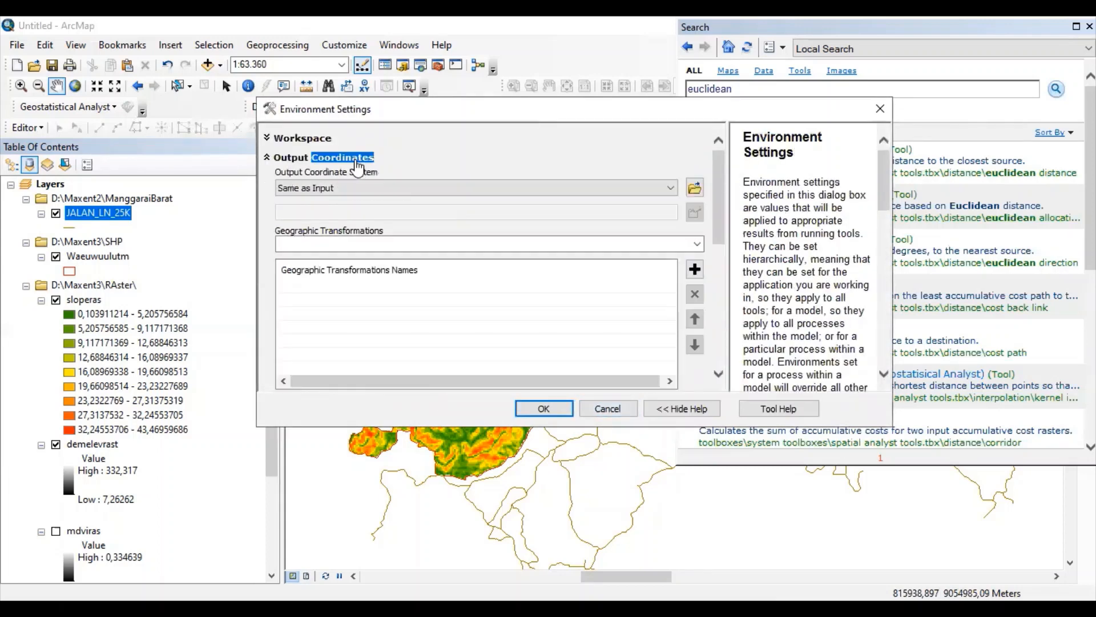
left_click(668, 190)
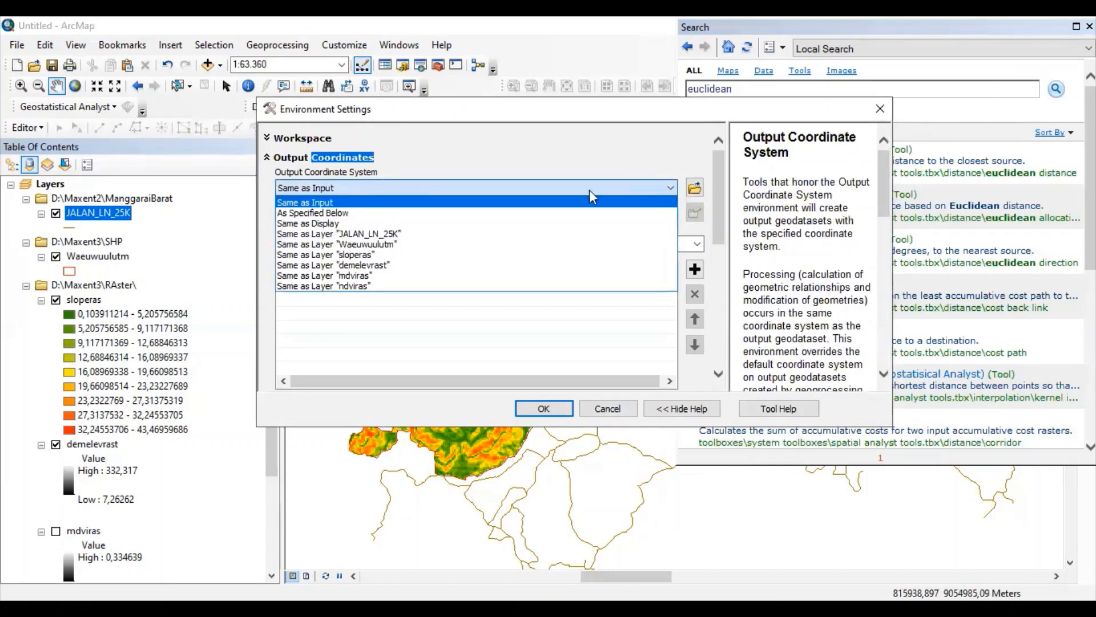
left_click(400, 293)
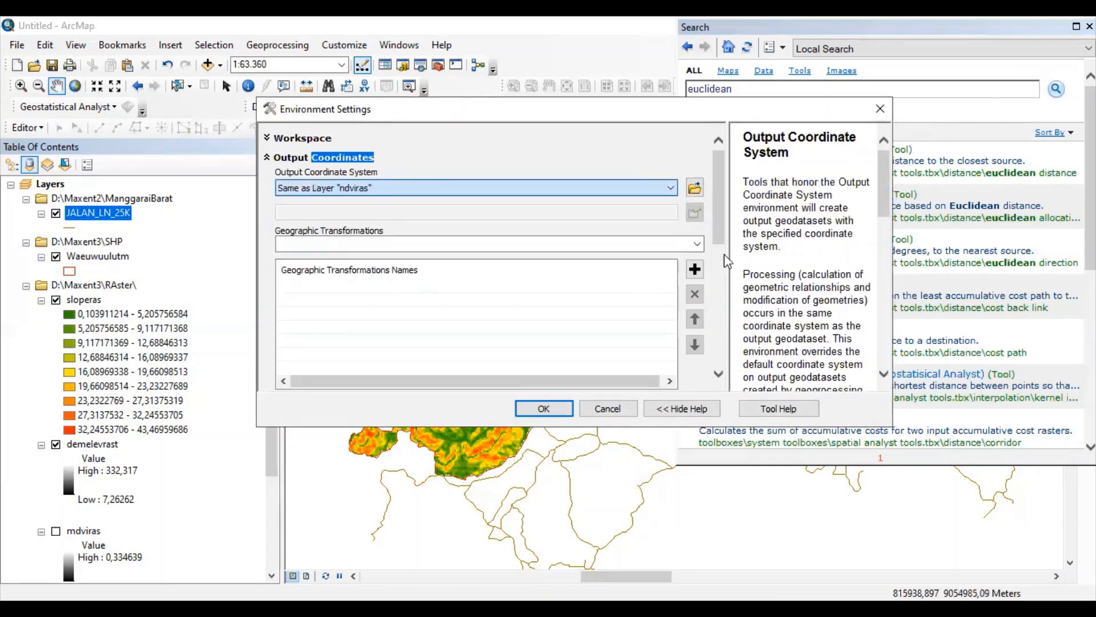
- Set the processing extent environment to Same as layer ndviras
left_click_drag(718, 203, 724, 283)
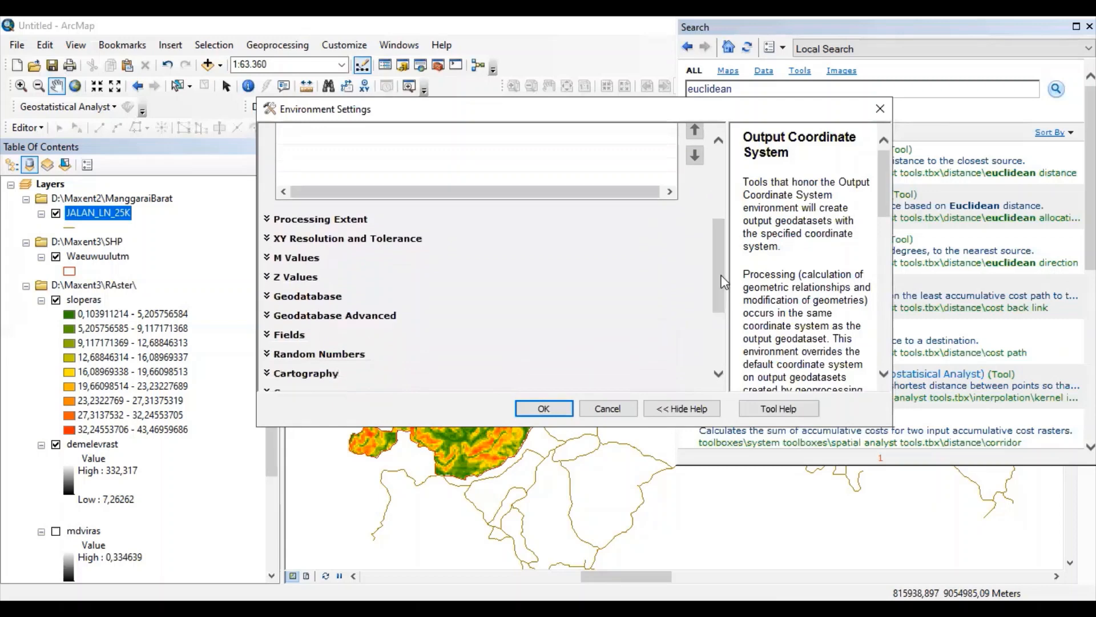
left_click(347, 220)
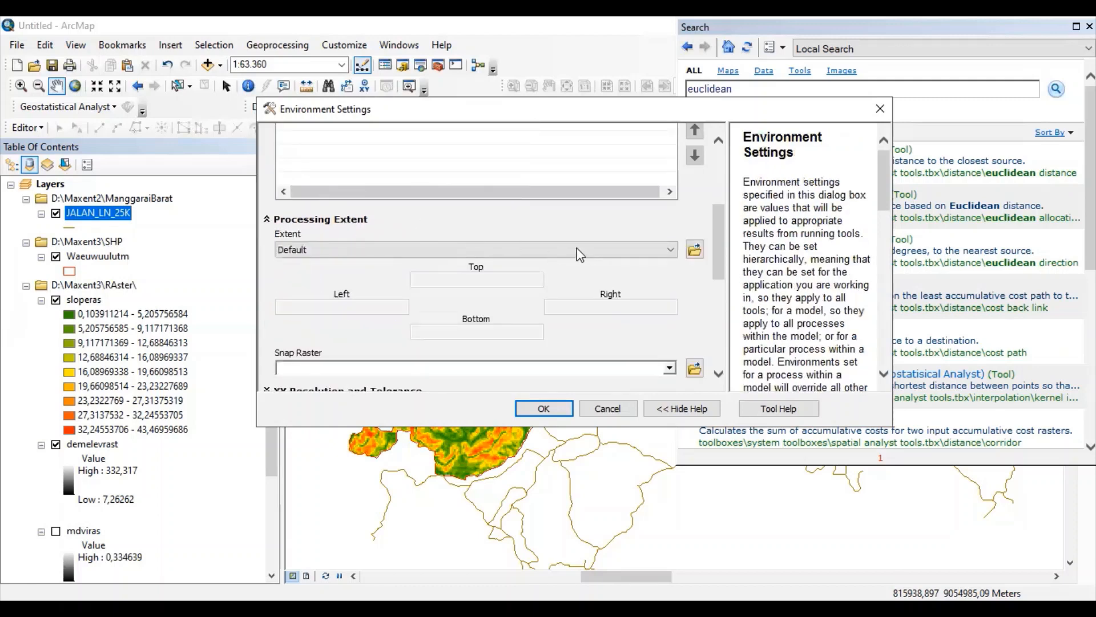
left_click(656, 249)
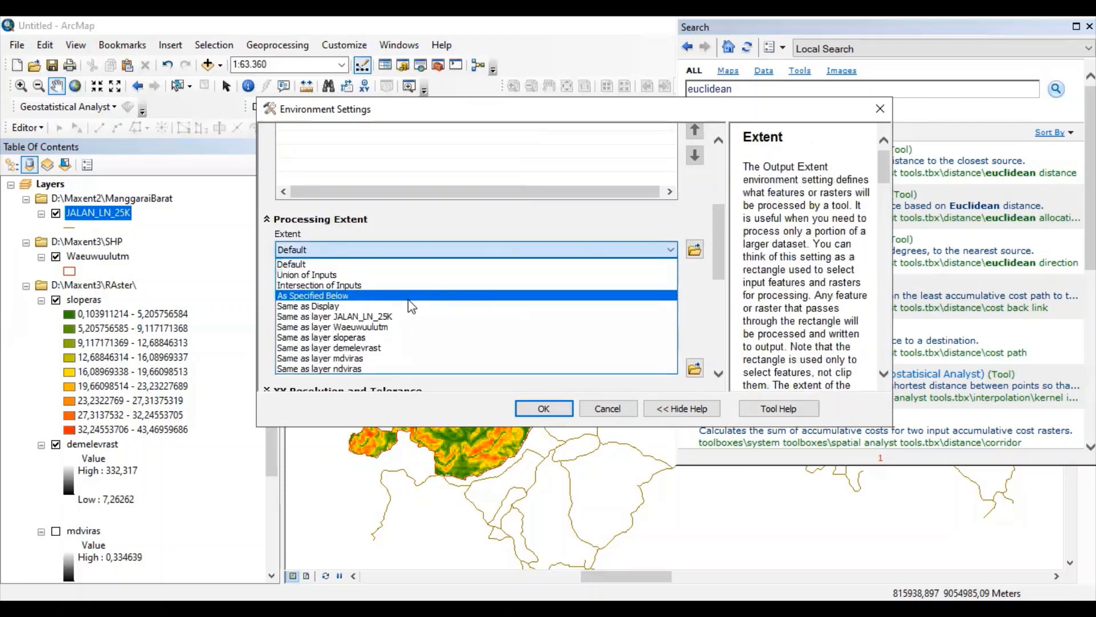
left_click(380, 368)
scroll(400, 337, "down", 5)
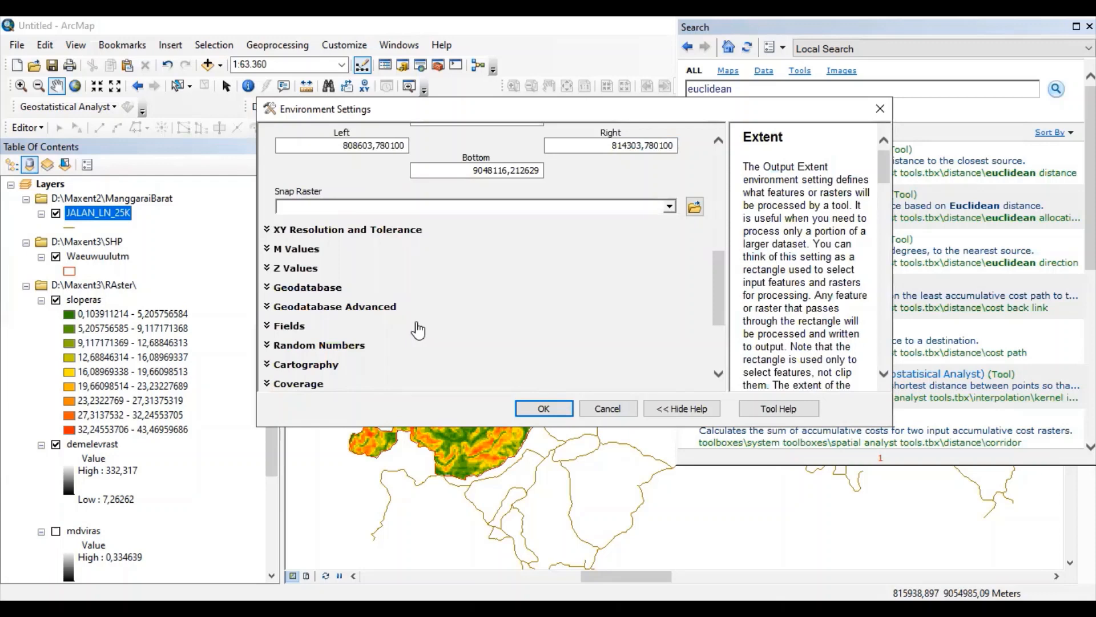
scroll(417, 330, "up", 5)
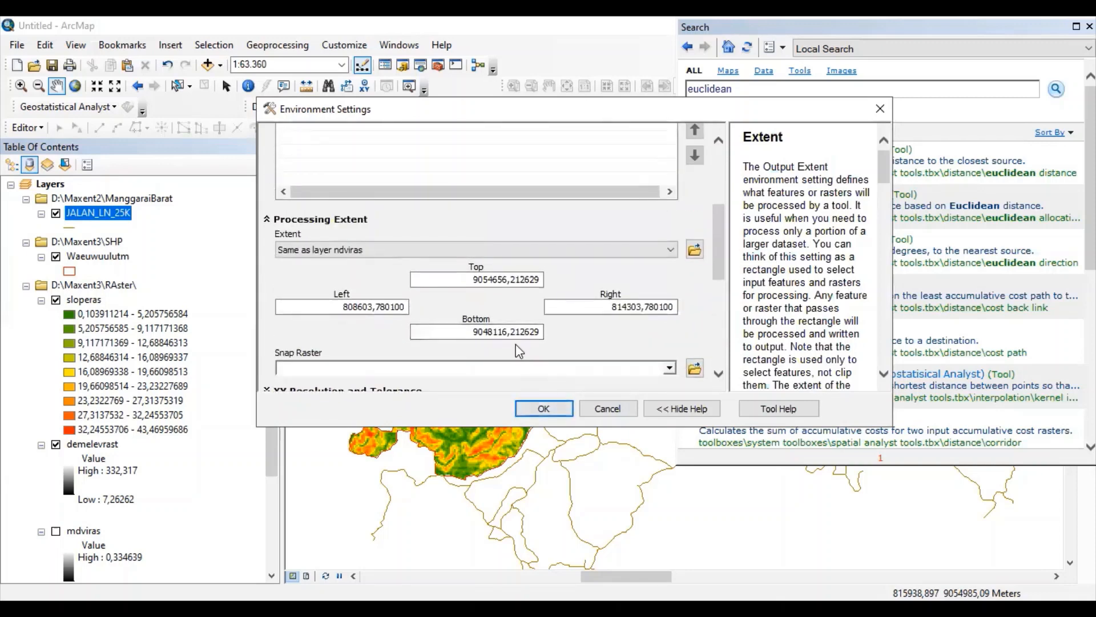
- Set the raster analysis cell size to match layer ndviras and run Euclidean Distance on JALAN_LN_25K with output jalaneuc
scroll(516, 348, "down", 3)
scroll(518, 352, "down", 7)
scroll(518, 352, "down", 1)
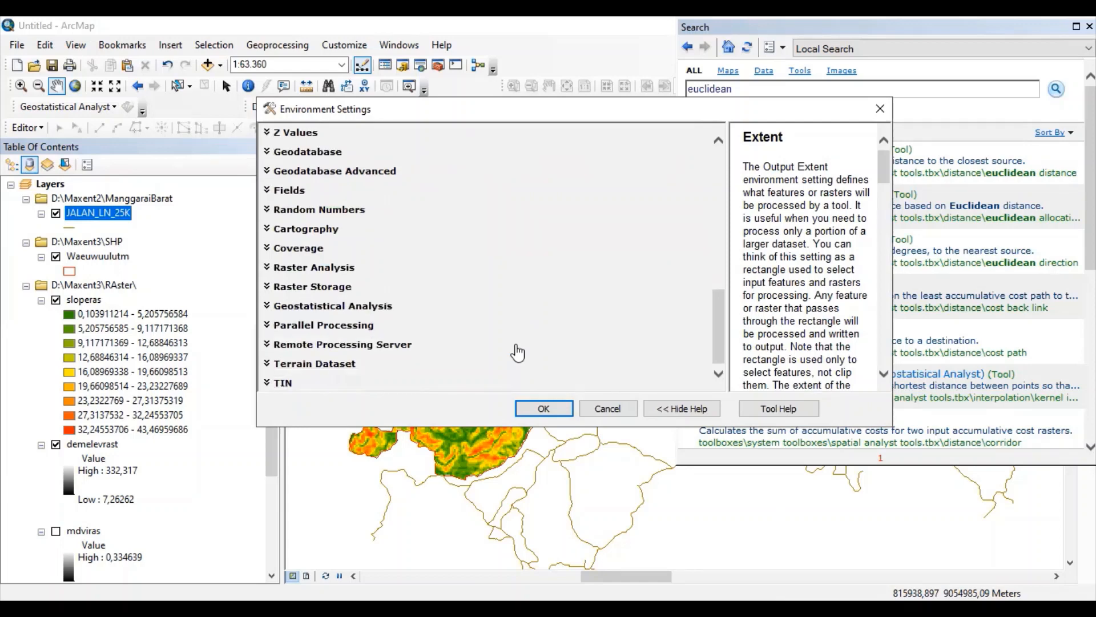
left_click(324, 268)
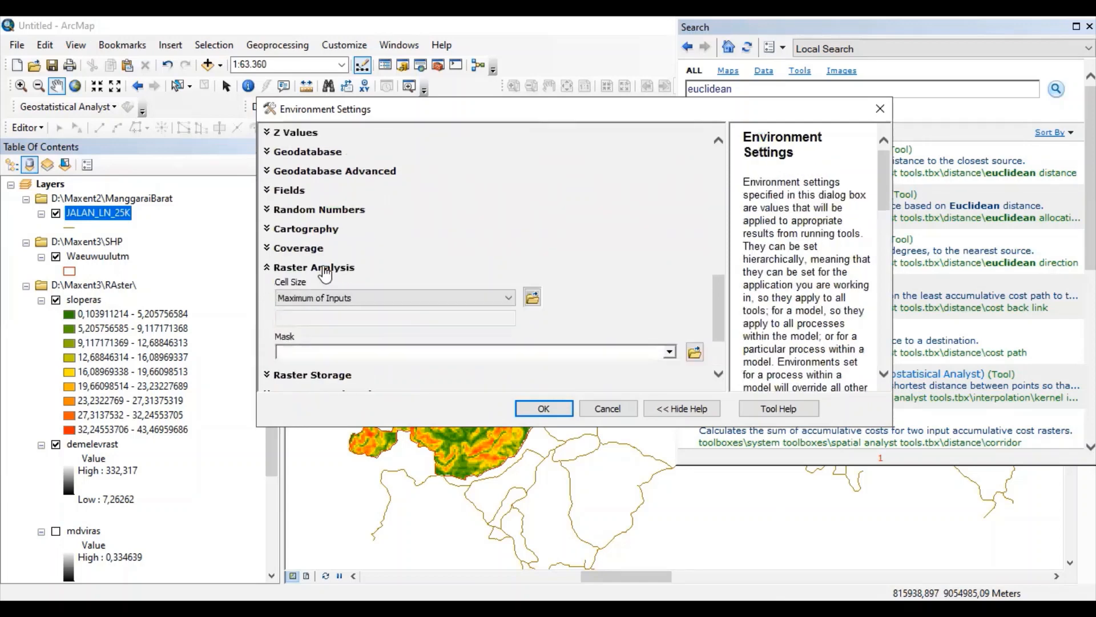
left_click(506, 295)
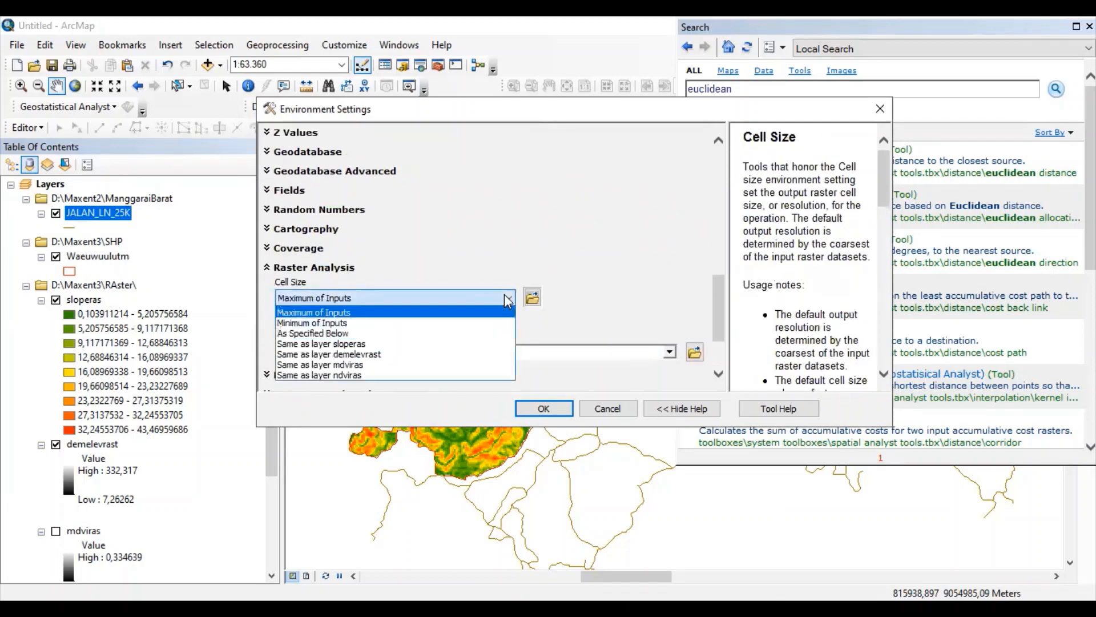
left_click(360, 375)
left_click(544, 408)
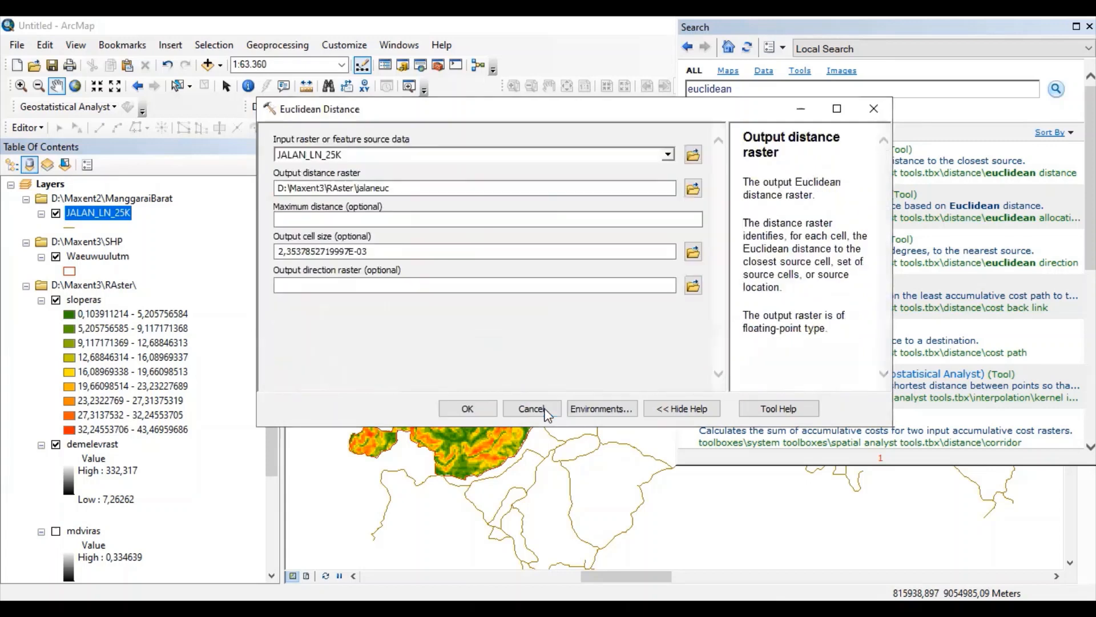
left_click(467, 409)
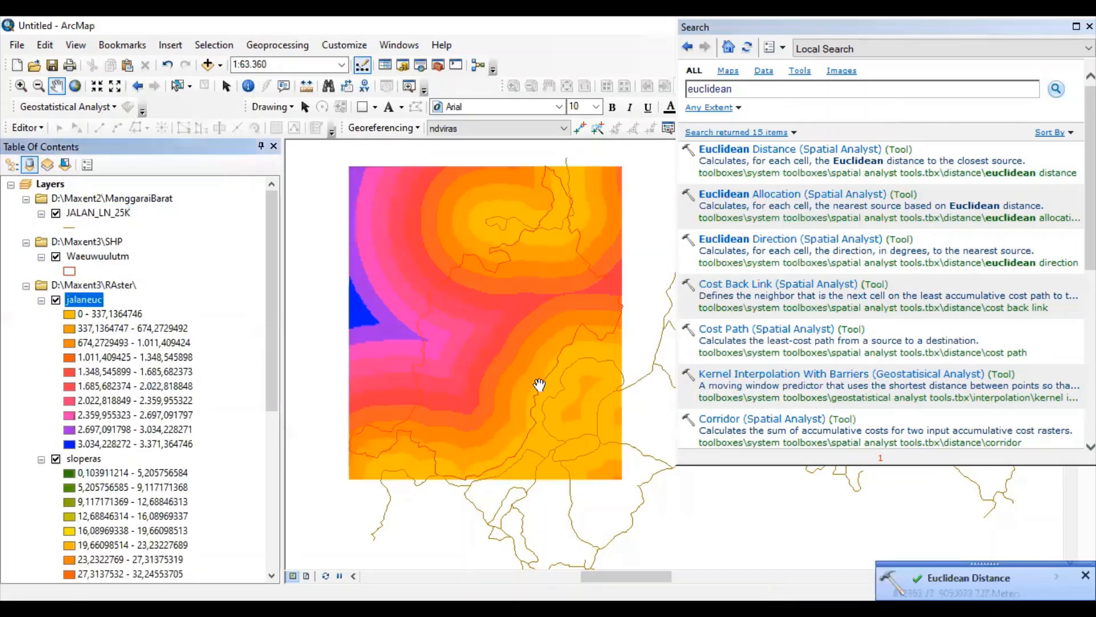
scroll(555, 380, "down", 1)
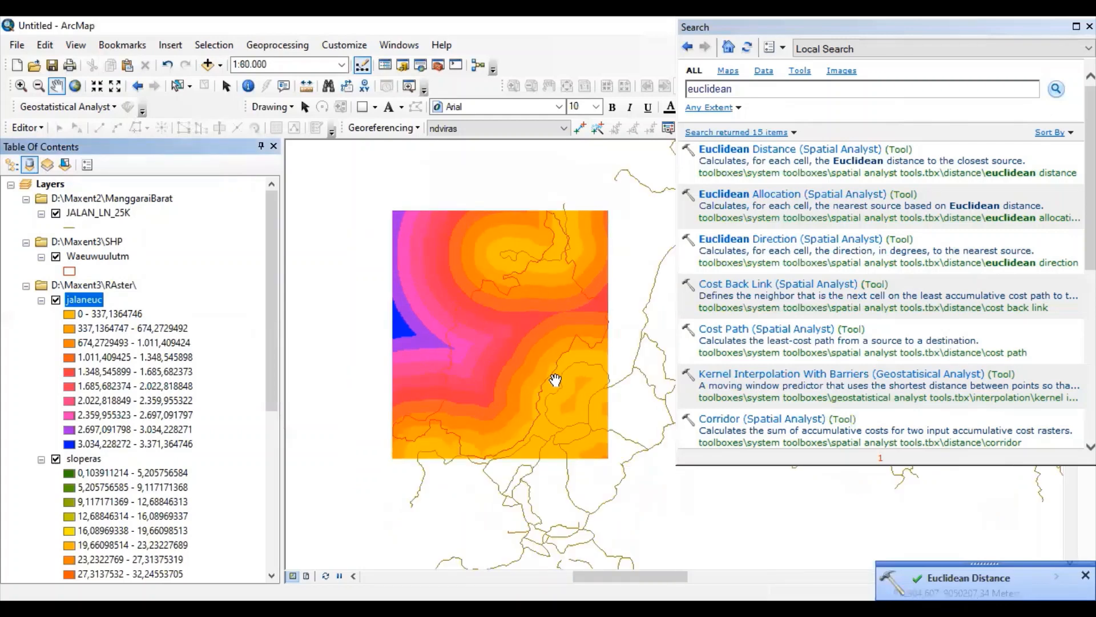
- Search for "extract by mask" and open the Extract by Mask (Spatial Analyst) tool
right_click(97, 306)
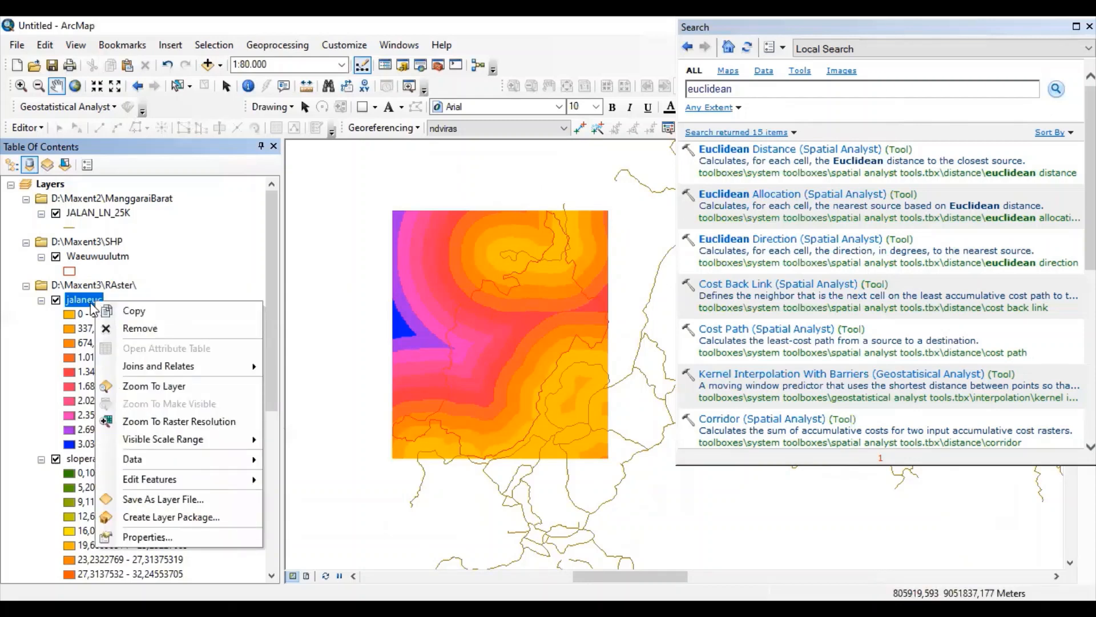
left_click(86, 306)
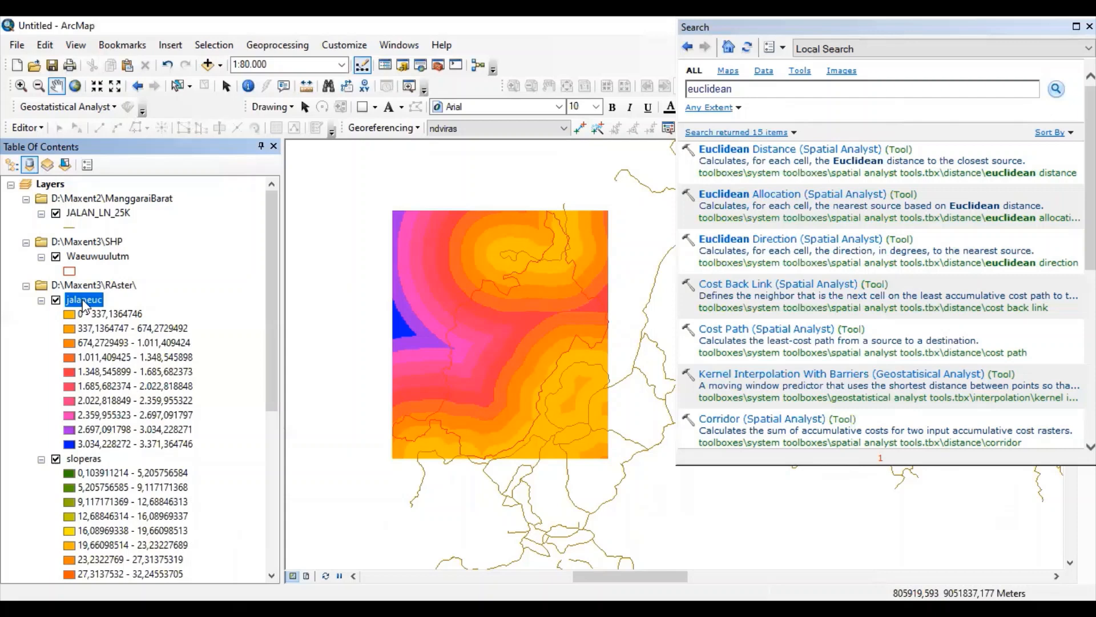
left_click(765, 88)
type("extract")
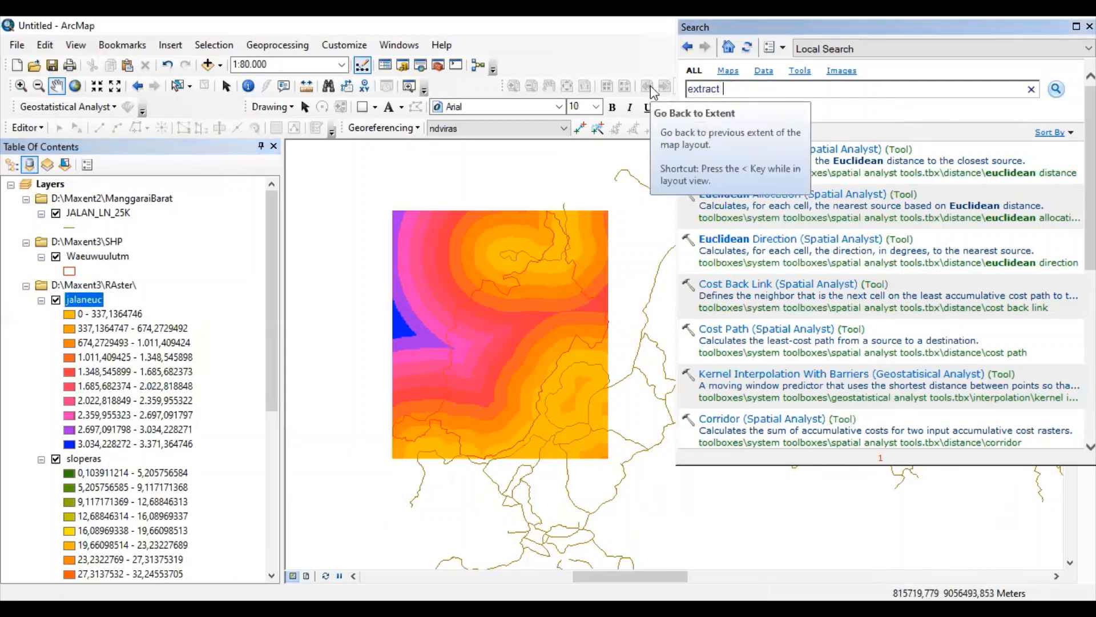
type(" by mask")
key("Return")
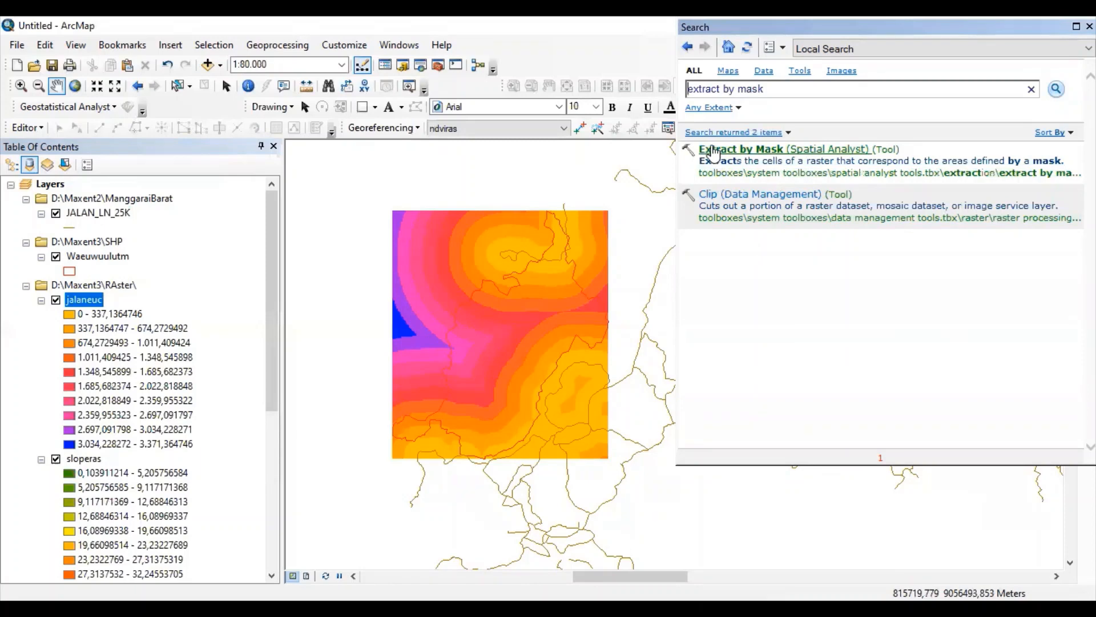
left_click(712, 150)
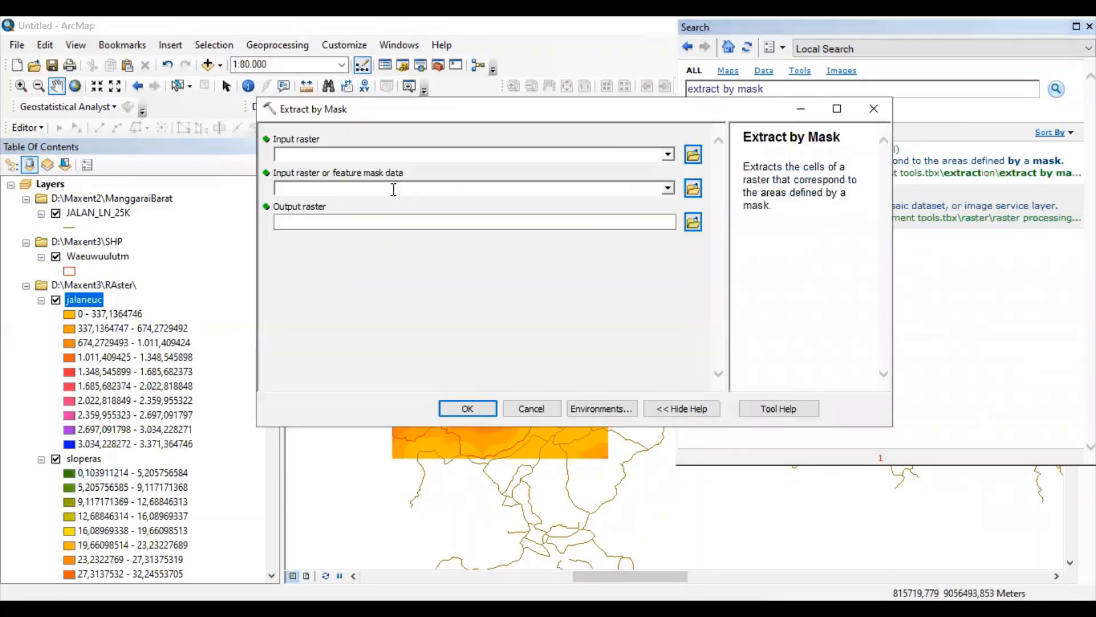
- Extract jalaneuc using Waeuwuulutm as the mask, saving the output as D:\Maxent3\RAster\jalanrast, and hide the jalaneuc layer
left_click_drag(94, 303, 354, 154)
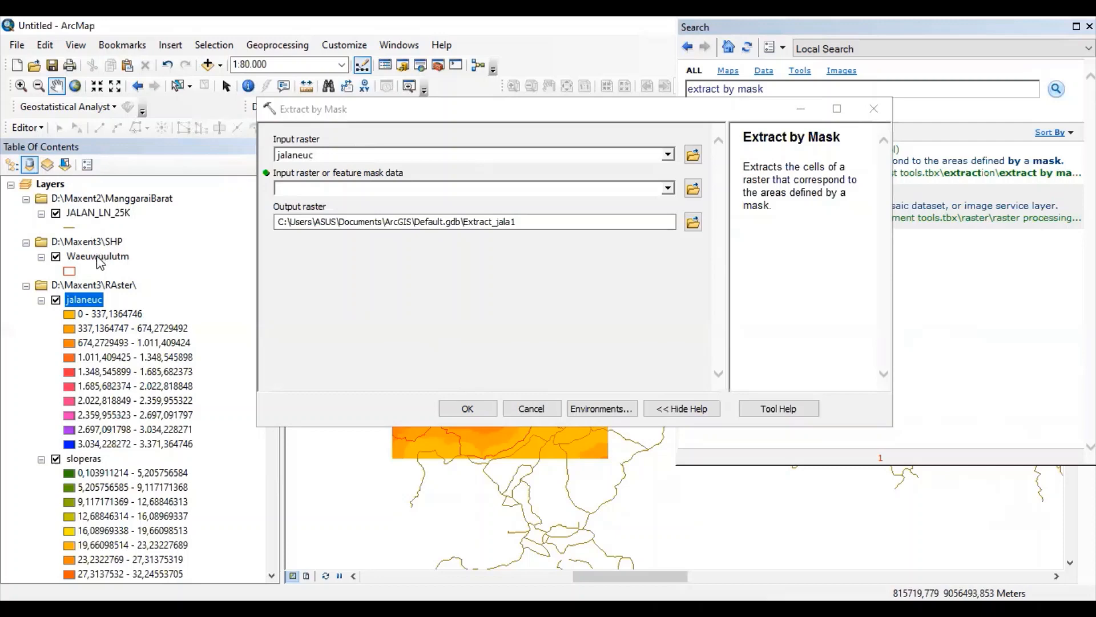
left_click_drag(98, 256, 334, 191)
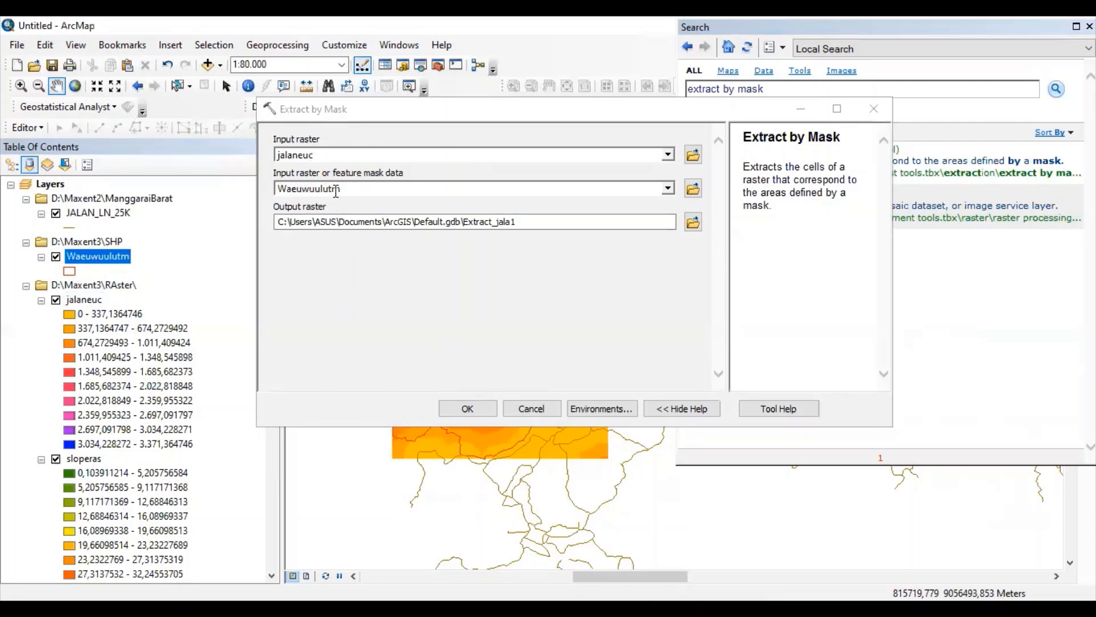
left_click(693, 221)
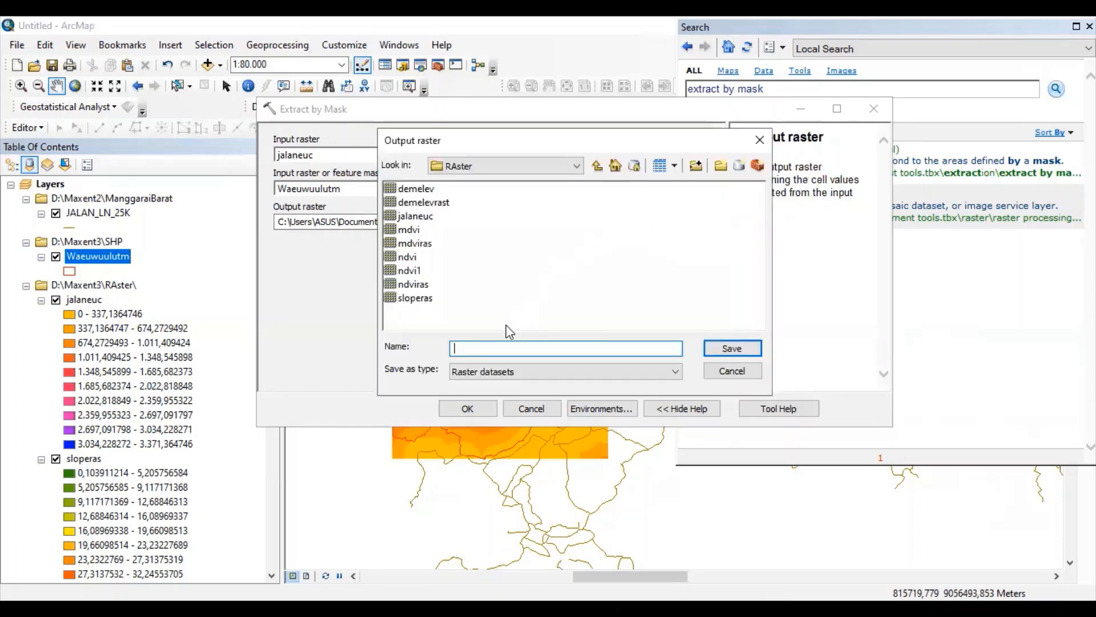
type("jalanrast")
left_click(721, 348)
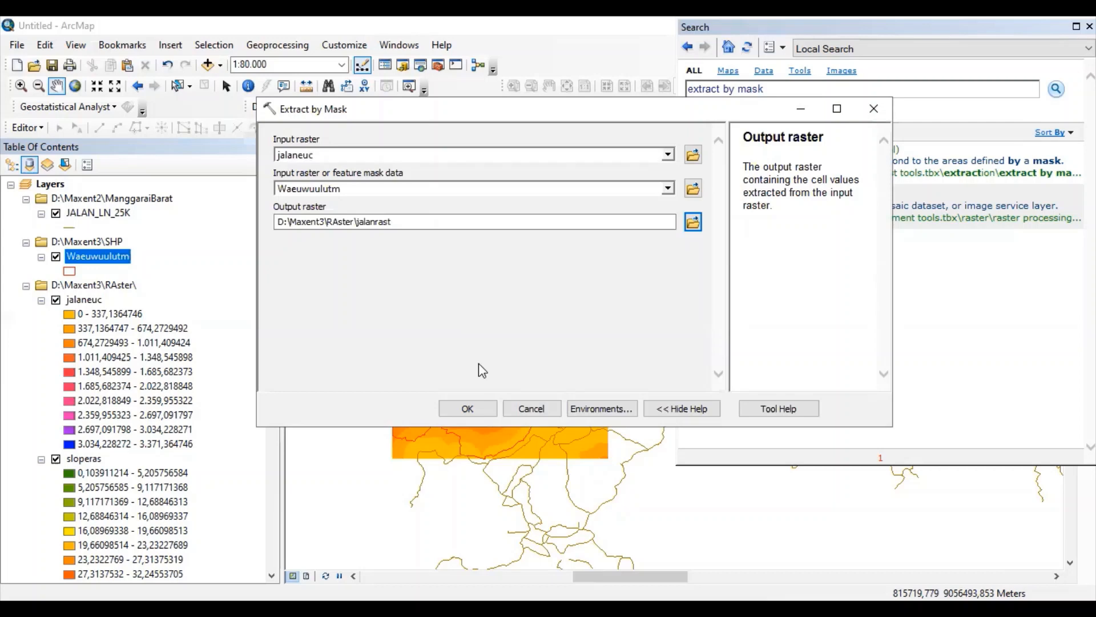
left_click(465, 409)
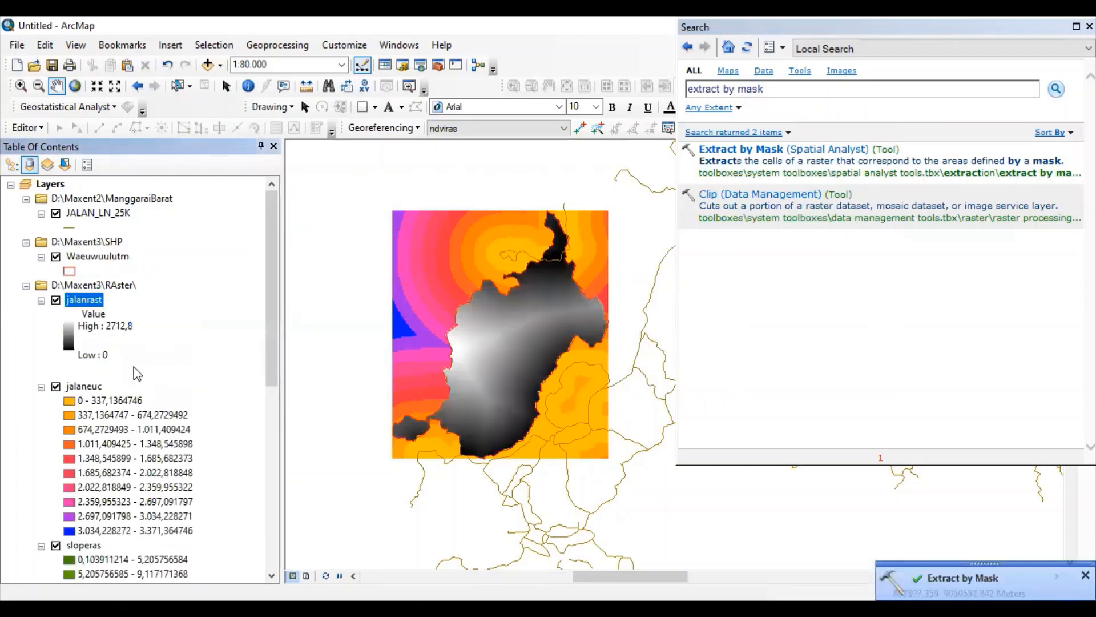
left_click(56, 387)
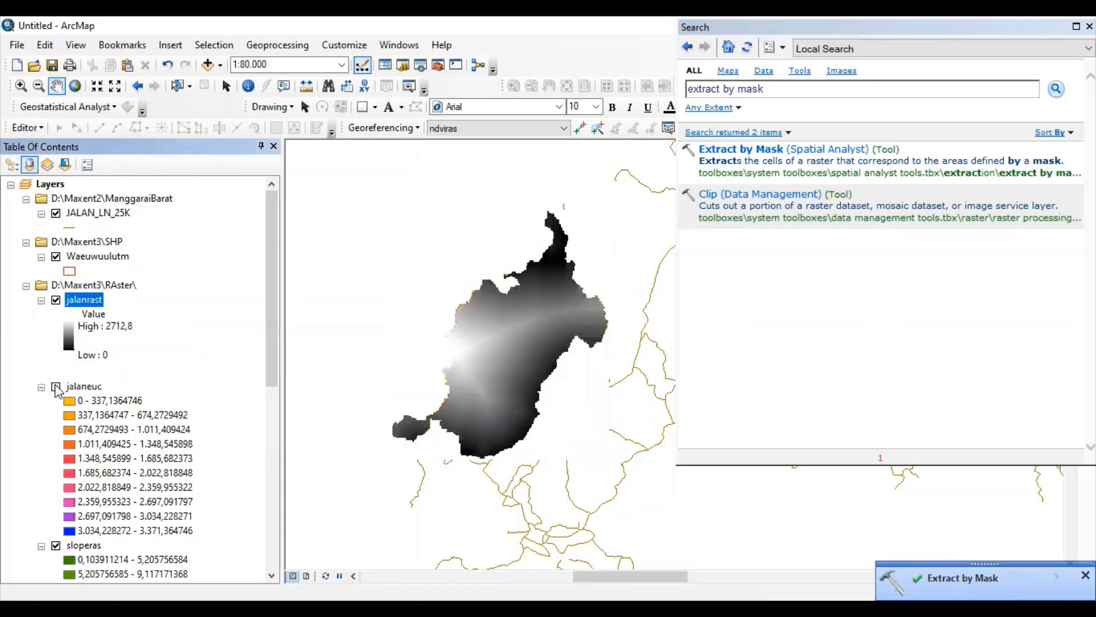
- Review the jalanrast layer's source properties, including its raster information, extent, spatial reference and statistics
right_click(93, 307)
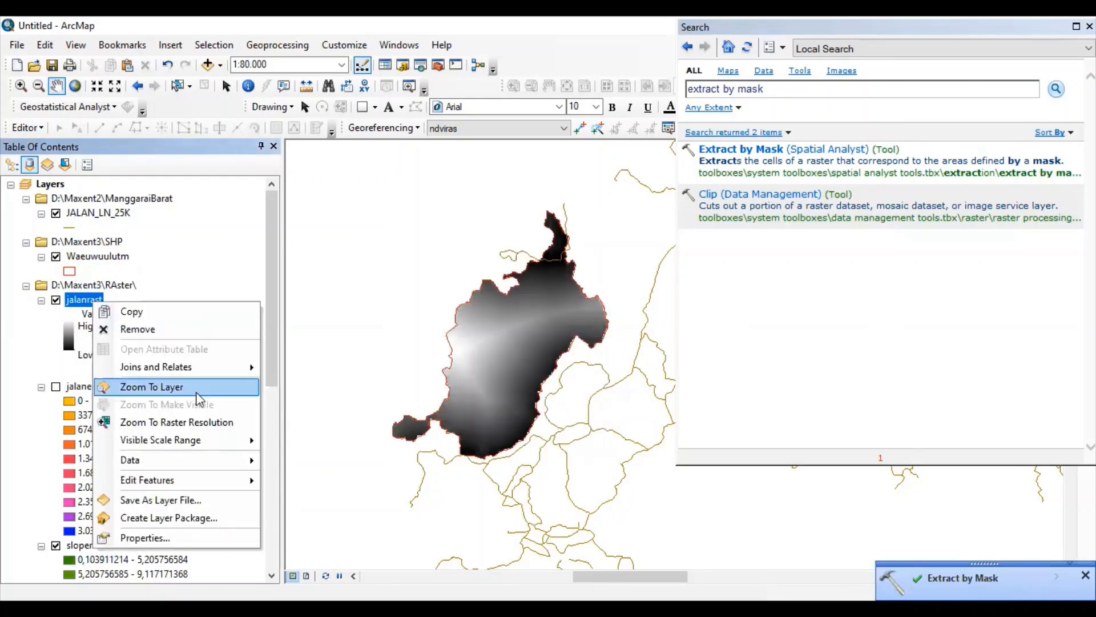
left_click(144, 538)
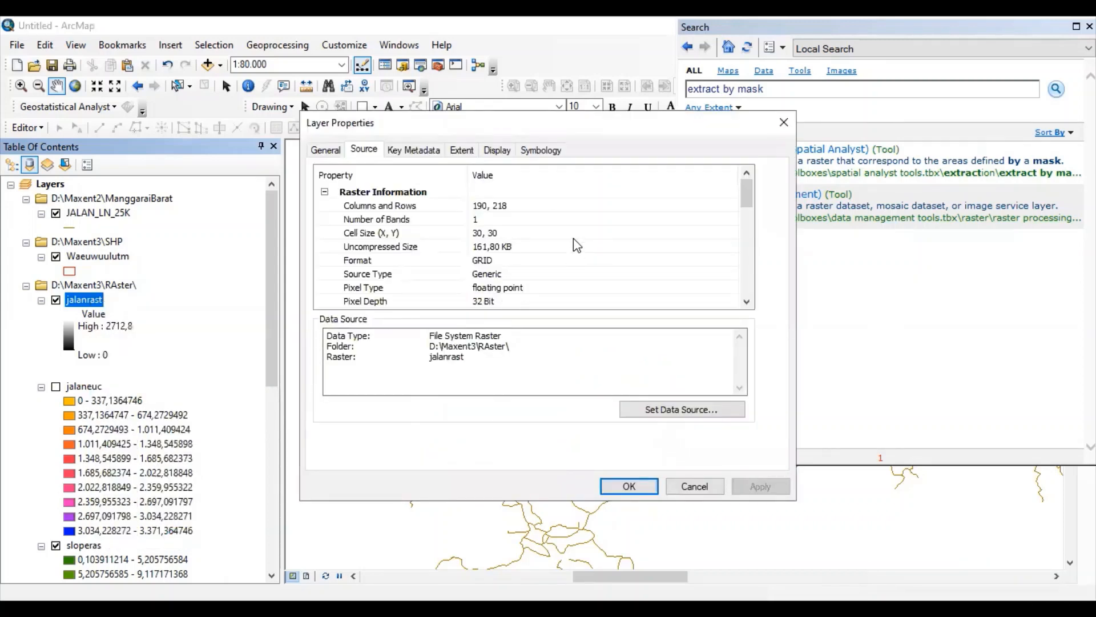
scroll(574, 238, "down", 1)
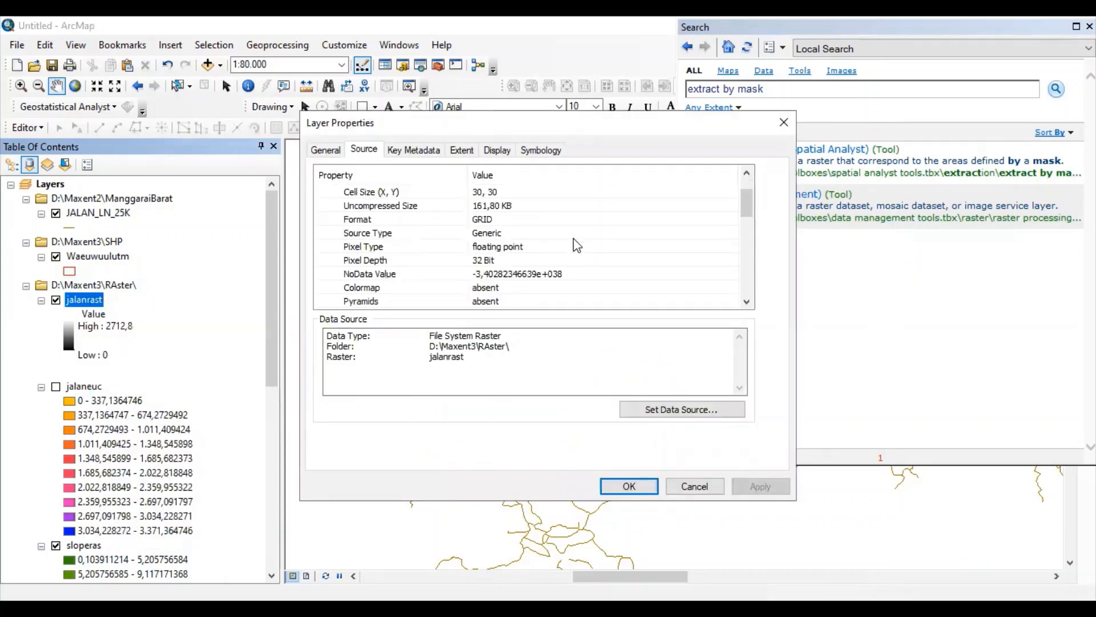
scroll(574, 240, "down", 2)
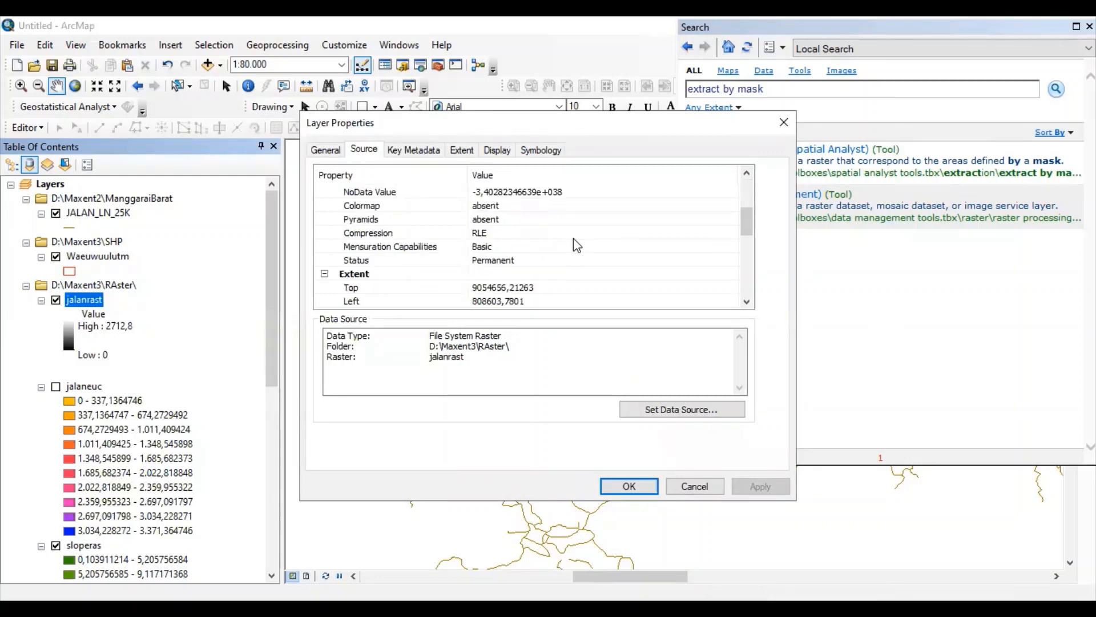
scroll(577, 245, "down", 1)
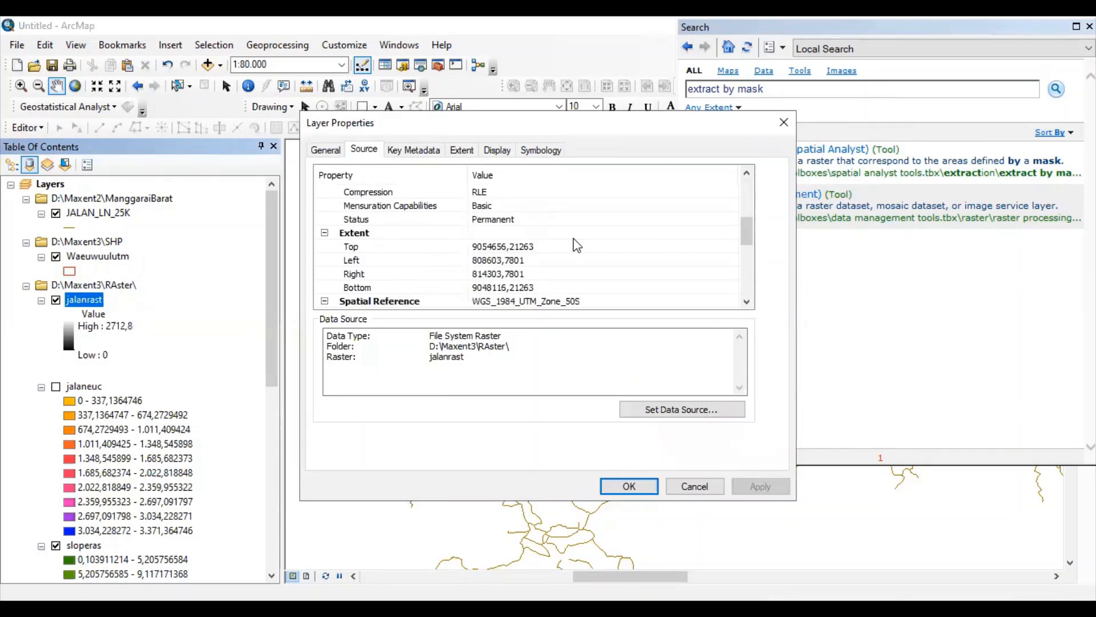
scroll(574, 240, "down", 3)
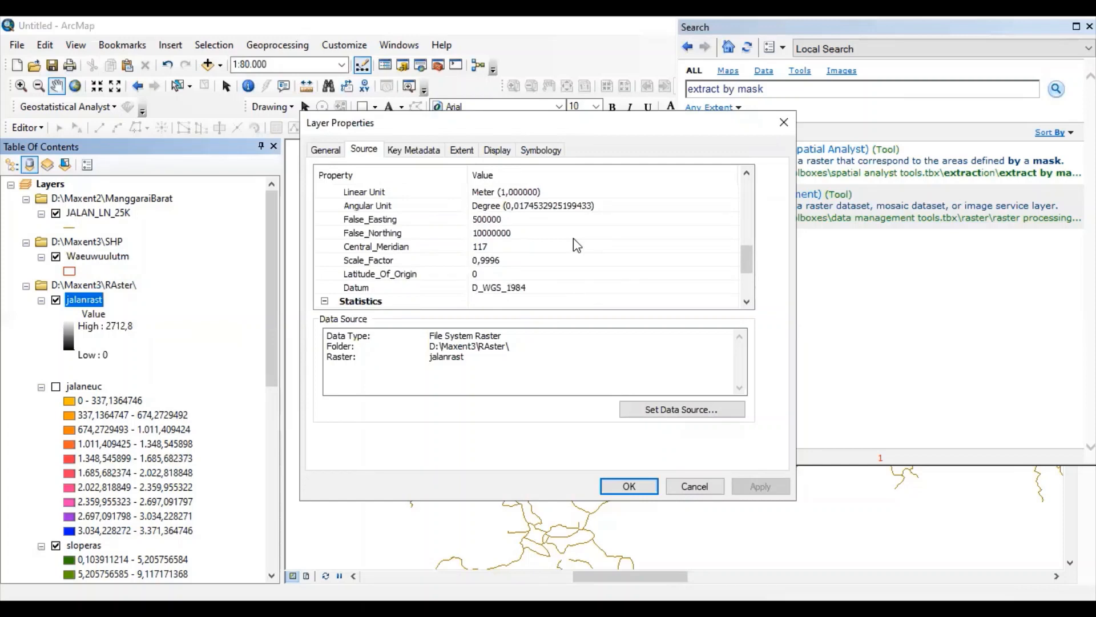
scroll(573, 238, "down", 3)
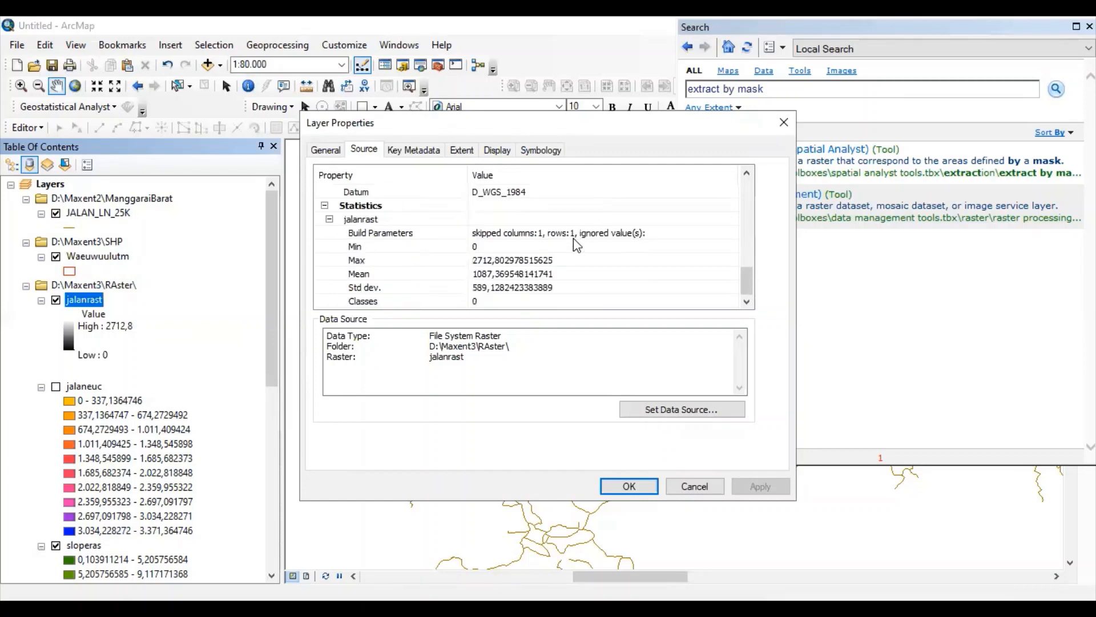
left_click(629, 485)
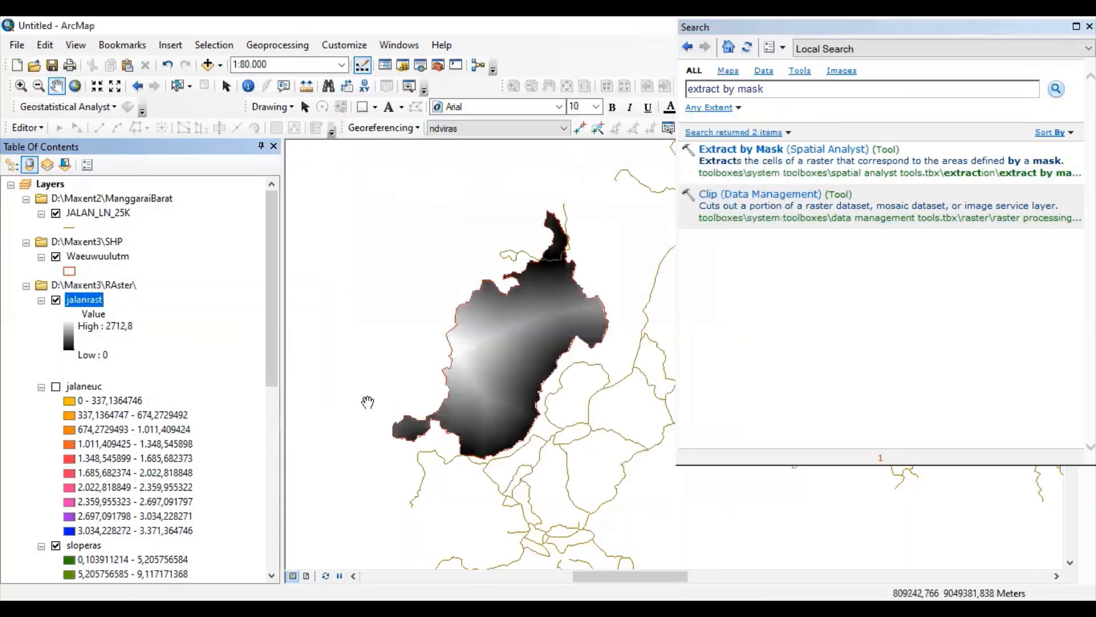
- Toggle jalanrast off and on to compare it with the slope layer, and remove the jalaneuc layer from the map
left_click(57, 300)
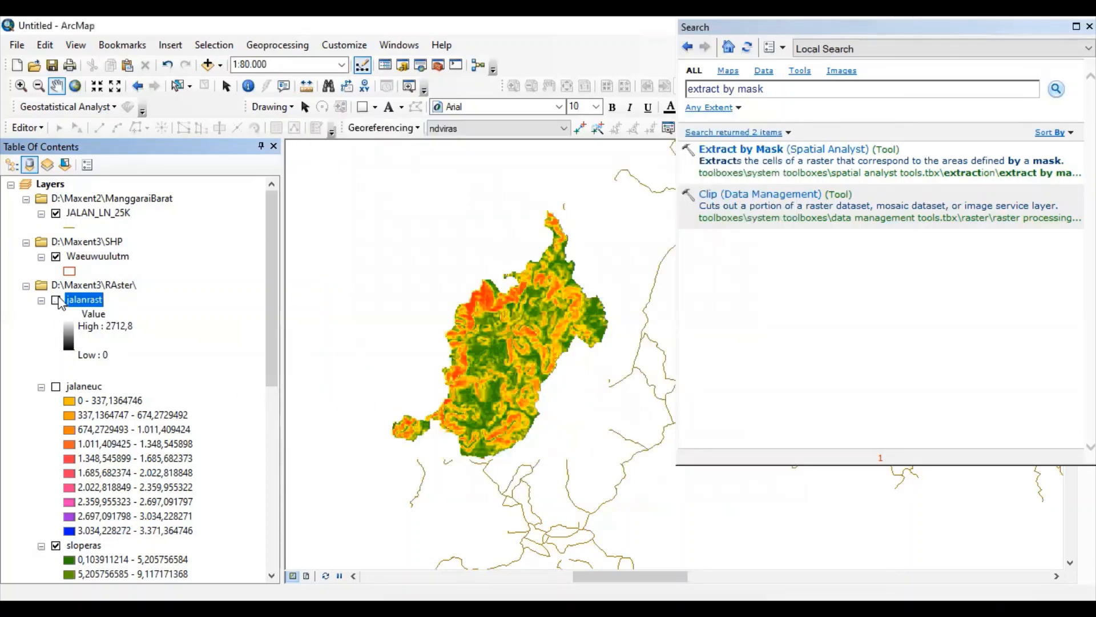
left_click(56, 300)
left_click(80, 386)
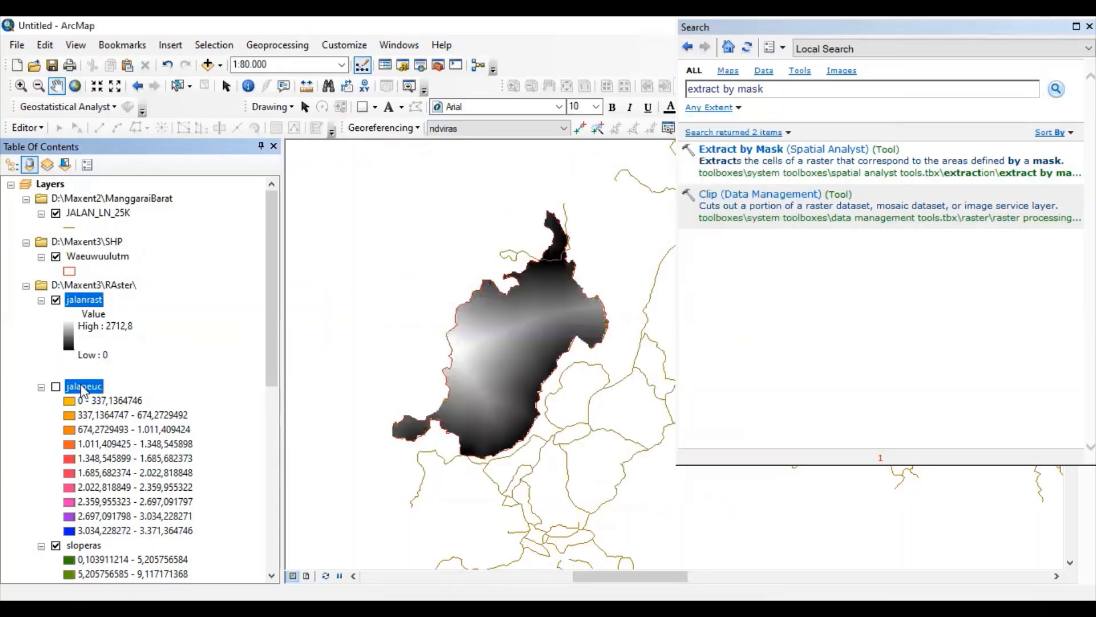
right_click(80, 384)
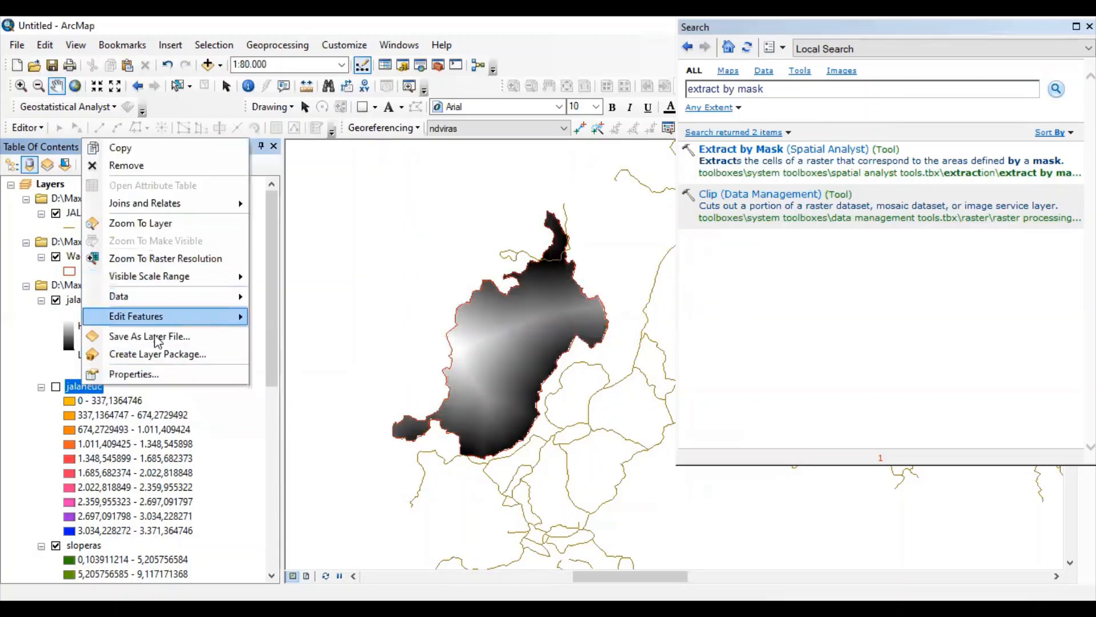
left_click(123, 165)
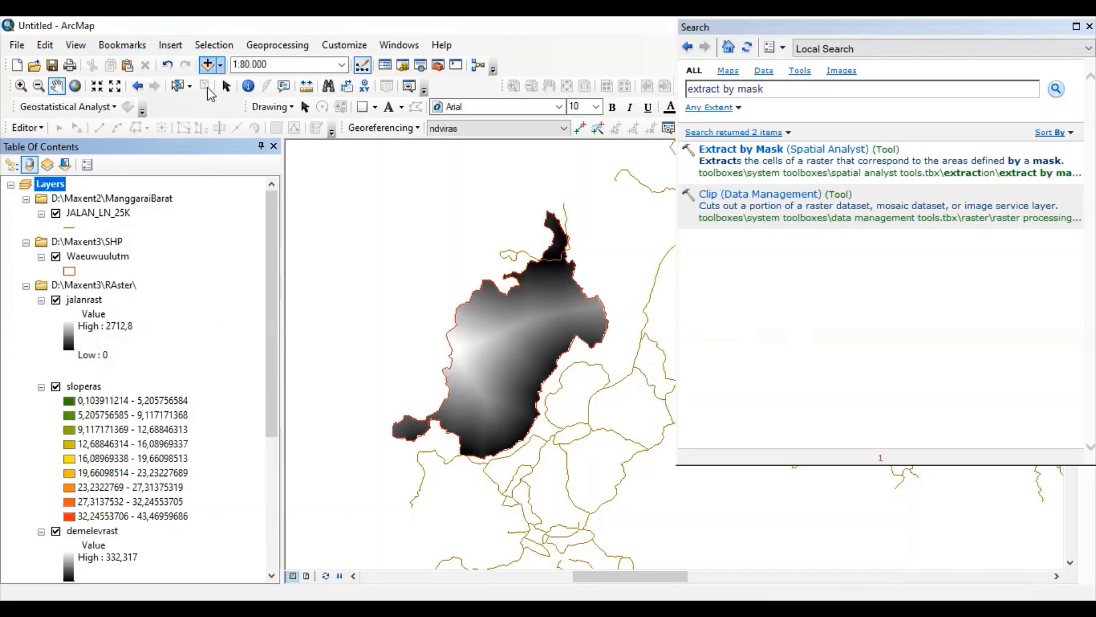
- Add the river line shapefile SUNGAI_LN_25K.shp from the ManggaraiBarat folder to the map
left_click(207, 64)
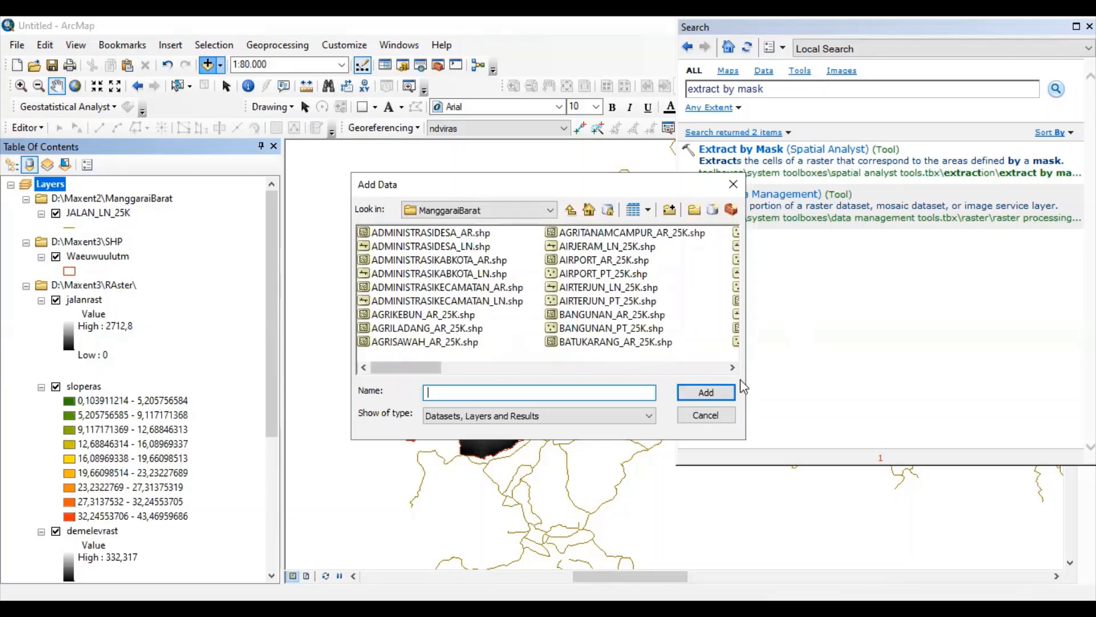
left_click(731, 367)
left_click(732, 368)
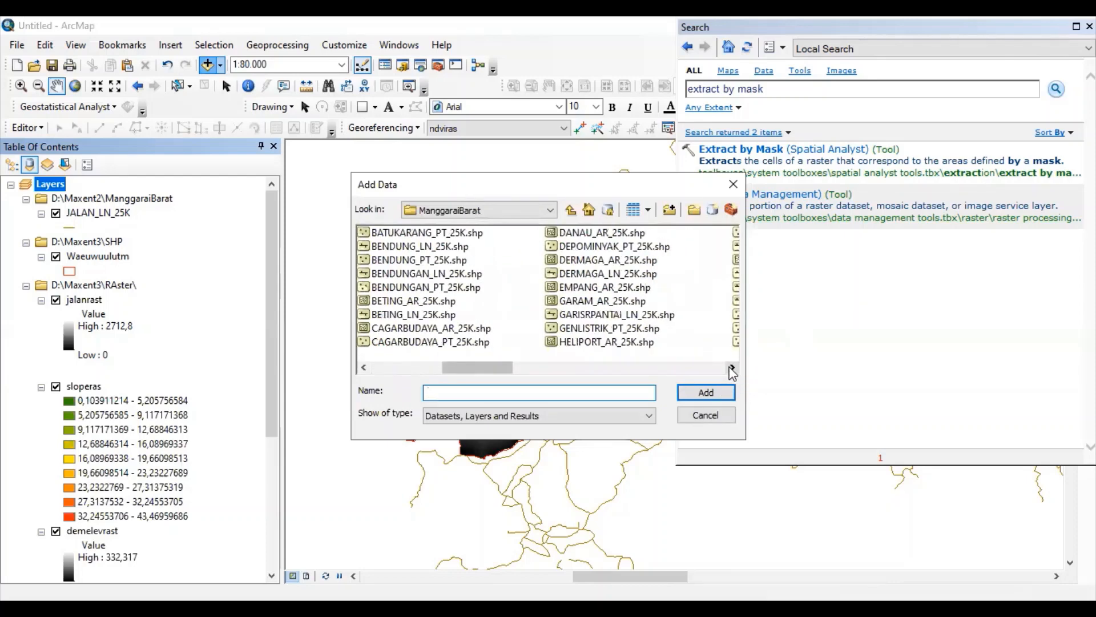
left_click(732, 368)
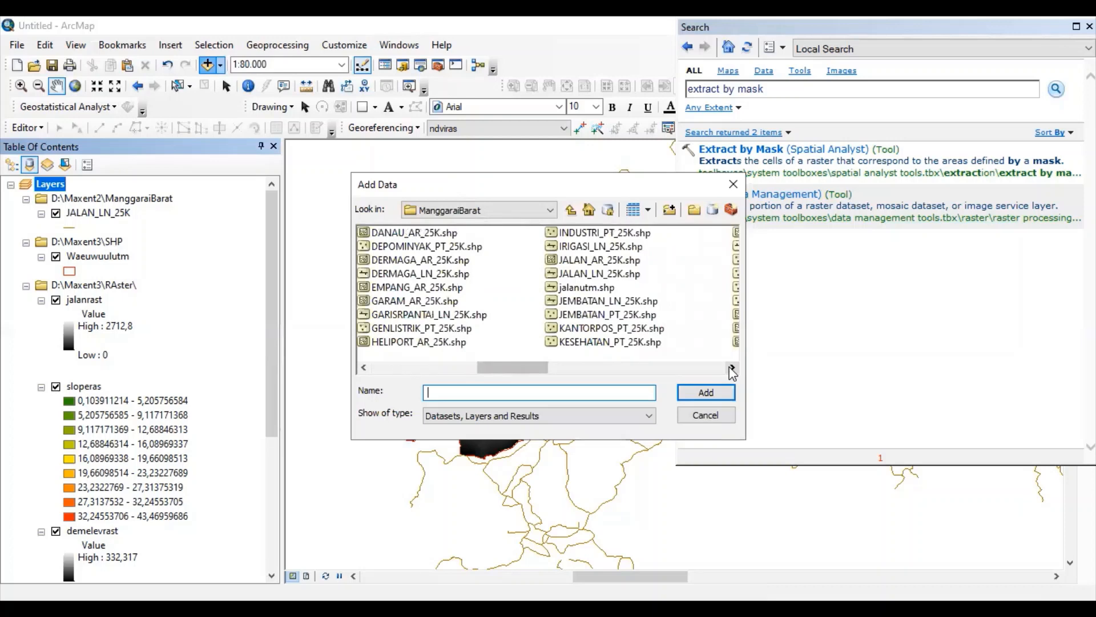
left_click(732, 368)
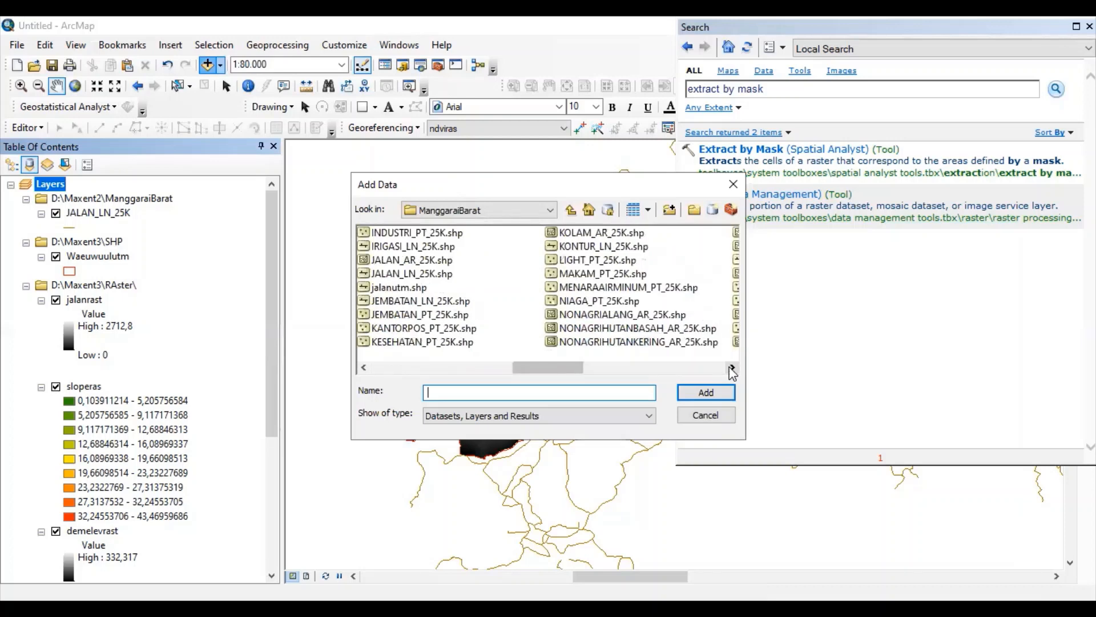
left_click(732, 368)
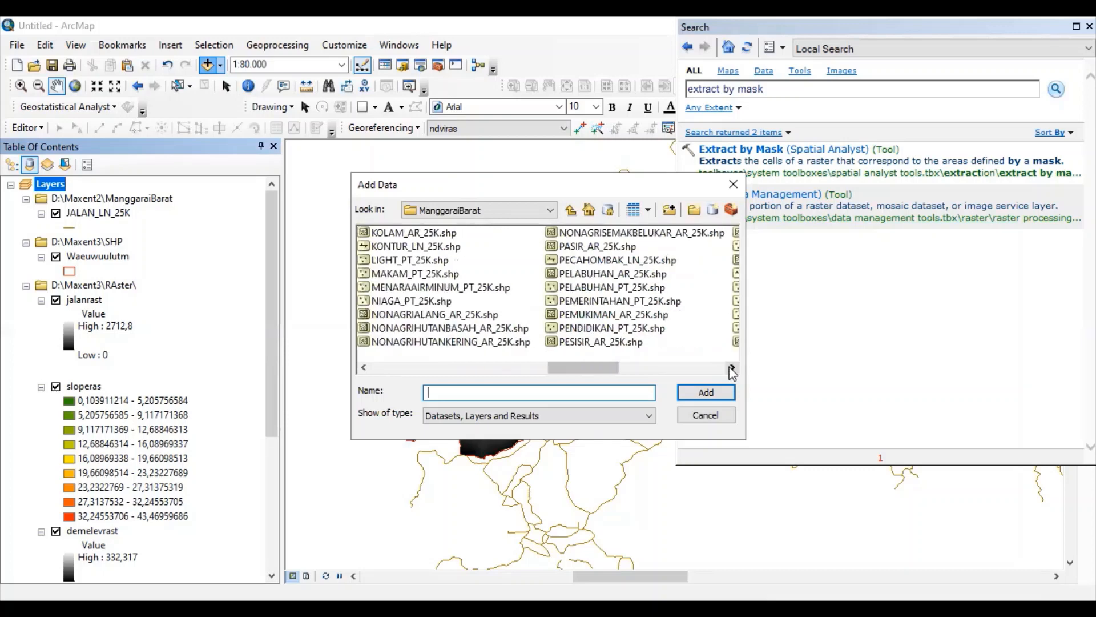
left_click(732, 367)
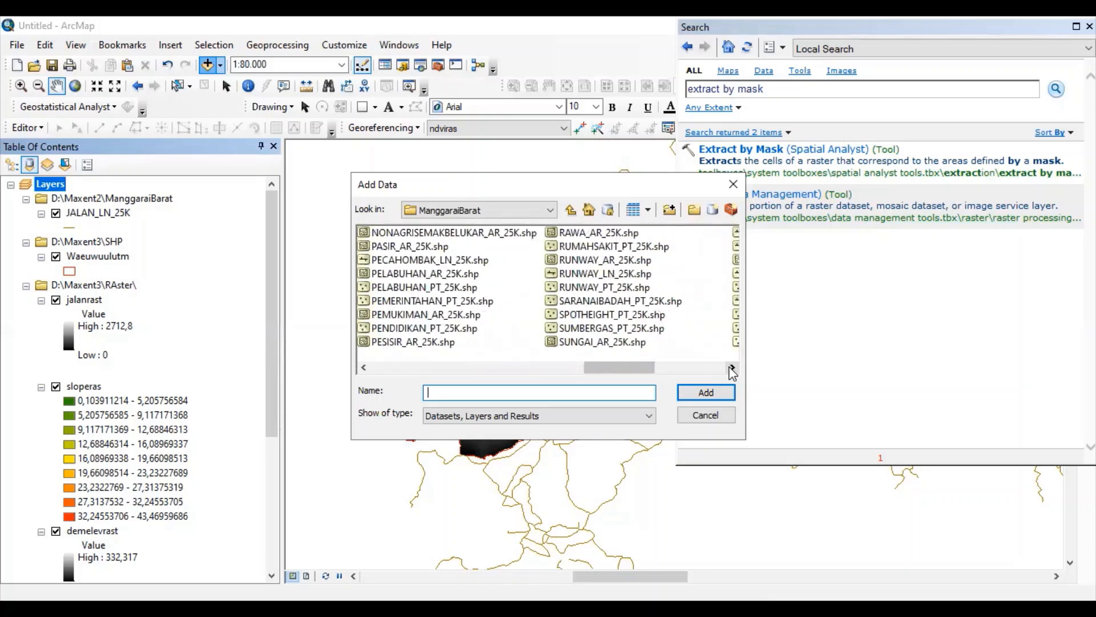
left_click(732, 368)
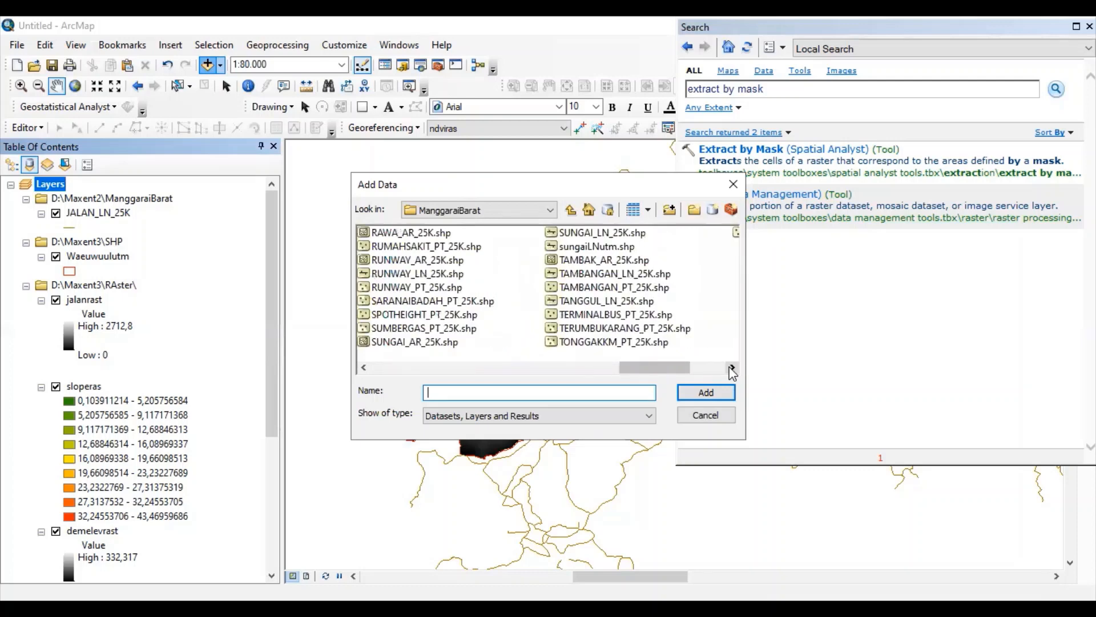
left_click(604, 233)
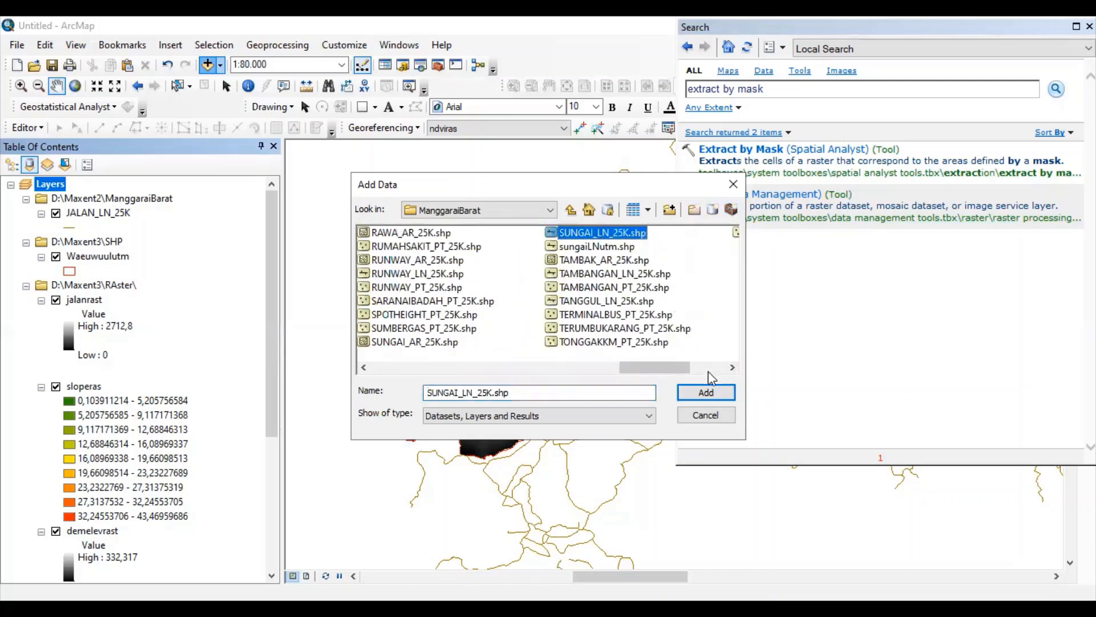
left_click(706, 393)
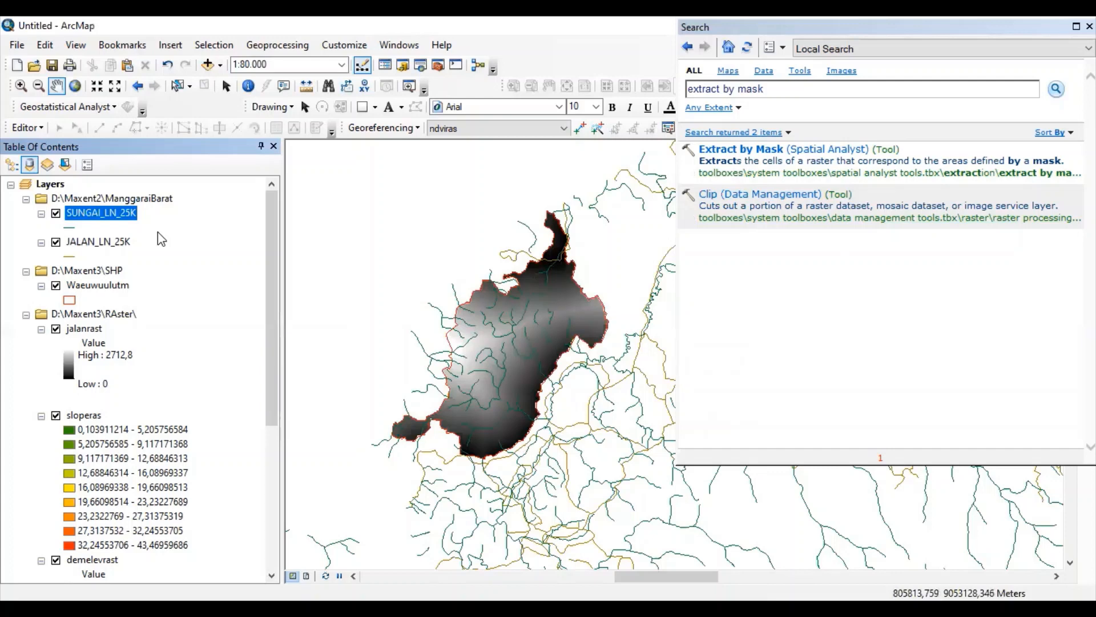
- Check the extent and coordinate system in the SUNGAI_LN_25K layer's source properties
right_click(95, 216)
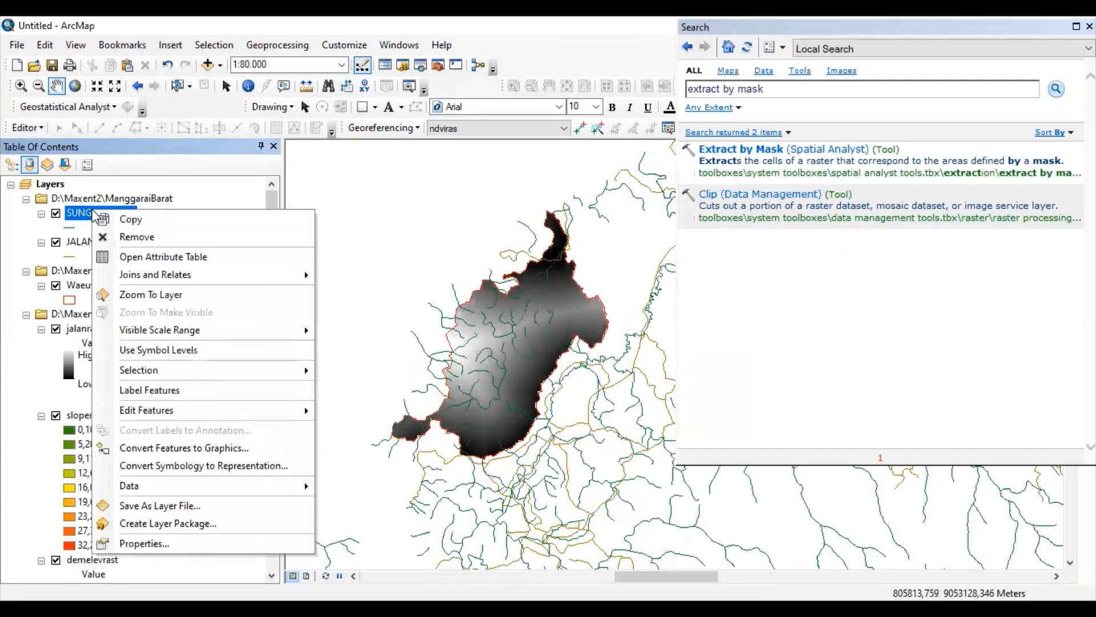
left_click(189, 545)
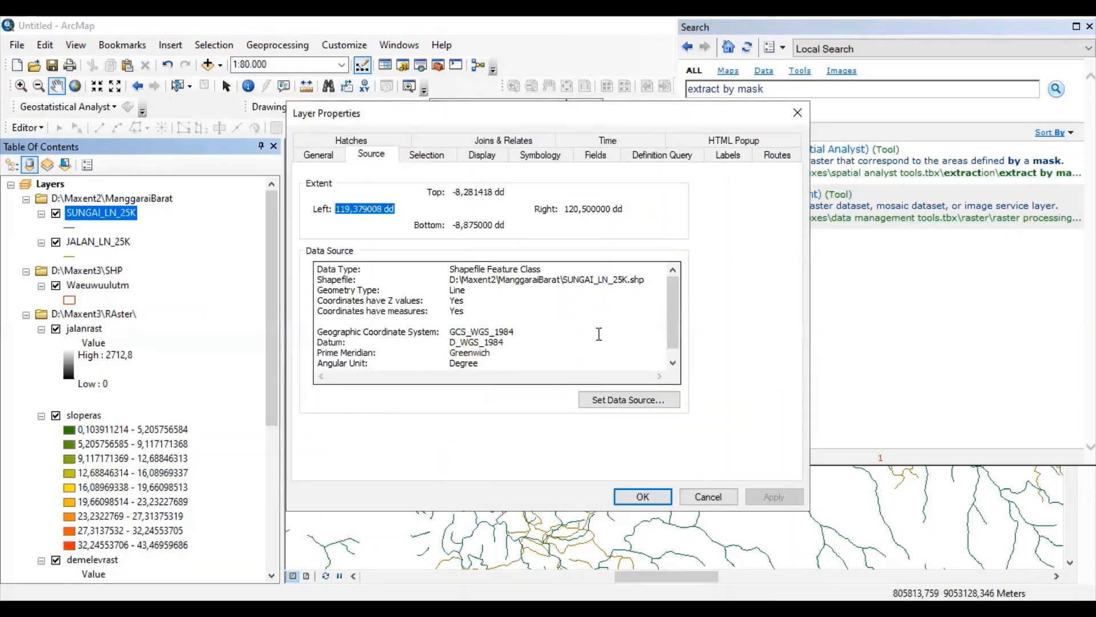
left_click(708, 496)
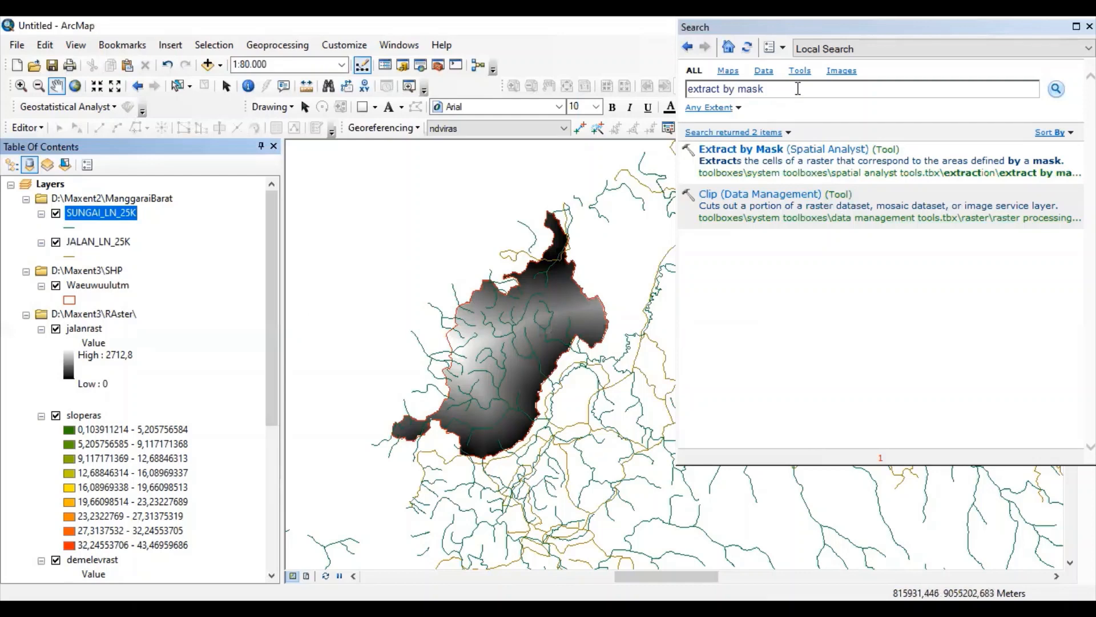
- Search for "project data" and open the Project (Data Management) tool
left_click(682, 91)
type("proj")
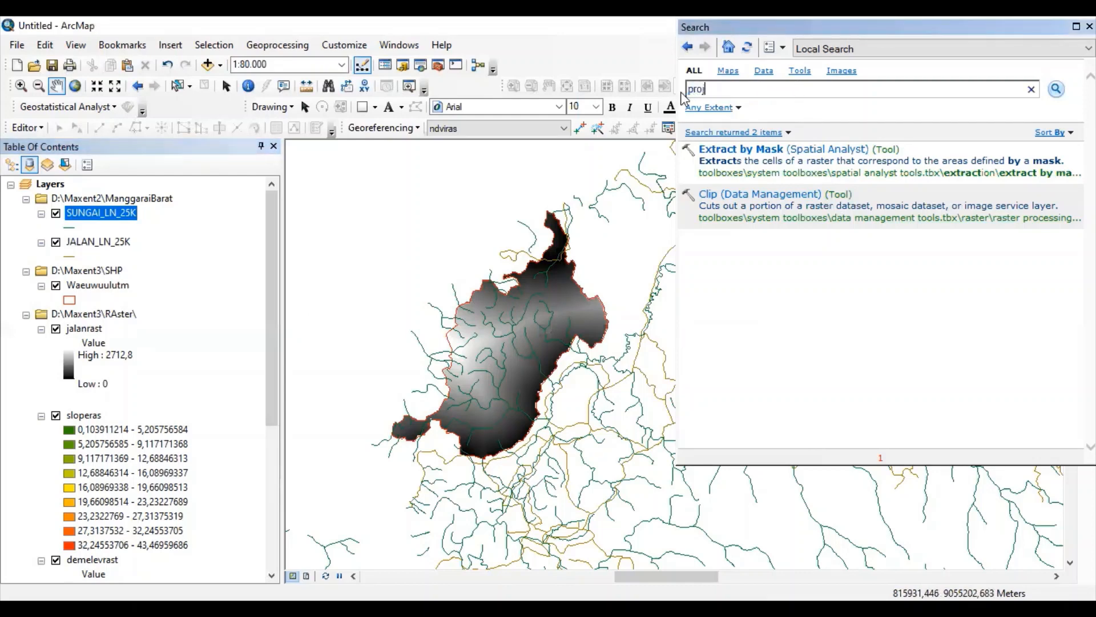
type("ect data")
key("Return")
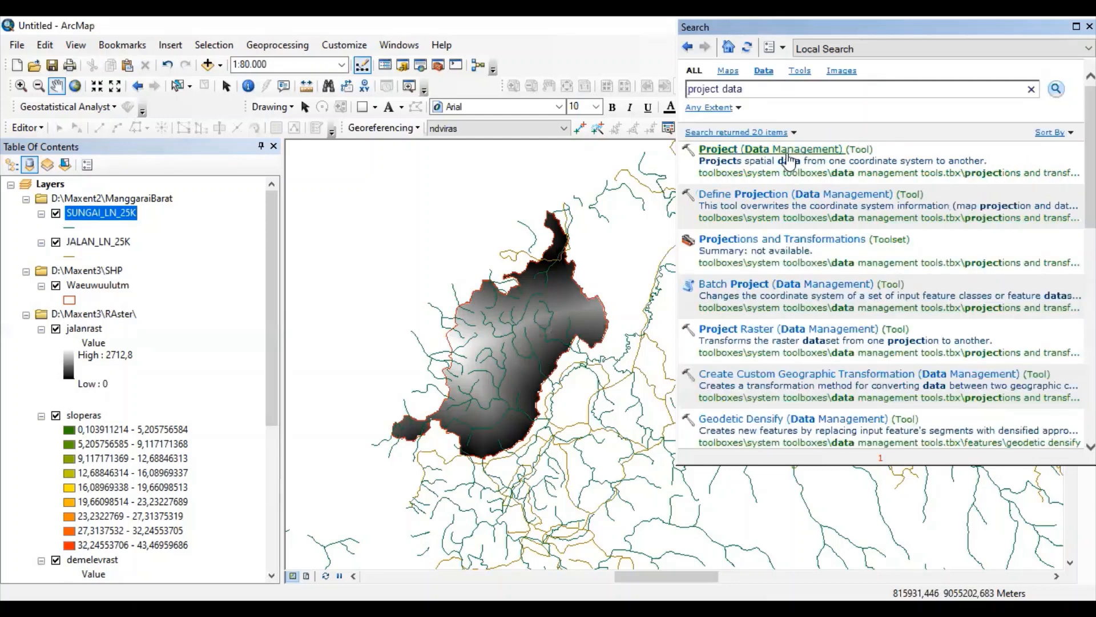
left_click(781, 150)
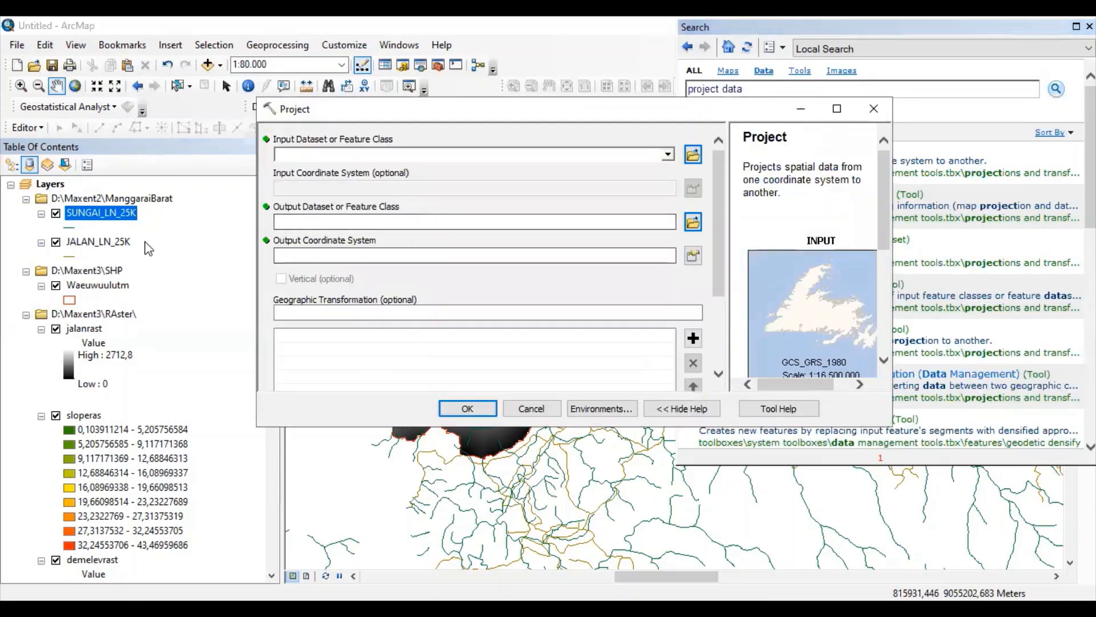
- Use SUNGAI_LN_25K as the projection input and set the output feature class to D:\Maxent3\SHP\sungaiutm
left_click_drag(129, 220, 352, 156)
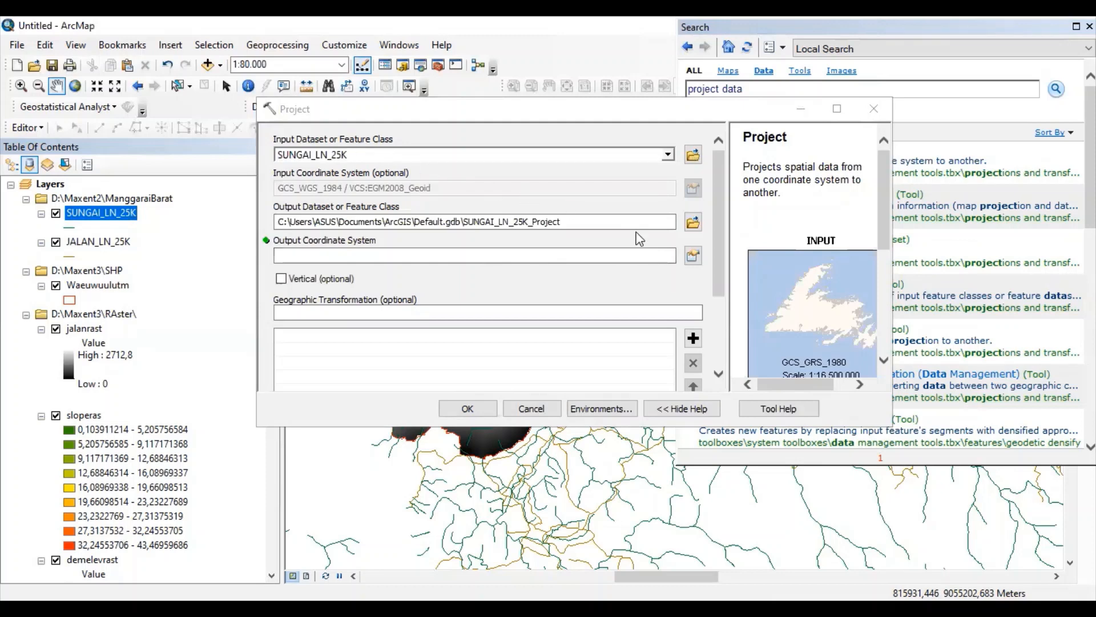
left_click(692, 223)
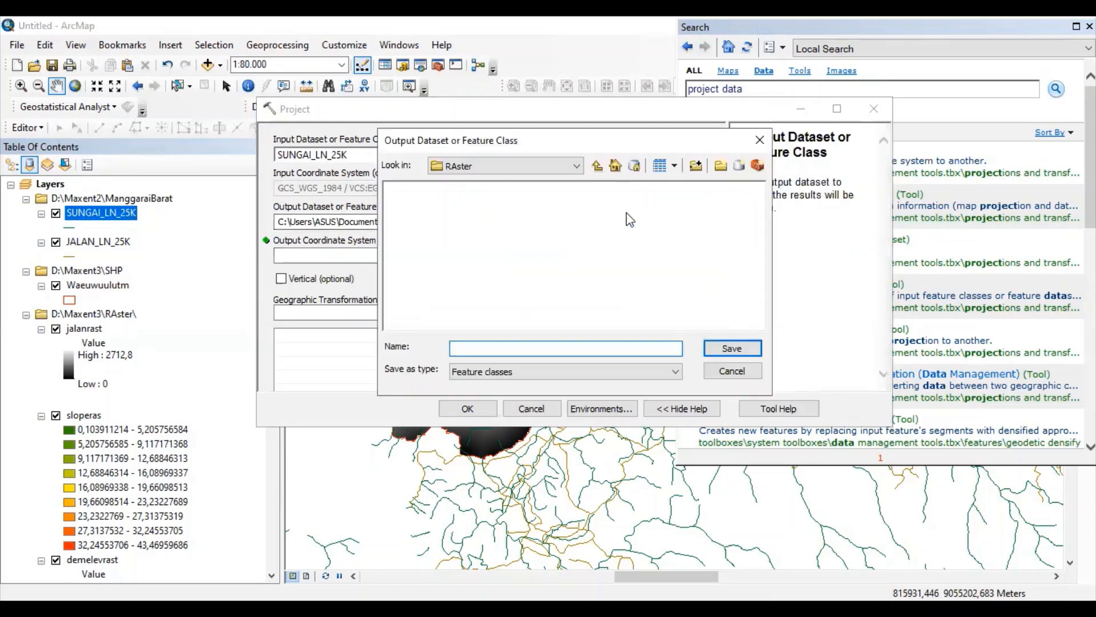
left_click(578, 167)
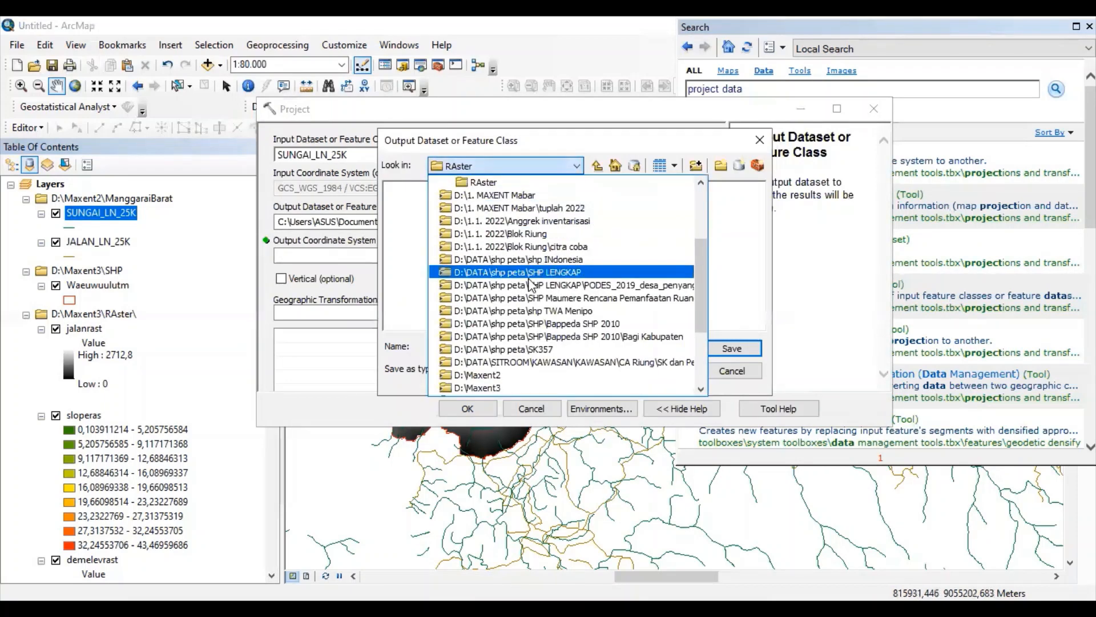
left_click(506, 389)
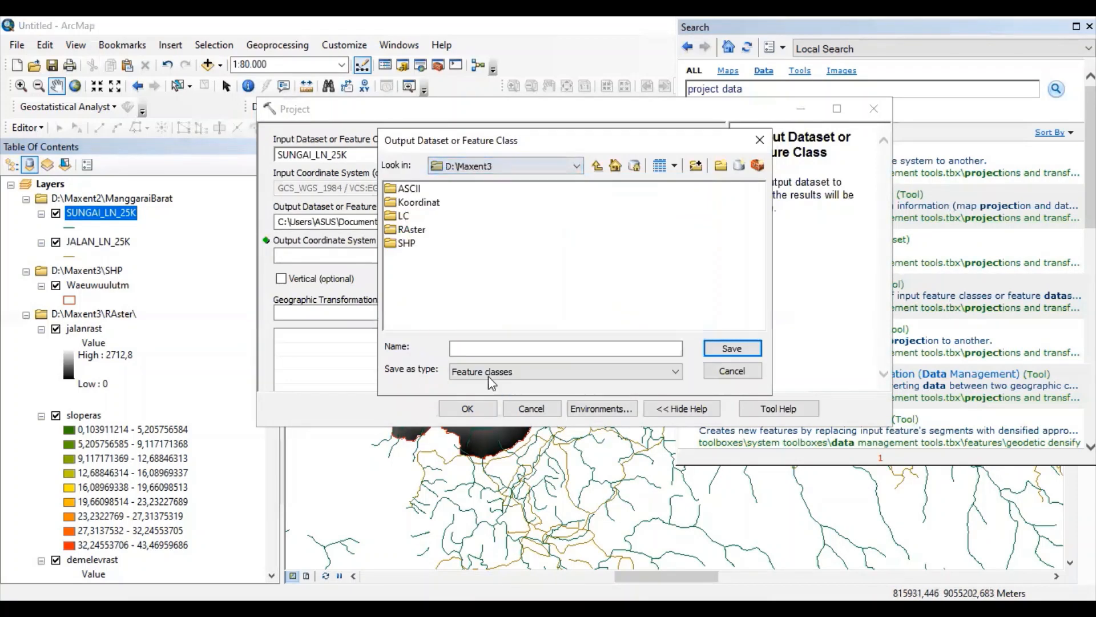
double_click(407, 242)
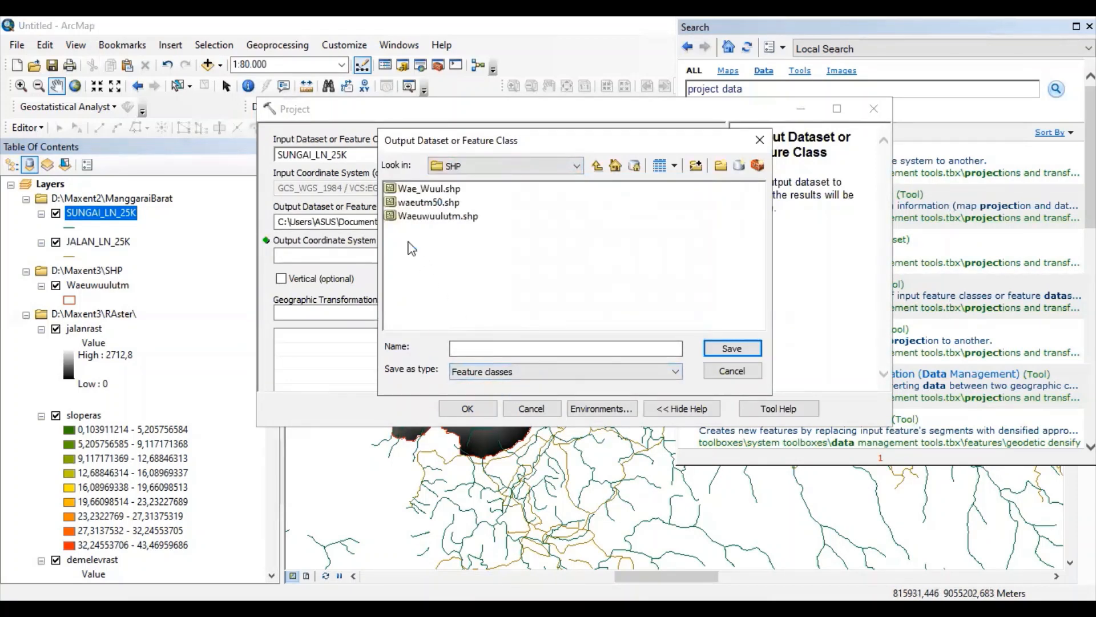
left_click(480, 348)
type("sungai")
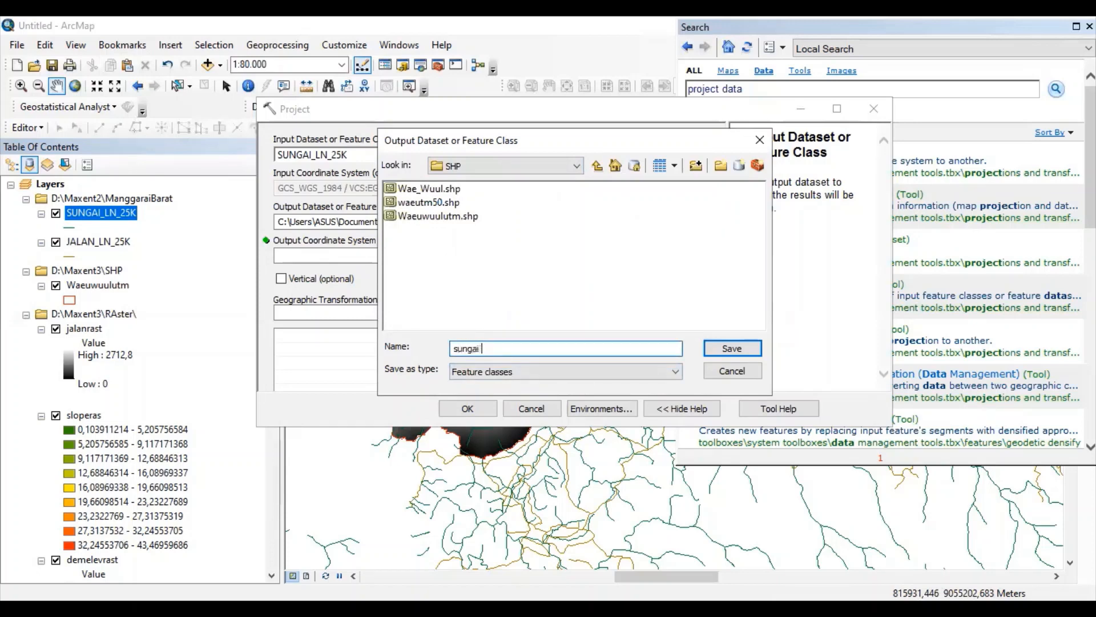
key("BackSpace")
type("utm")
left_click(733, 348)
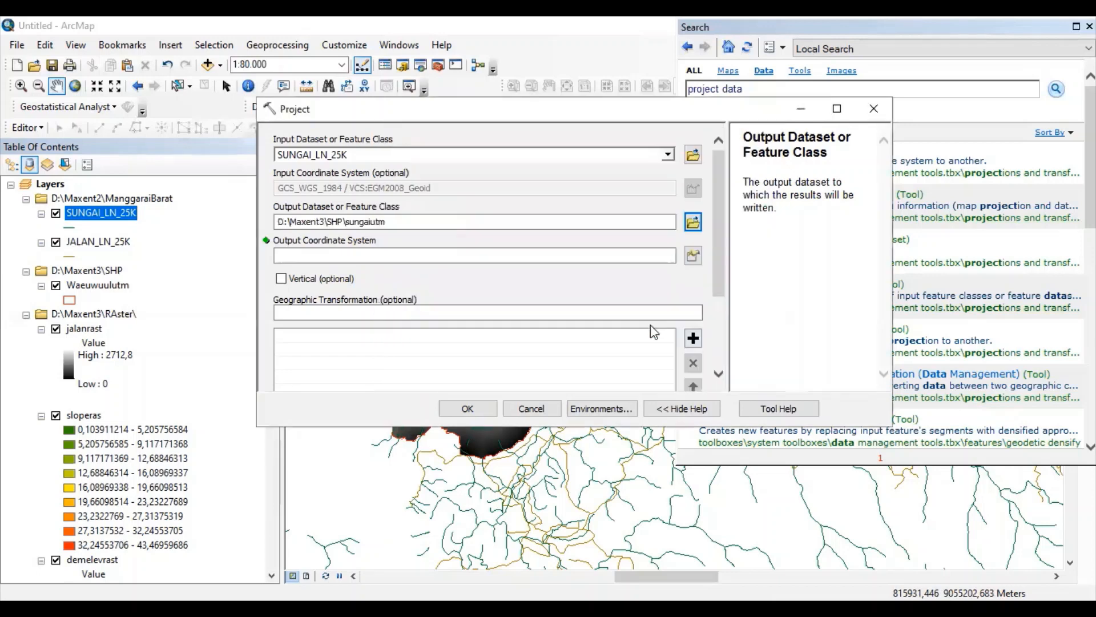
- Set the output coordinate system to WGS_1984_UTM_Zone_50S and run the projection
left_click(694, 257)
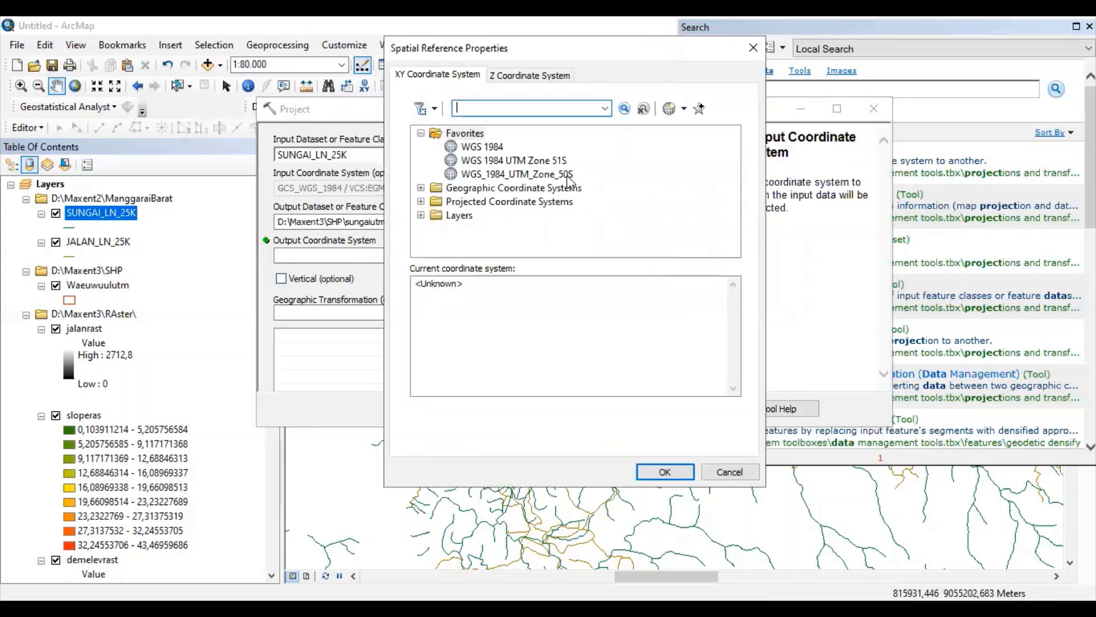
left_click(566, 175)
double_click(566, 175)
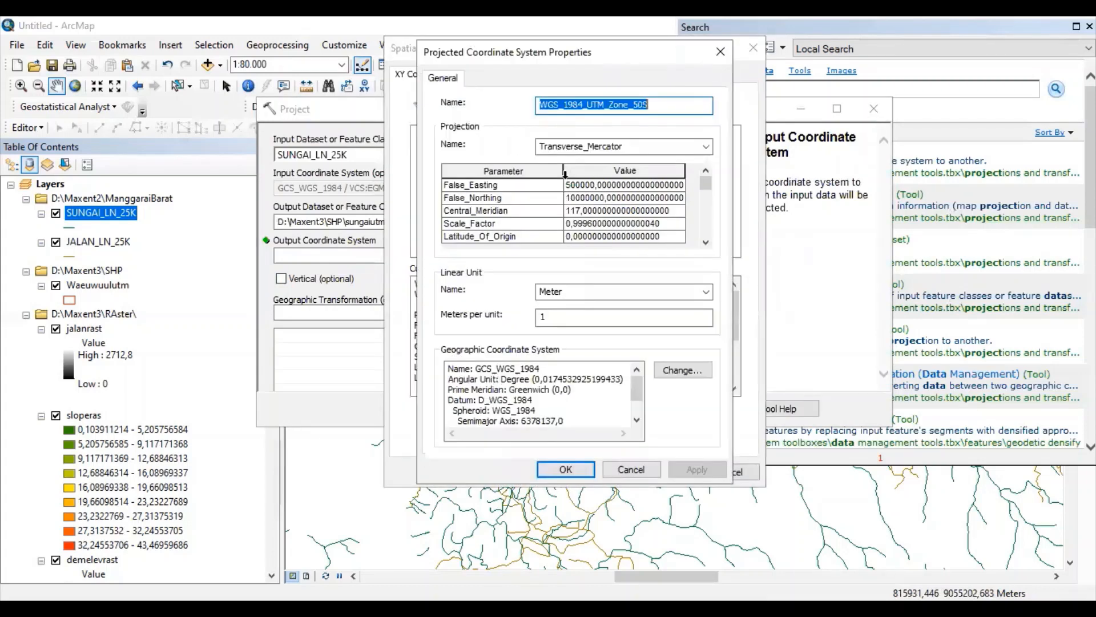
left_click(566, 467)
left_click(664, 476)
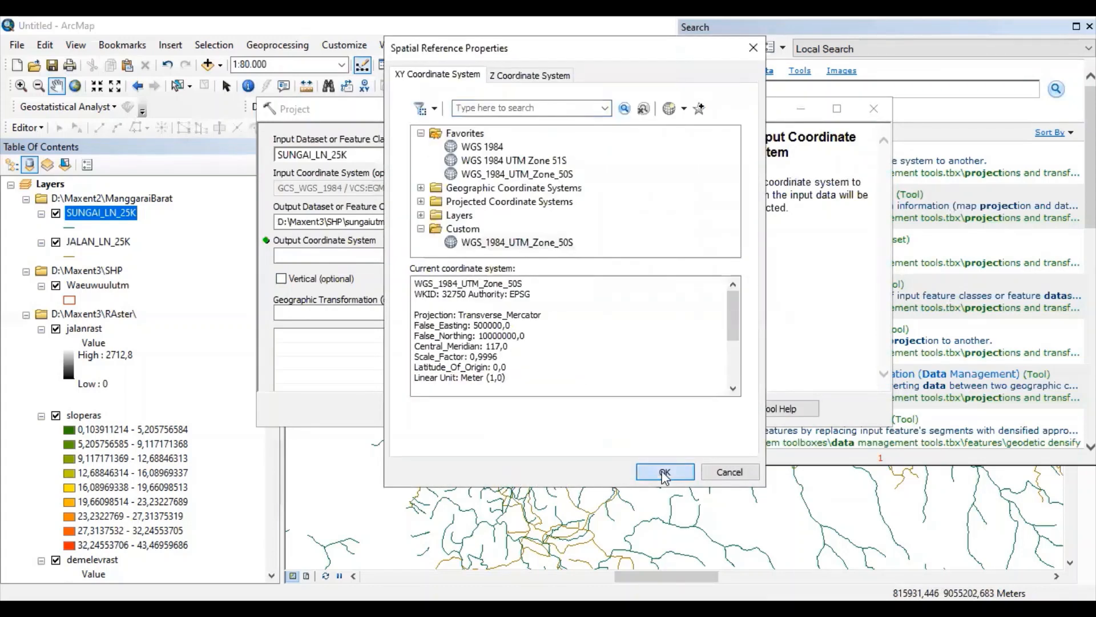
left_click(467, 408)
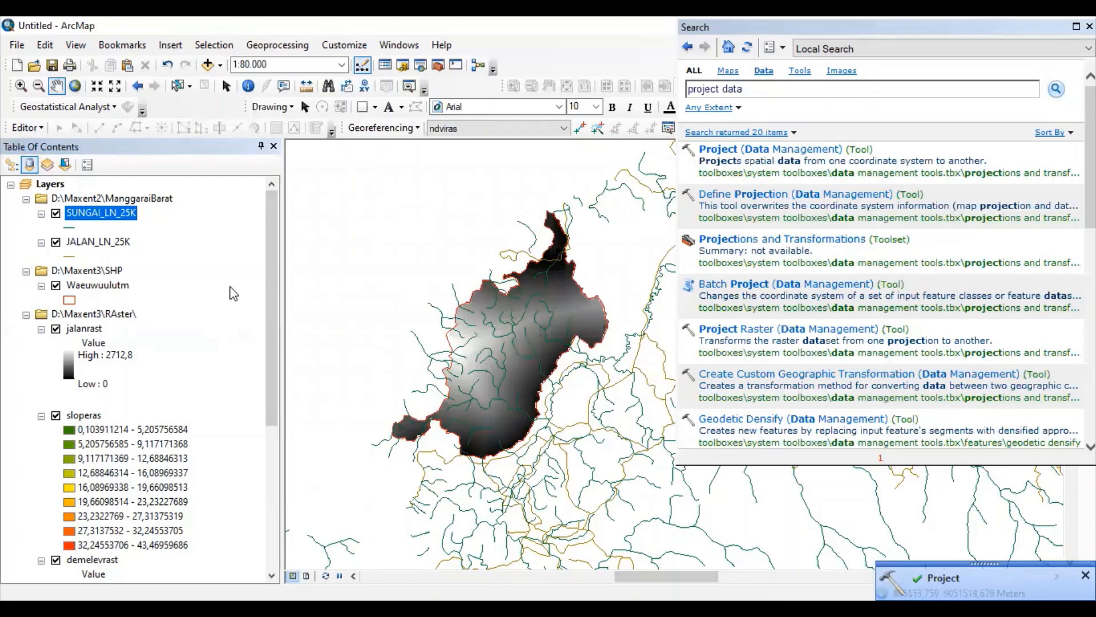
- Remove the JALAN_LN_25K layer from the map
scroll(227, 319, "down", 3)
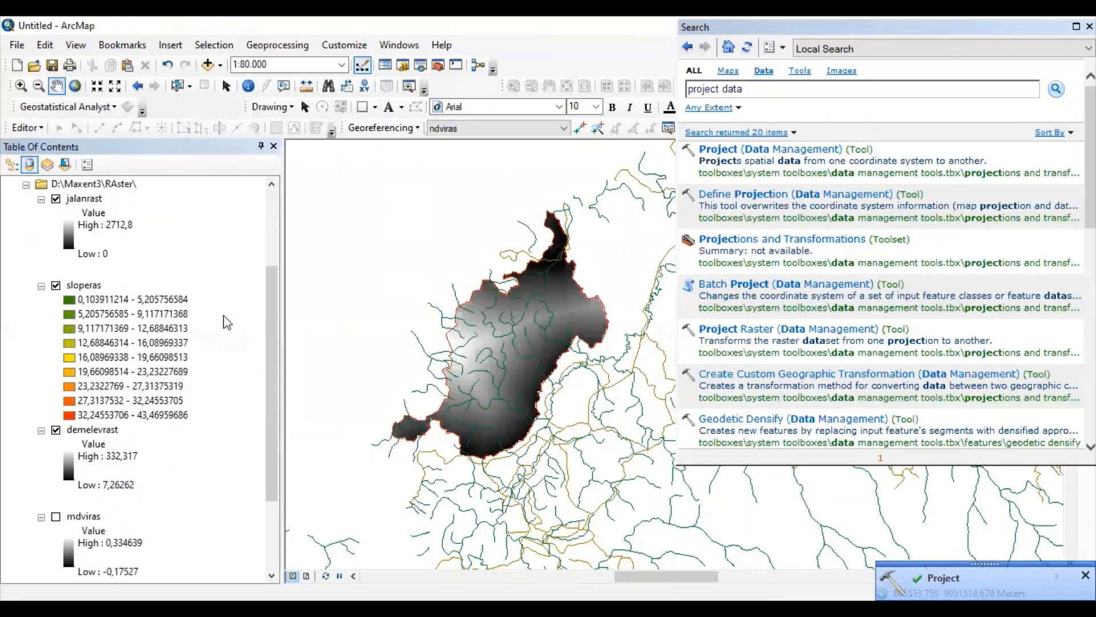
scroll(227, 321, "down", 1)
scroll(227, 322, "up", 2)
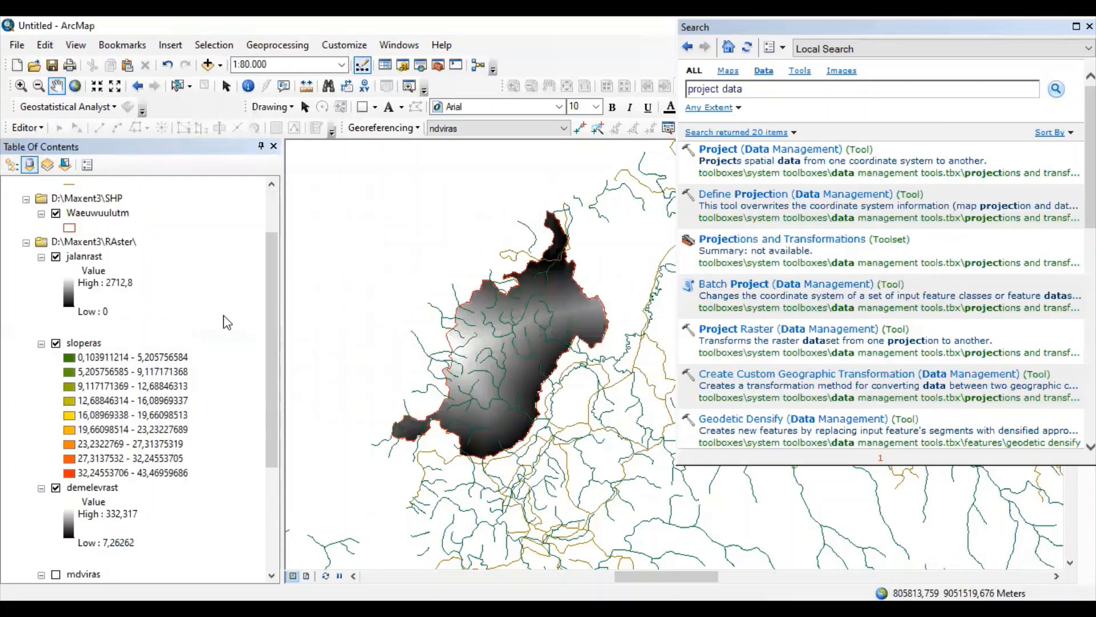
scroll(228, 321, "up", 2)
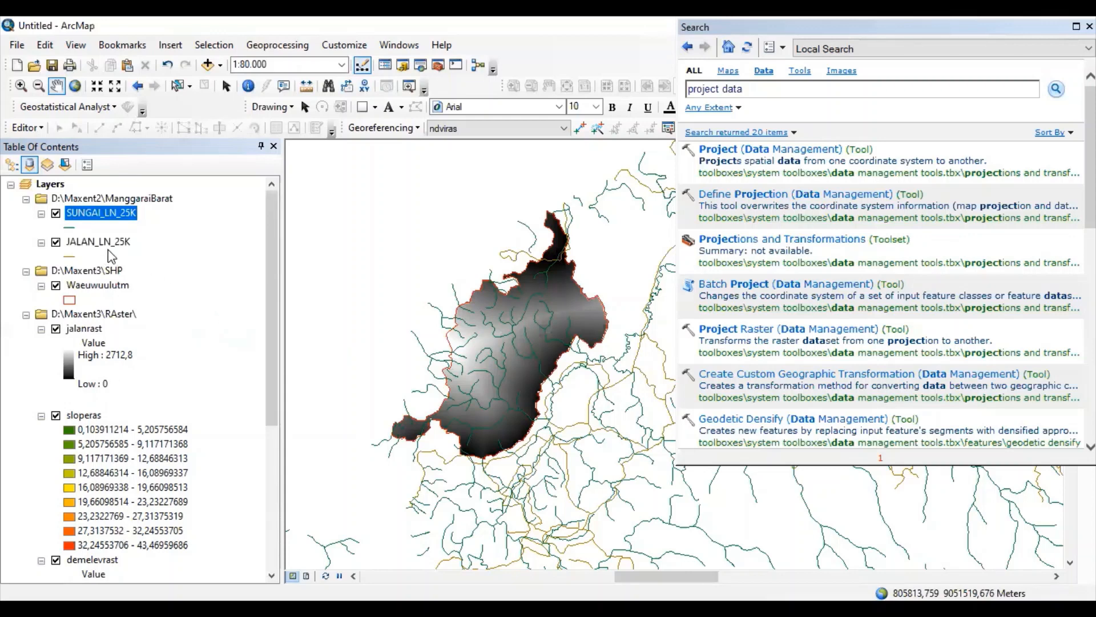
left_click(90, 239)
right_click(91, 240)
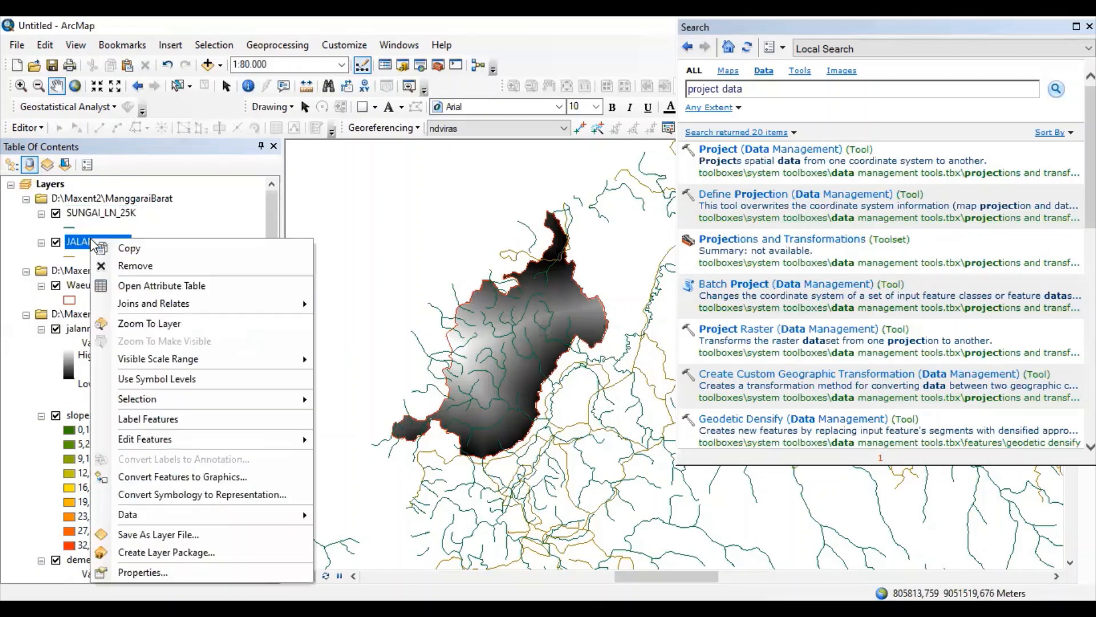
left_click(130, 258)
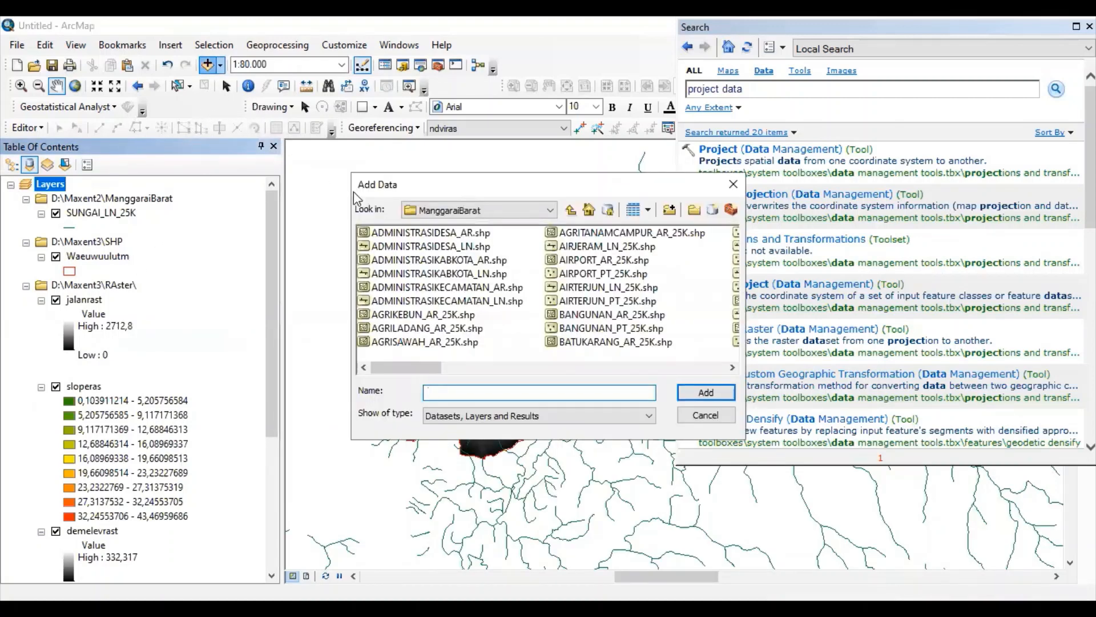
- Add the sungaiutm.shp shapefile from the D:\Maxent3\SHP folder to the map
left_click(549, 210)
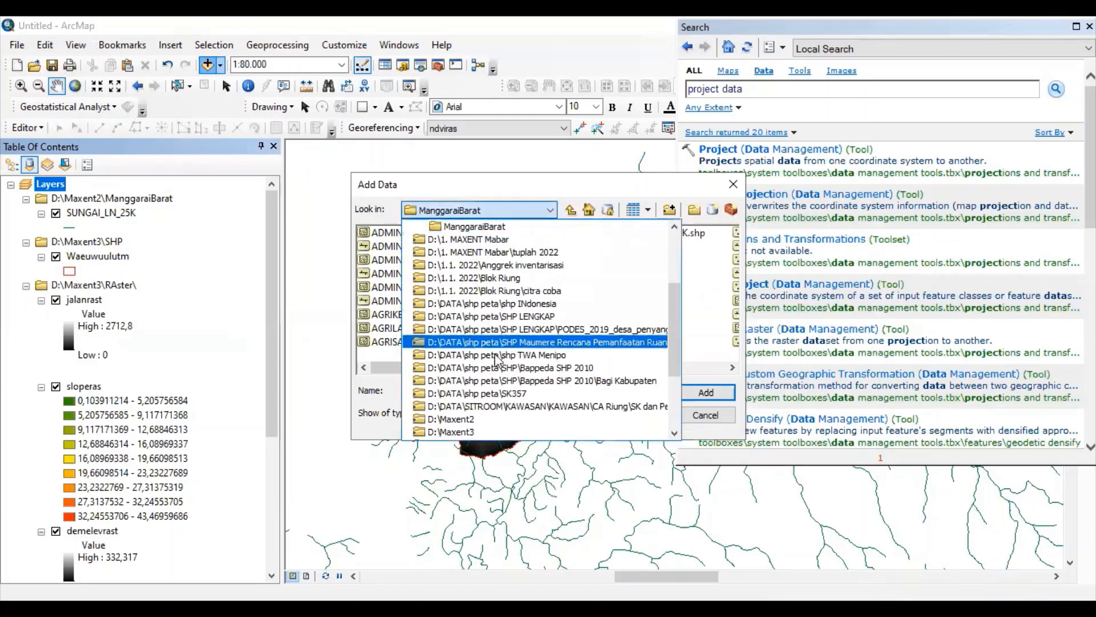
left_click(488, 427)
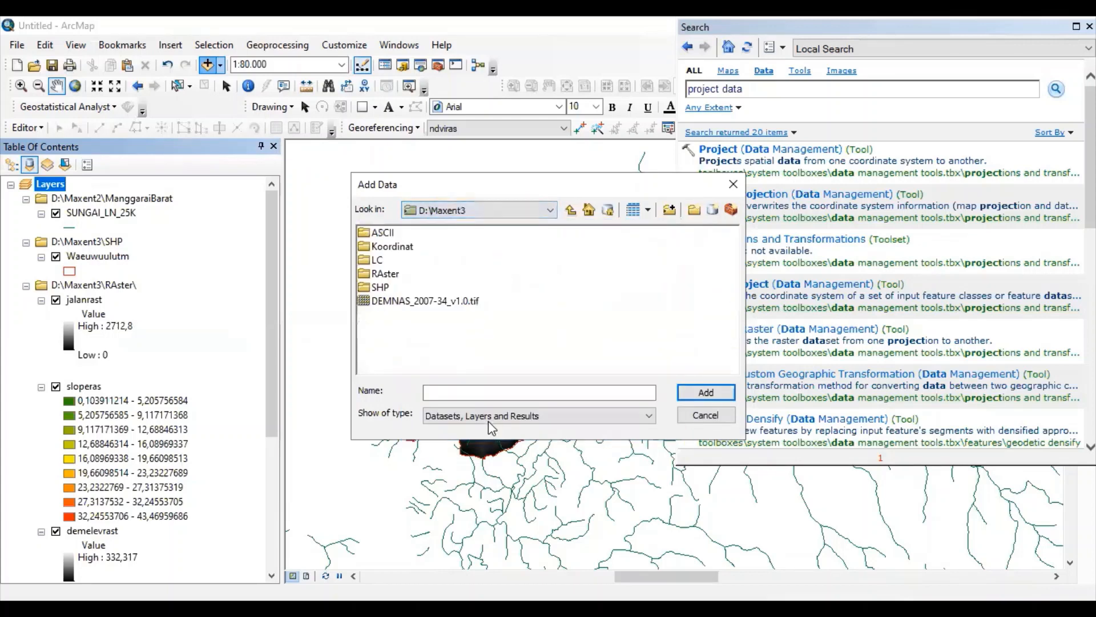
double_click(379, 287)
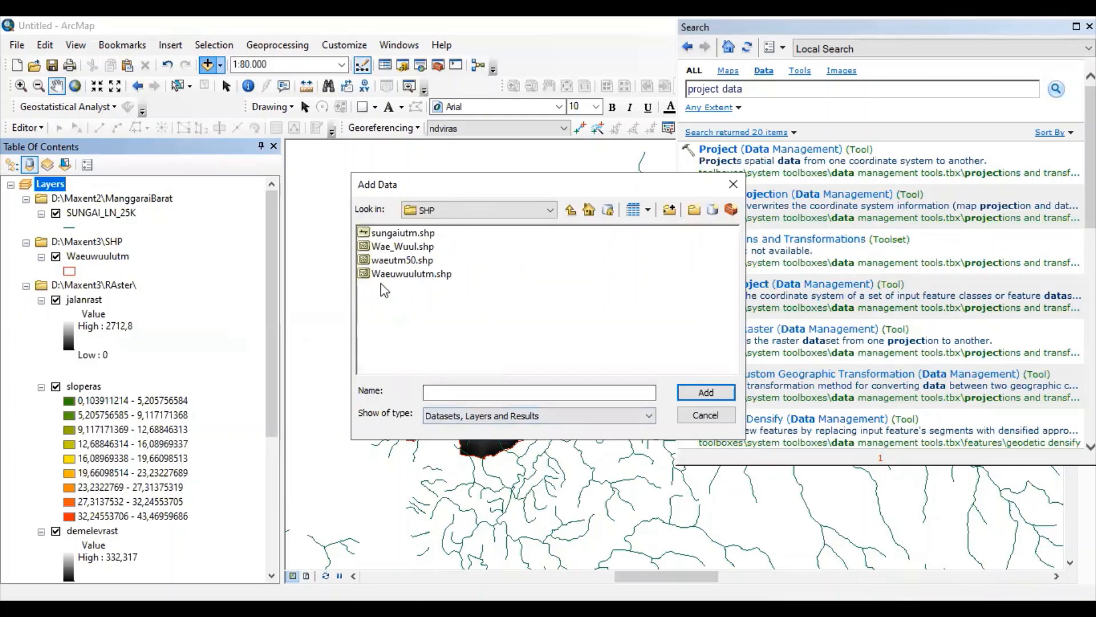
left_click(401, 233)
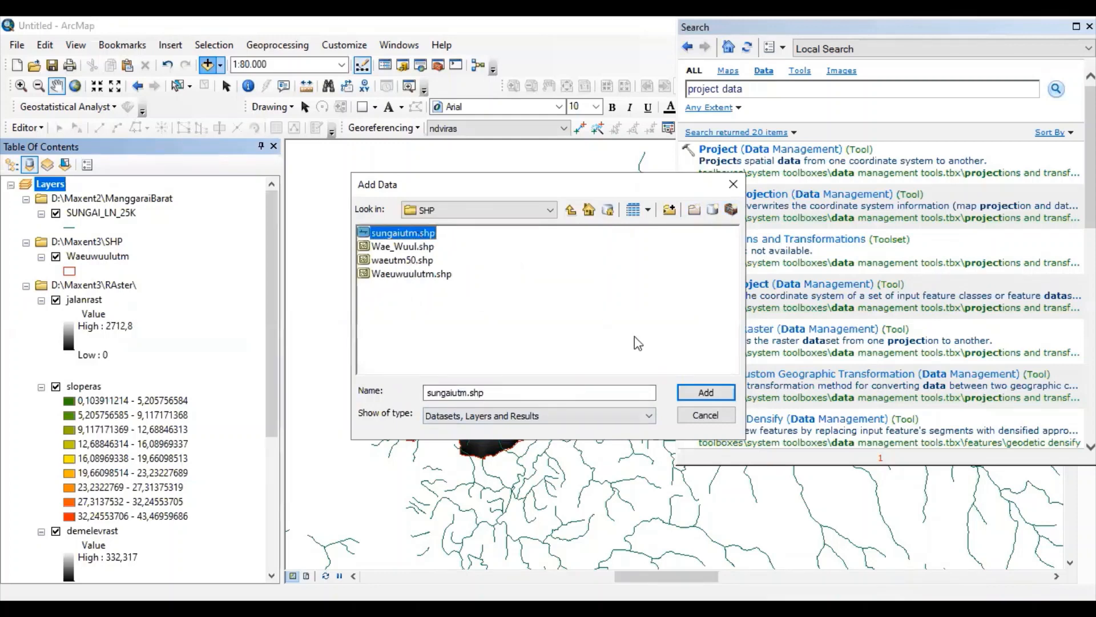
left_click(704, 392)
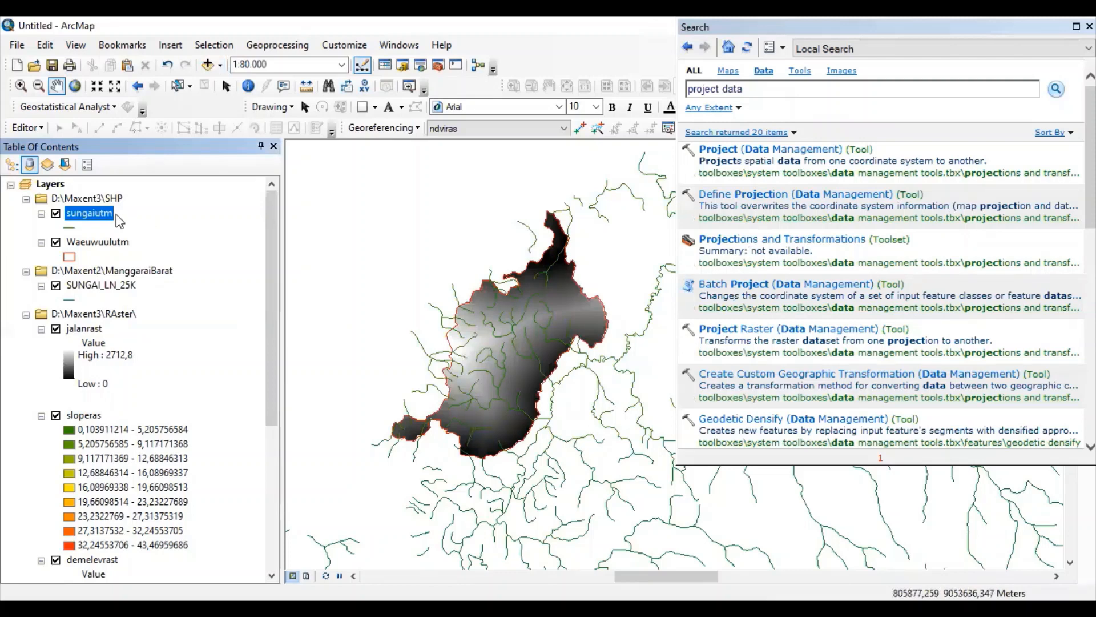
- Remove the SUNGAI_LN_25K layer from the map
left_click(122, 284)
right_click(121, 284)
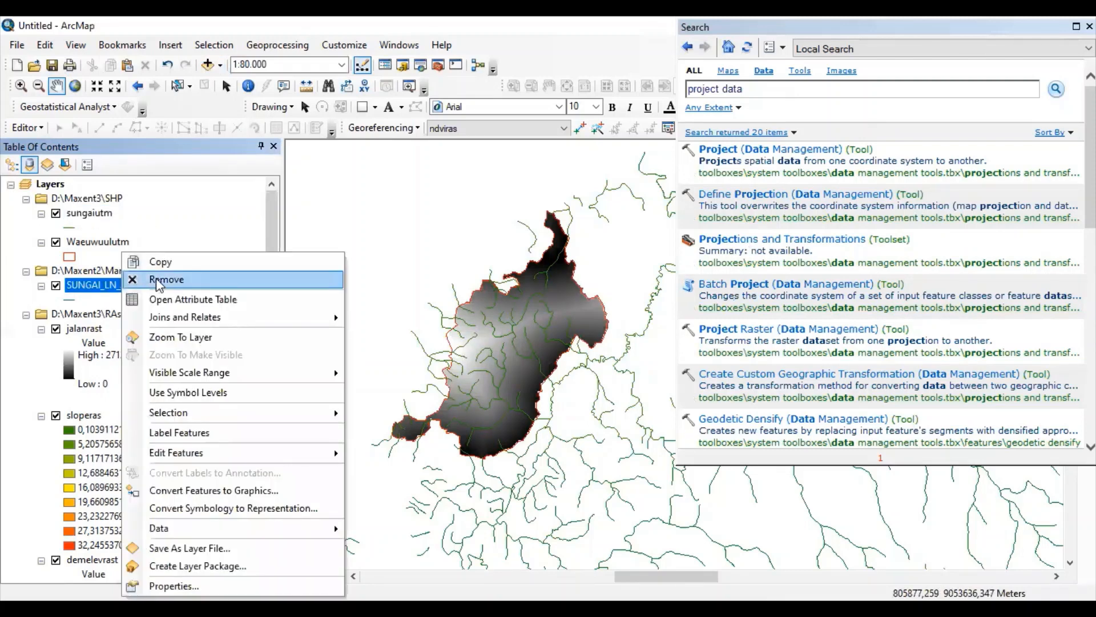
left_click(161, 281)
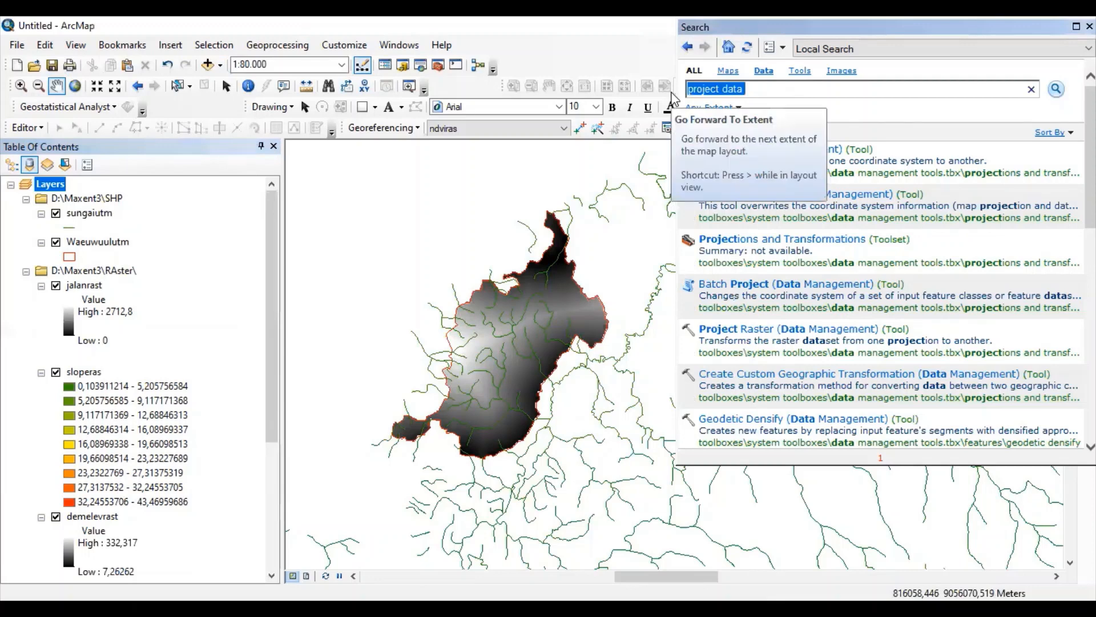
- Search for "euclidean" and open the Euclidean Distance (Spatial Analyst) tool
type("euc")
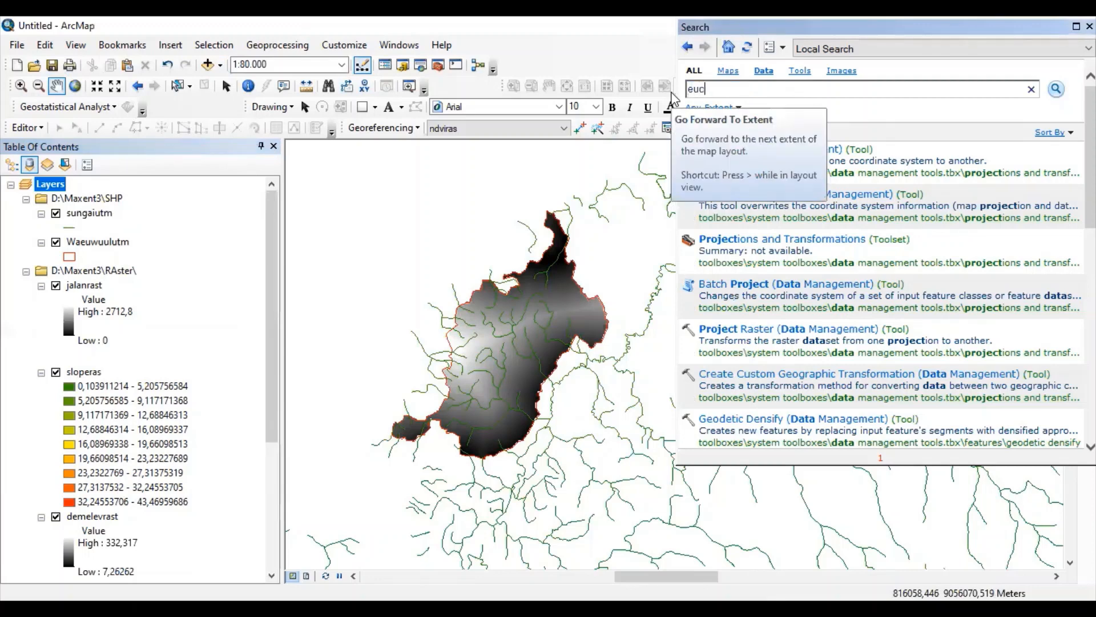
type("lidean")
key("Return")
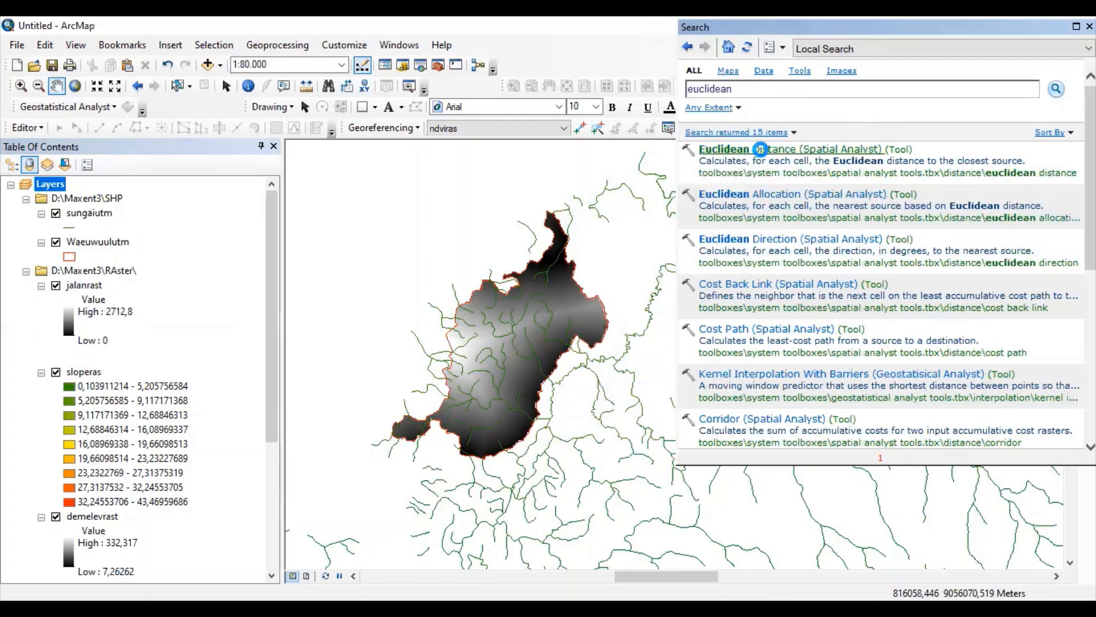
left_click(763, 150)
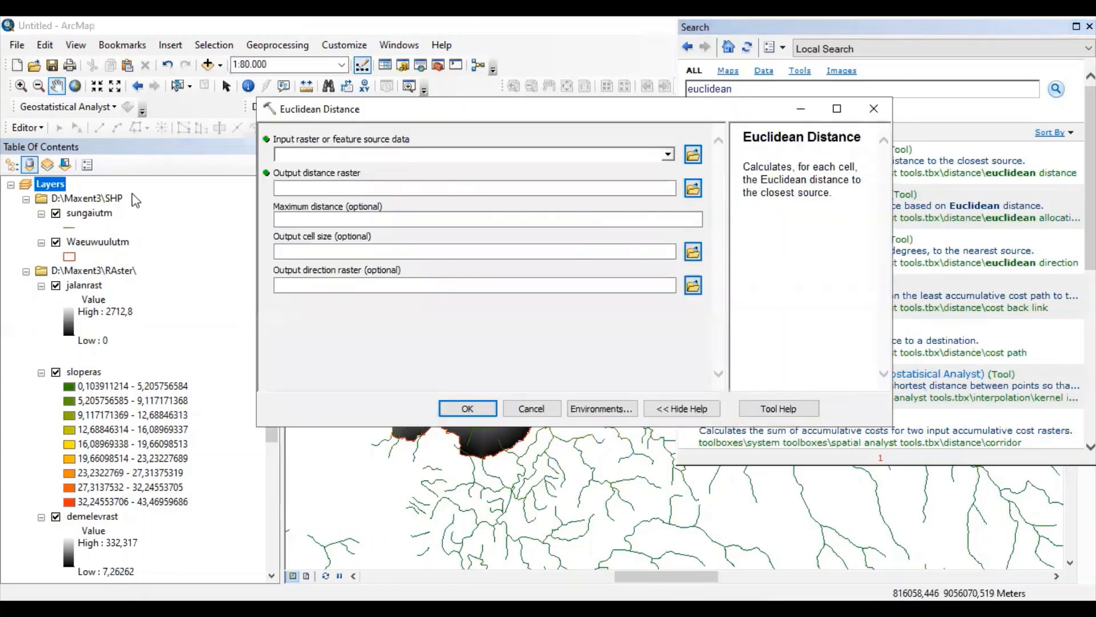
- Run Euclidean Distance on sungaiutm with D:\Maxent3\RAster\sungaieuc as the output distance raster, and remove the sungaiutm layer from the map
left_click_drag(93, 219, 361, 151)
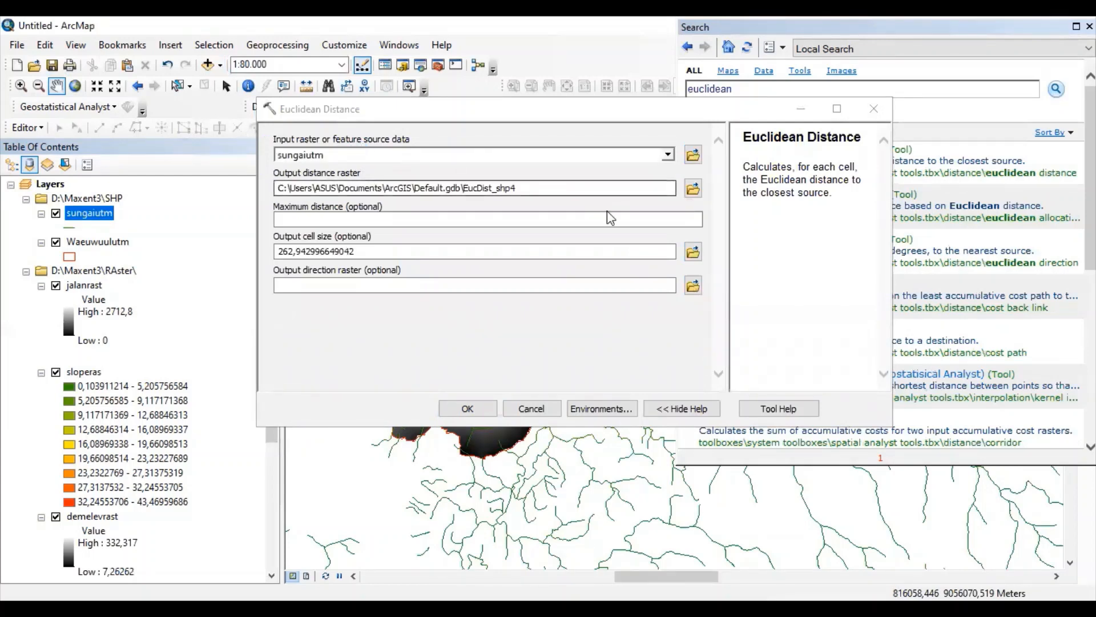
left_click(693, 189)
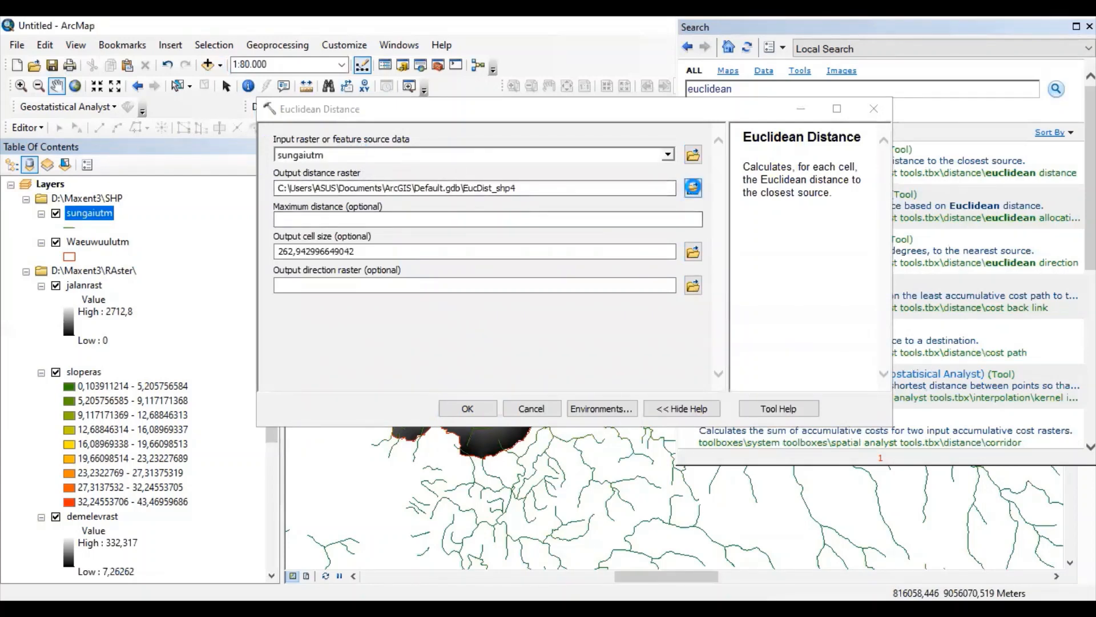
left_click(578, 167)
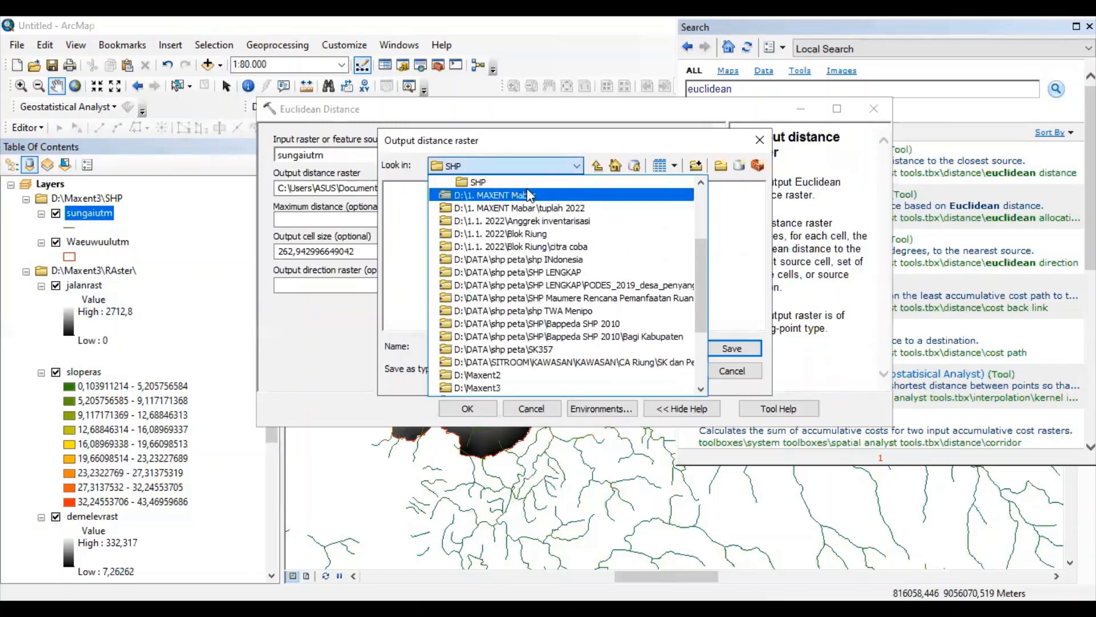
left_click(478, 385)
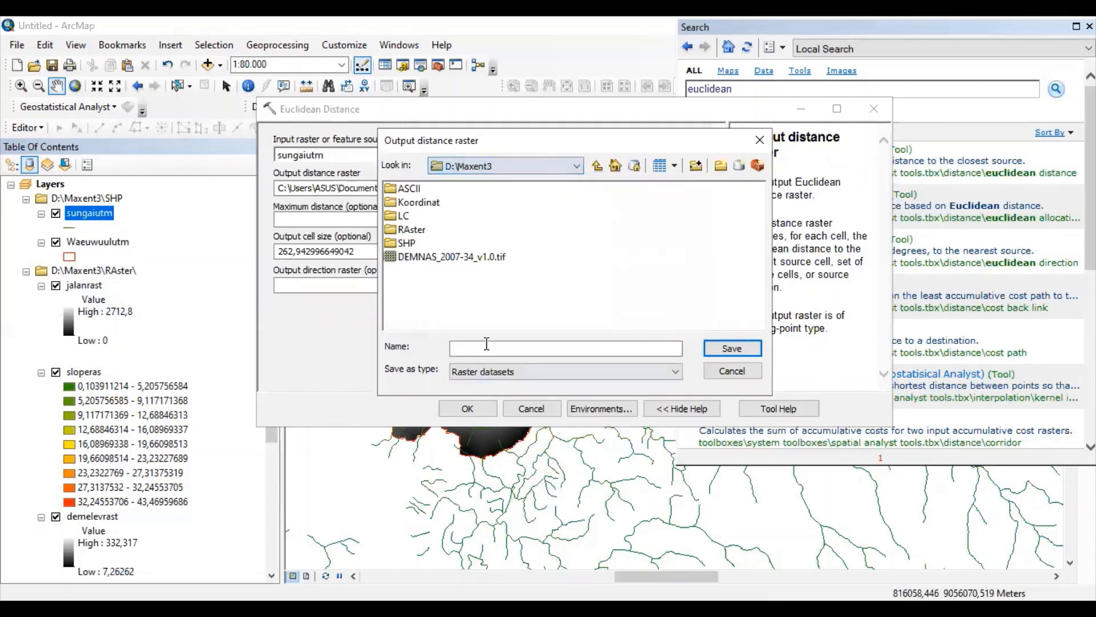
double_click(431, 229)
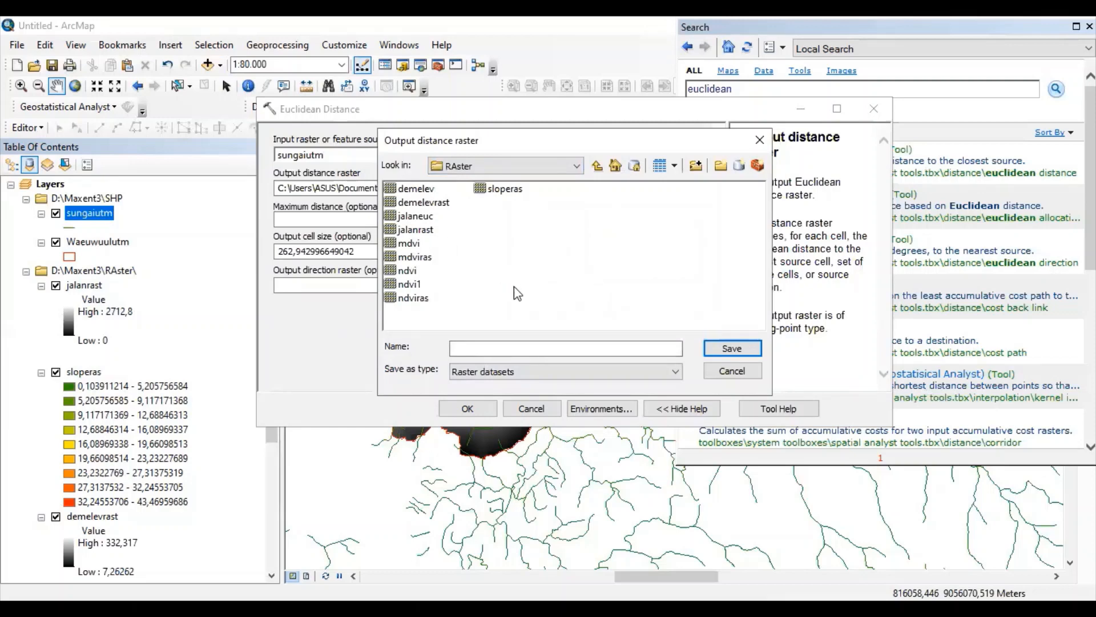
left_click(485, 347)
type("sun")
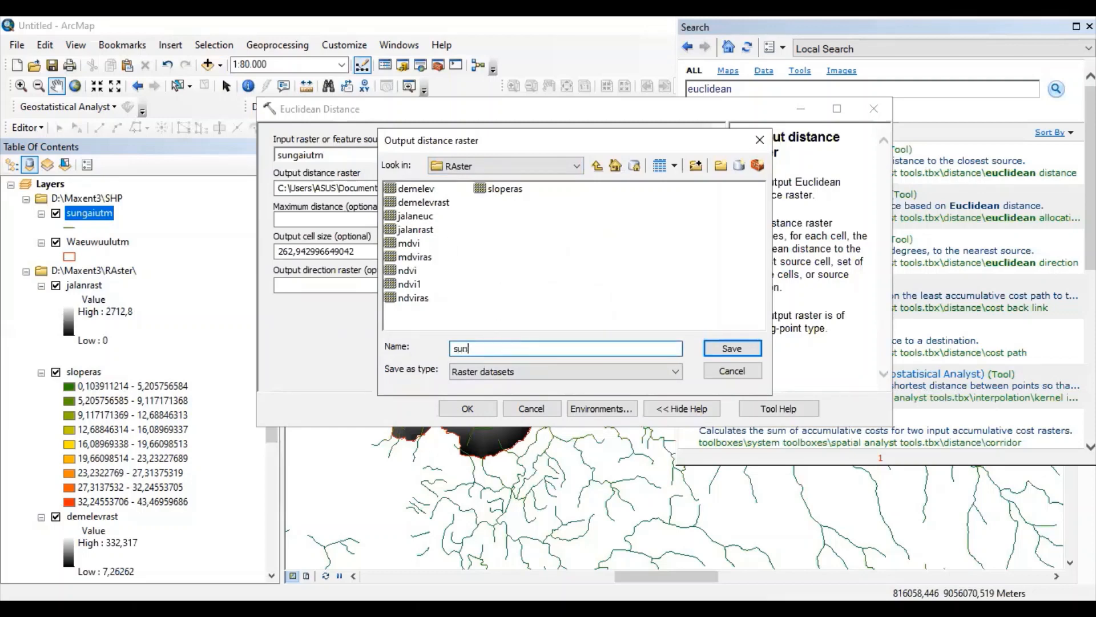
type("gaieuc")
left_click(722, 351)
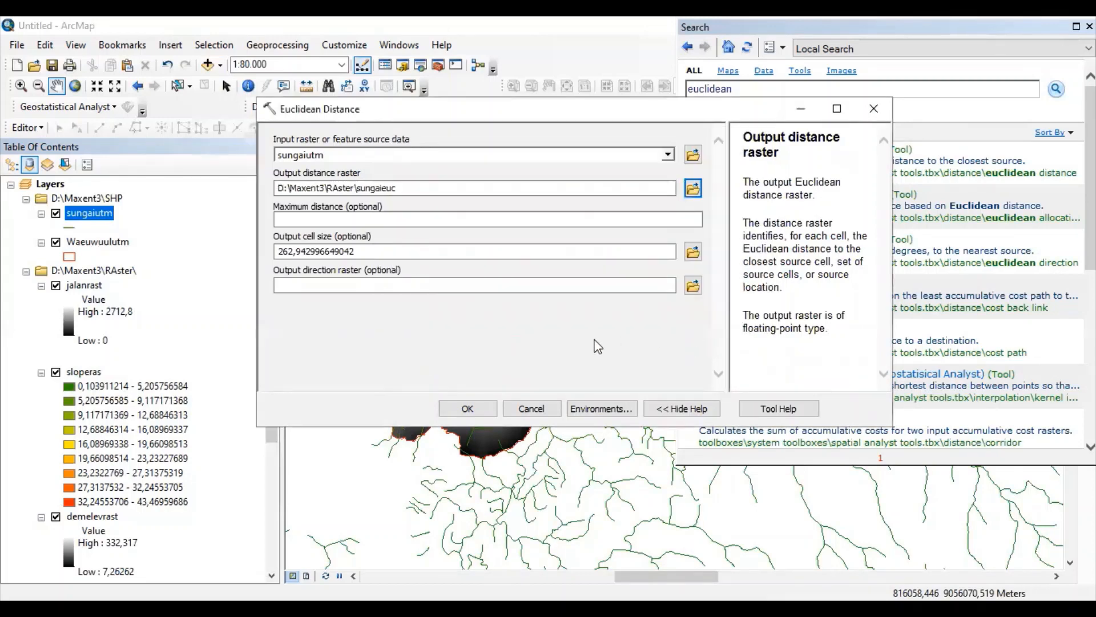
left_click(466, 410)
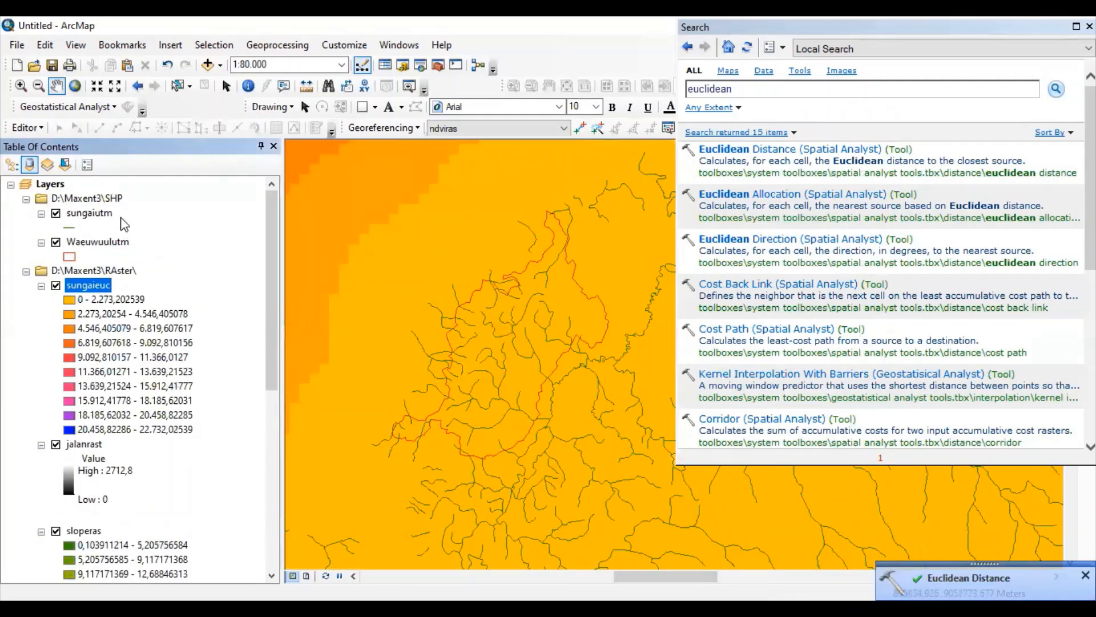
right_click(96, 211)
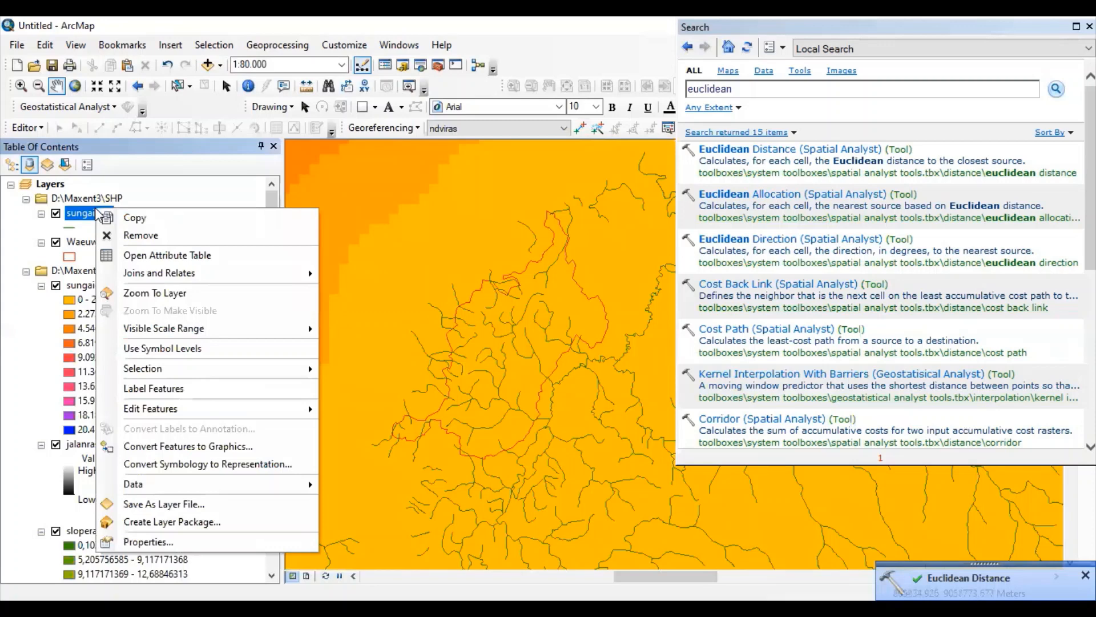
left_click(149, 233)
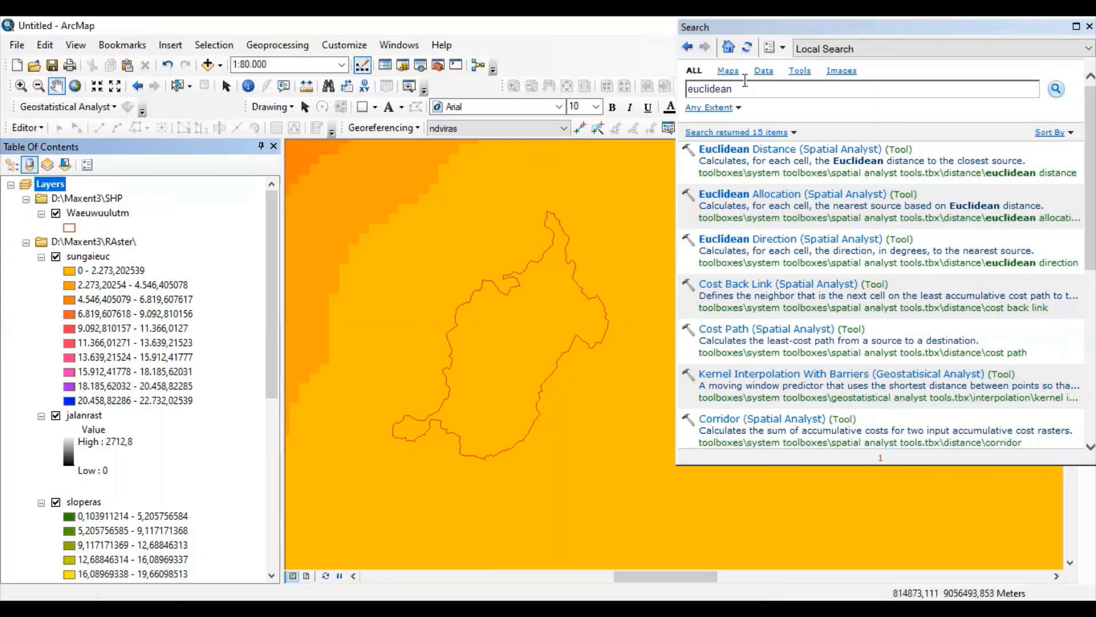
- Search for "extract by mask" and open the Extract by Mask (Spatial Analyst) tool
left_click(673, 91)
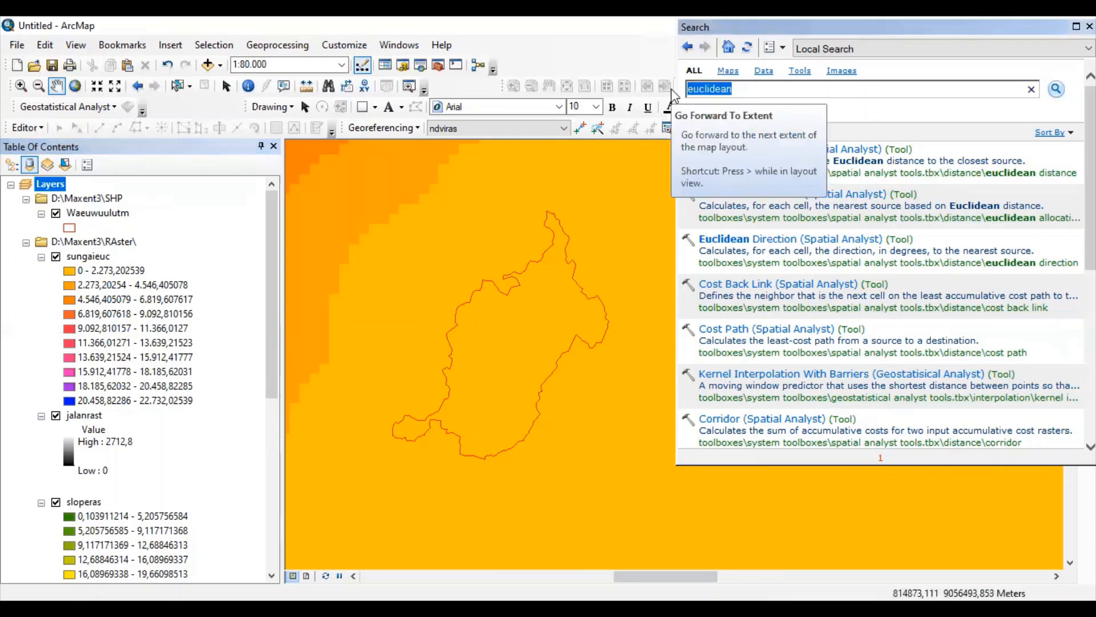
type("extract by mask")
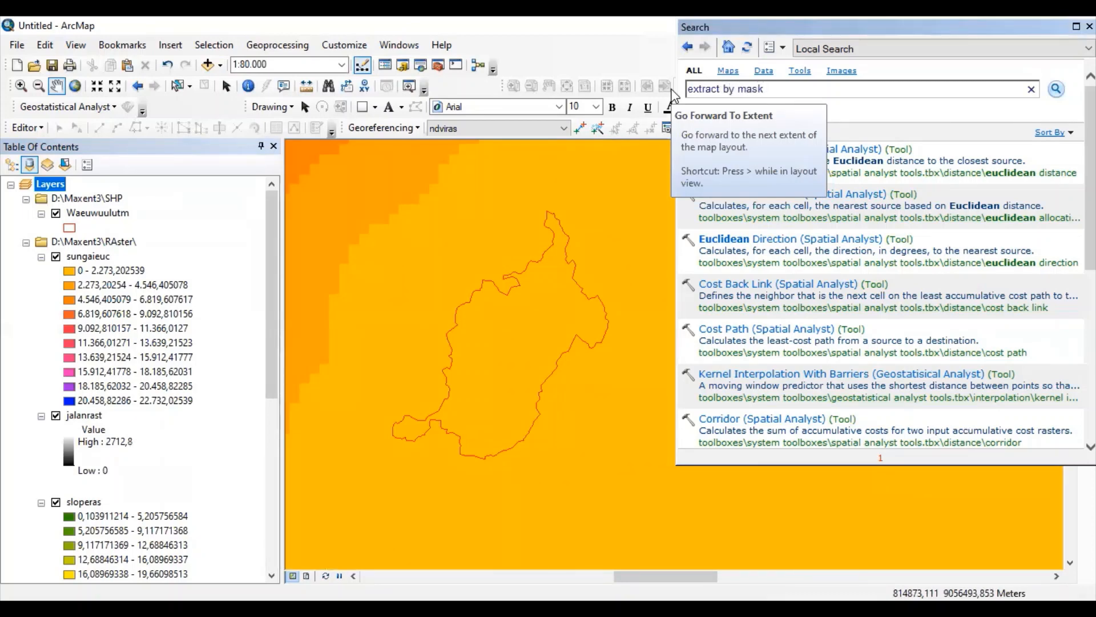
key("Return")
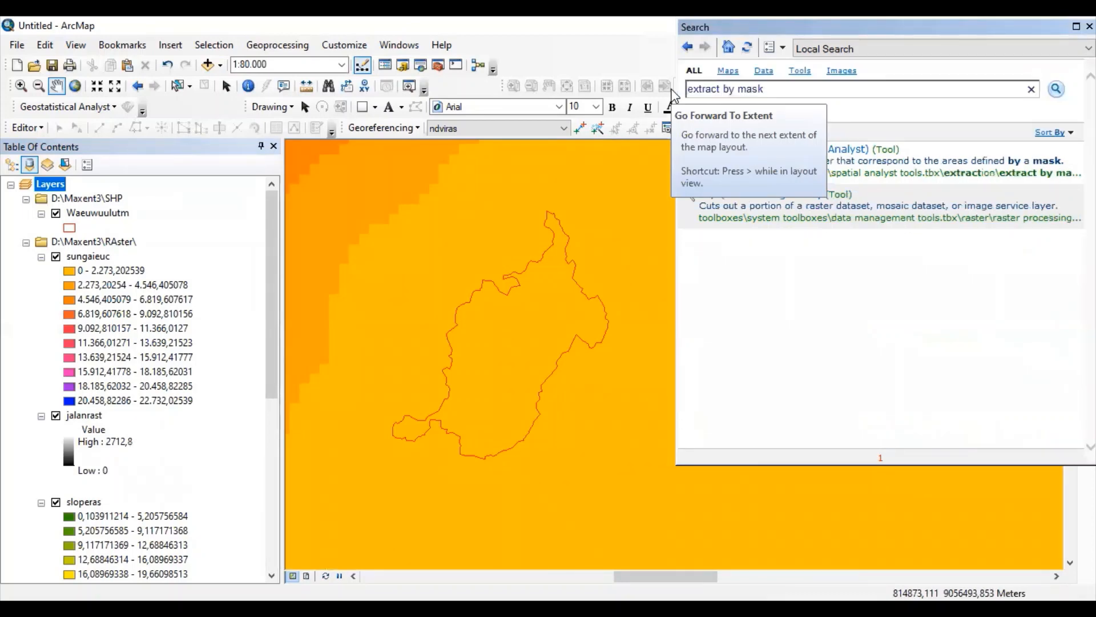
left_click(717, 153)
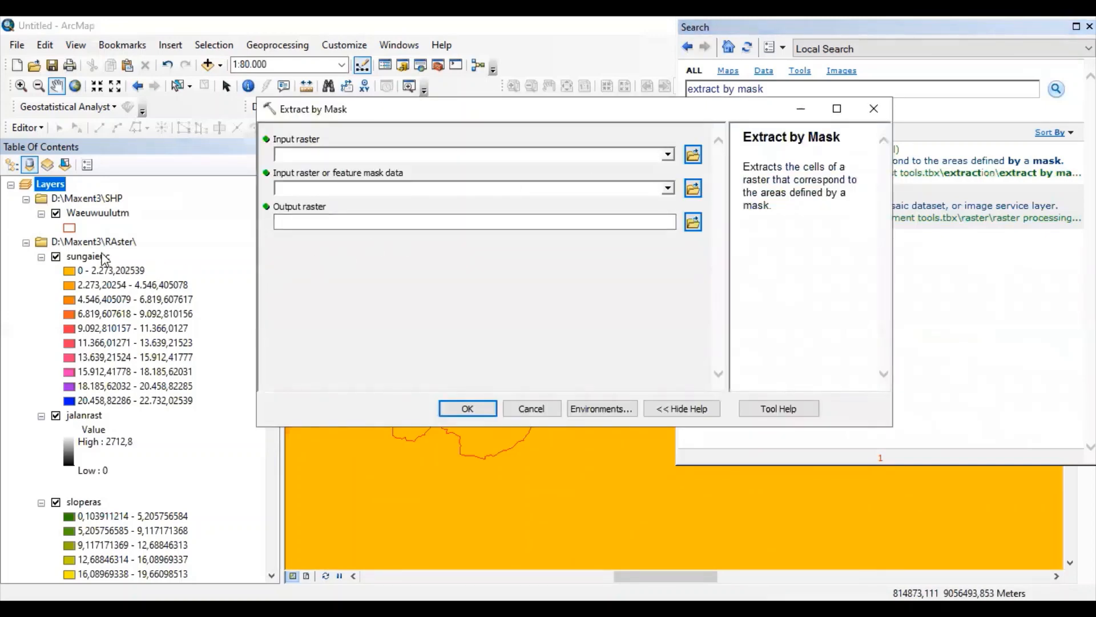
- Set sungaieuc as the input raster, Waeuwuulutm as the mask, and sungairast in the RAster folder as the output raster
left_click_drag(104, 258, 364, 155)
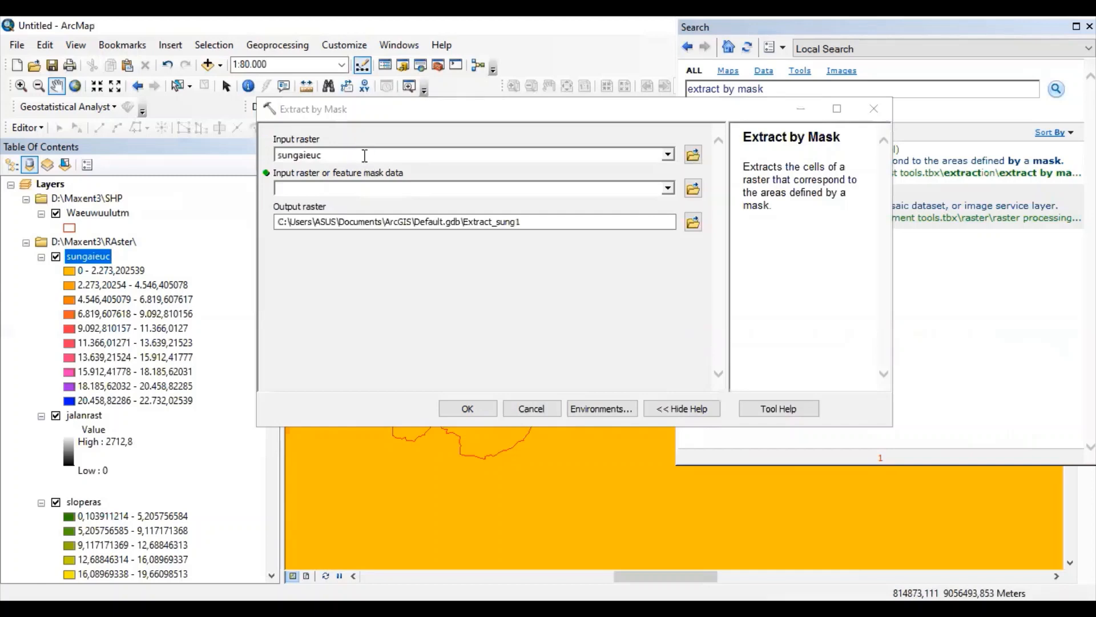
left_click_drag(121, 215, 318, 189)
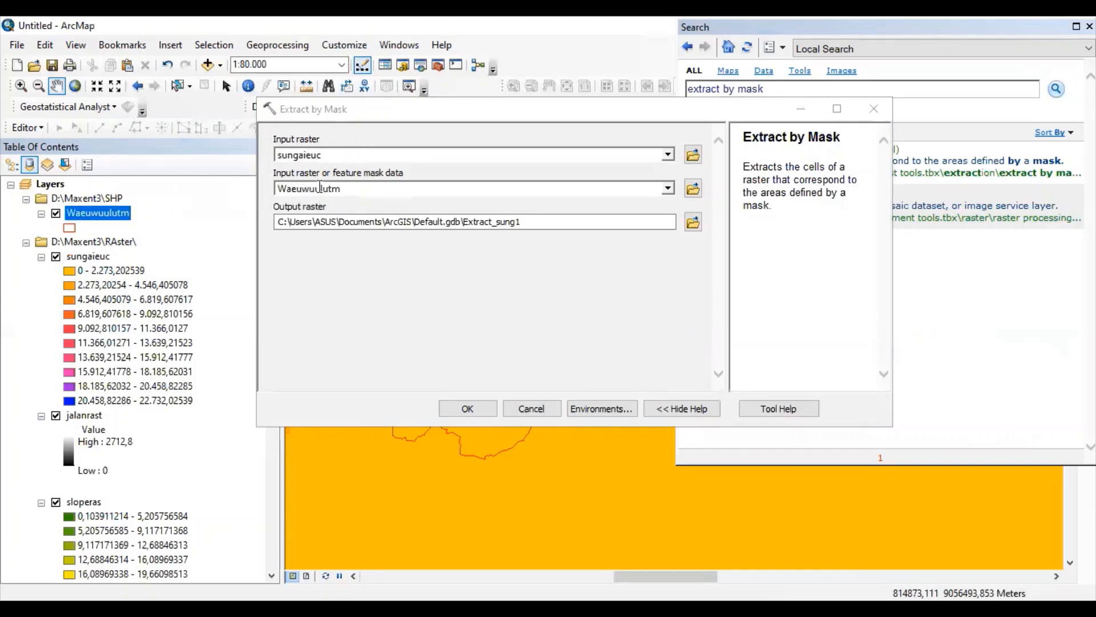
left_click(694, 224)
type("s")
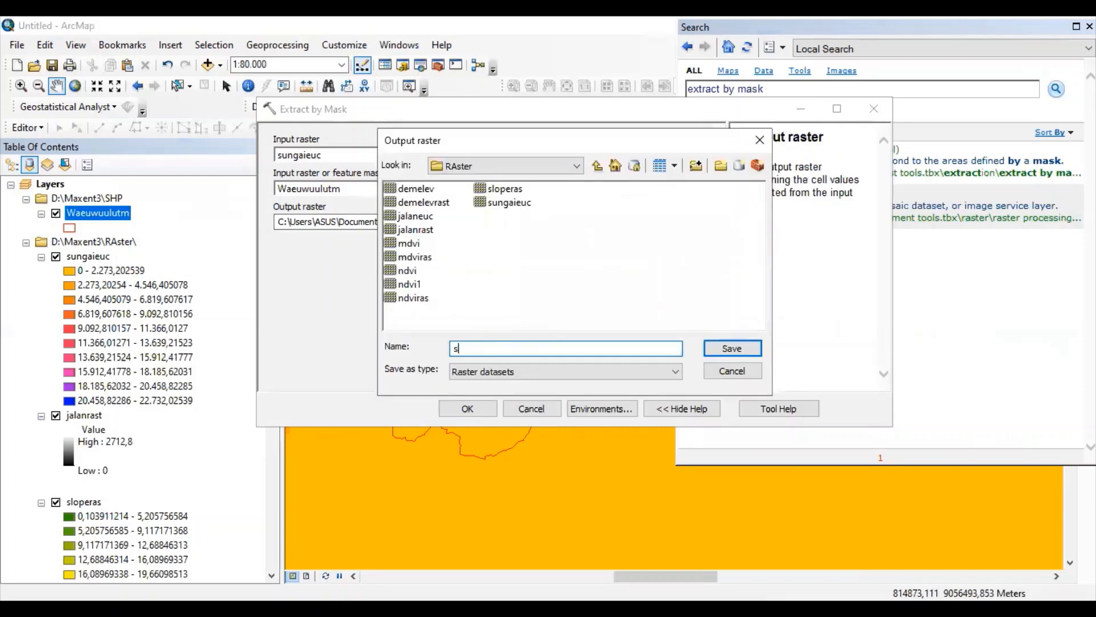
type("ungairast")
left_click(717, 350)
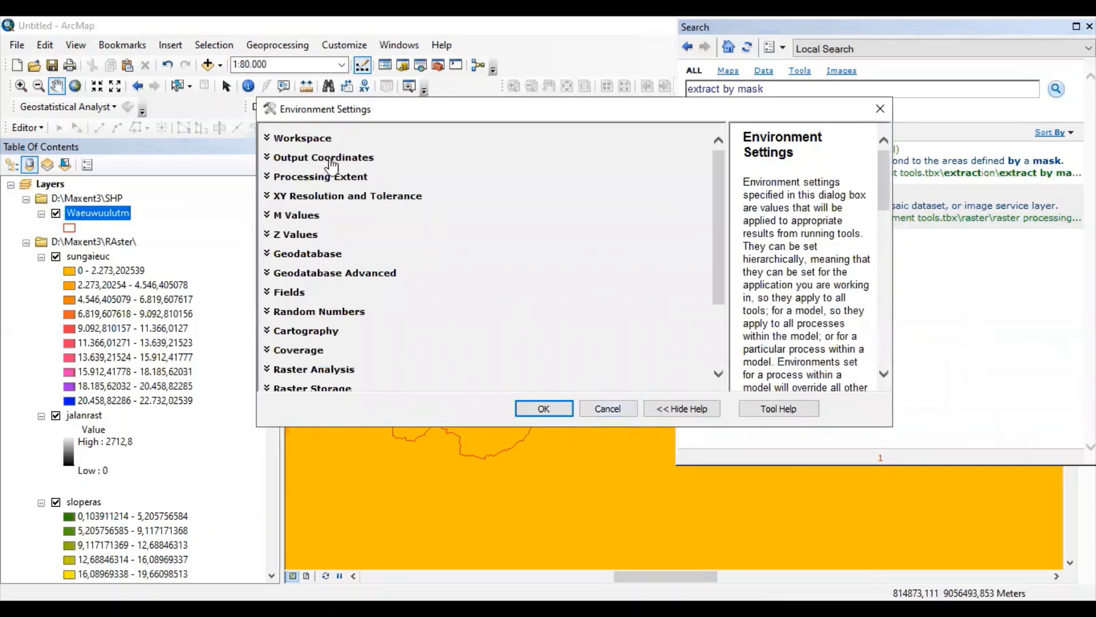
- Set the output coordinate system and the processing extent for Extract by Mask to match the ndviras layer
left_click(331, 162)
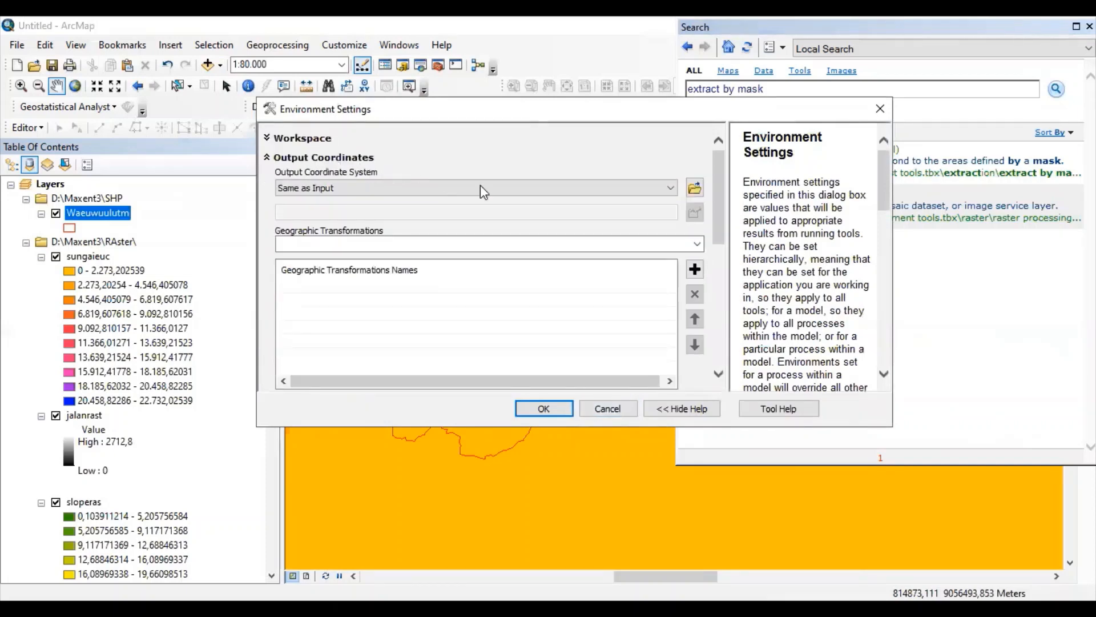
left_click(671, 188)
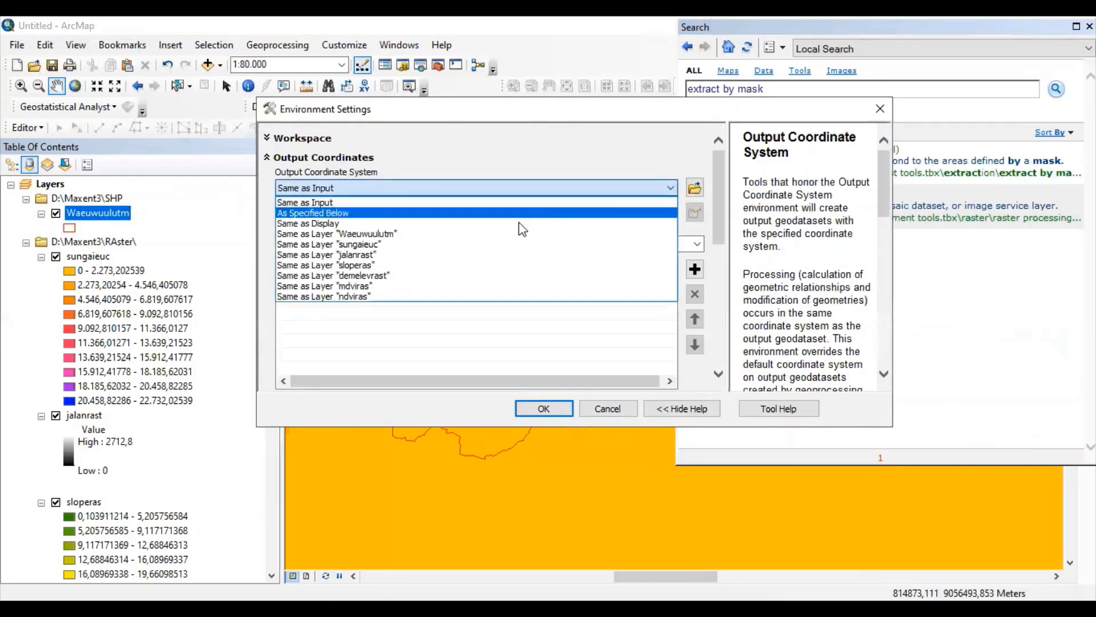
left_click(398, 298)
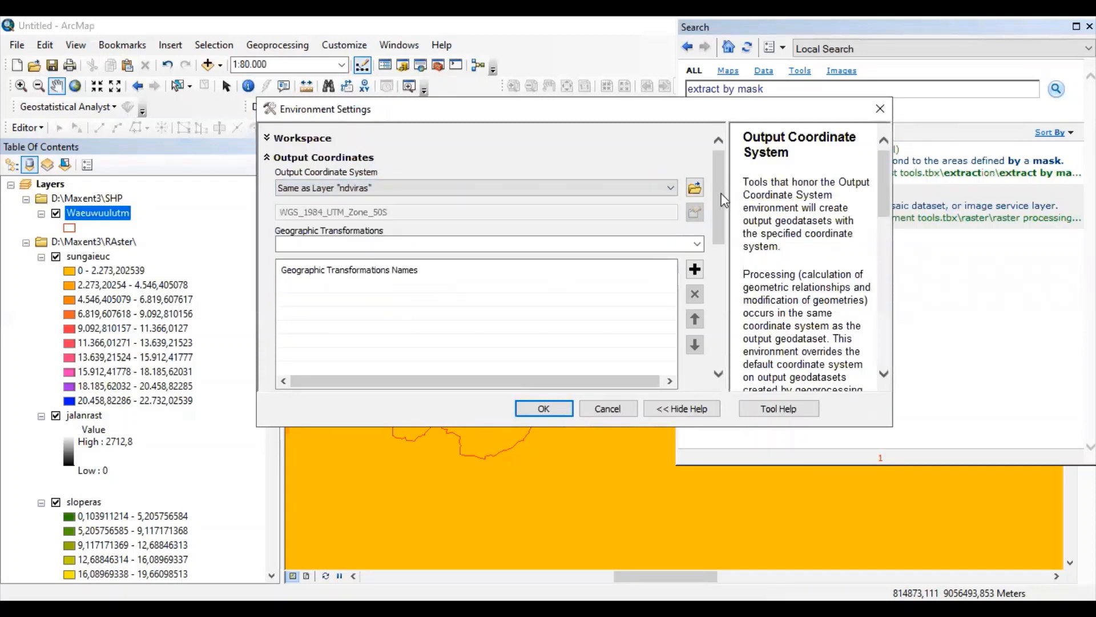
left_click_drag(719, 200, 718, 257)
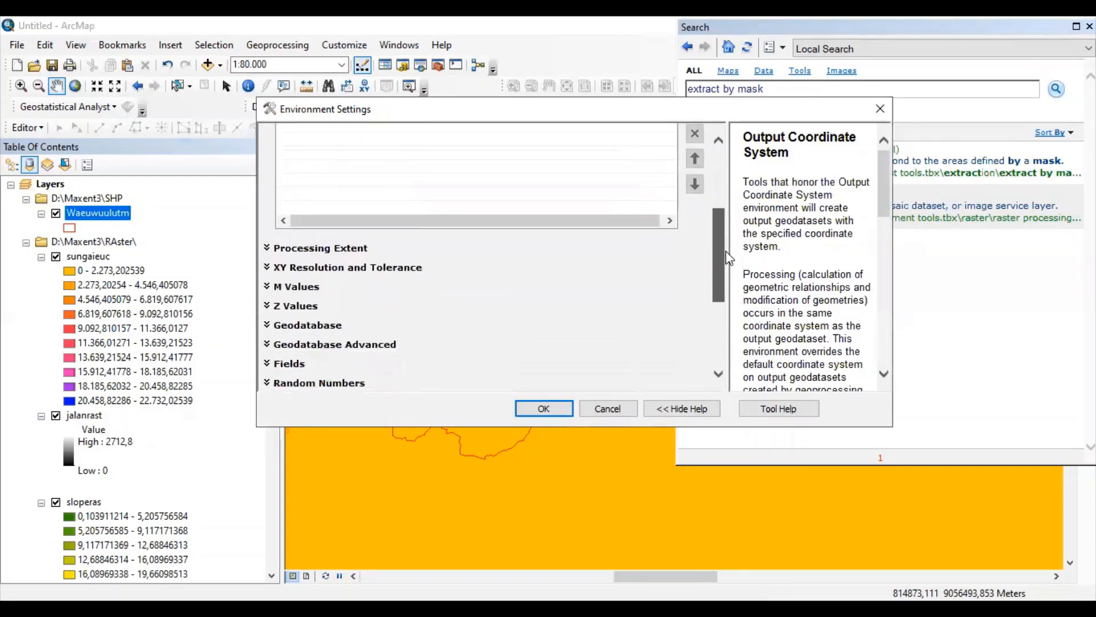
left_click(351, 249)
left_click(644, 280)
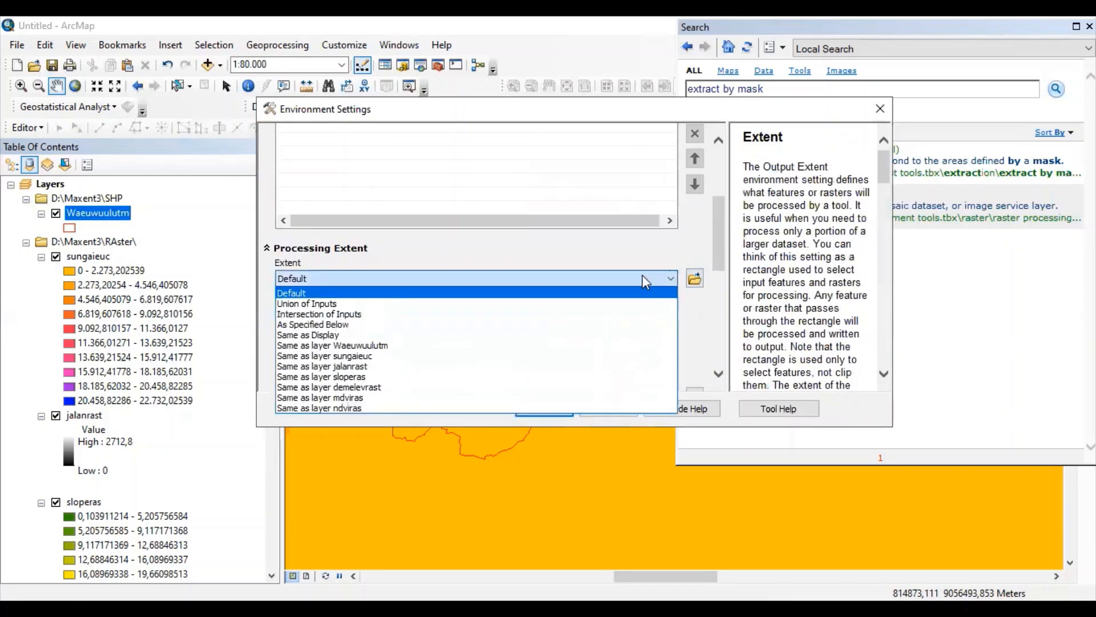
left_click(369, 408)
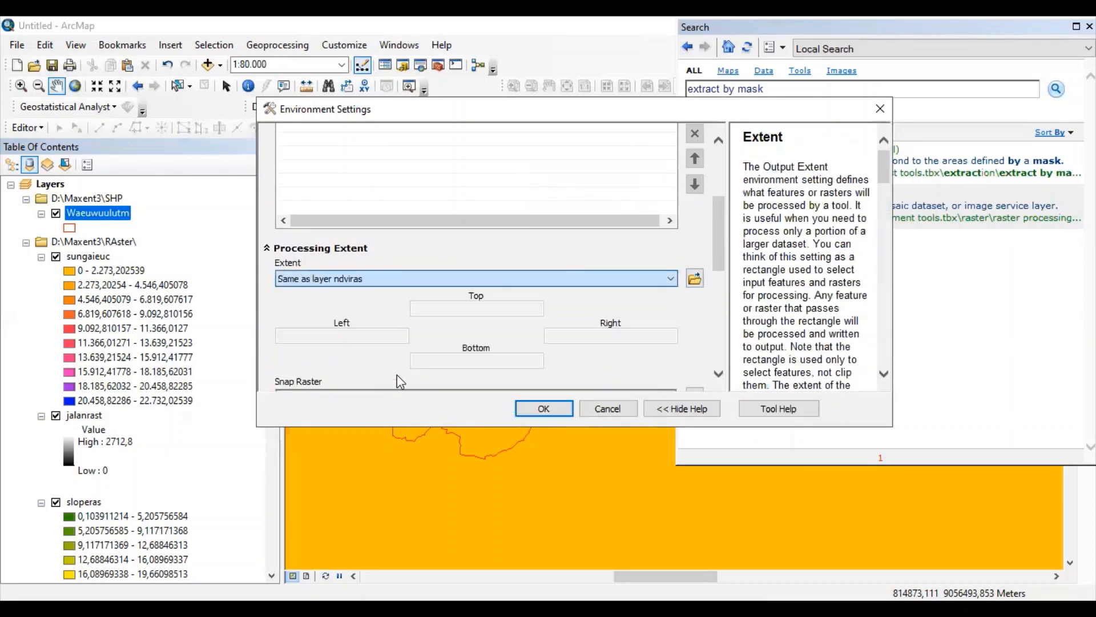
- Set the raster analysis cell size to match the ndviras layer and run Extract by Mask
left_click_drag(718, 262, 717, 340)
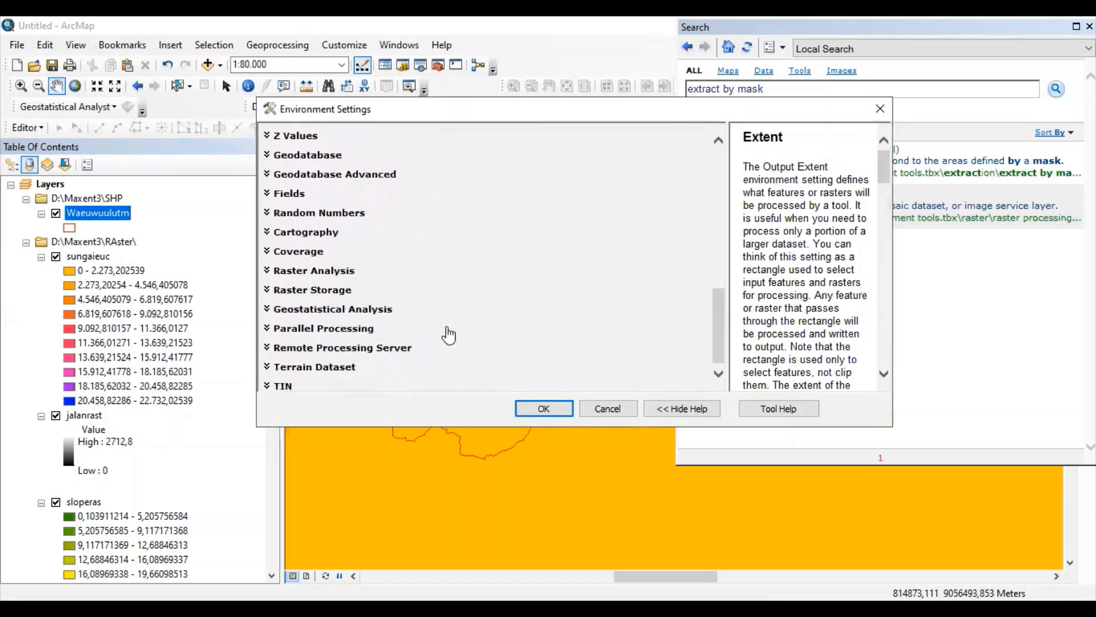
left_click(314, 270)
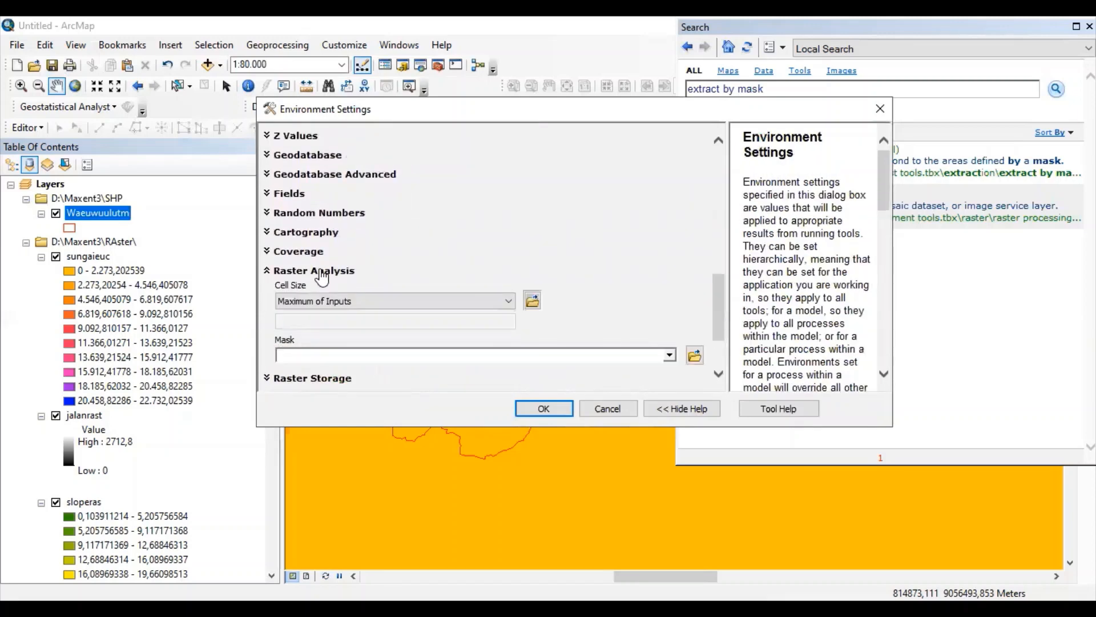
left_click(494, 300)
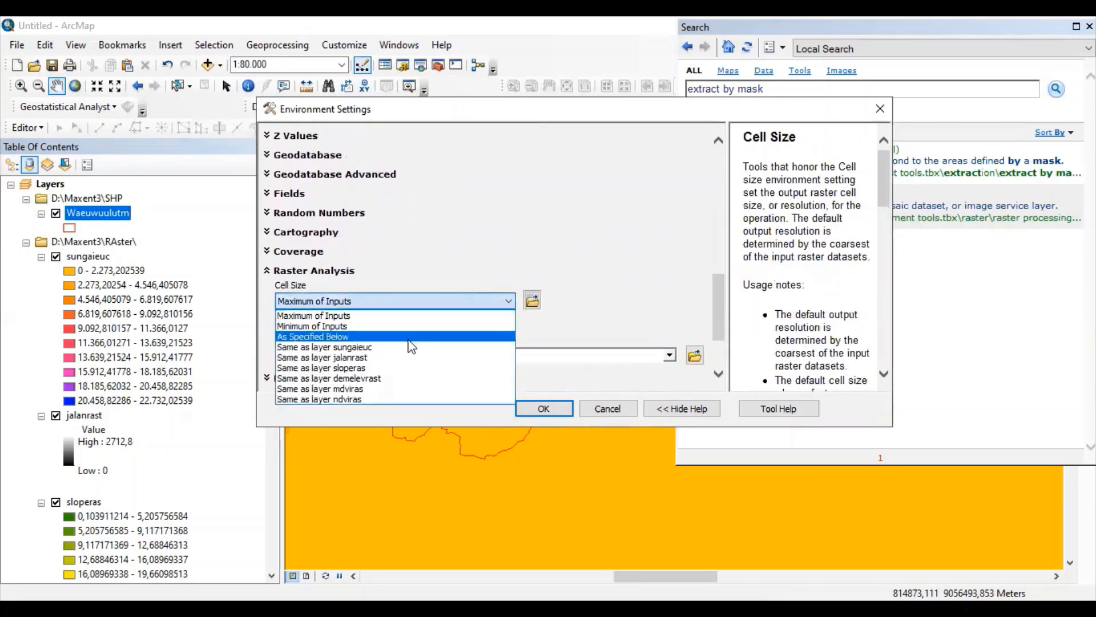
left_click(380, 399)
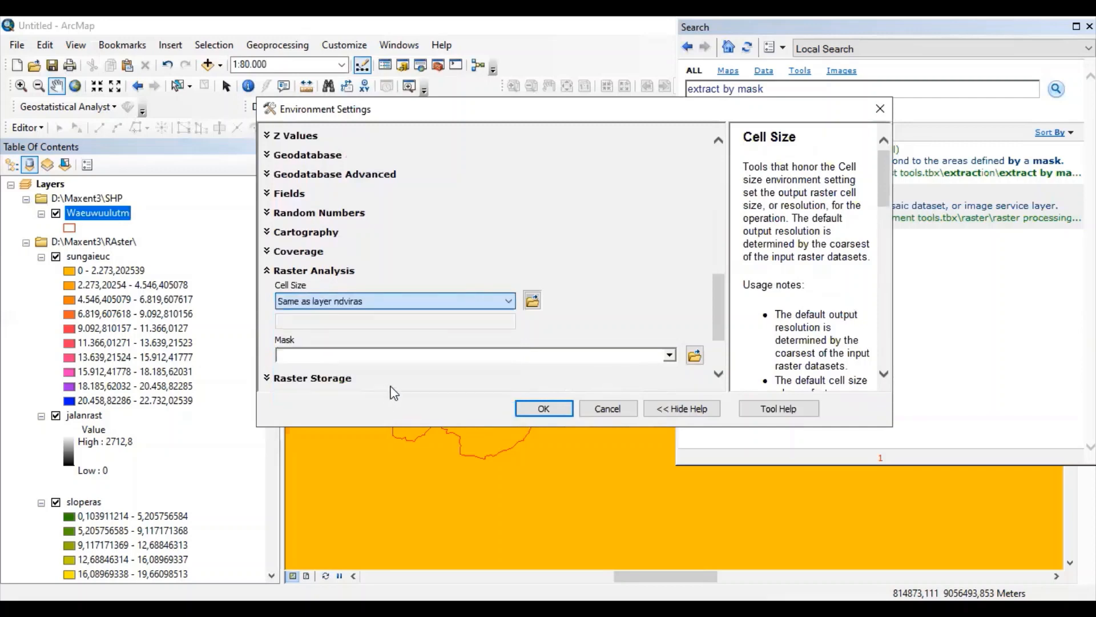
left_click(540, 409)
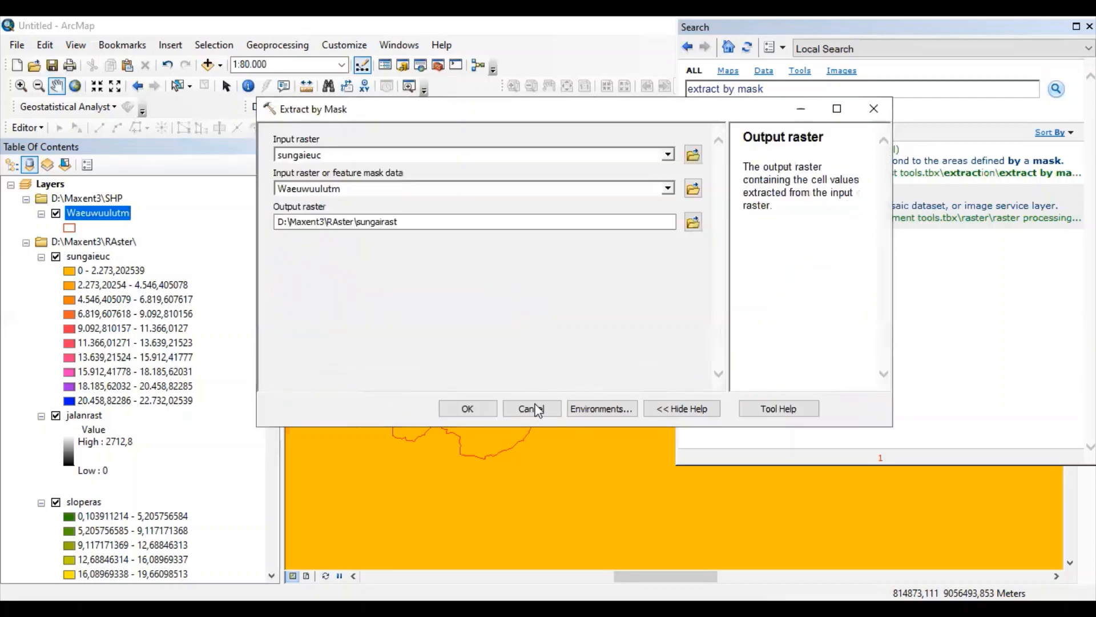
left_click(464, 410)
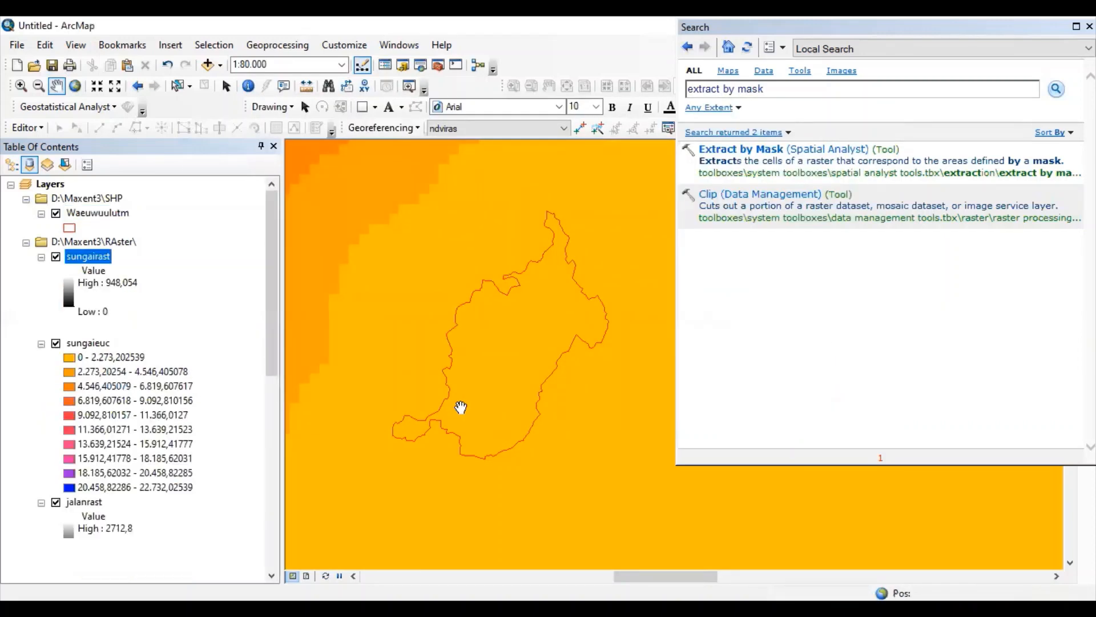
- Hide the sungaieuc layer and remove it from the map
left_click(56, 343)
right_click(84, 345)
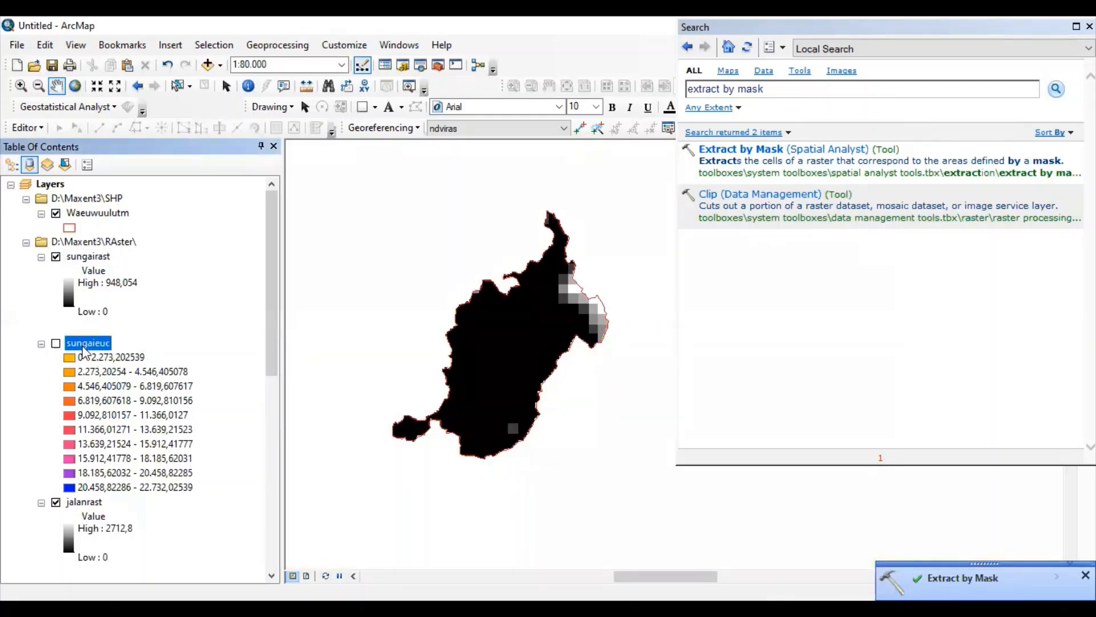
left_click(135, 374)
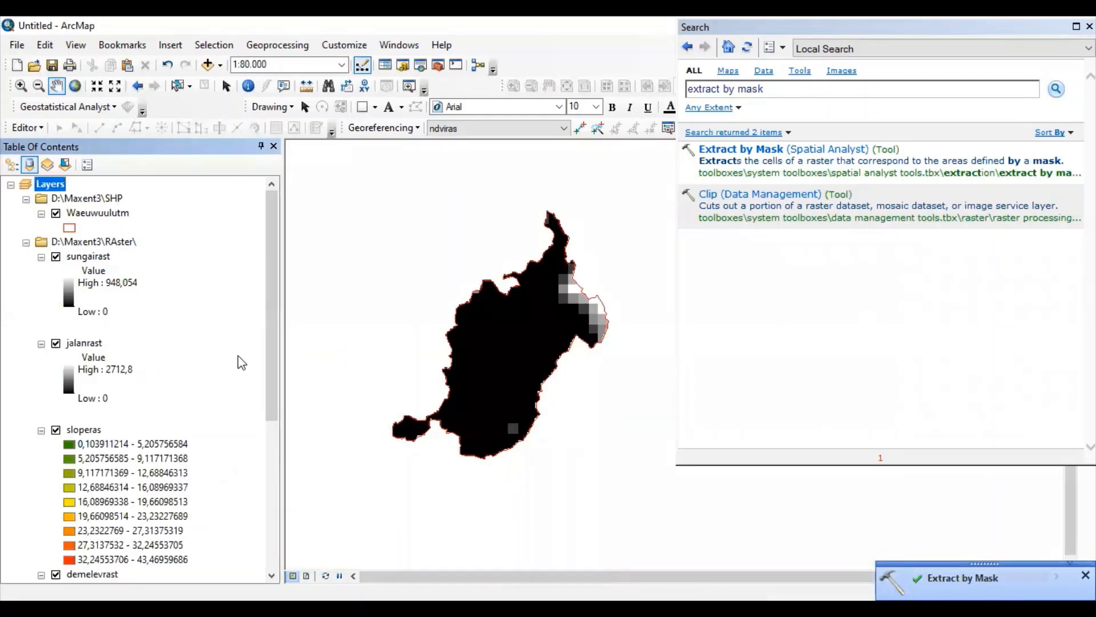
scroll(246, 361, "down", 5)
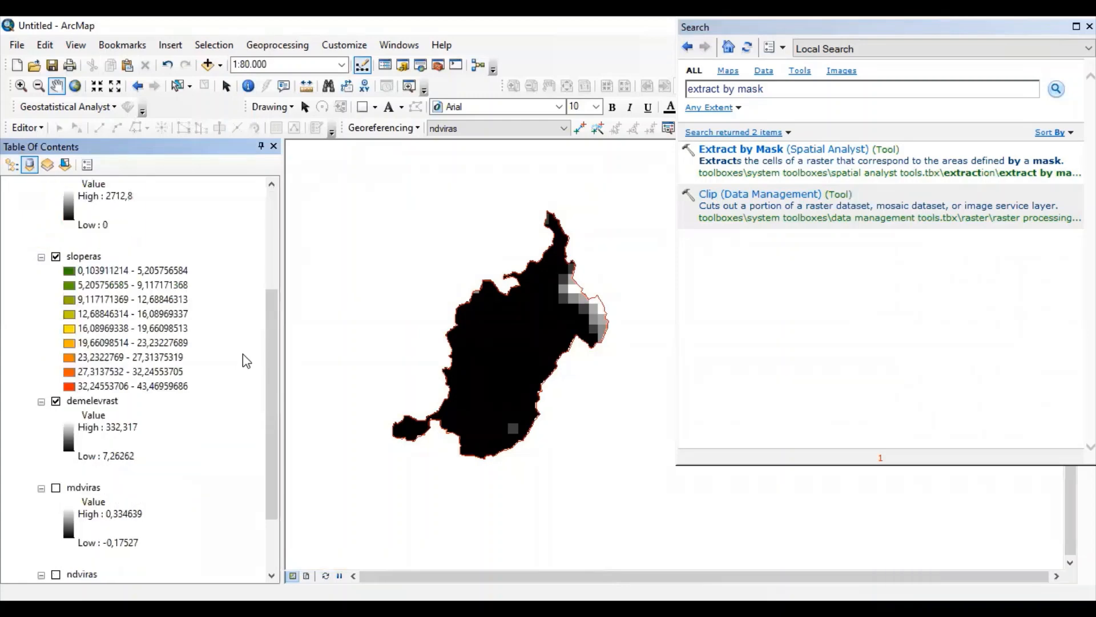
scroll(246, 361, "up", 5)
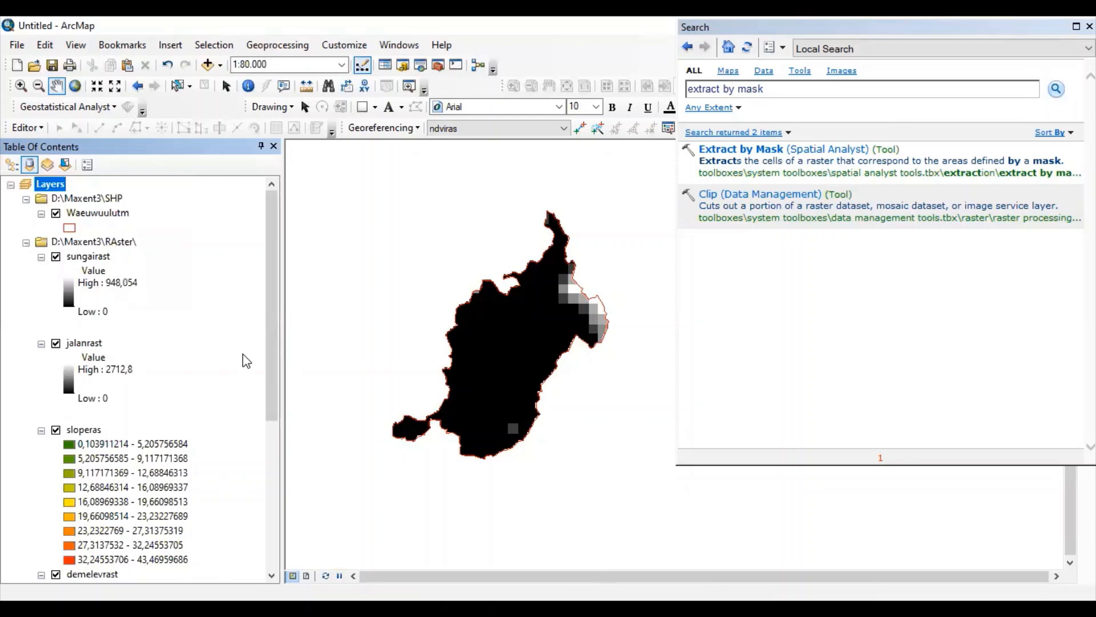
- Open the ManggaraiBarat folder in D:\Maxent2 as the source for adding data
left_click(211, 89)
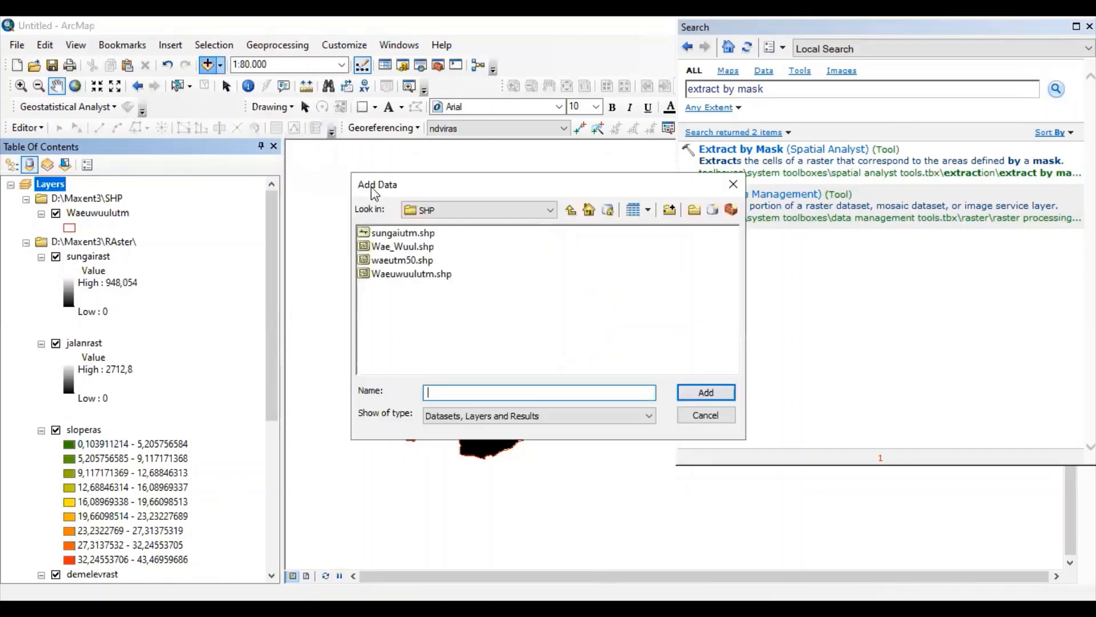
left_click(549, 211)
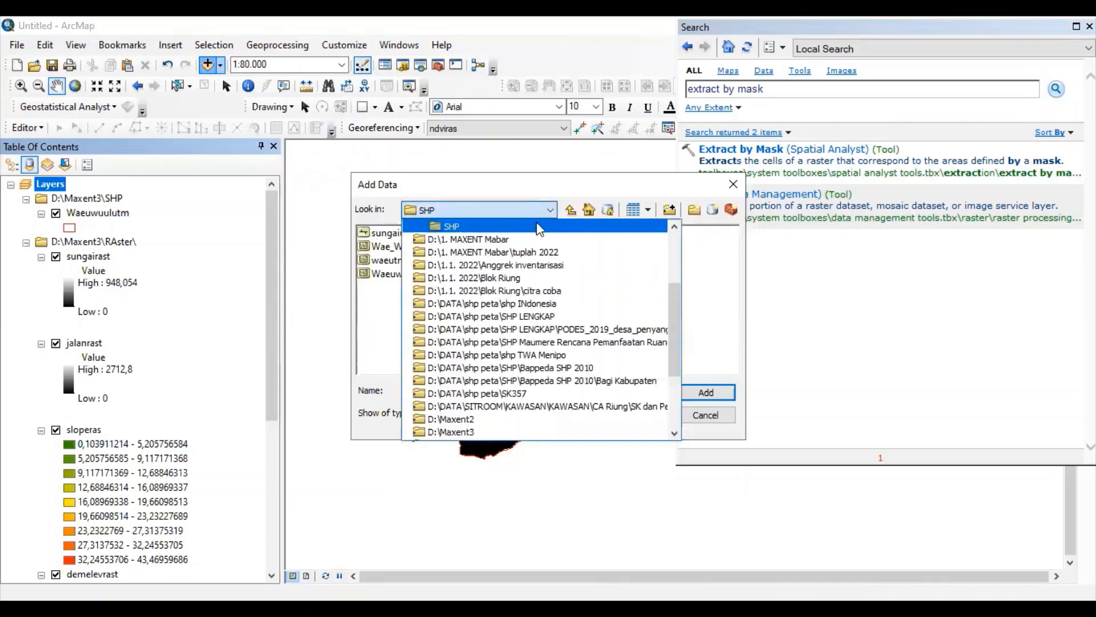
left_click(483, 420)
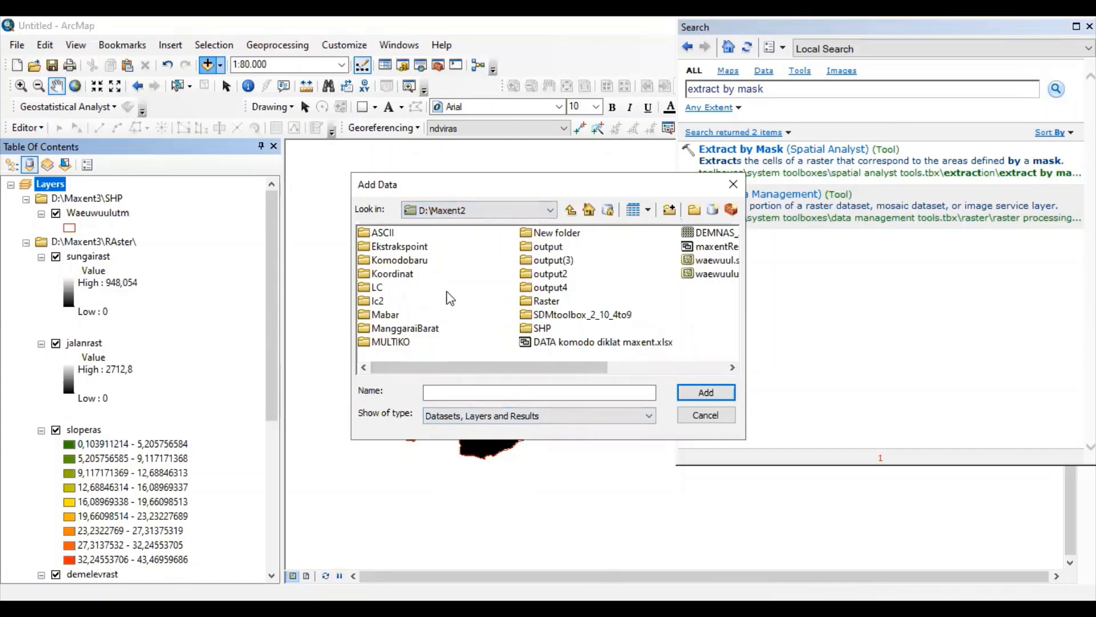
double_click(432, 328)
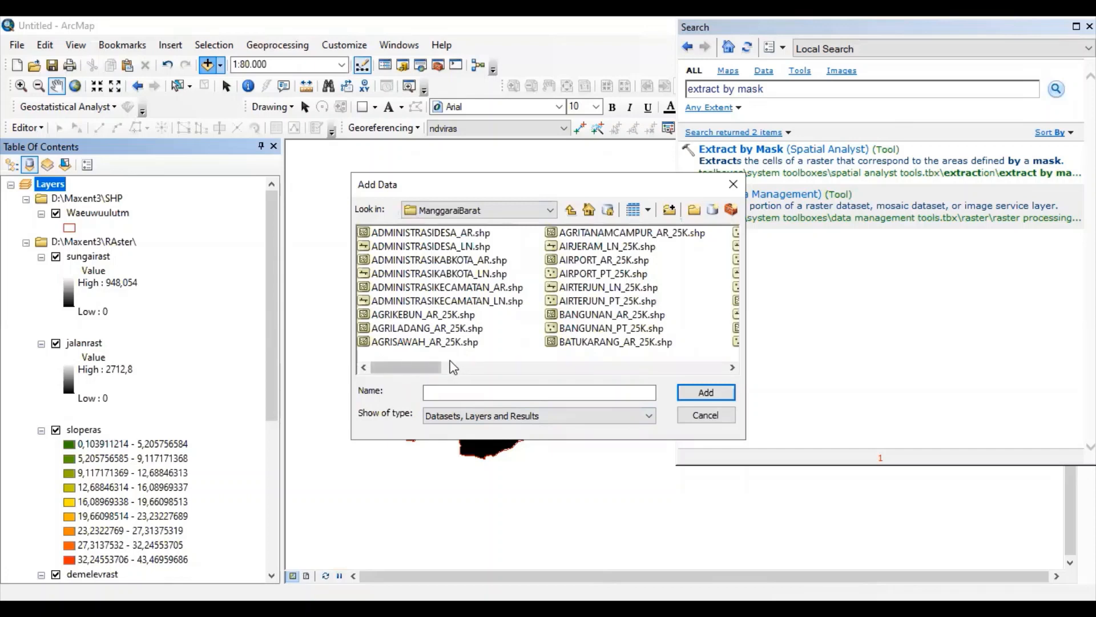
- Add AGRIKEBUN_AR_25K.shp to the map and hide the sungairast, jalanrast and sloperas layers
left_click(736, 368)
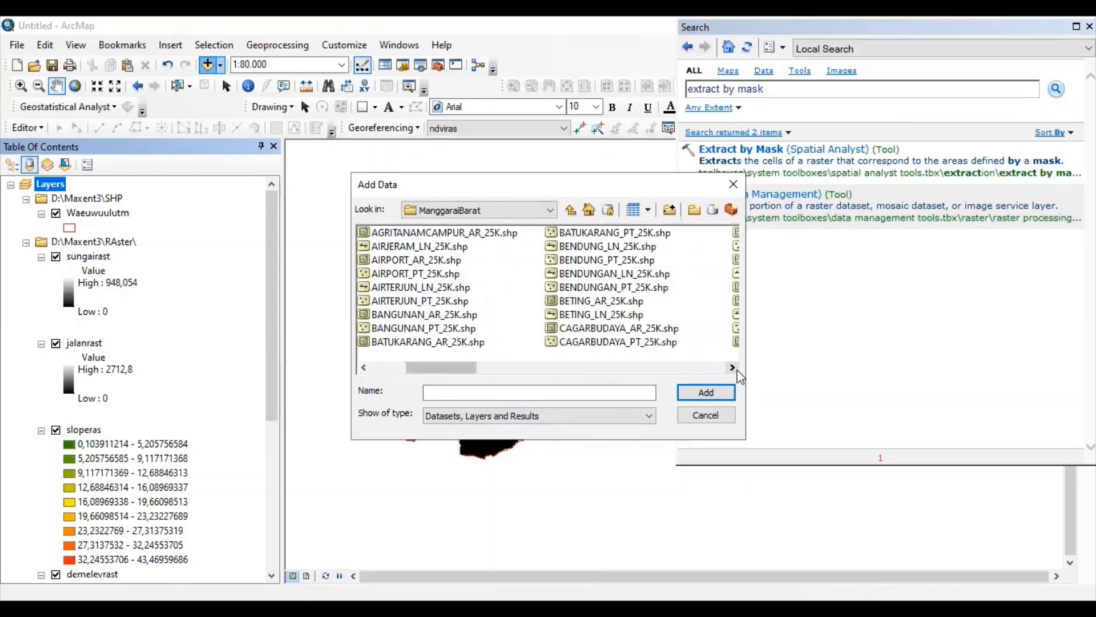
left_click(736, 370)
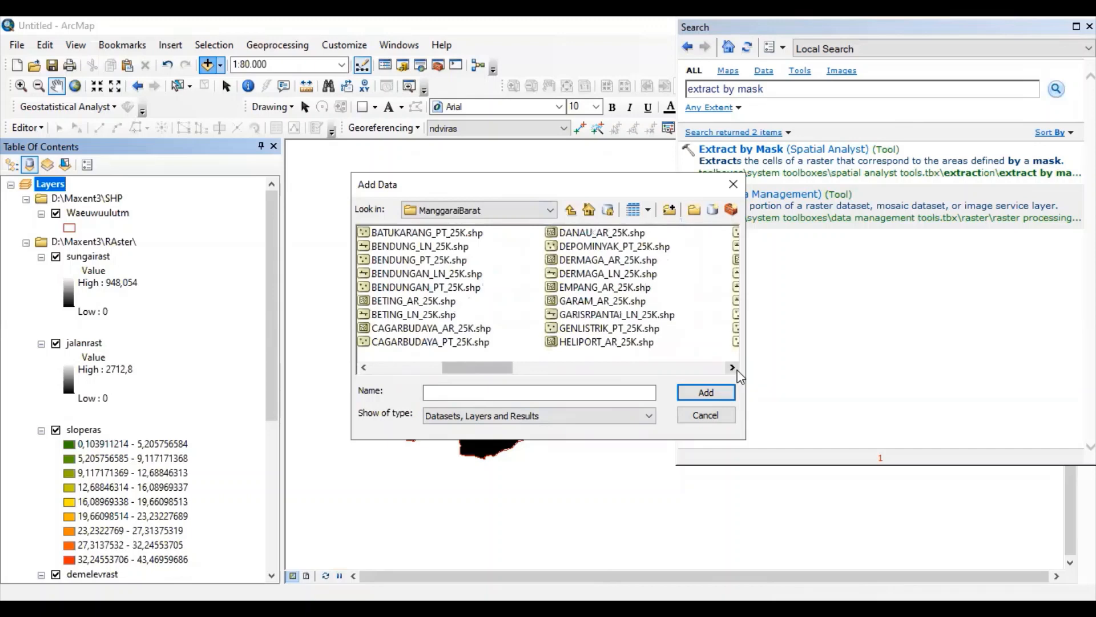
left_click(737, 370)
left_click(737, 370)
left_click(737, 370)
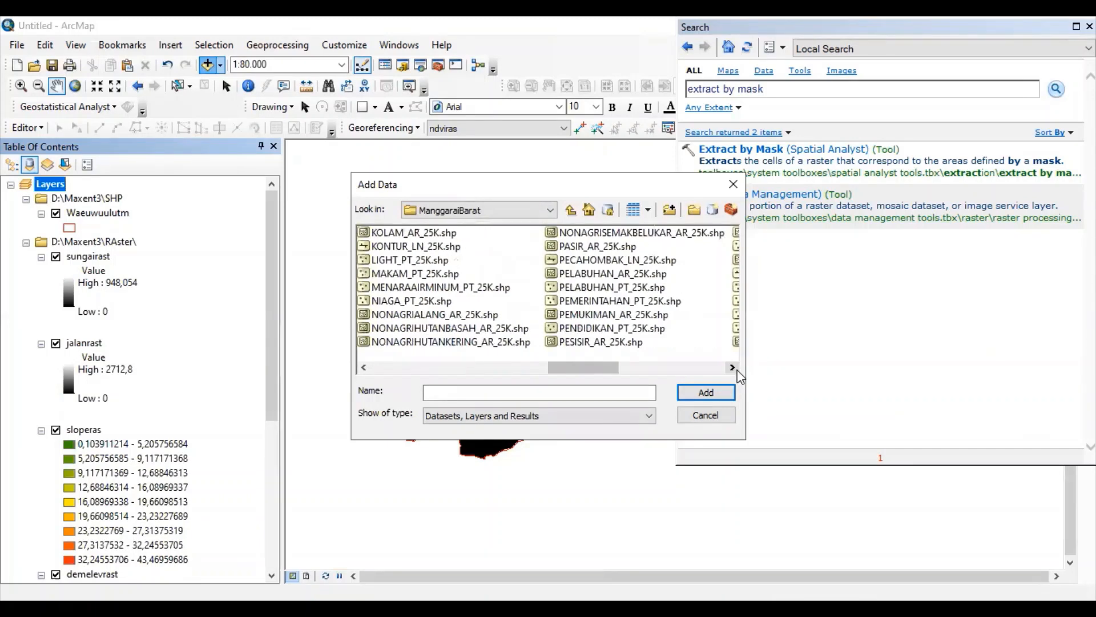
left_click(737, 370)
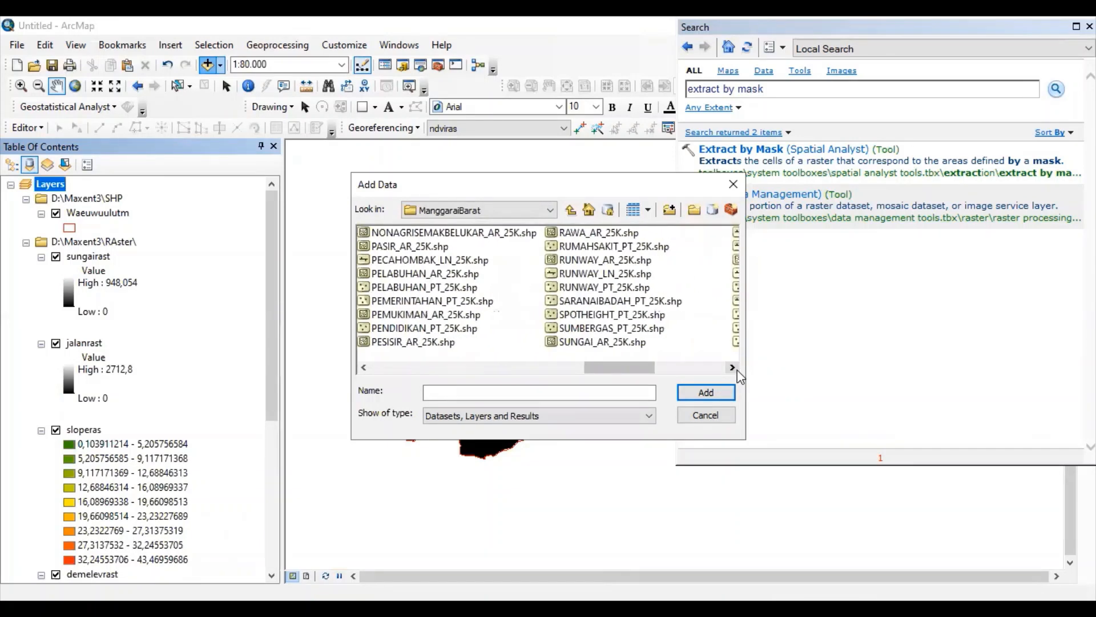
left_click(738, 370)
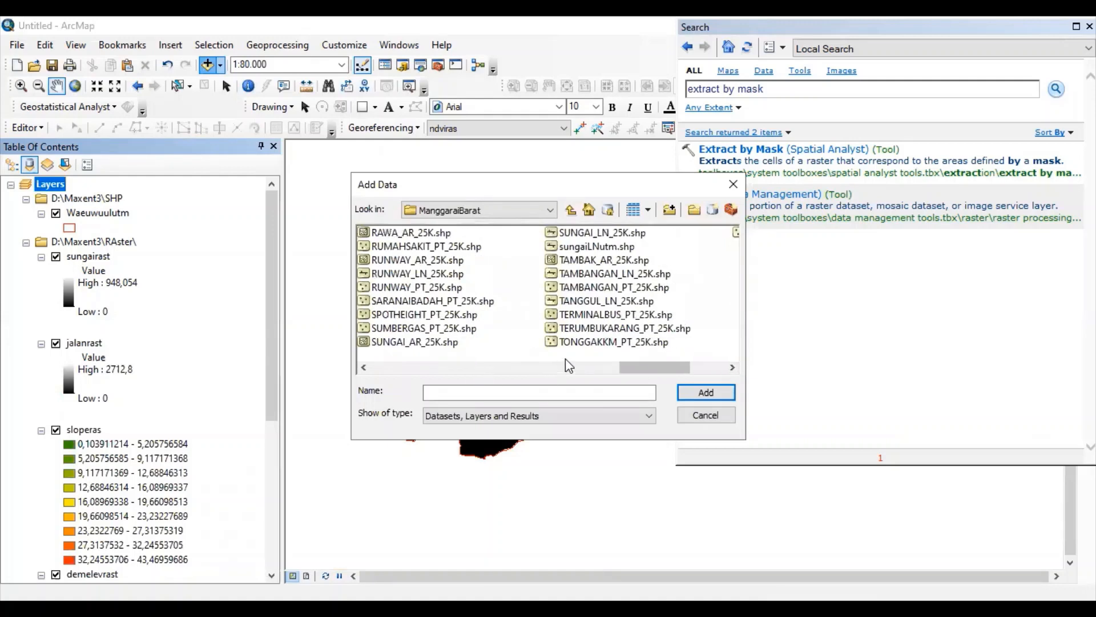
left_click_drag(627, 367, 355, 391)
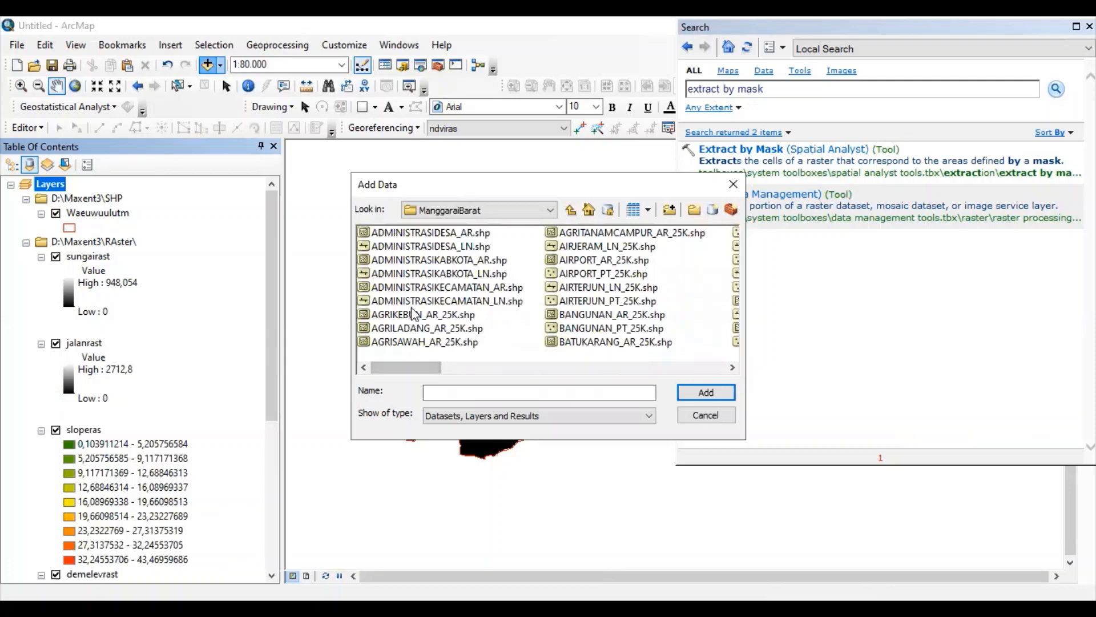
left_click(441, 319)
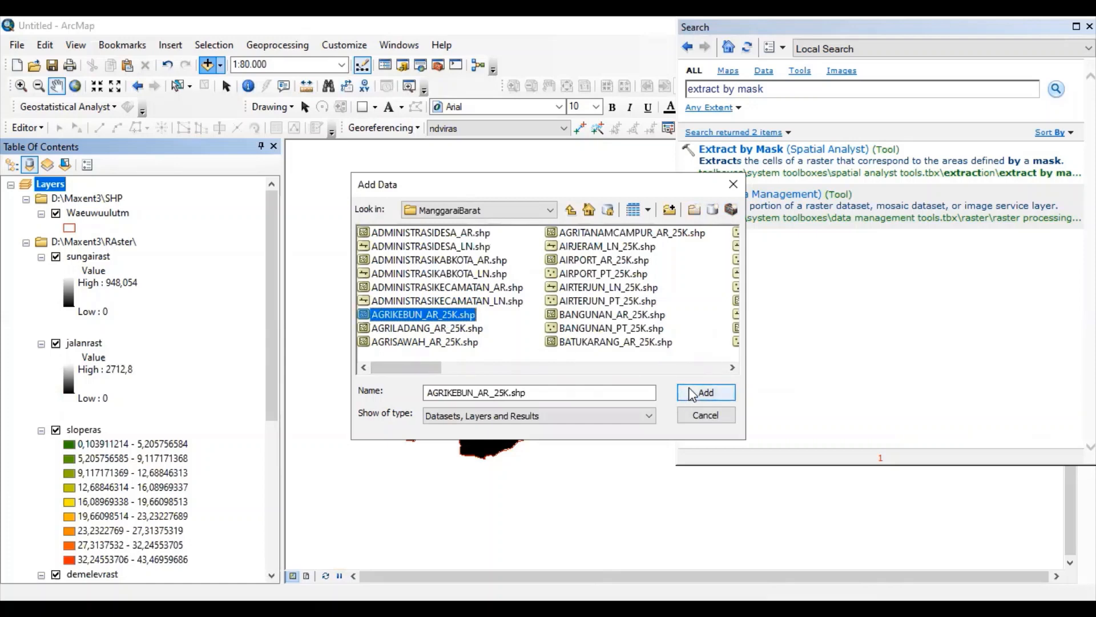
left_click(692, 393)
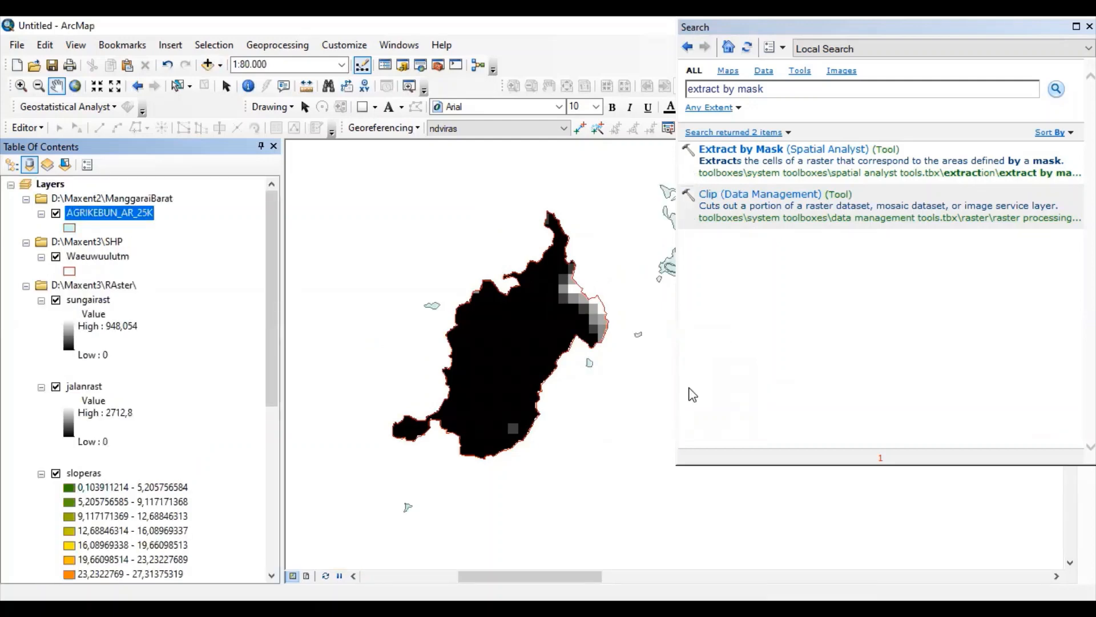
left_click(55, 300)
left_click(56, 386)
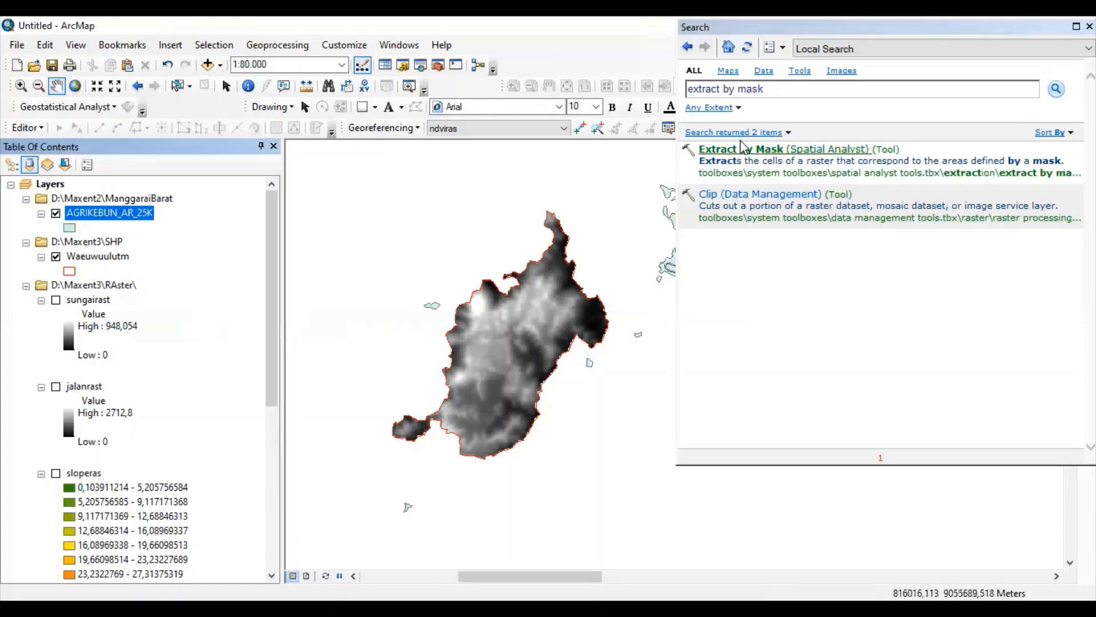
- Search for "polygon to raster" and open the Polygon to Raster (Conversion) tool
left_click(784, 88)
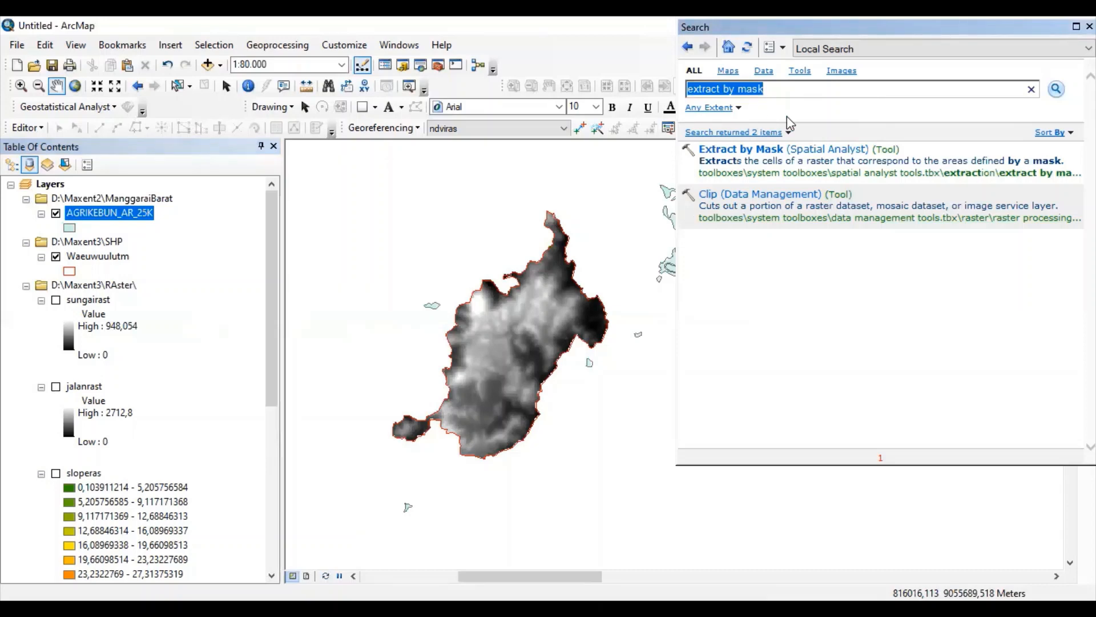
type("poly")
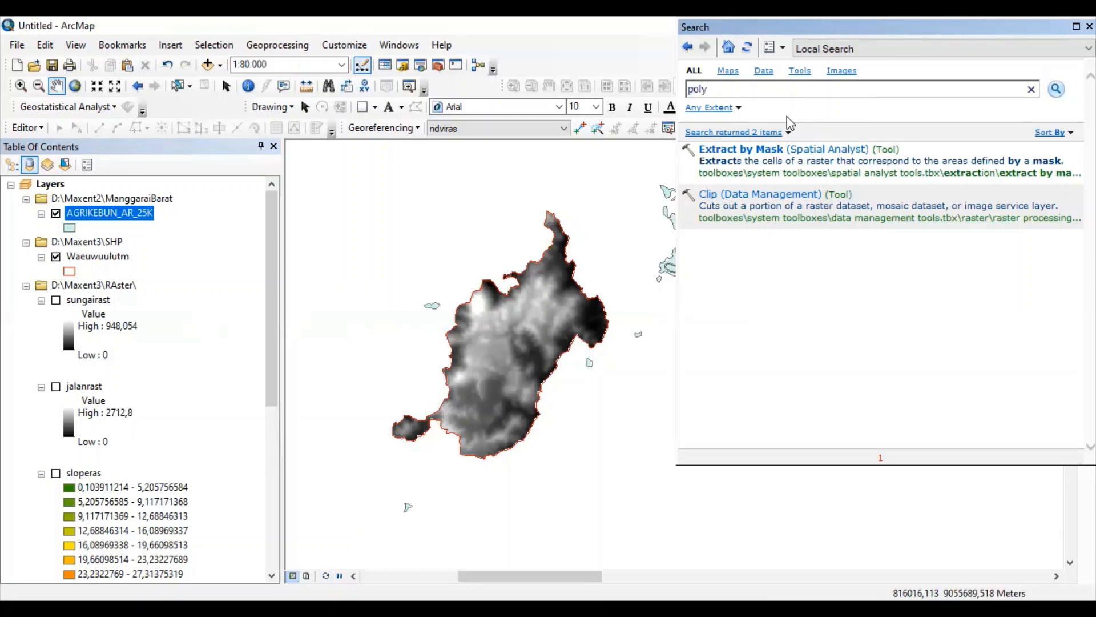
type("gon to raster")
key("Return")
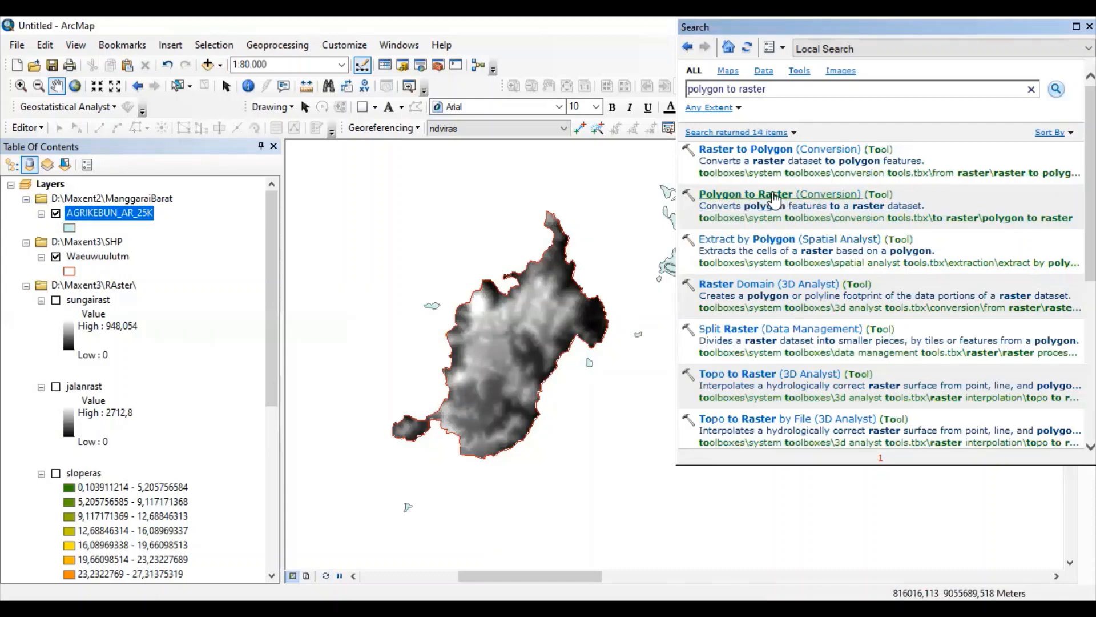
left_click(765, 193)
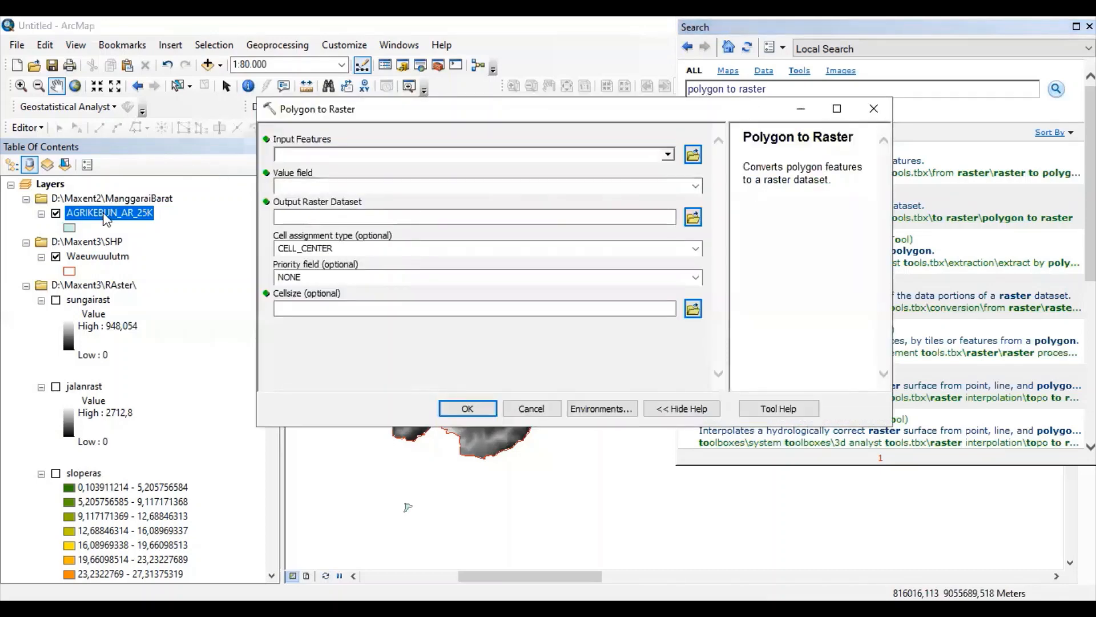
- Set AGRIKEBUN_AR_25K as the input features and name the output raster kebunras in D:\Maxent3\RAster
left_click_drag(107, 219, 358, 157)
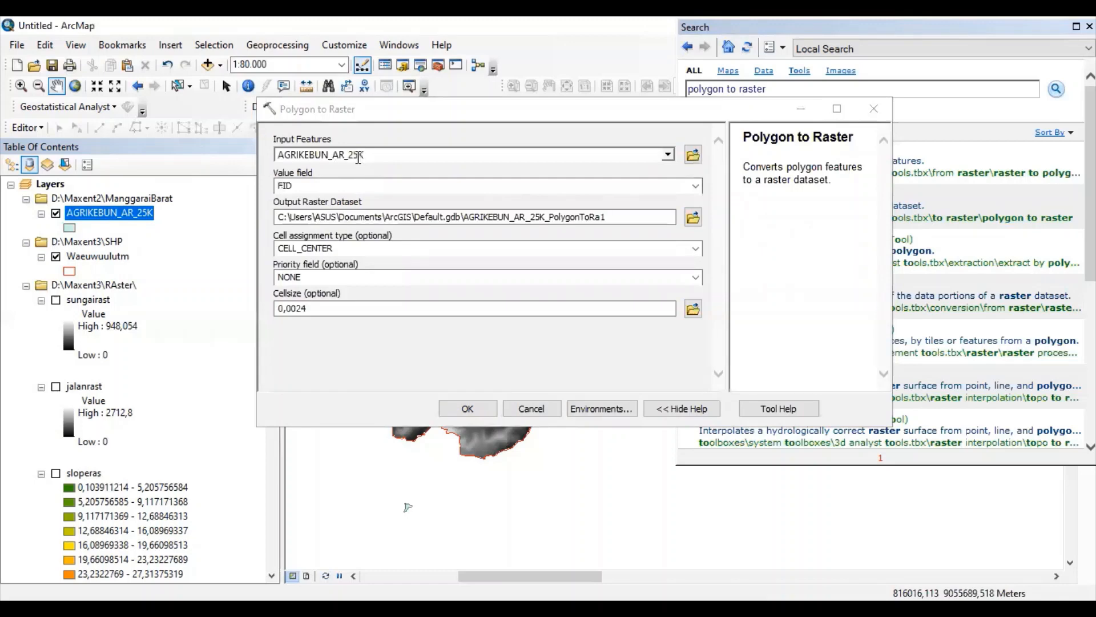
left_click(693, 218)
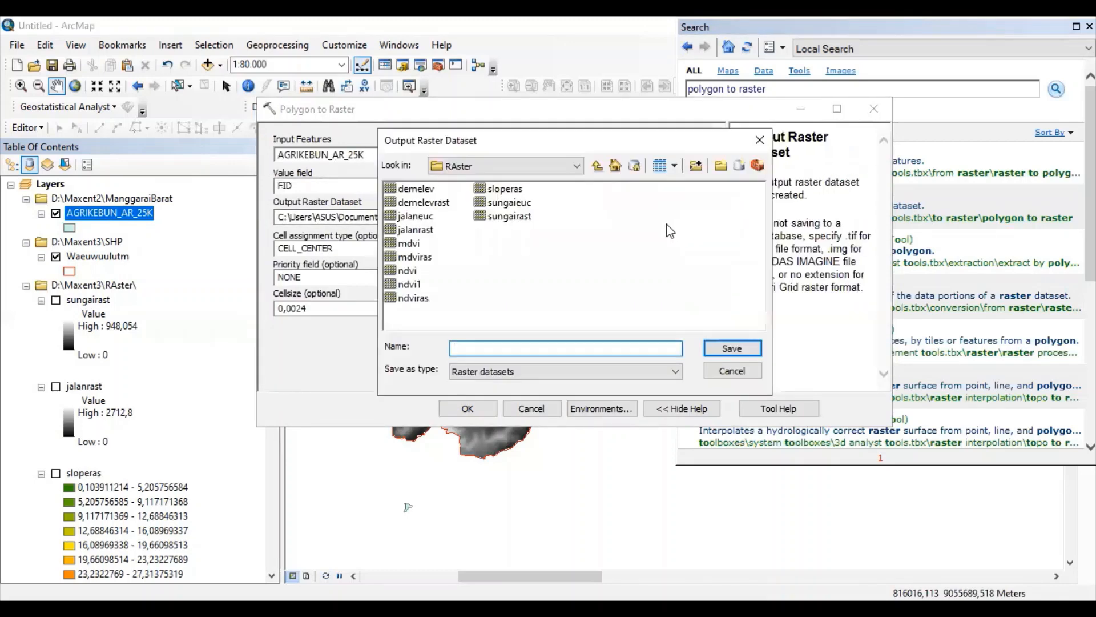
type("kebunras")
left_click(727, 351)
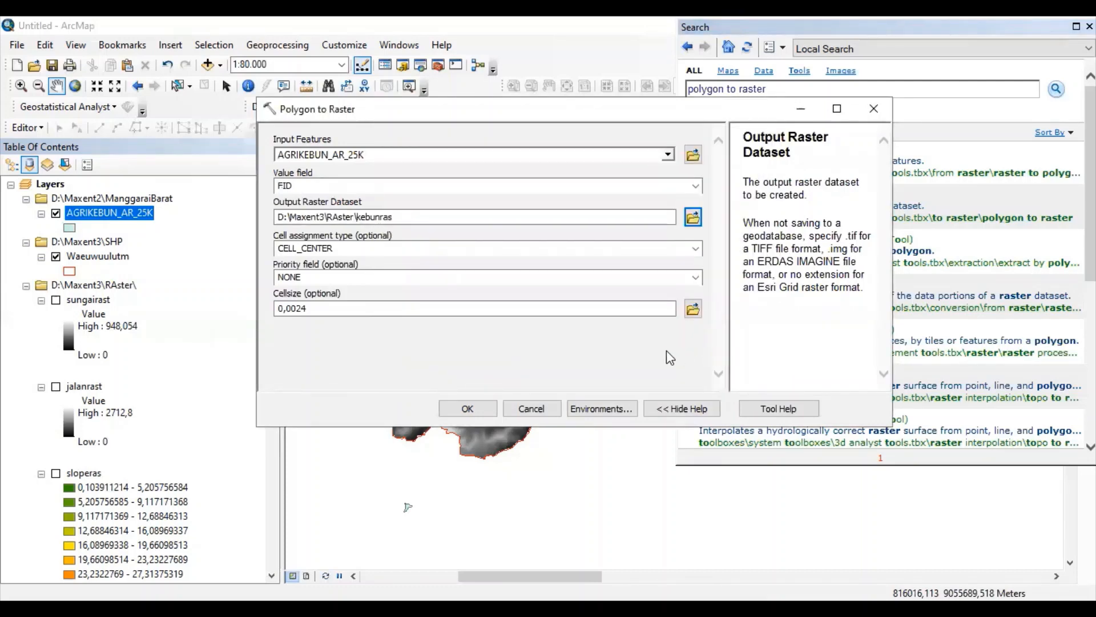
- Set the tool's output coordinate system and processing extent environments to match the ndviras layer
left_click(592, 410)
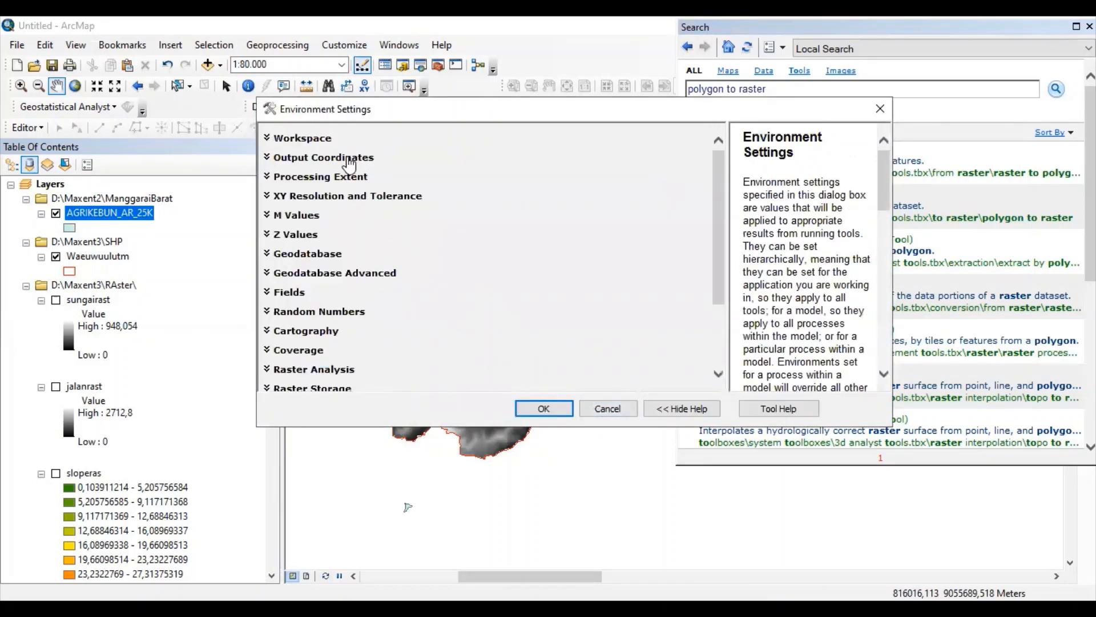
left_click(349, 158)
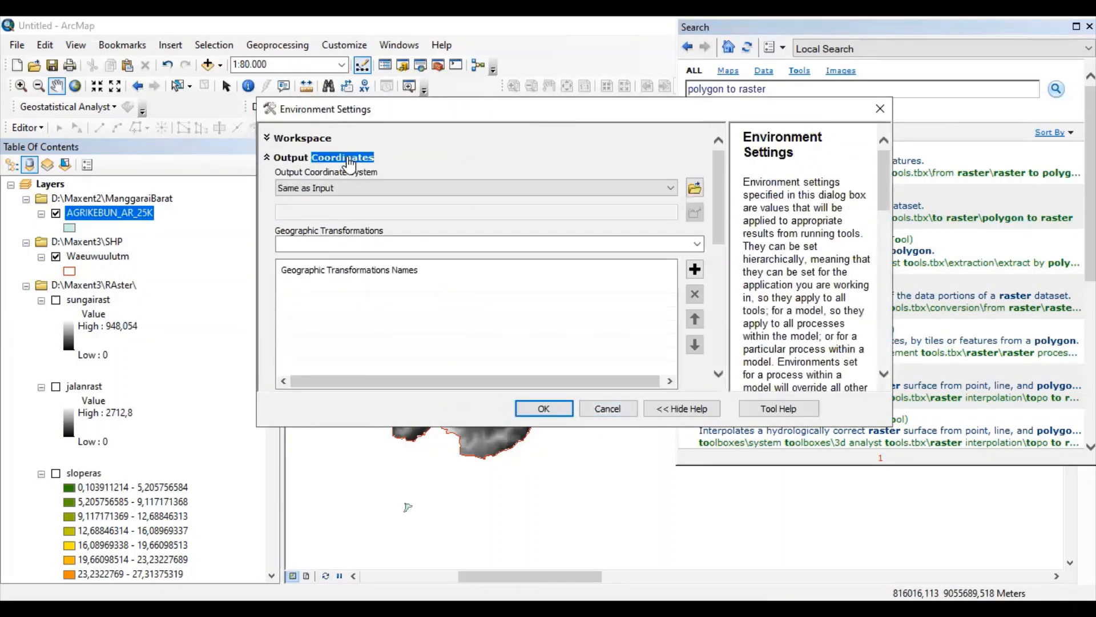
left_click(668, 188)
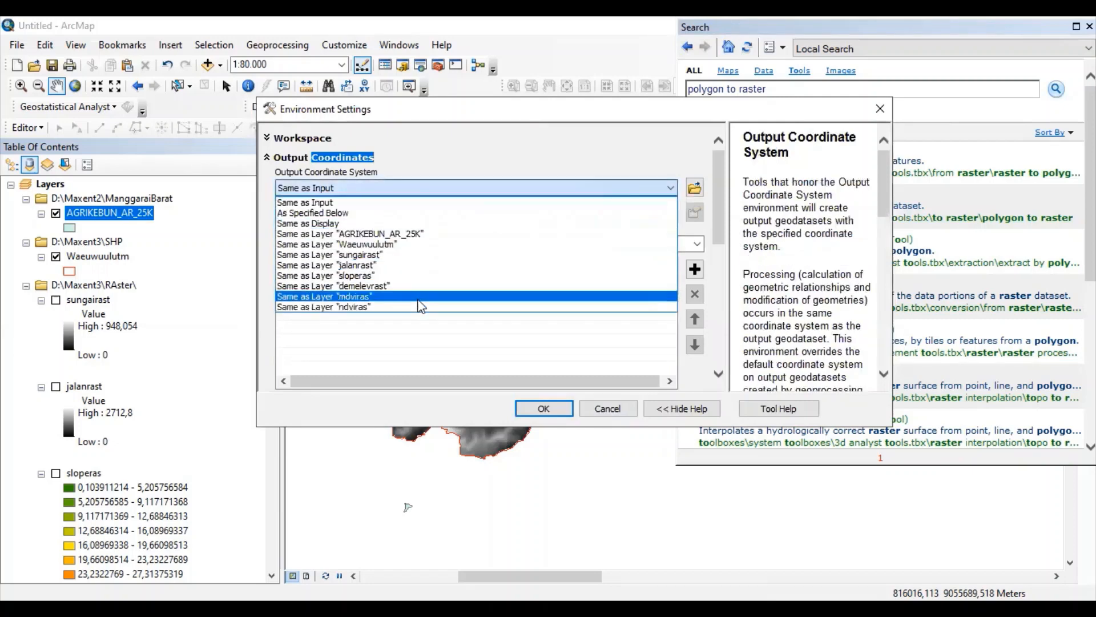
left_click(421, 307)
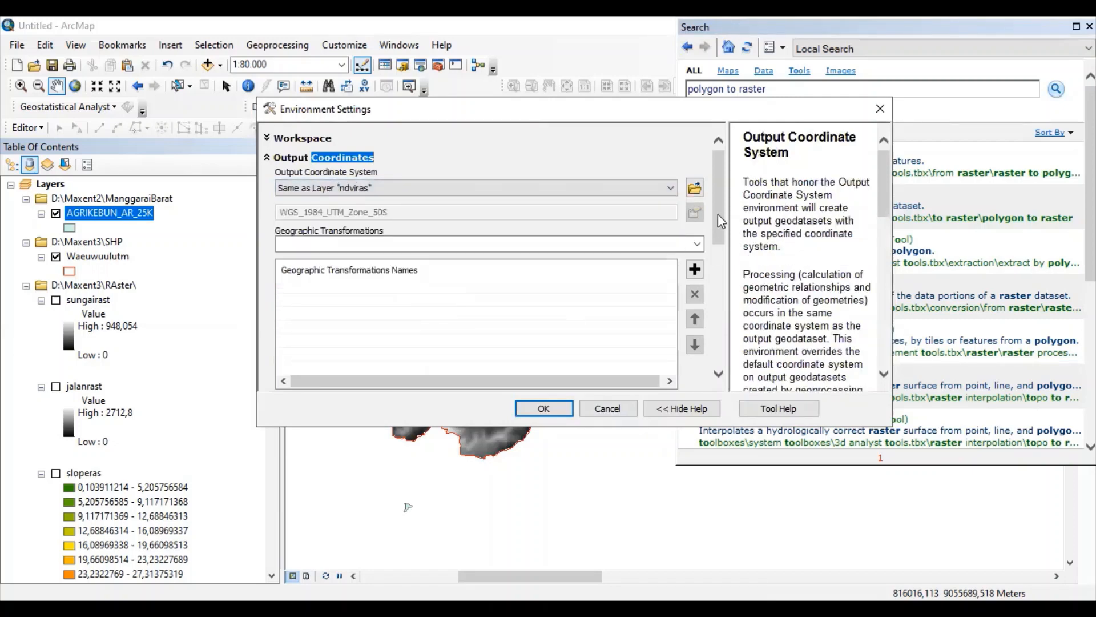
left_click_drag(717, 214, 733, 300)
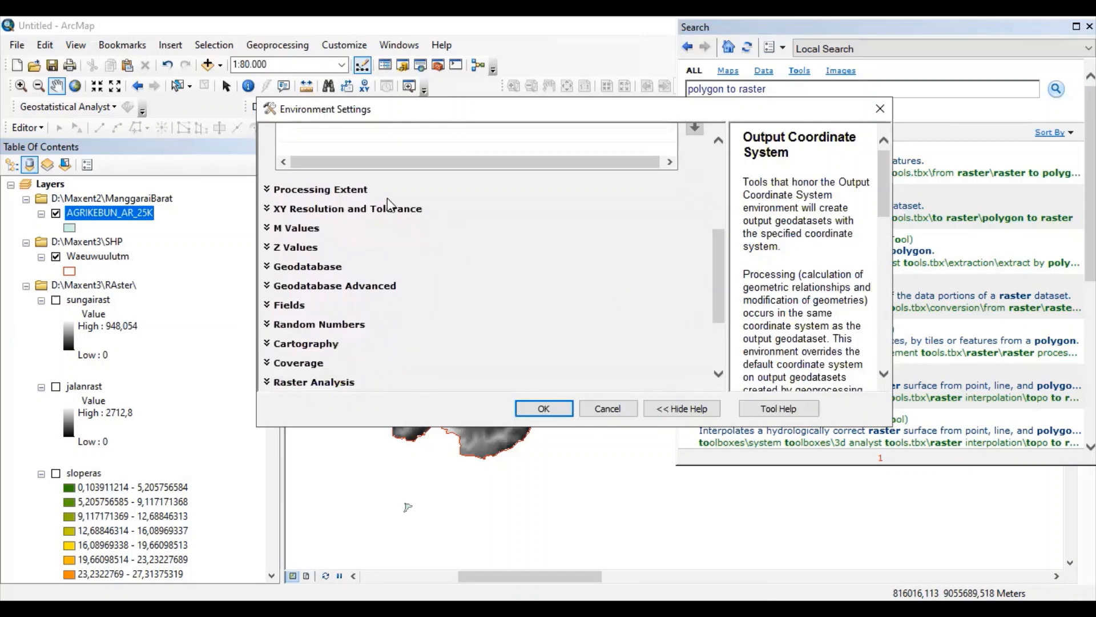
left_click(319, 190)
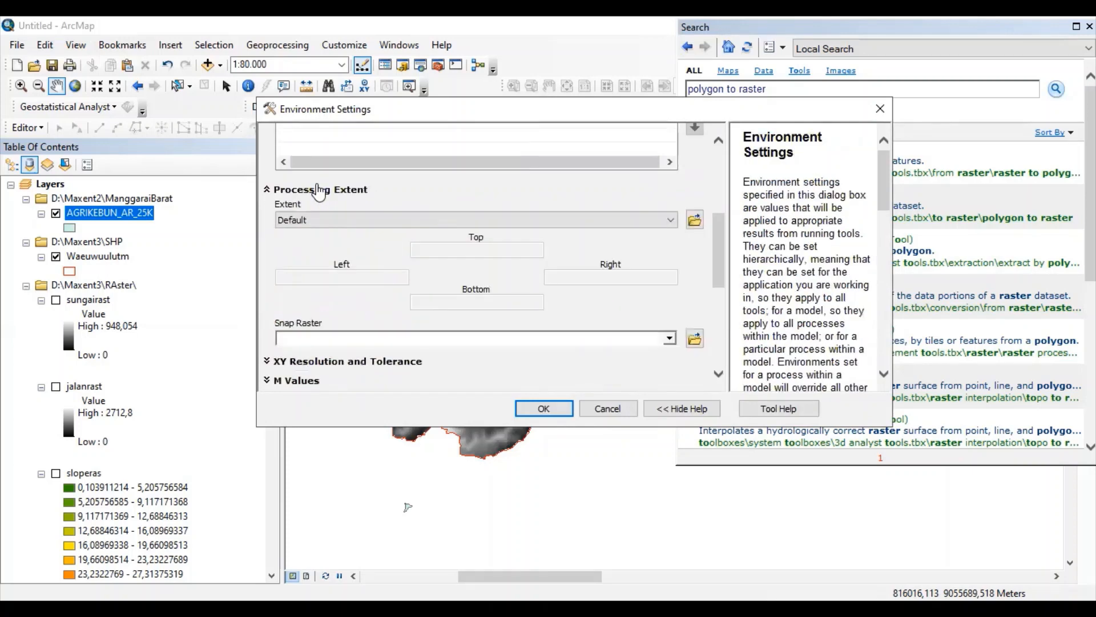
left_click(671, 222)
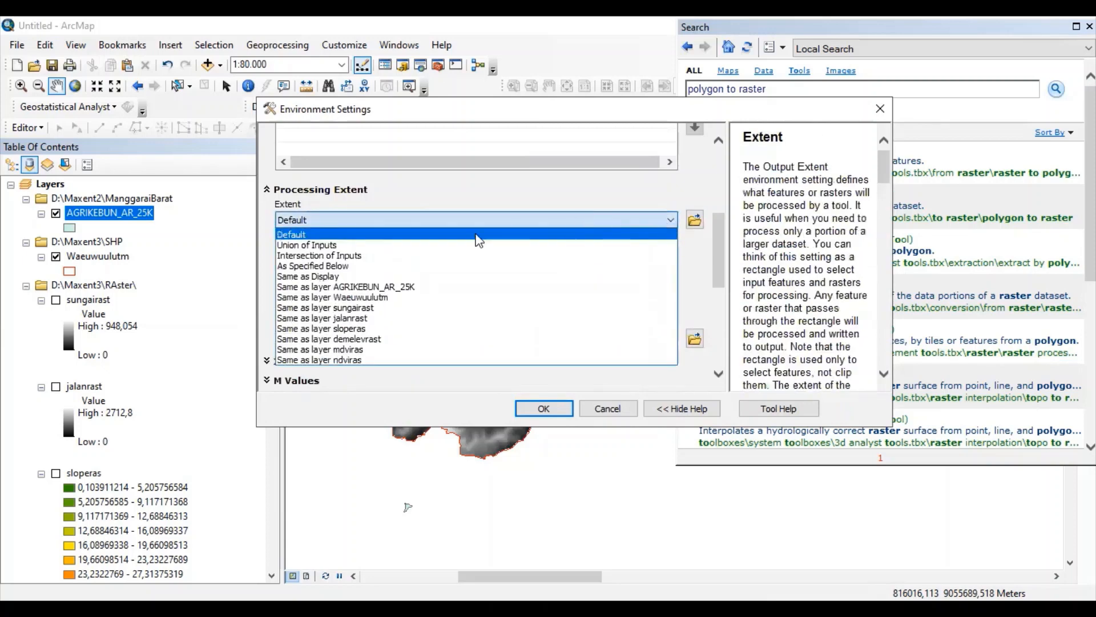
left_click(375, 359)
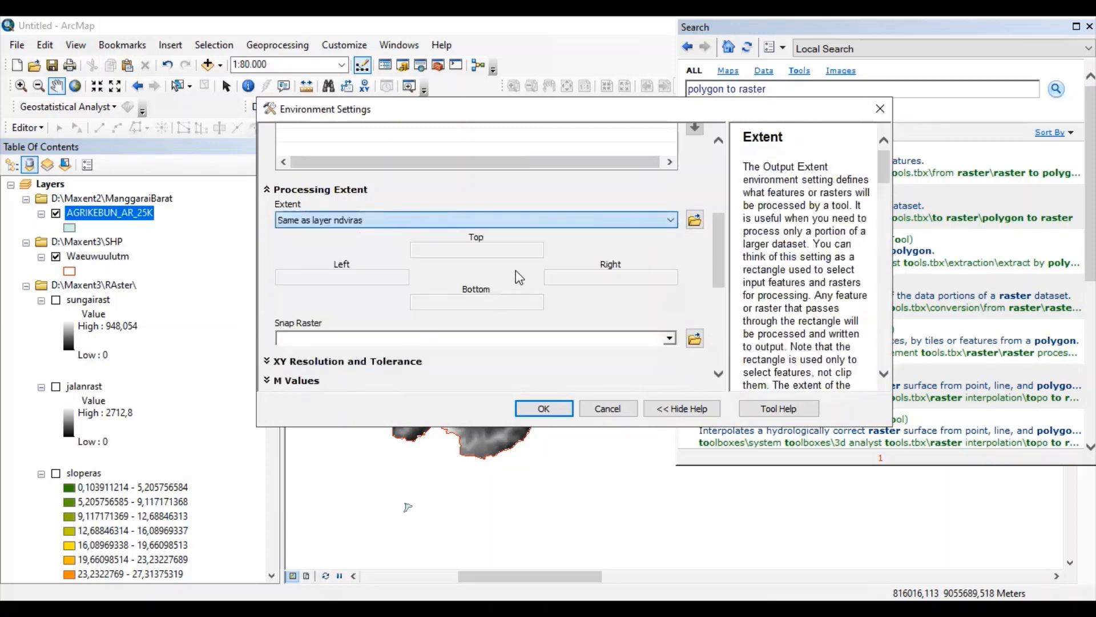
- Set the raster analysis cell size environment to be the same as layer ndviras
scroll(516, 269, "down", 5)
scroll(519, 279, "down", 3)
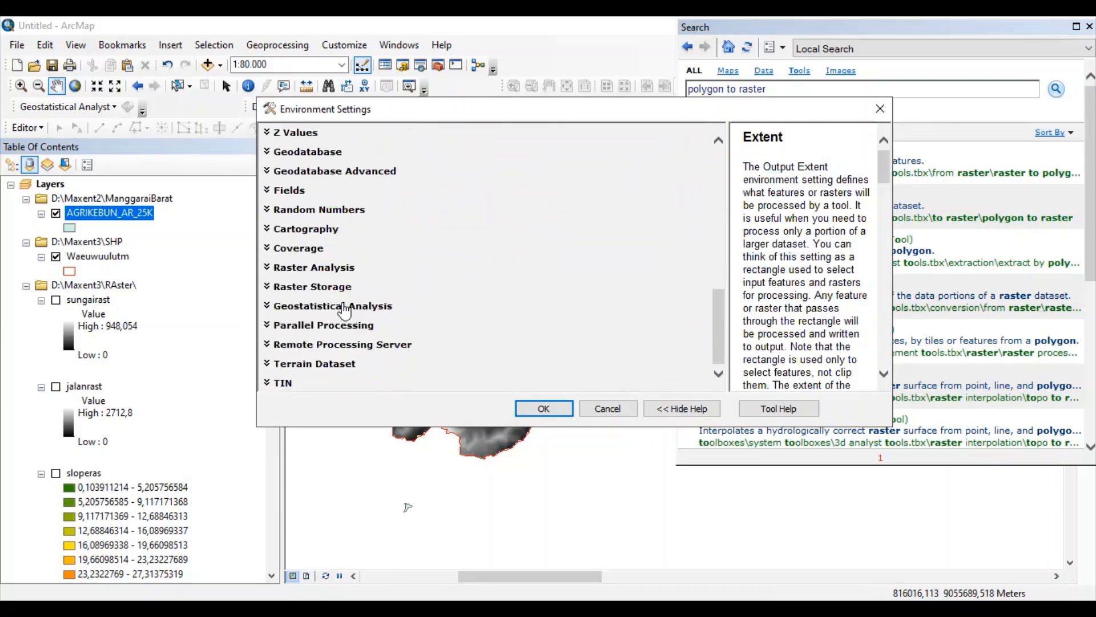
left_click(345, 269)
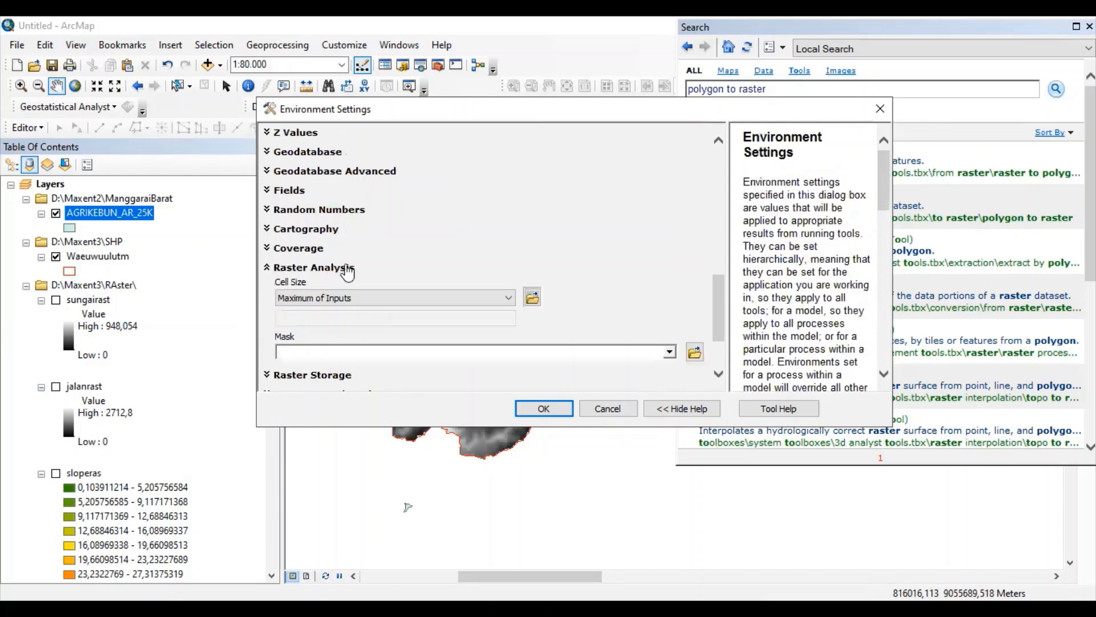
left_click(510, 297)
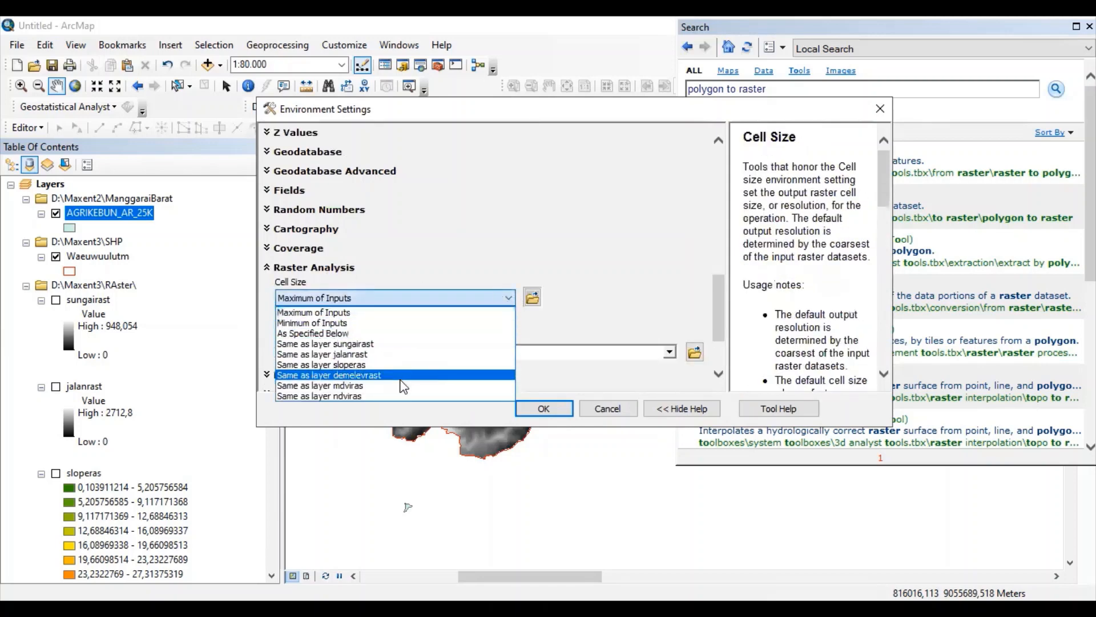
left_click(402, 396)
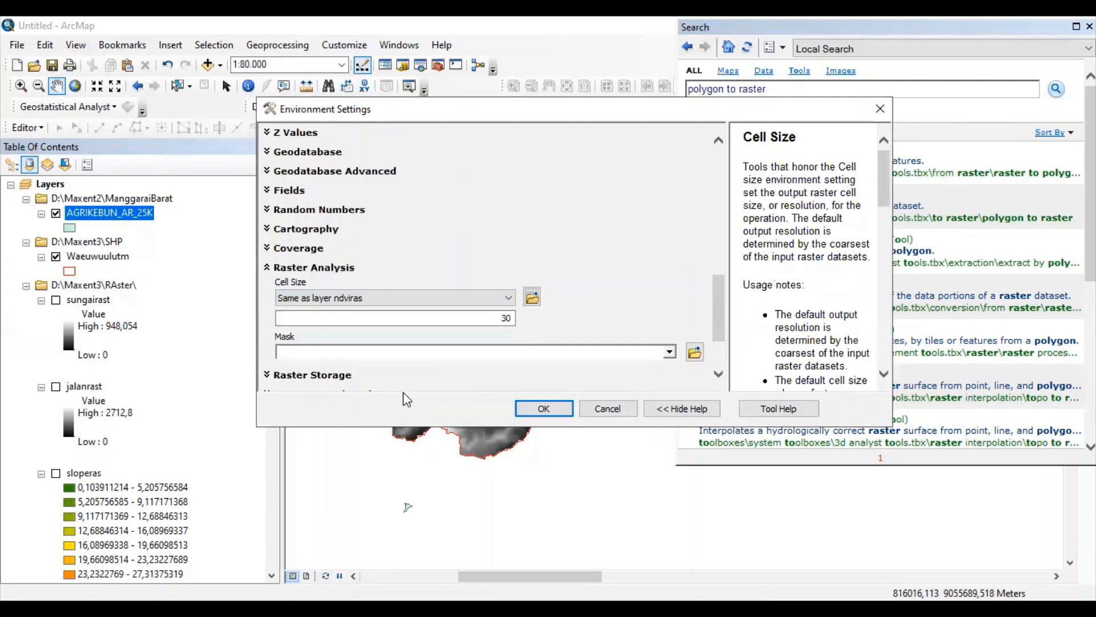
- Accept the environment settings, run the polygon-to-raster conversion and remove the AGRIKEBUN_AR_25K layer from the map
left_click(543, 409)
left_click(465, 406)
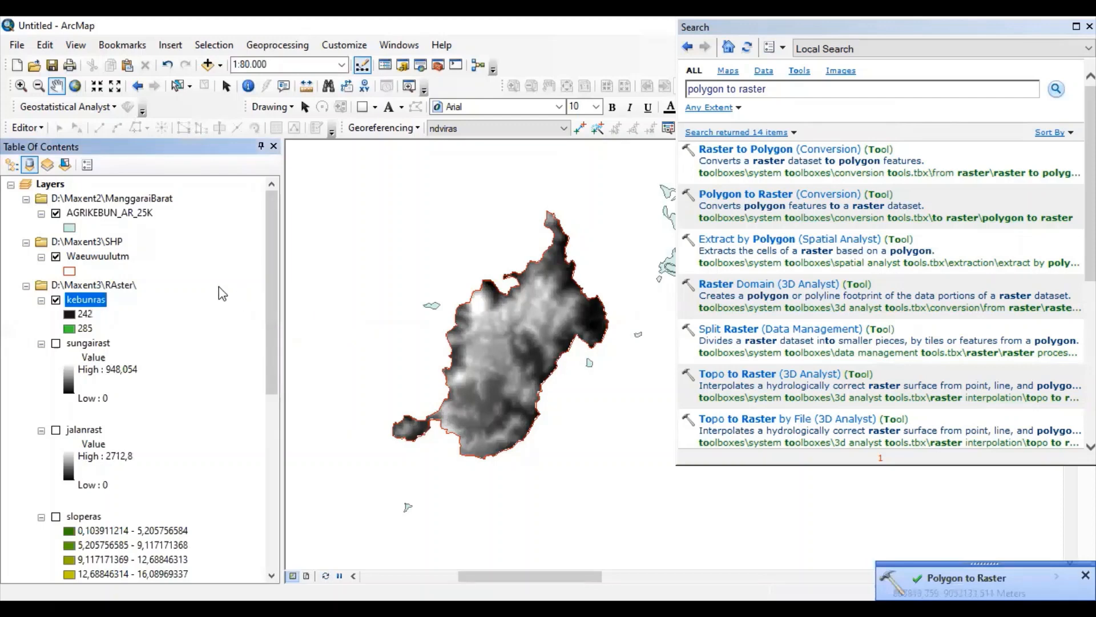
right_click(106, 211)
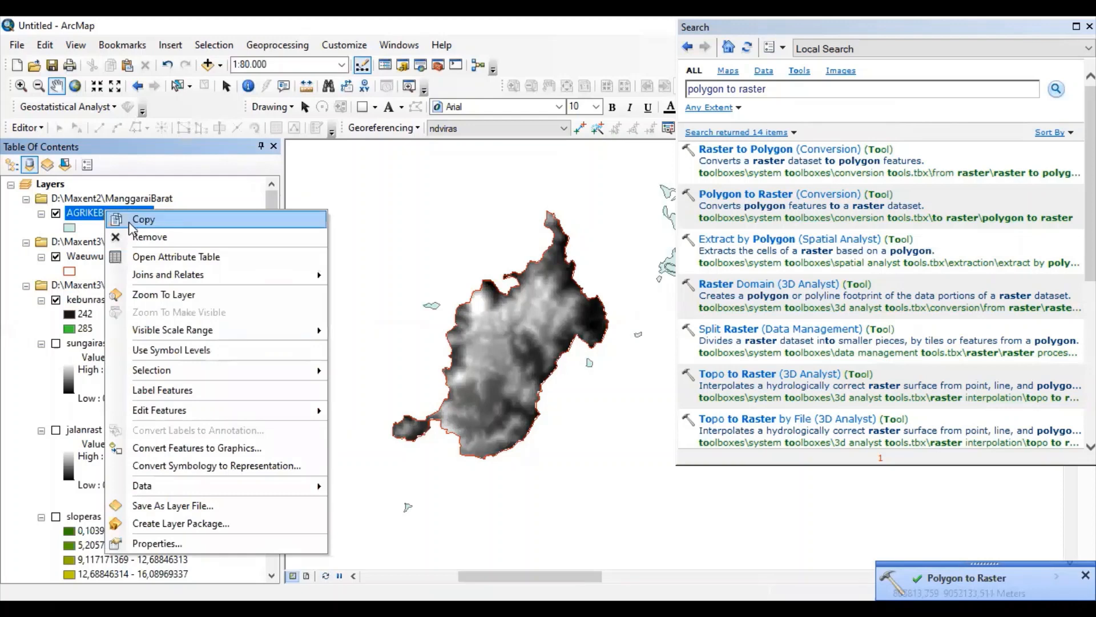
left_click(144, 236)
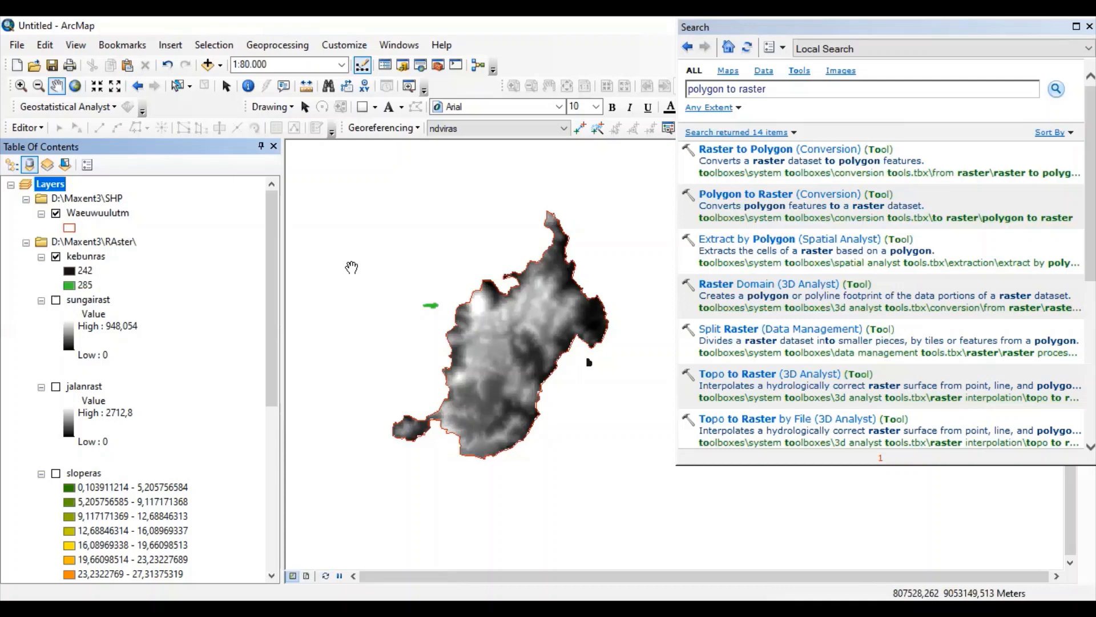
- Search for "raster to ascii" and open the Raster to ASCII (Conversion) tool
left_click(803, 87)
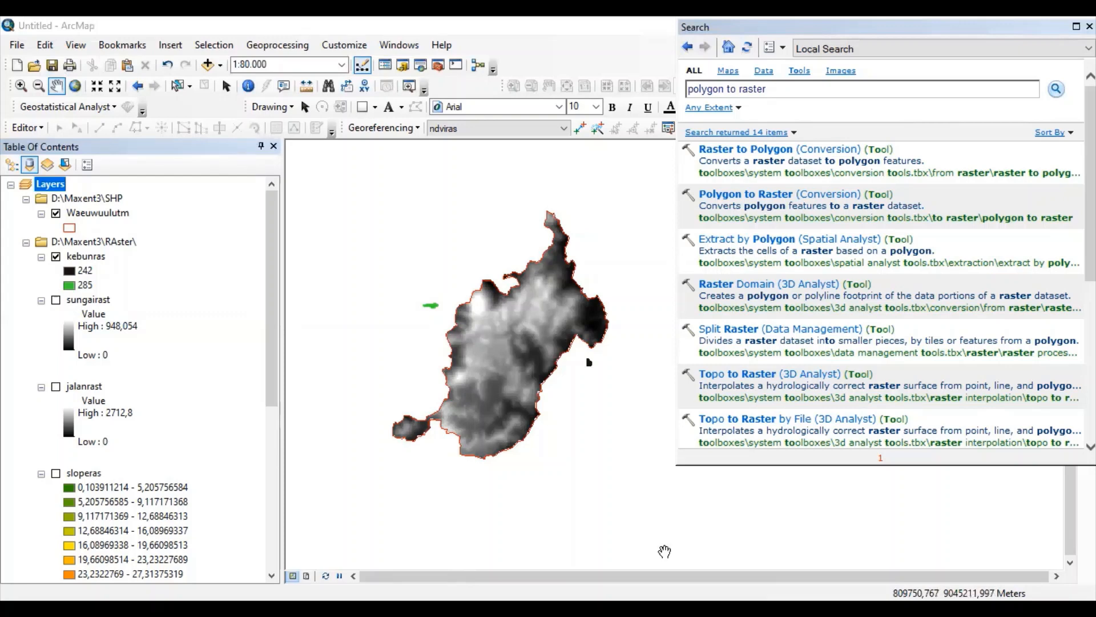
left_click(793, 89)
left_click_drag(745, 88, 683, 90)
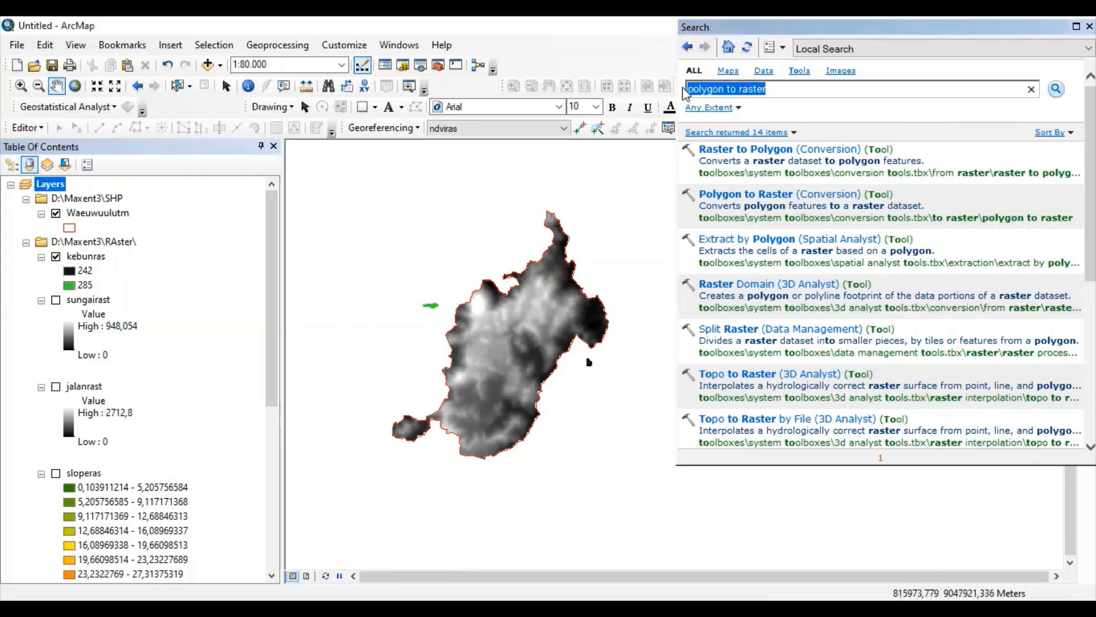
type("raster ")
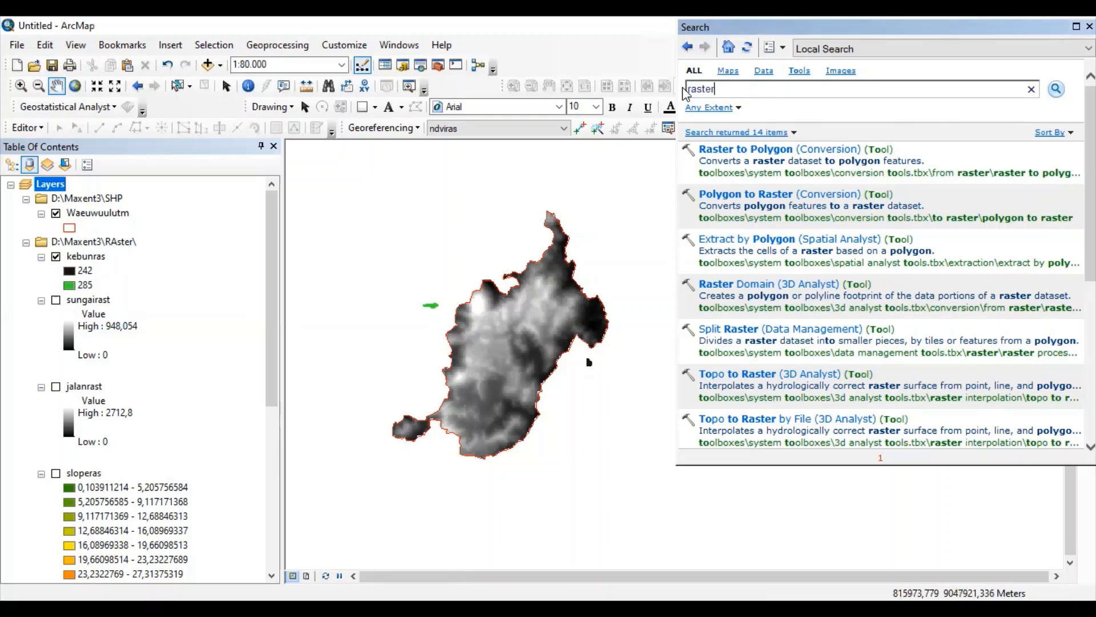
type("to ascii")
left_click(1059, 89)
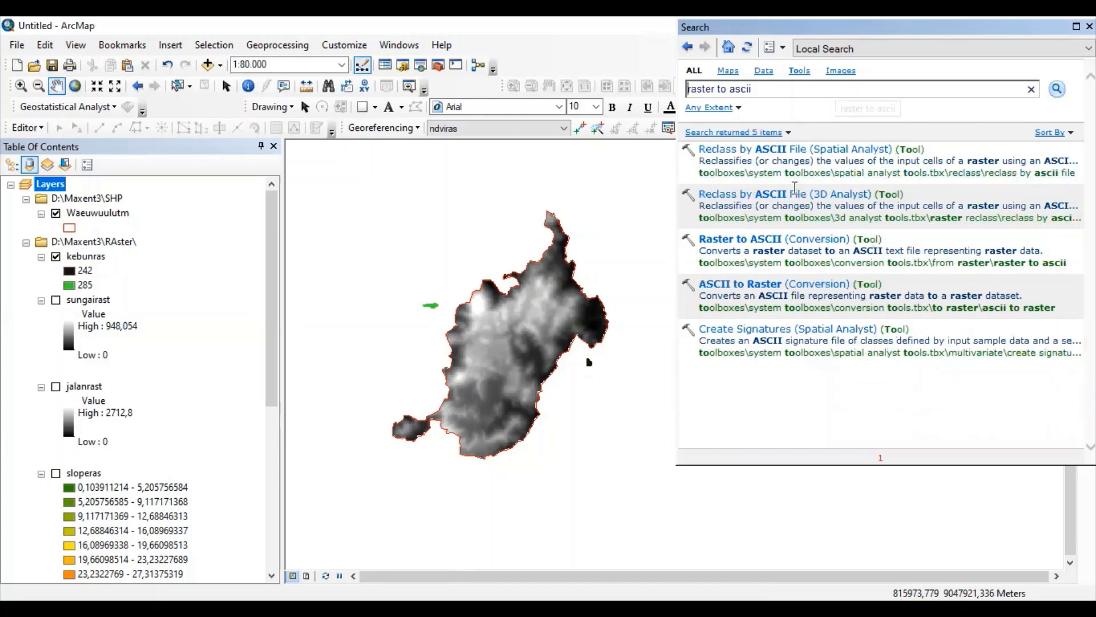
left_click(779, 240)
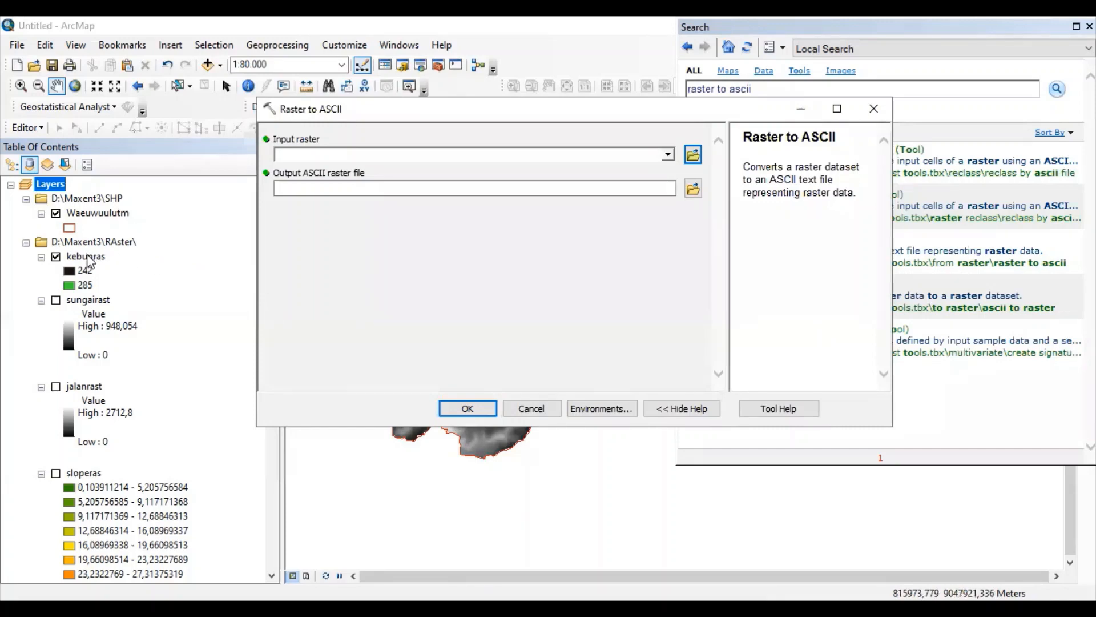
- Set kebunras as the input raster and choose the ASCII folder in D:\Maxent3 as the output location
left_click_drag(88, 262, 341, 153)
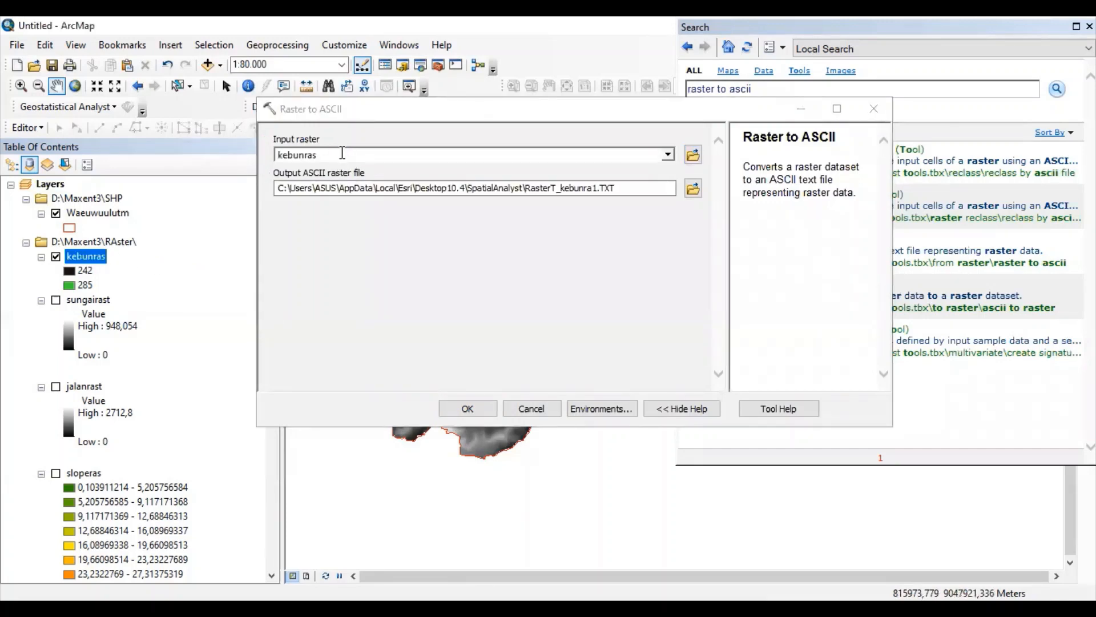
left_click(693, 189)
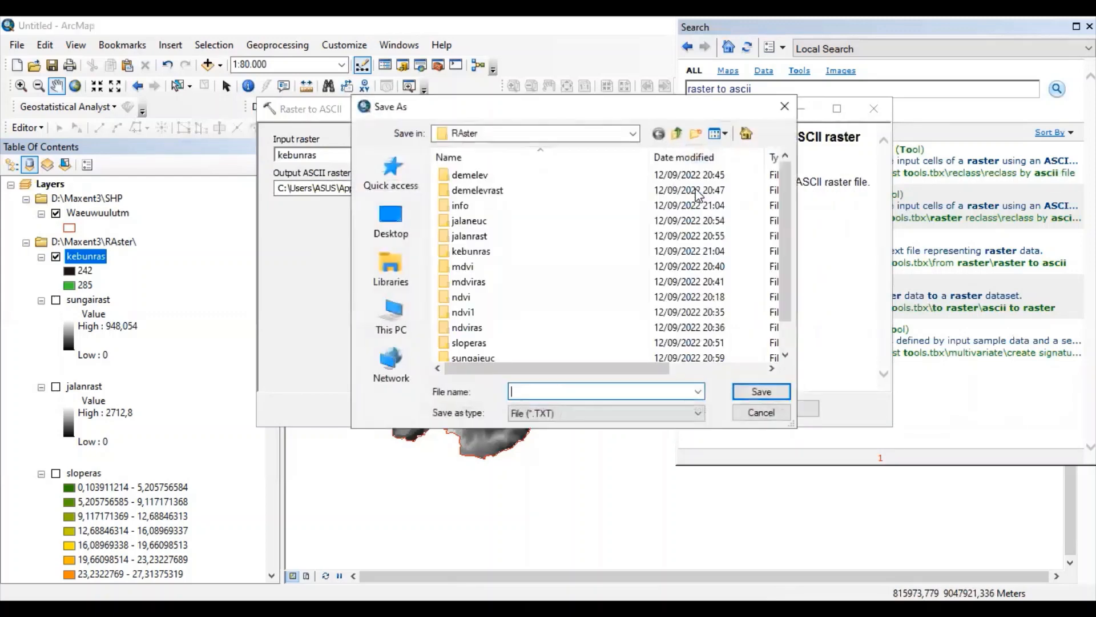
left_click(639, 133)
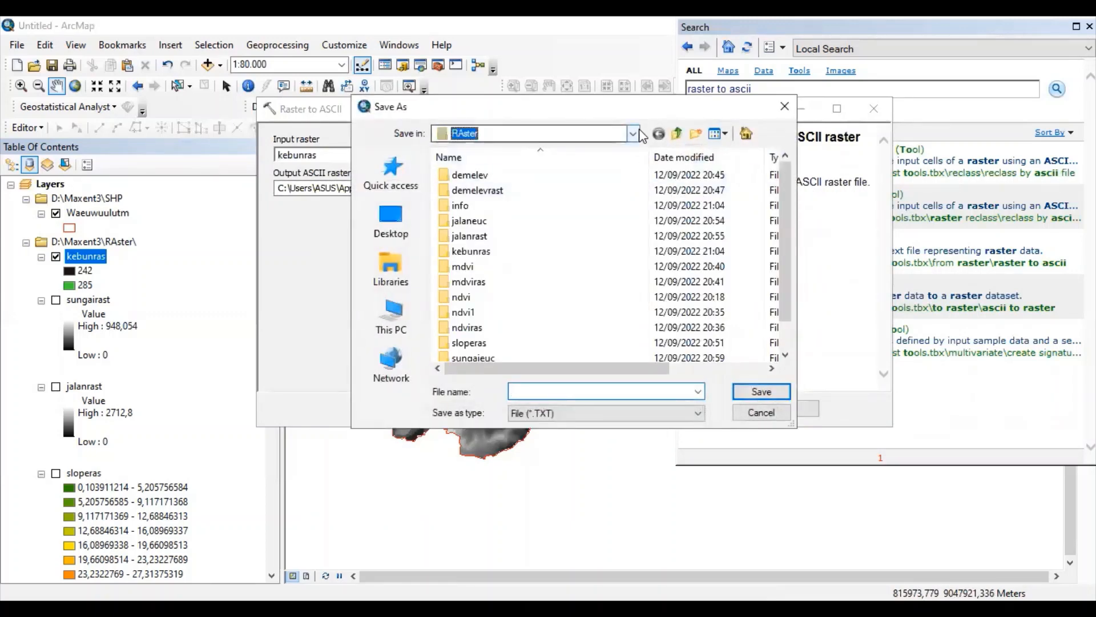
left_click(641, 135)
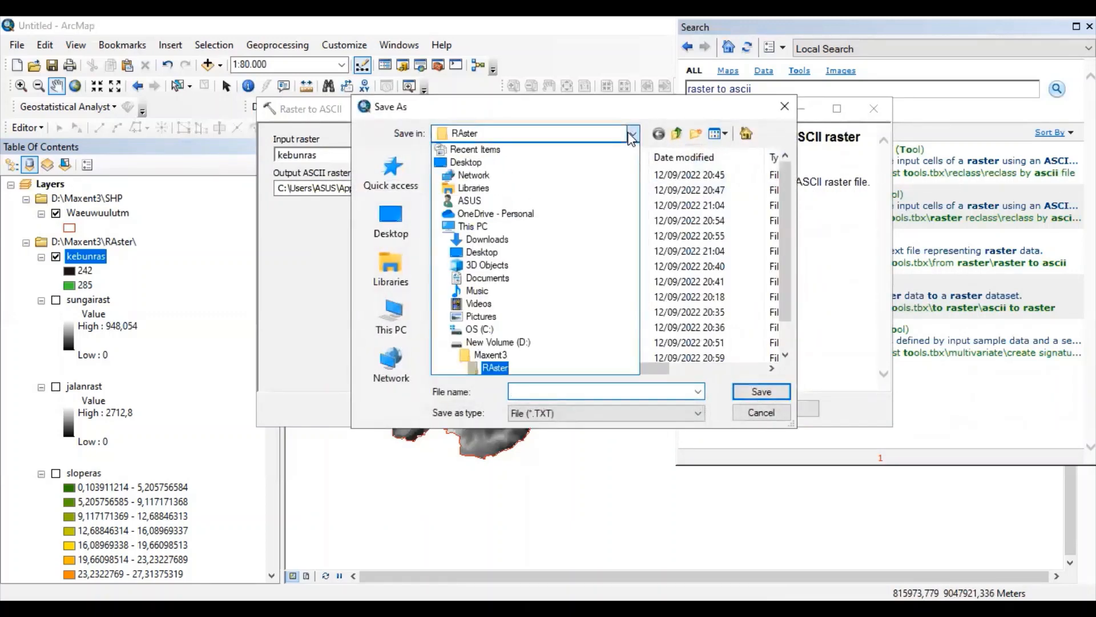
left_click(509, 354)
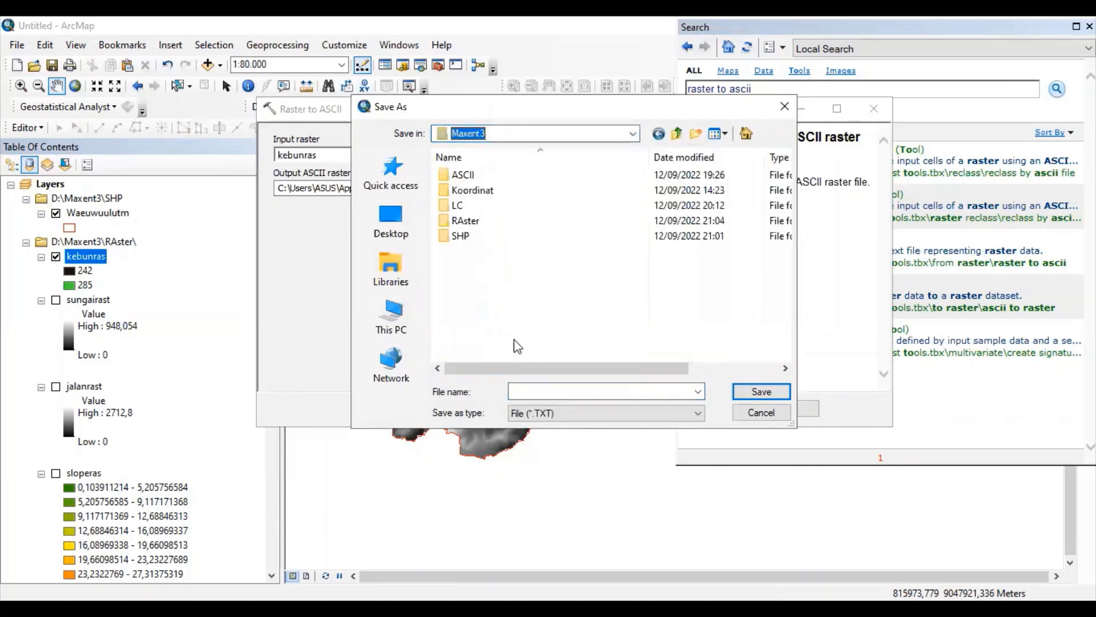
double_click(474, 176)
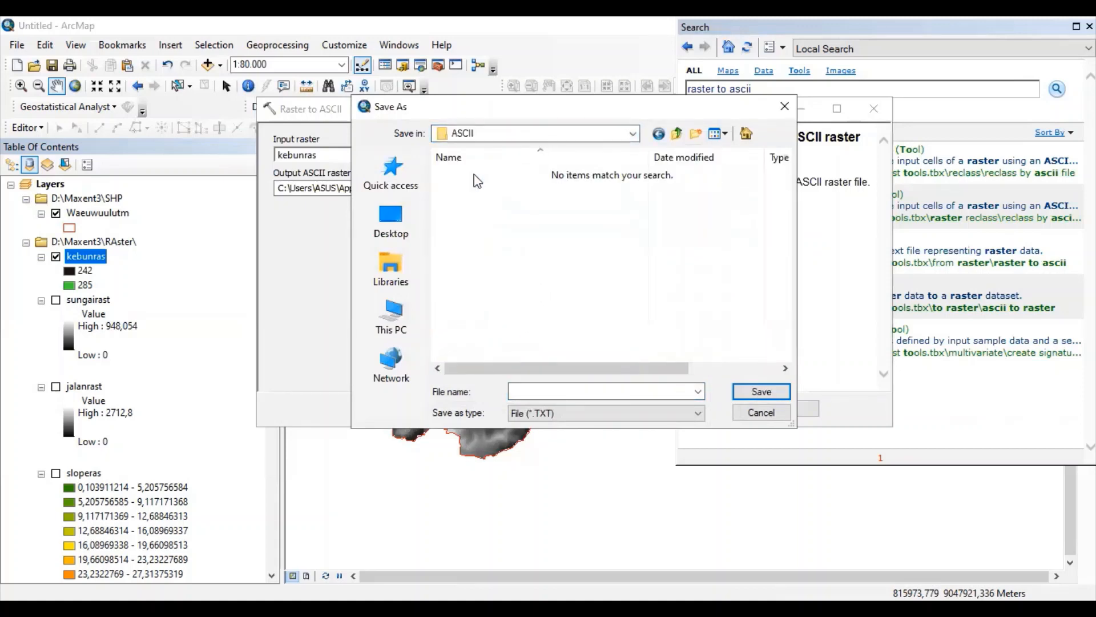
- Set the output file type to ASC and name the ASCII raster file kebun
left_click(698, 392)
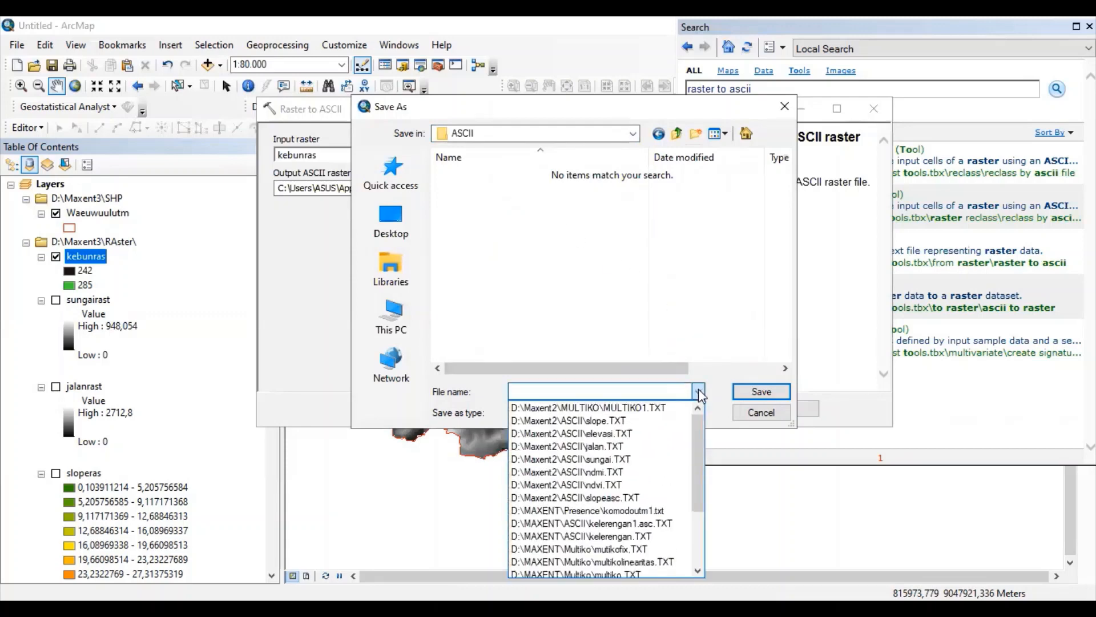
left_click(700, 395)
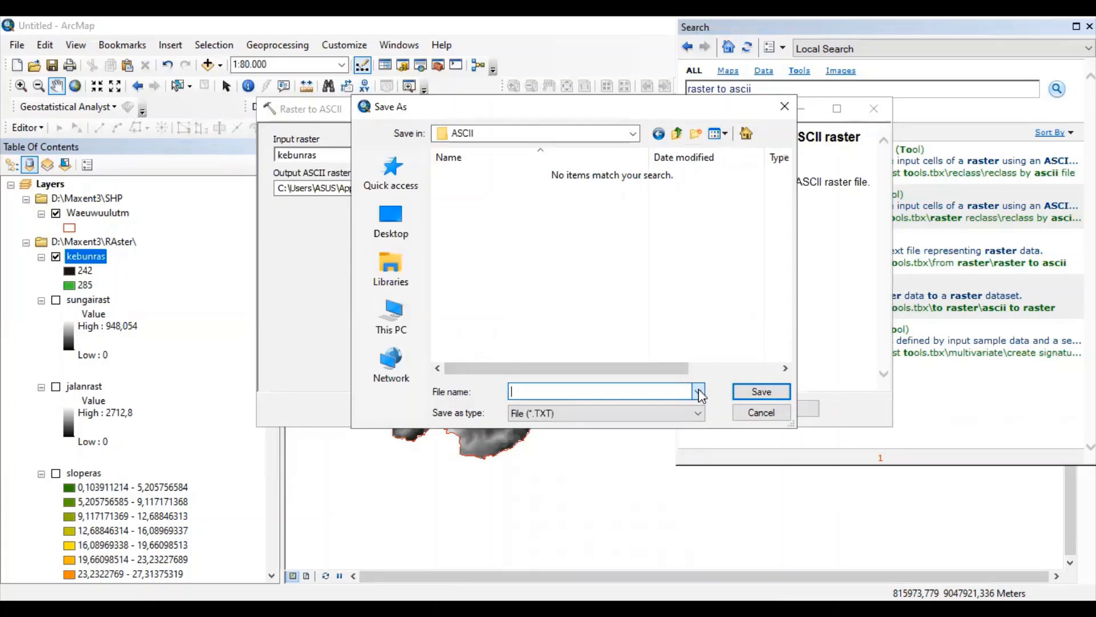
left_click(691, 413)
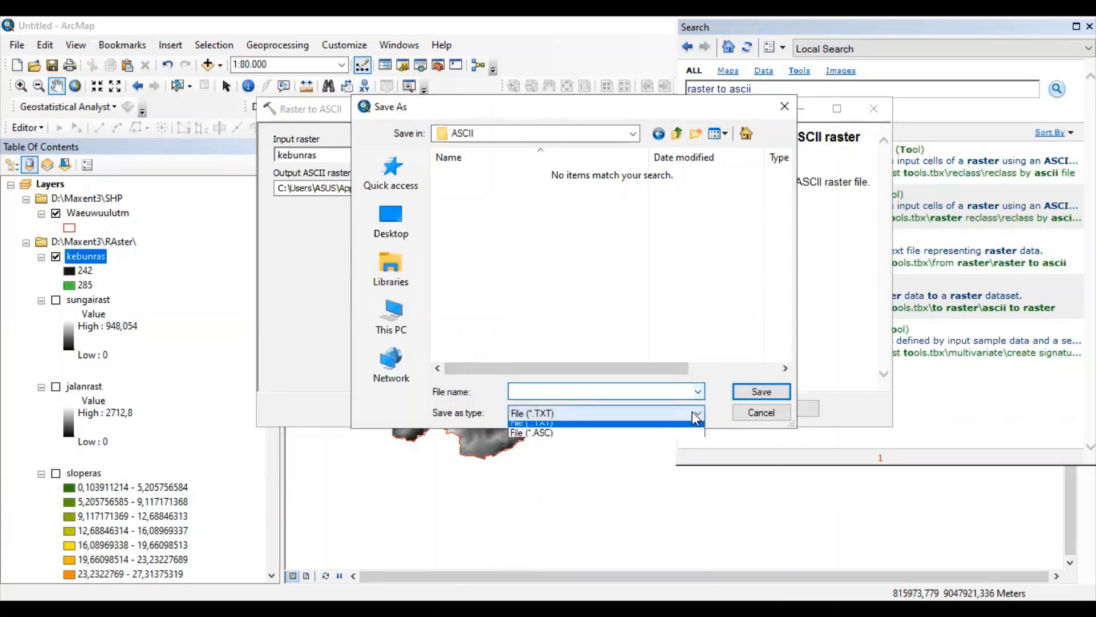
left_click(622, 438)
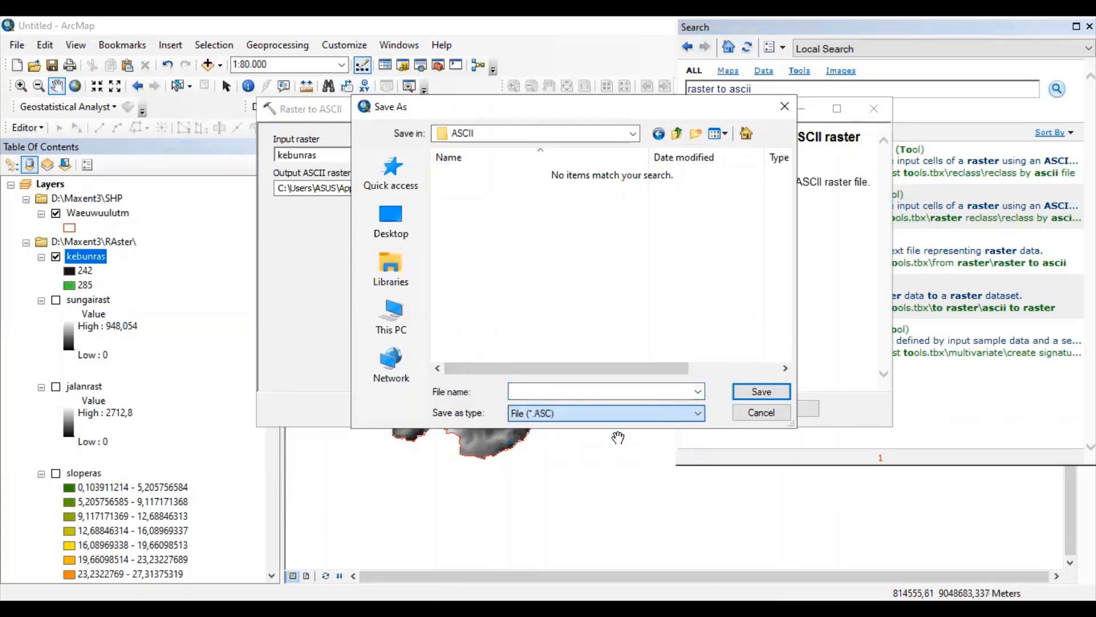
left_click(552, 390)
type("kebun")
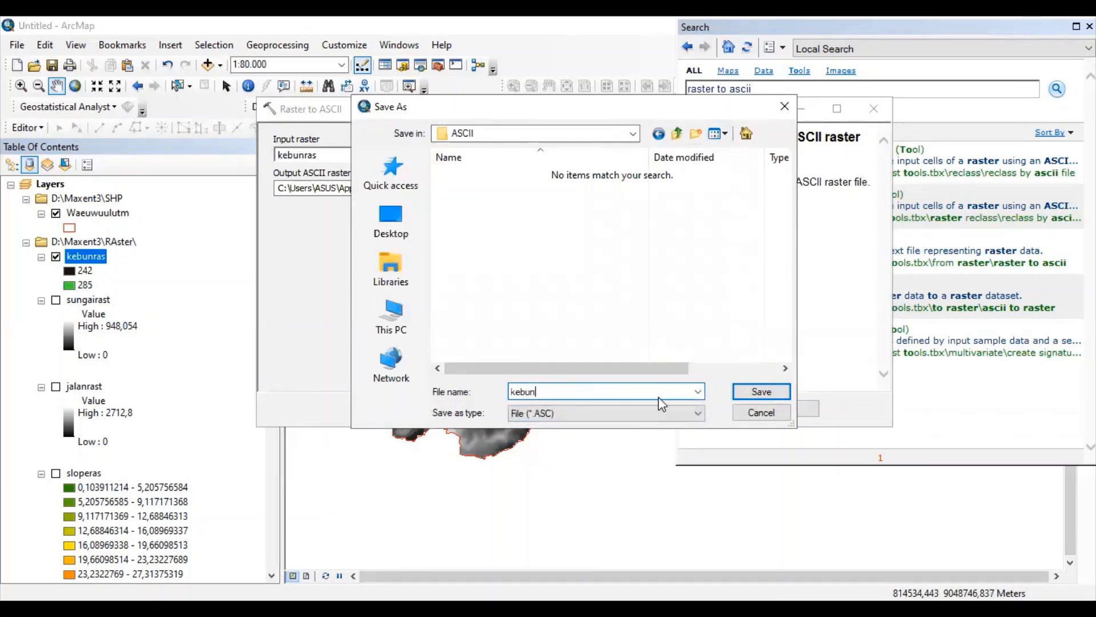
left_click(743, 391)
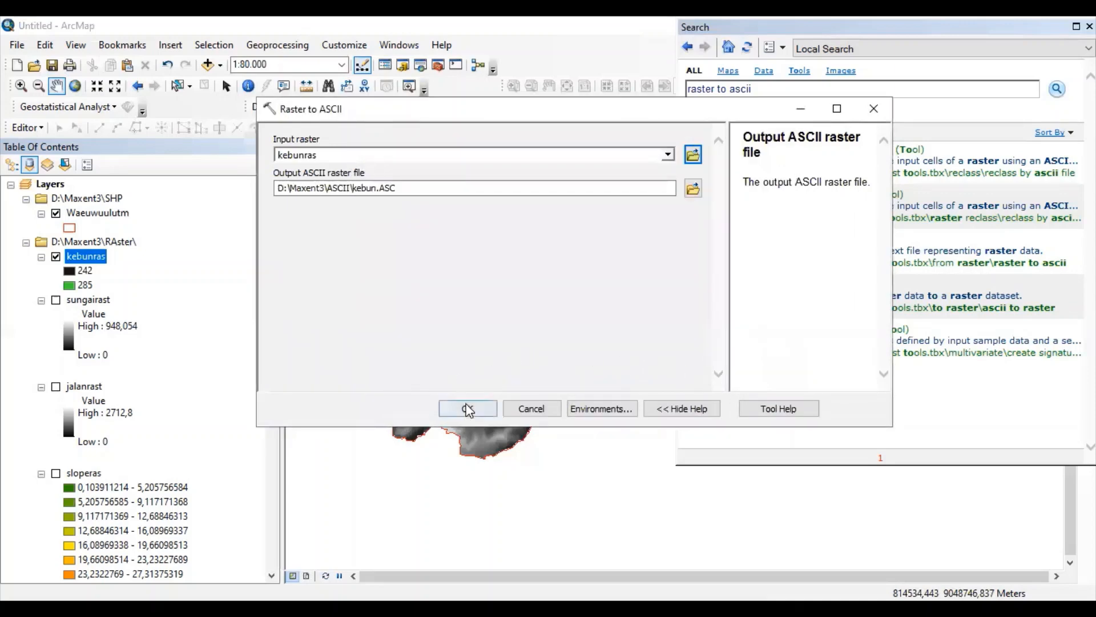
- Run the kebun.ASC export and reopen the Raster to ASCII (Conversion) tool with sungairast as the input raster
left_click(467, 409)
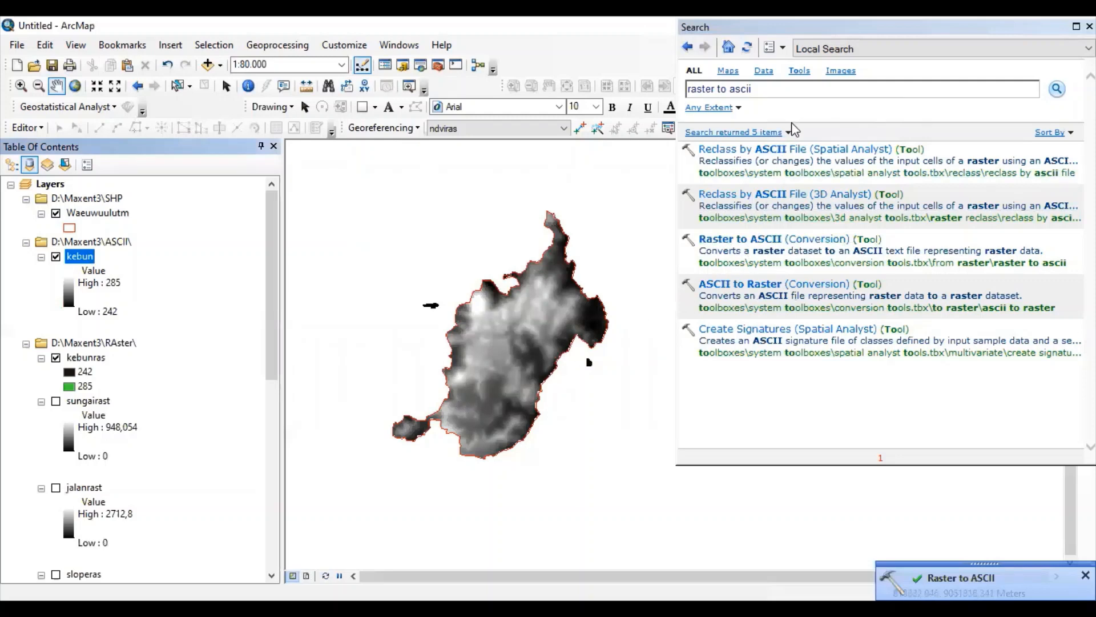
left_click(803, 89)
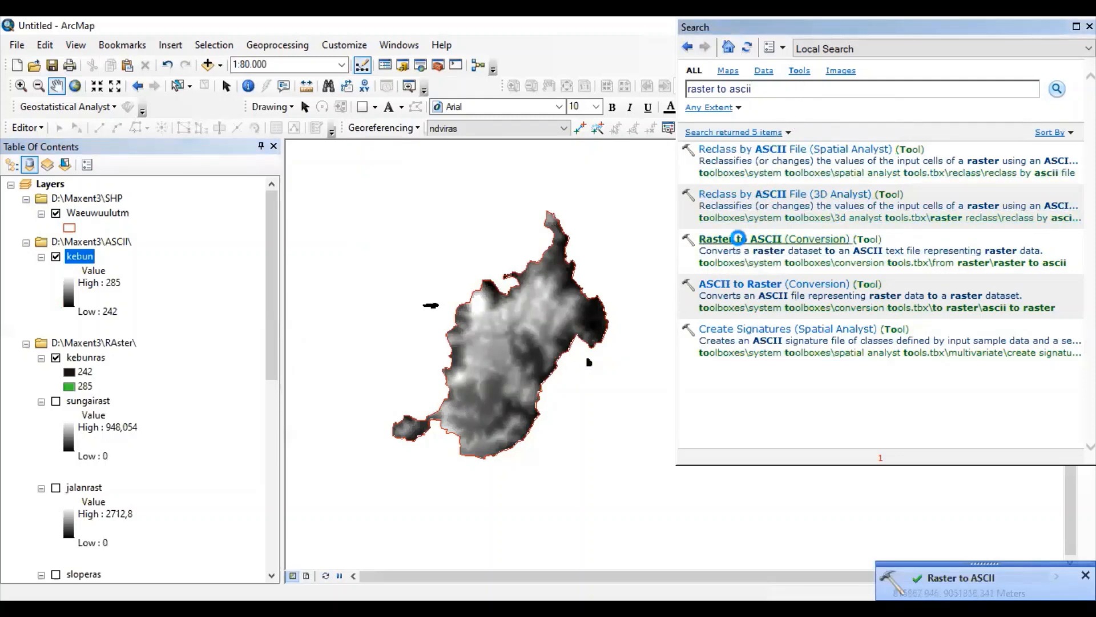
left_click(737, 240)
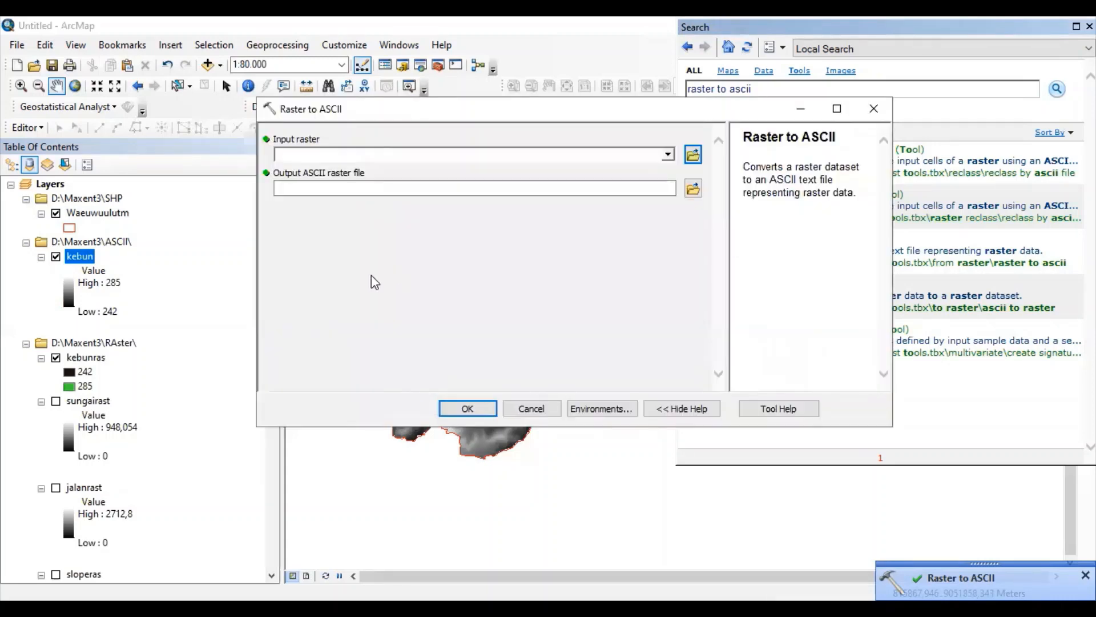
left_click_drag(98, 406, 352, 154)
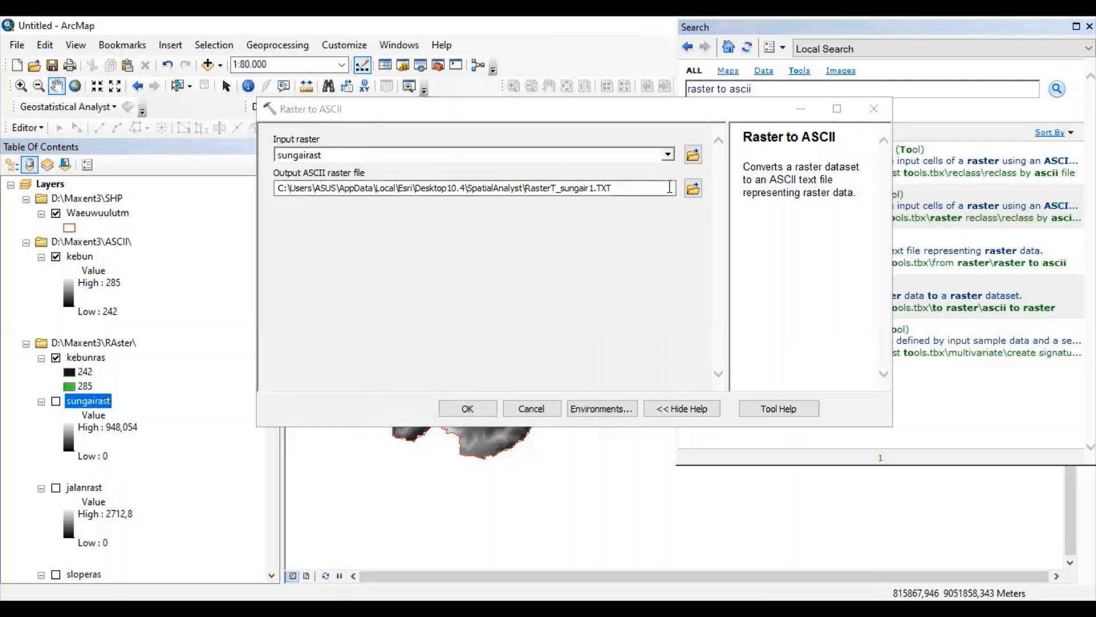
- Choose the ASCII folder in D:\Maxent3 as the output location for the sungairast export
left_click(692, 189)
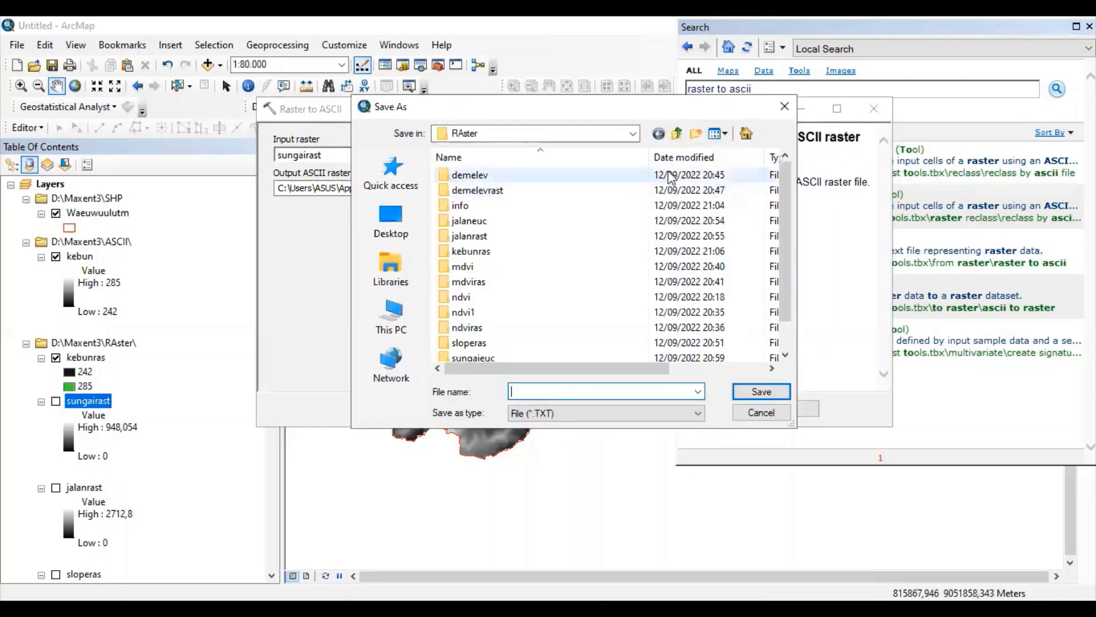
left_click(633, 133)
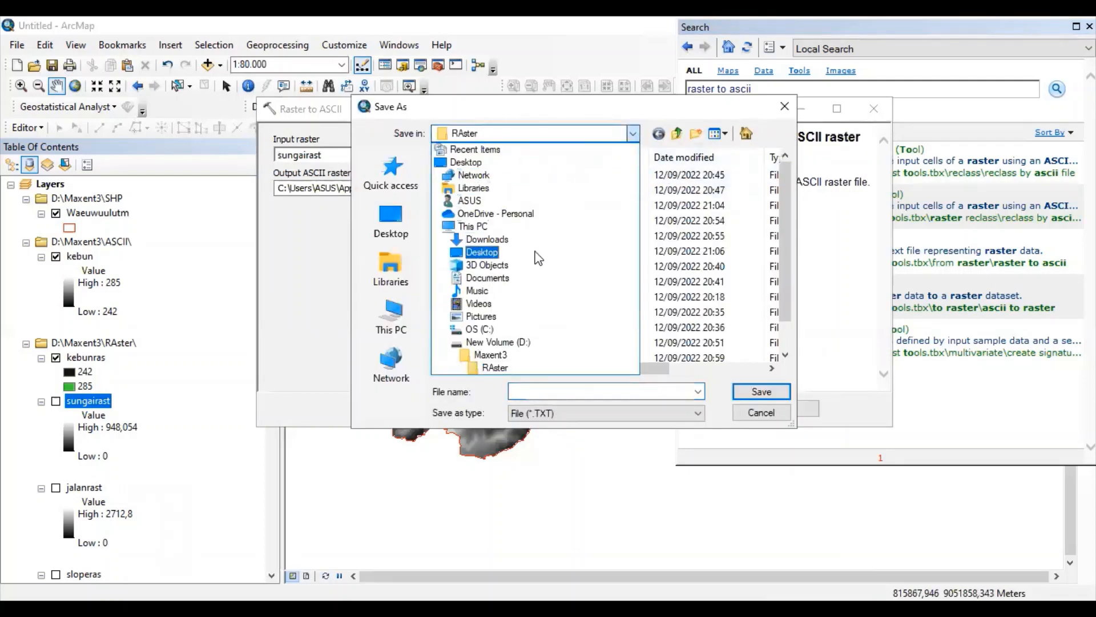
left_click(507, 355)
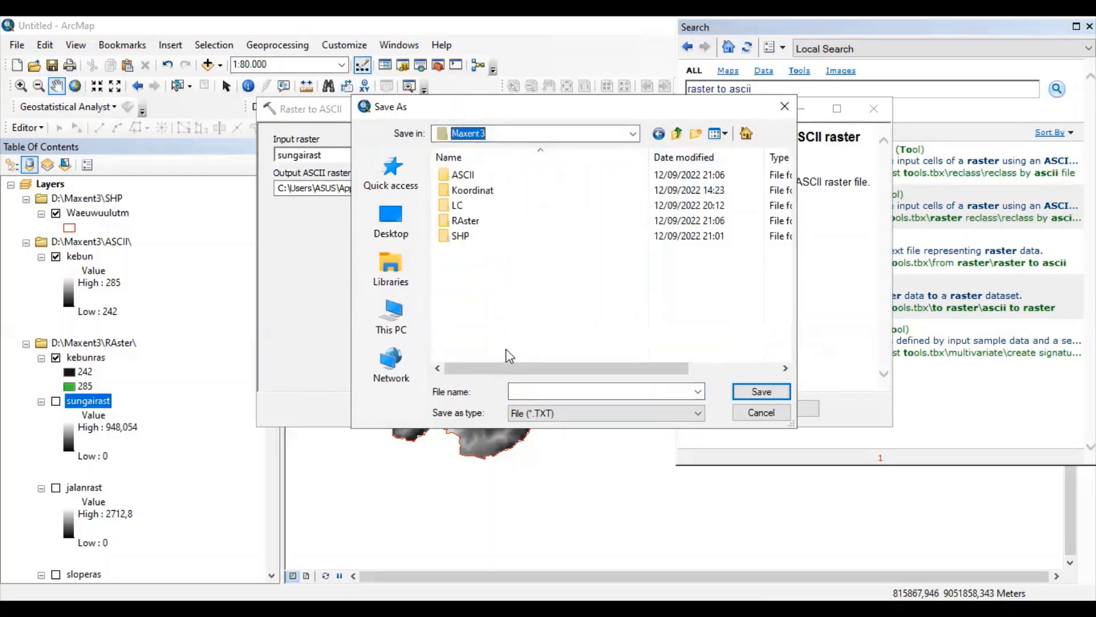
double_click(477, 174)
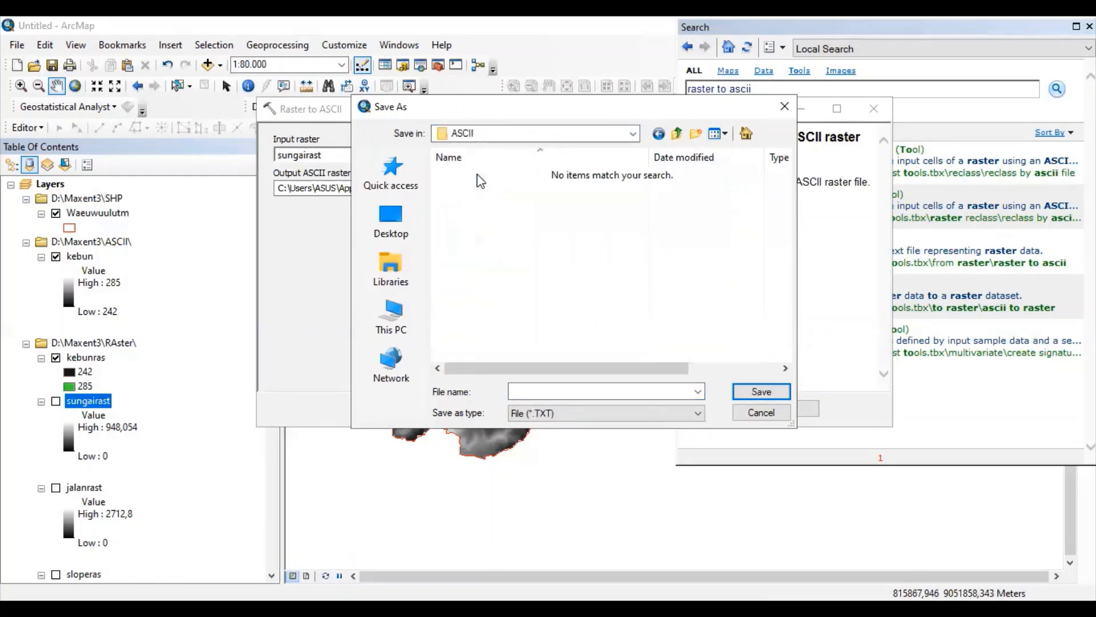
- Save the sungairast output as an ASC file named sungai and run the conversion
left_click(693, 416)
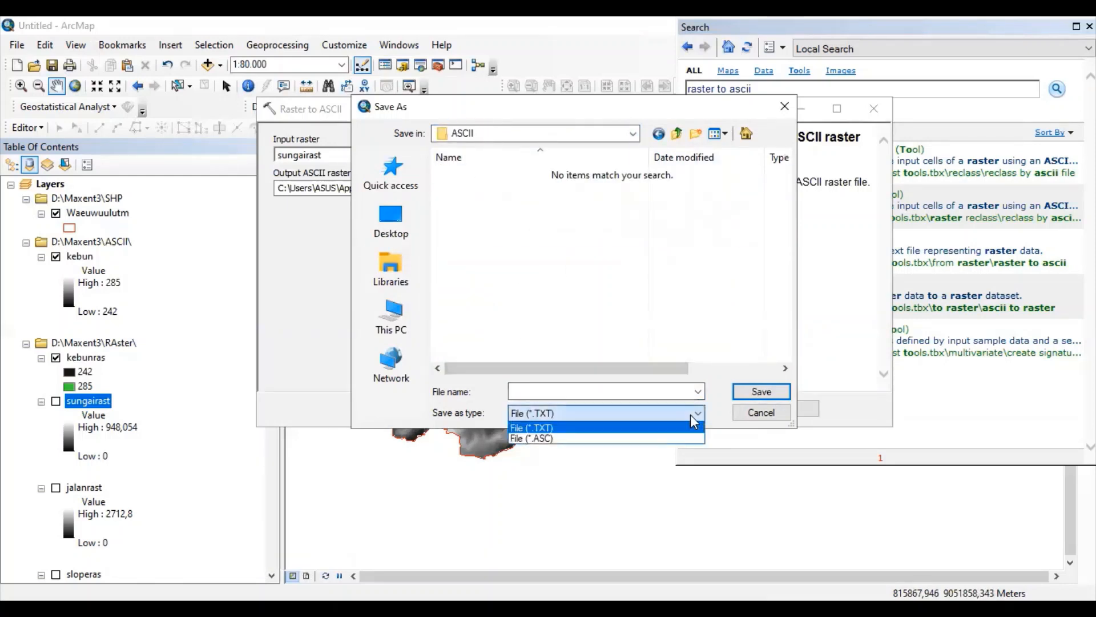
left_click(619, 438)
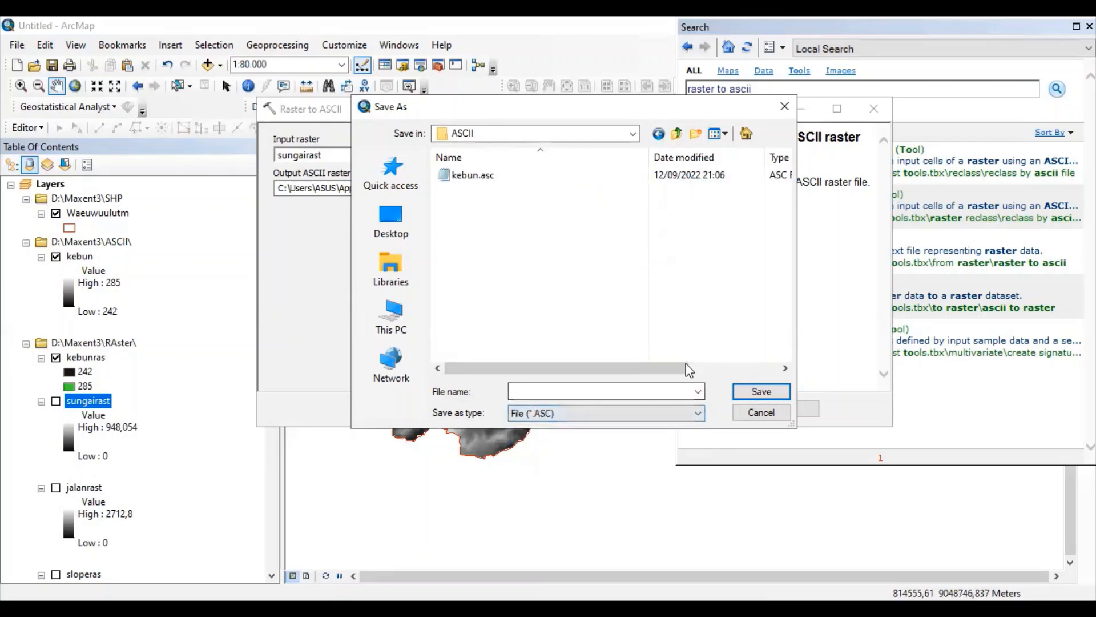
left_click(699, 392)
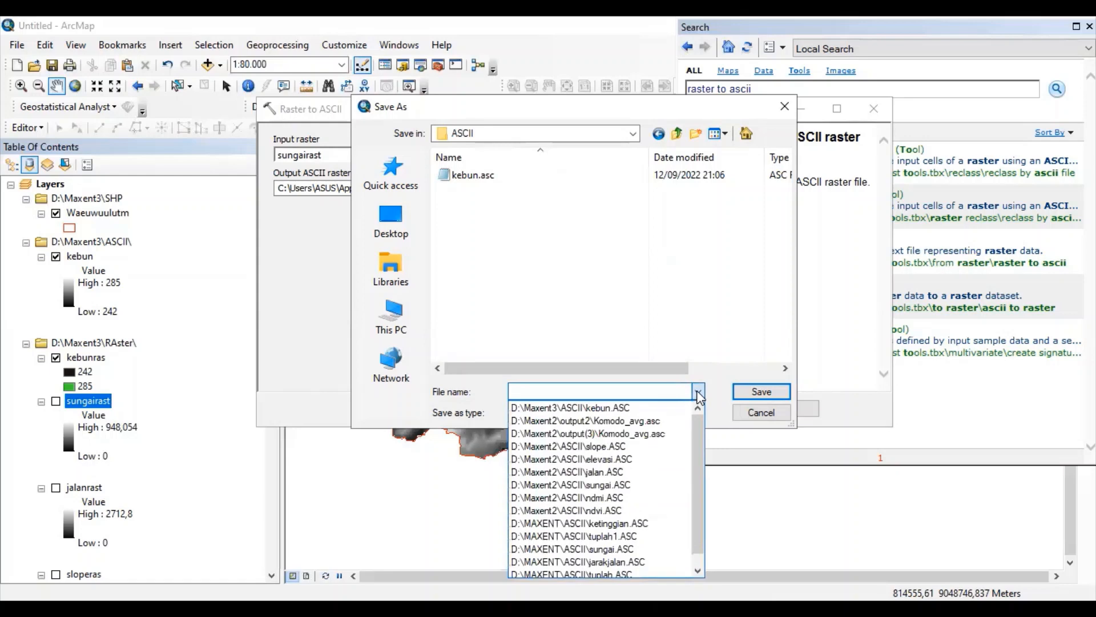
left_click(698, 393)
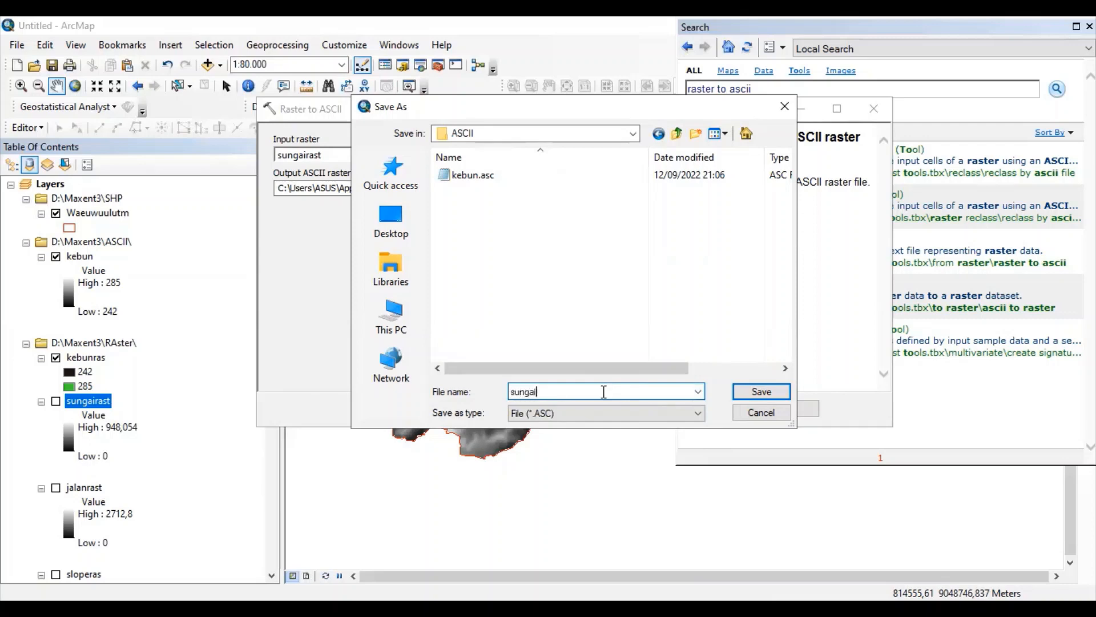
type("sungai")
left_click(749, 393)
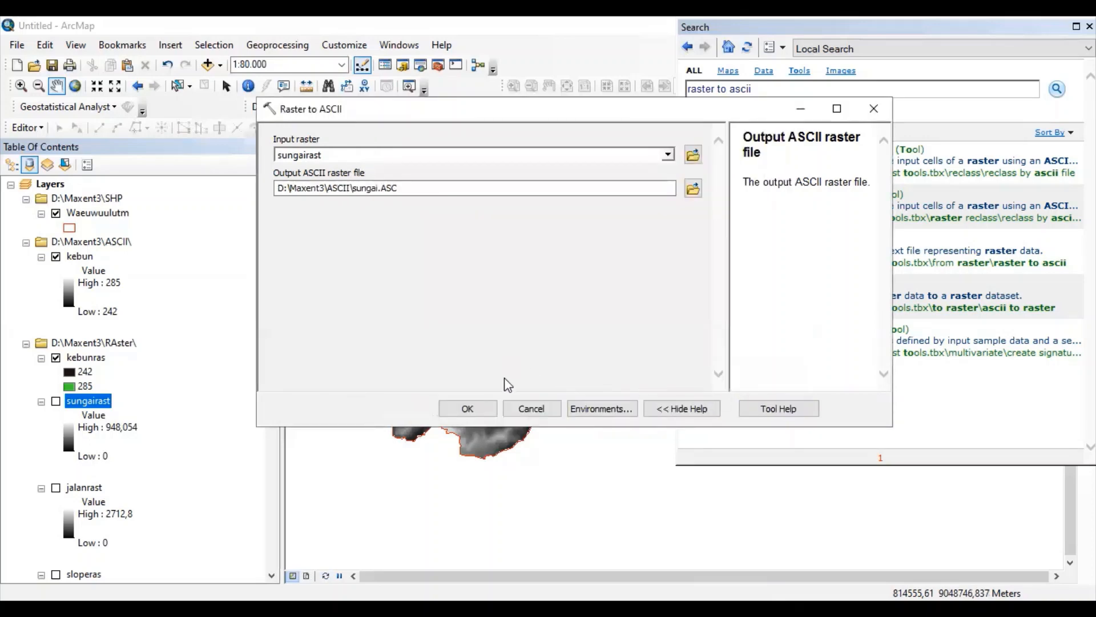
left_click(471, 407)
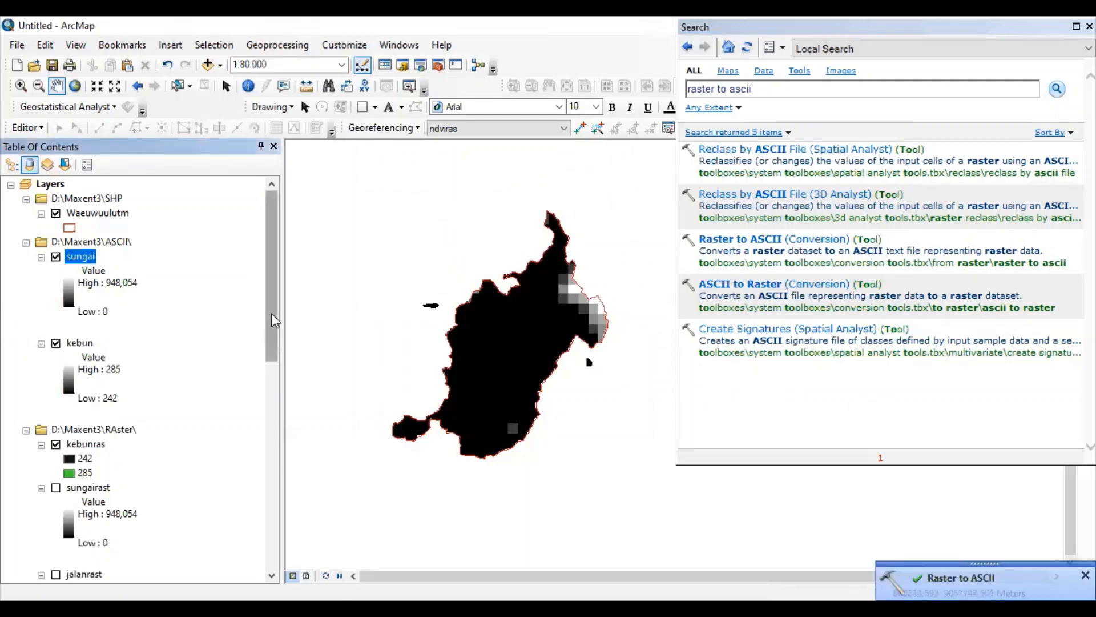
- Open Raster to ASCII again with jalanrast as the input raster and the D:\Maxent3\ASCII folder as the output location
left_click_drag(272, 336, 270, 405)
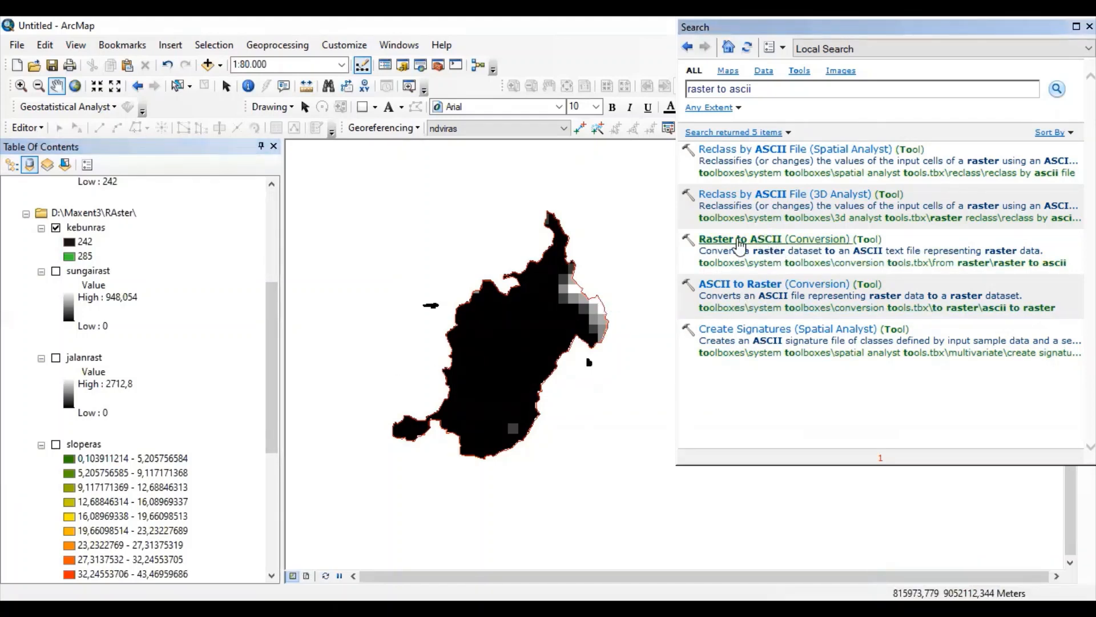
left_click(738, 240)
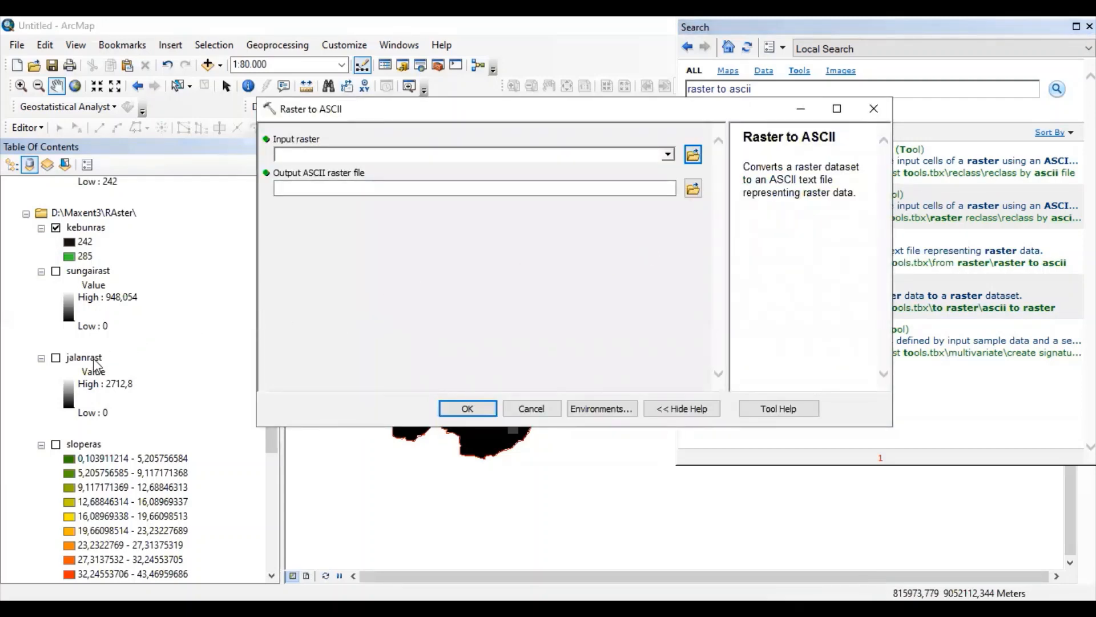
left_click_drag(94, 364, 339, 157)
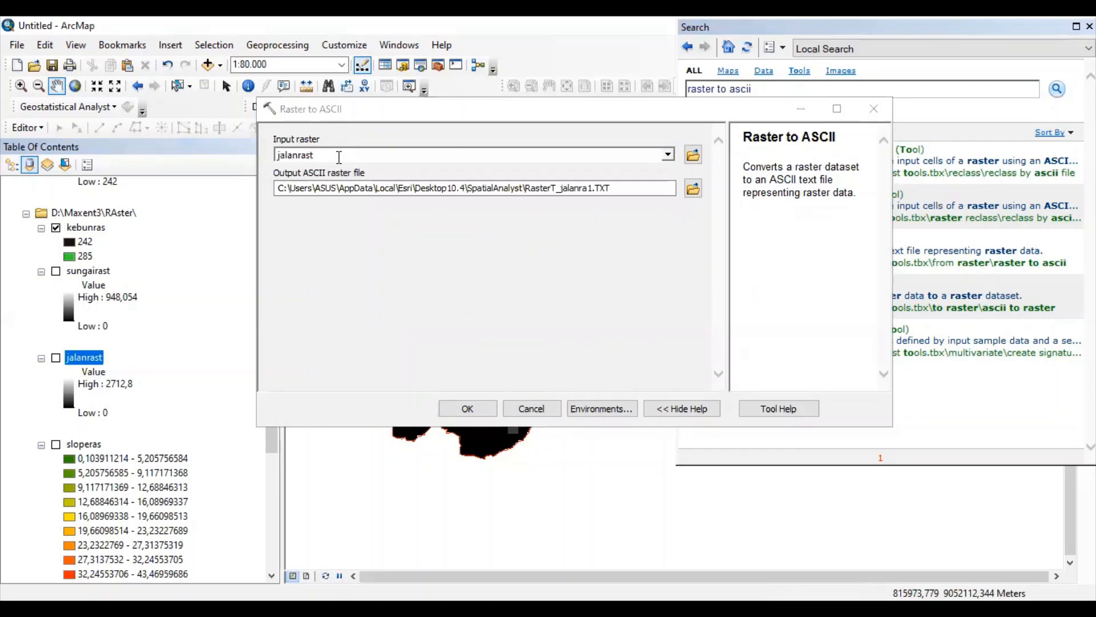
left_click(692, 188)
left_click(632, 134)
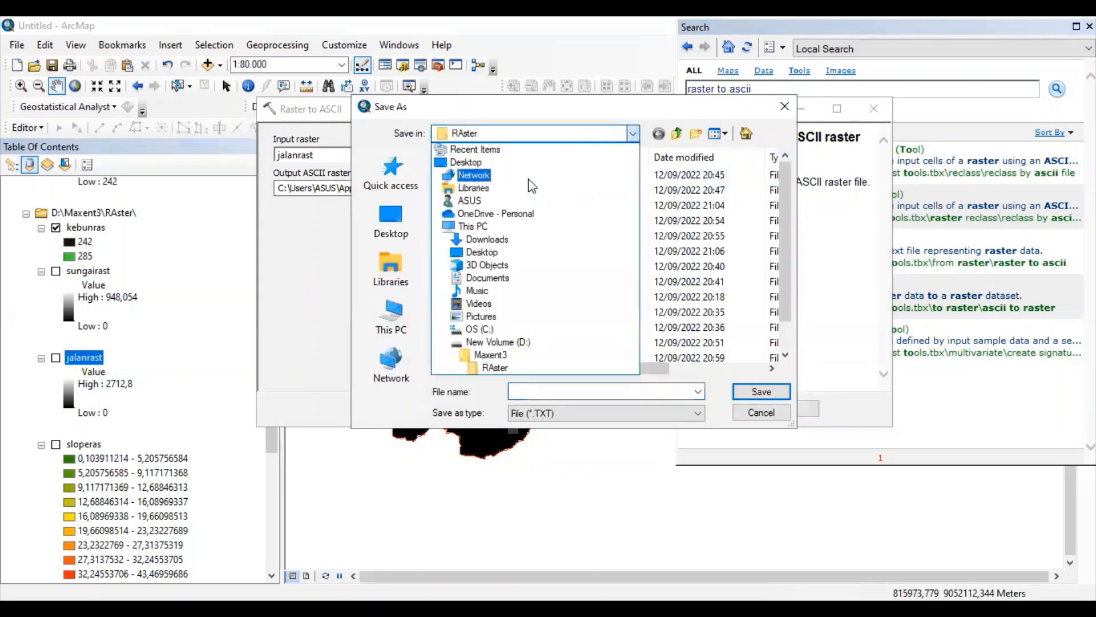
left_click(501, 356)
double_click(478, 174)
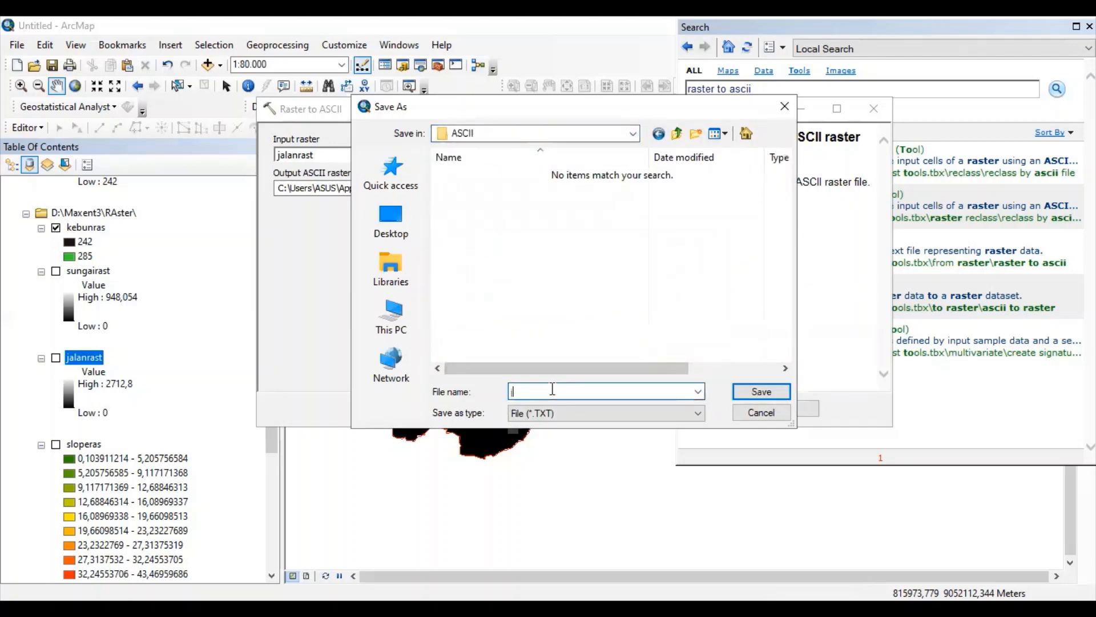
- Name the jalanrast output jalan, set its file type to ASC and run the conversion
type("jalan")
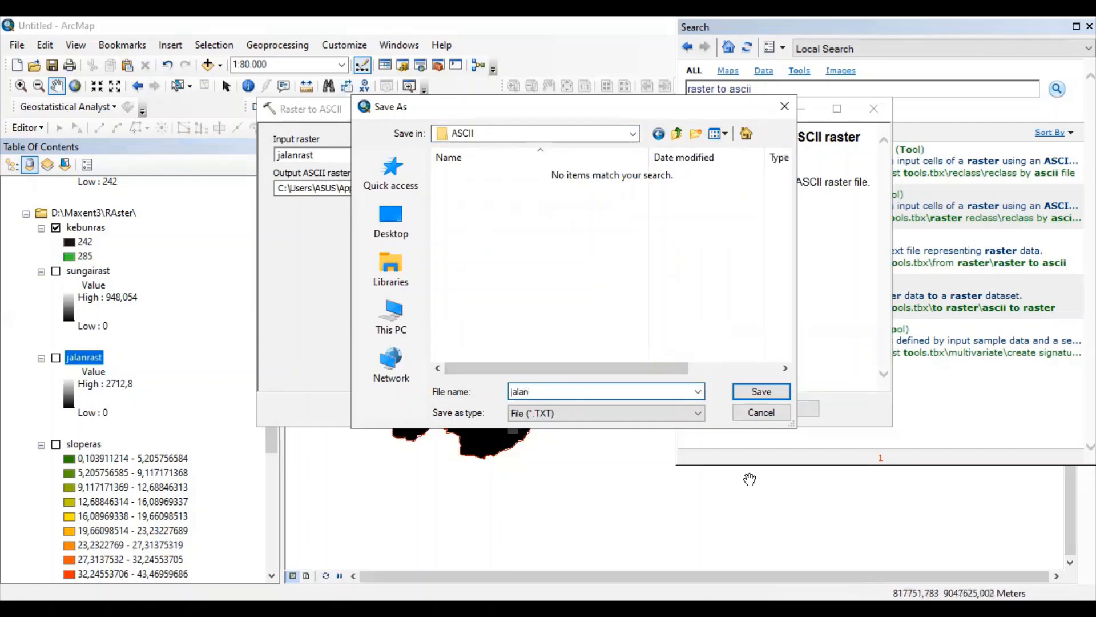
left_click(698, 413)
left_click(588, 438)
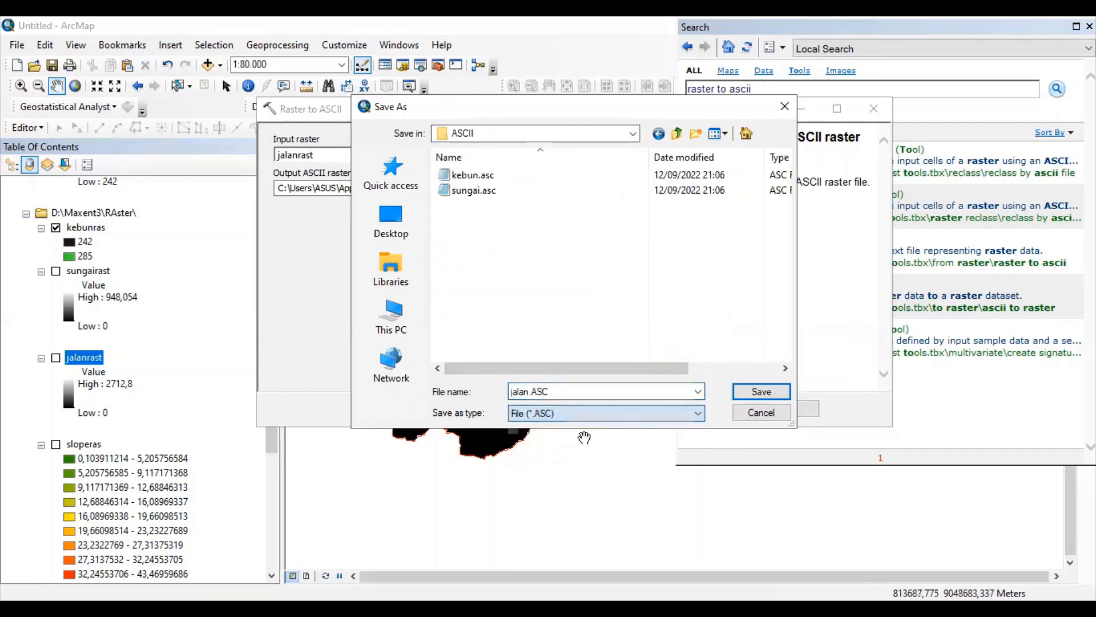
left_click(752, 395)
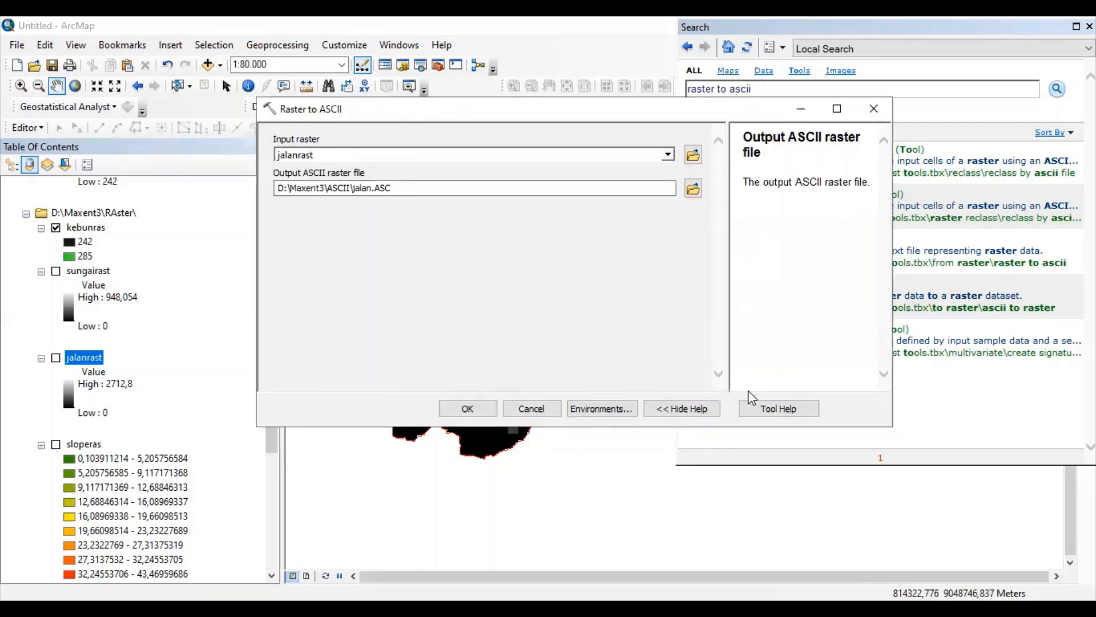
left_click(476, 408)
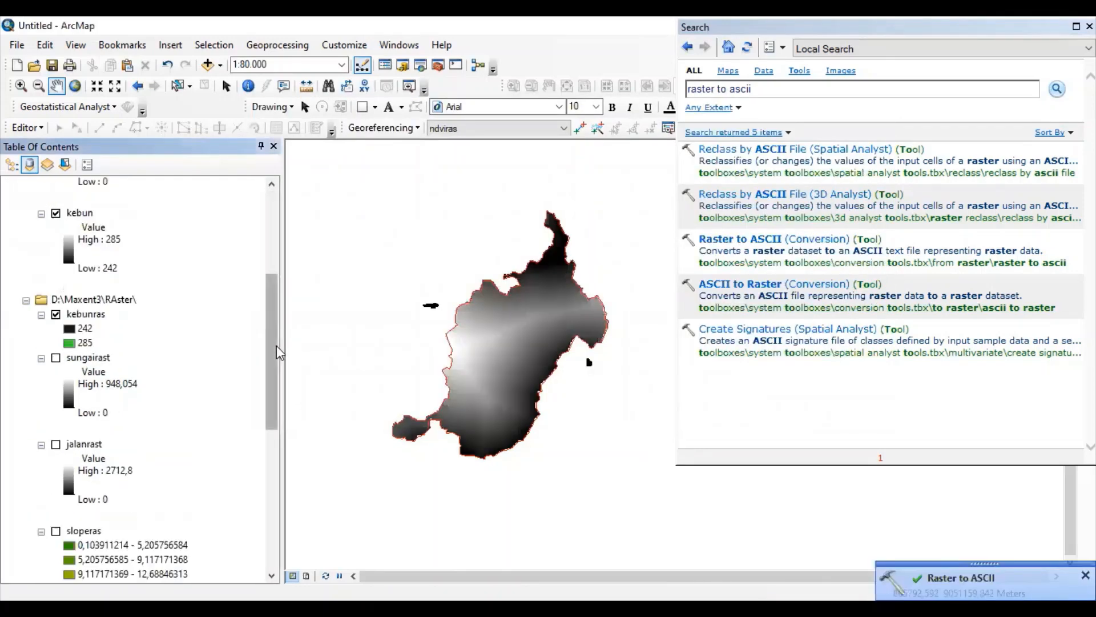
- Open Raster to ASCII for the sloperas layer and choose the ASCII folder in D:\Maxent3 as the output location
left_click_drag(276, 347, 283, 435)
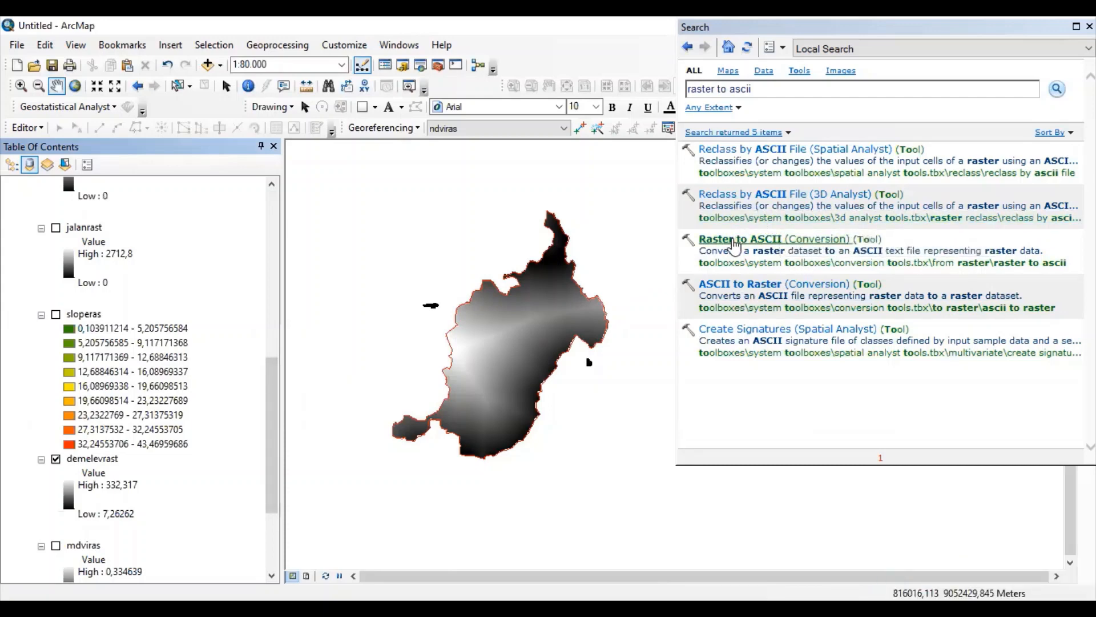
left_click(733, 242)
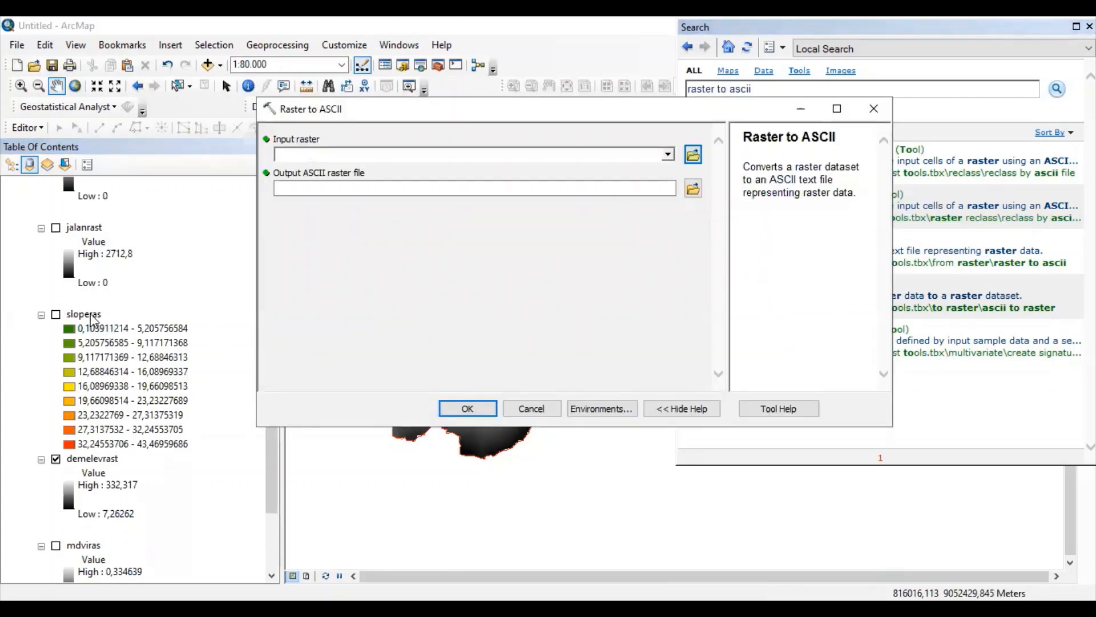
left_click_drag(92, 320, 310, 155)
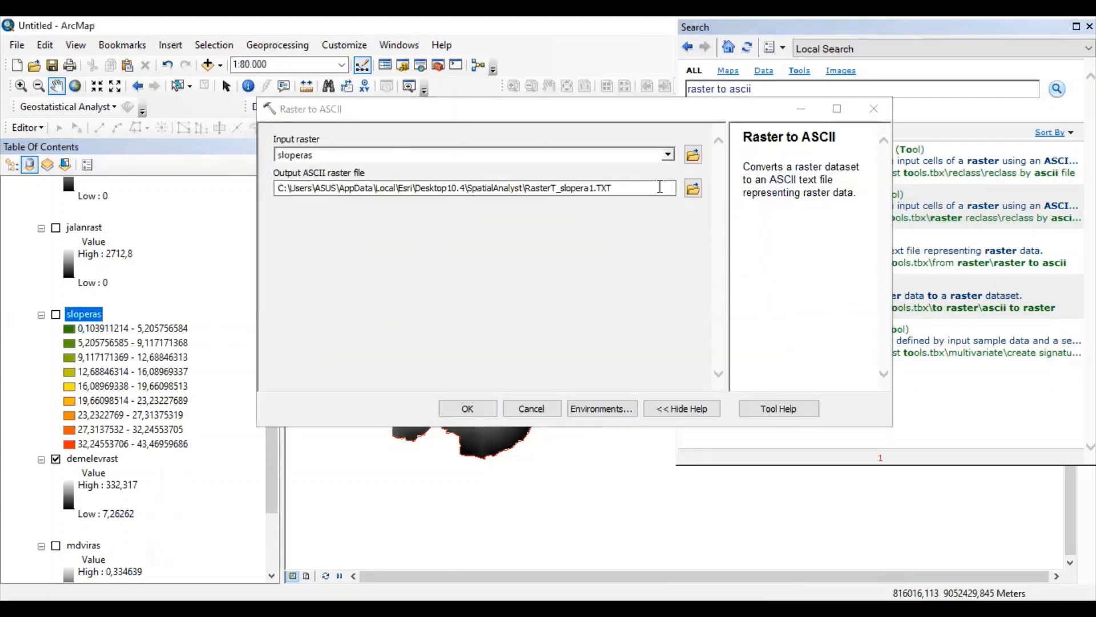
left_click(694, 190)
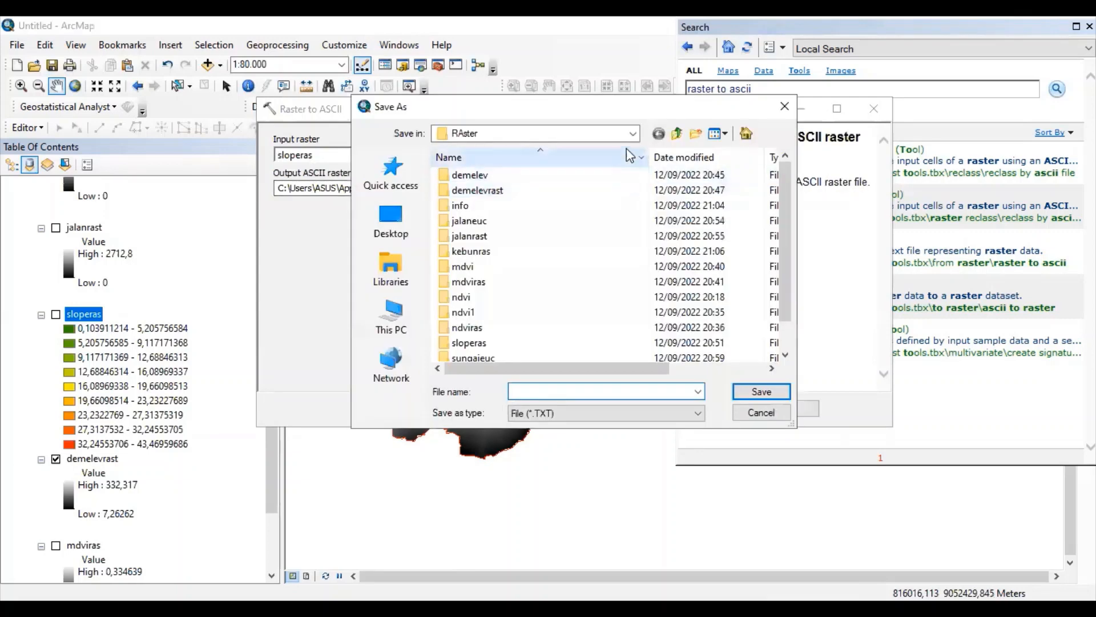
left_click(632, 133)
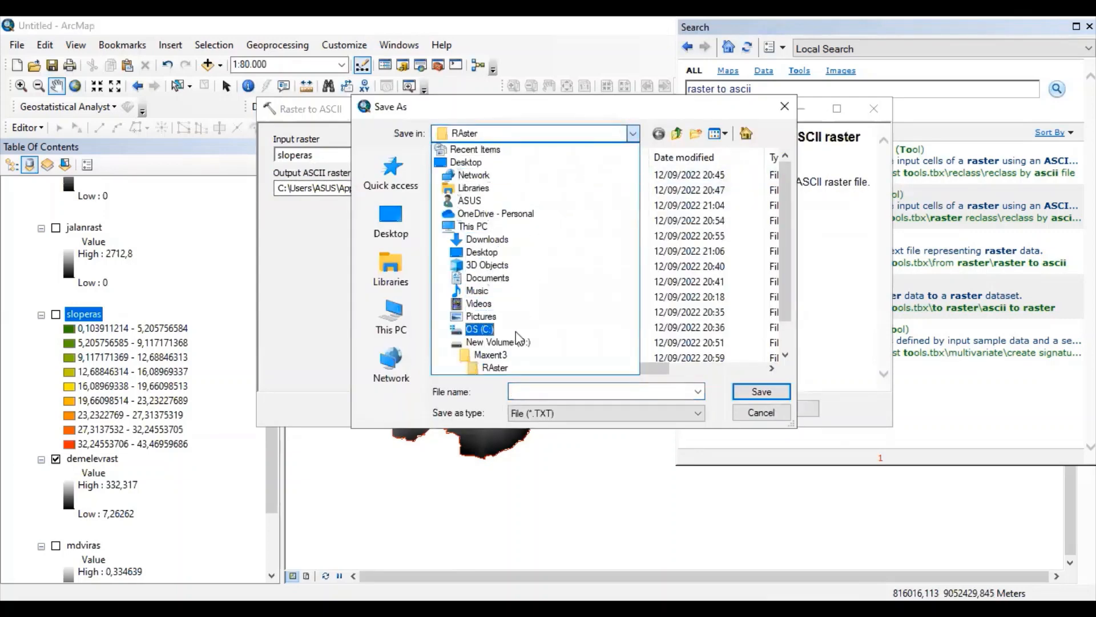
left_click(507, 355)
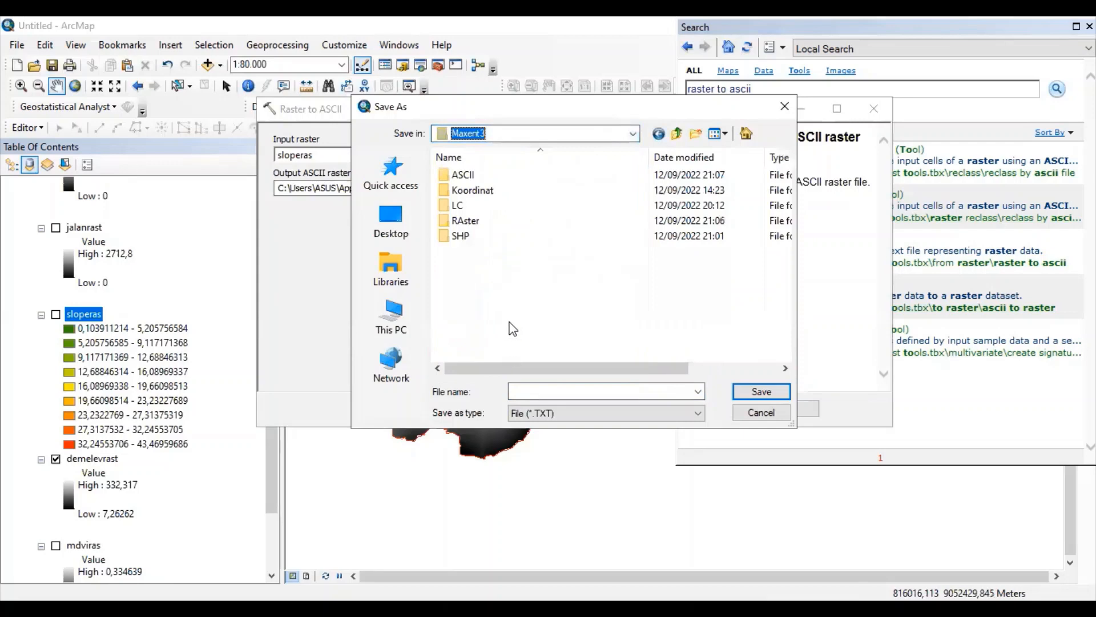
double_click(463, 175)
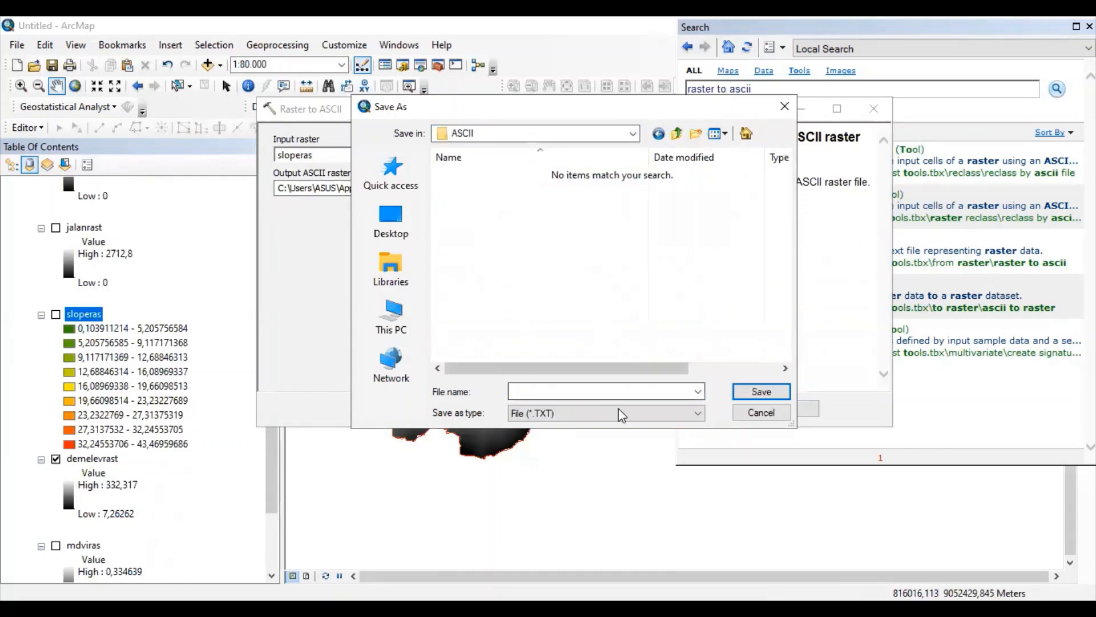
- Name the sloperas output slope, set its file type to ASC and run the conversion
left_click(639, 394)
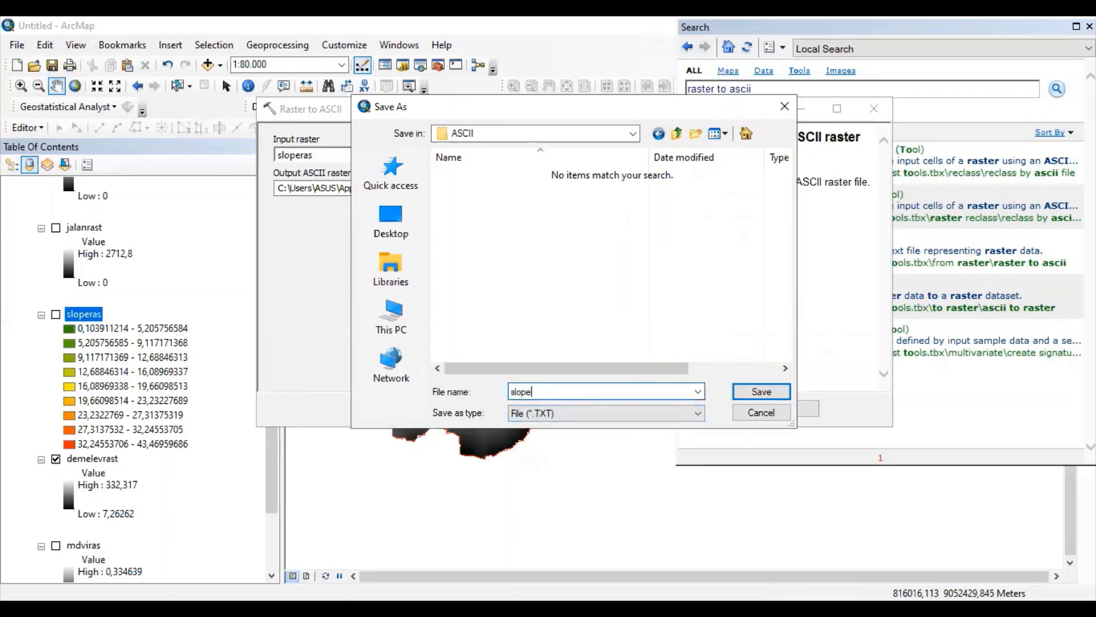
left_click(697, 413)
left_click(592, 438)
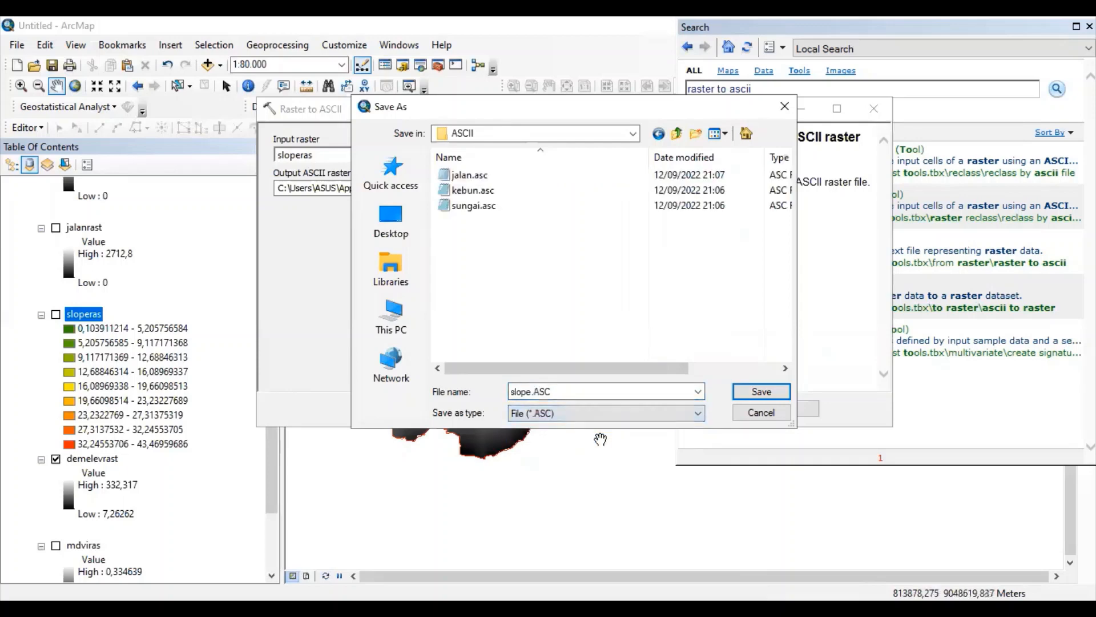
left_click(757, 395)
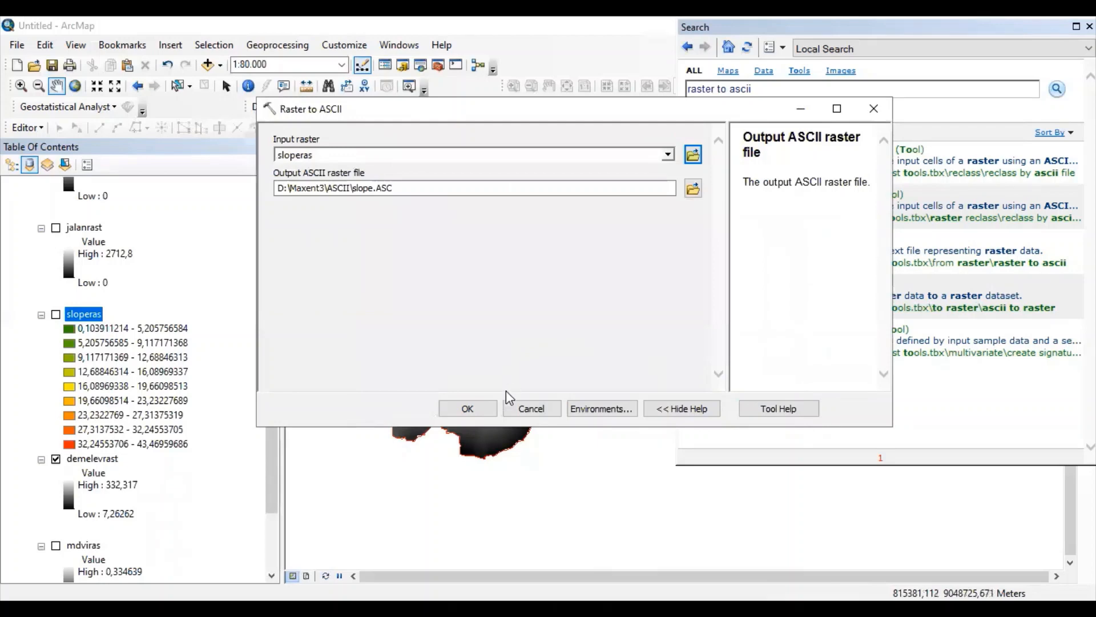
left_click(467, 408)
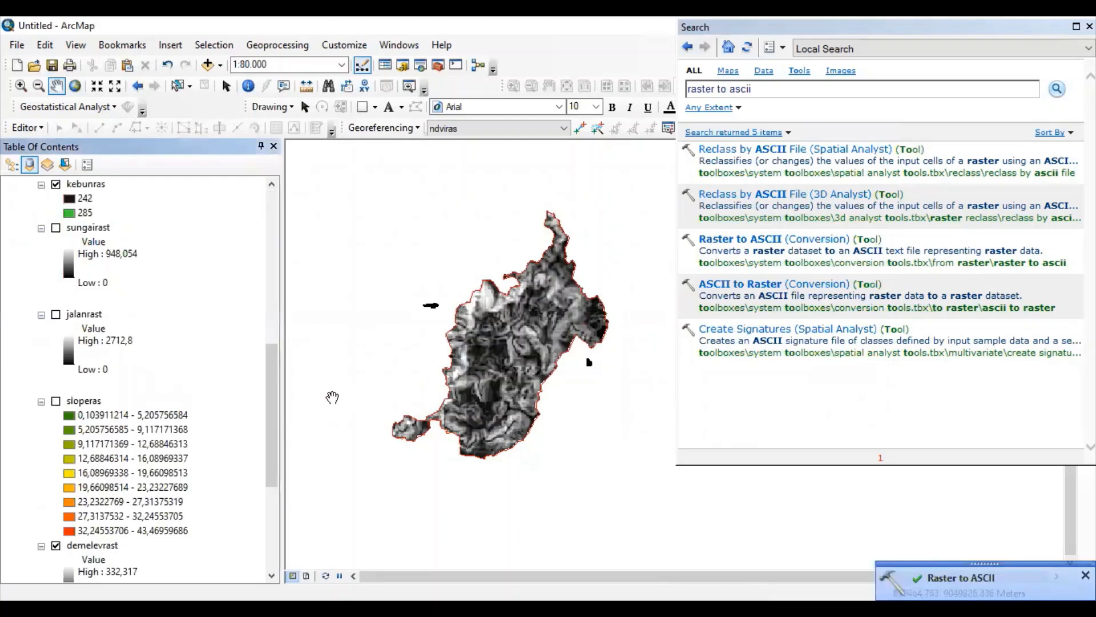
left_click_drag(272, 392, 272, 467)
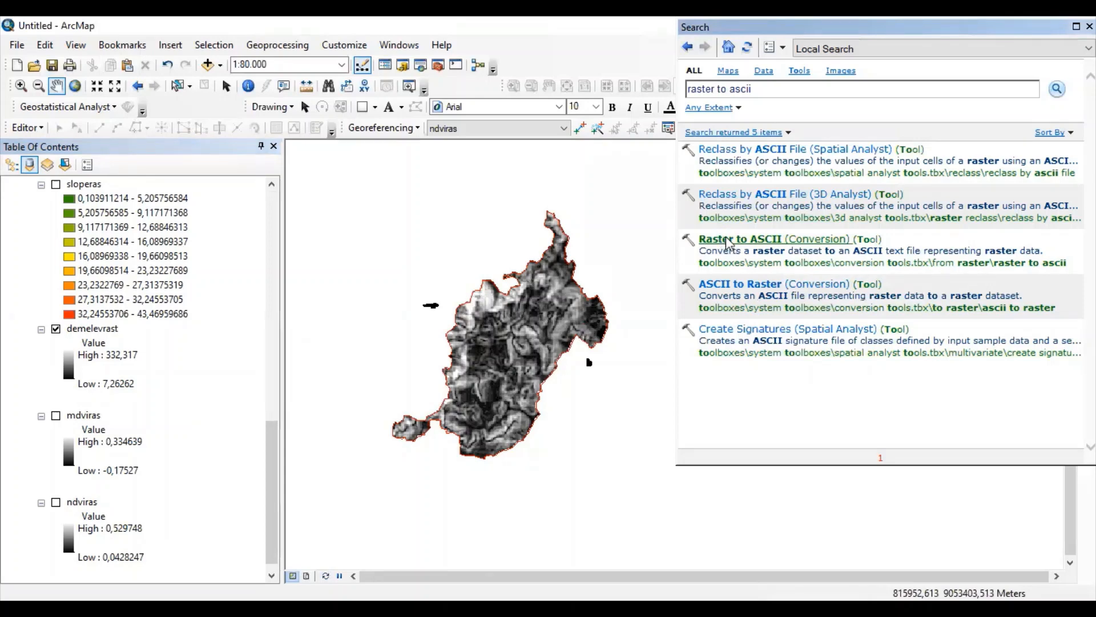
- Open Raster to ASCII with demelevrast as the input raster and browse to the D:\Maxent3\ASCII folder for the output
left_click(728, 240)
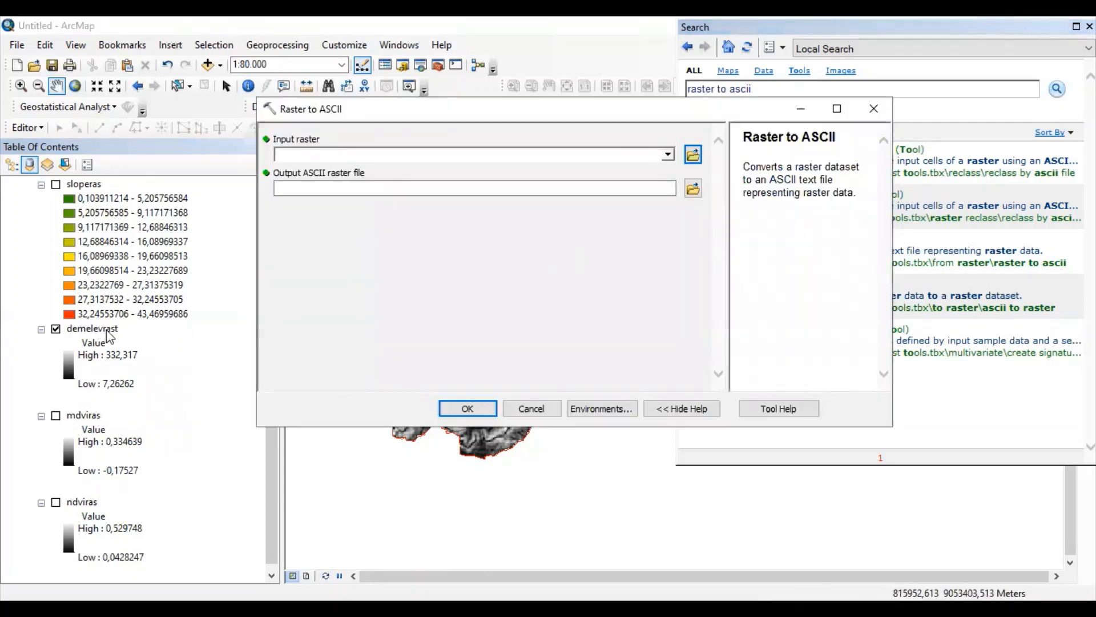
left_click_drag(111, 334, 332, 156)
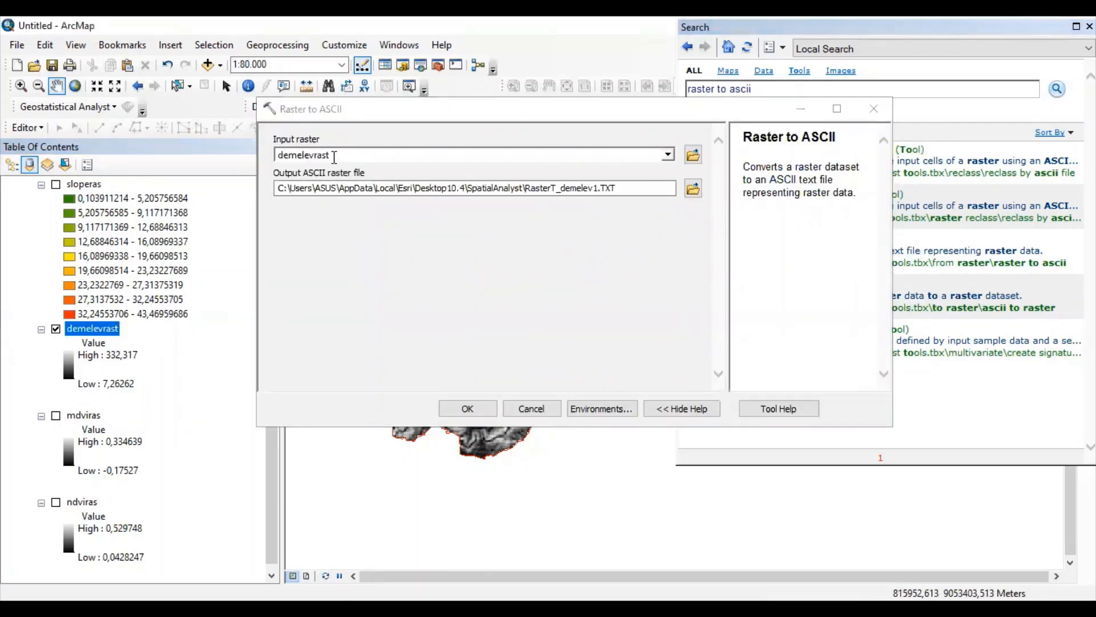
left_click(694, 189)
left_click(594, 134)
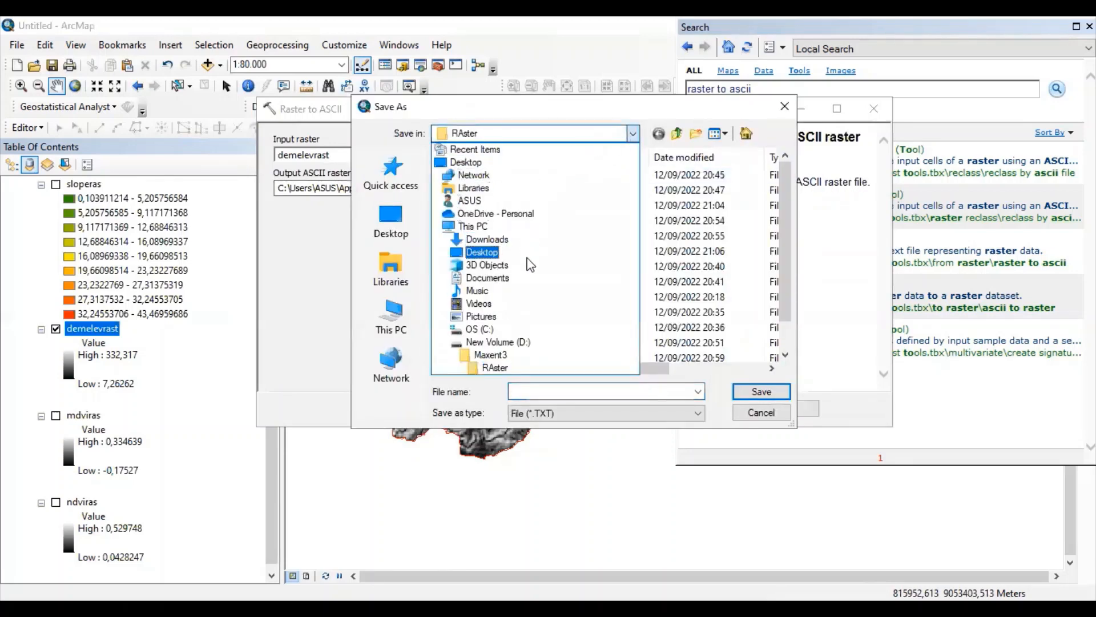
left_click(502, 355)
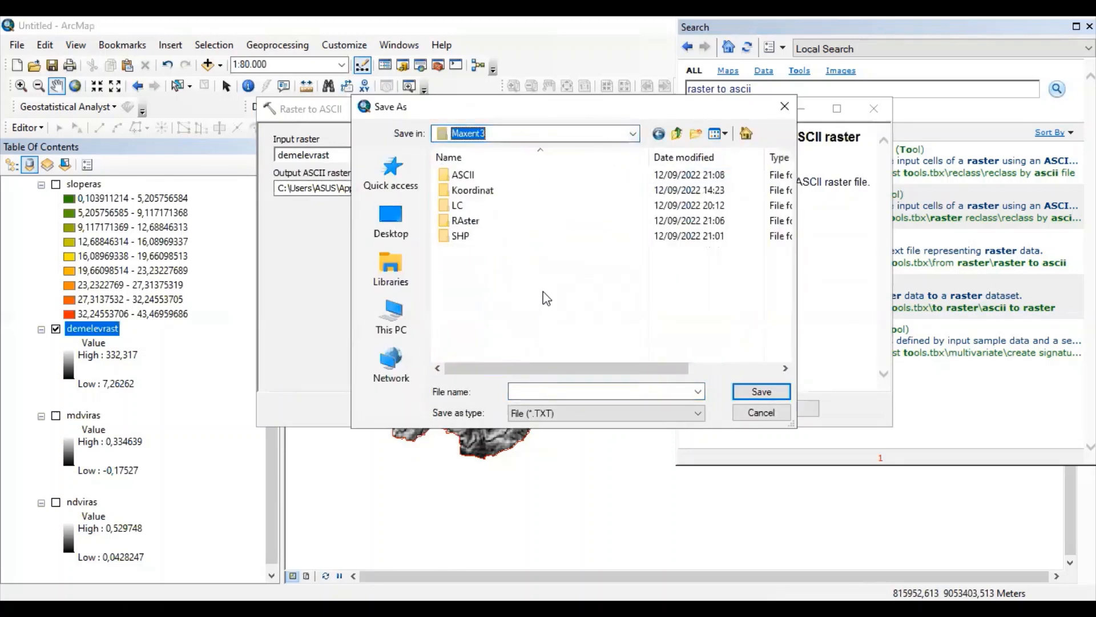
double_click(472, 174)
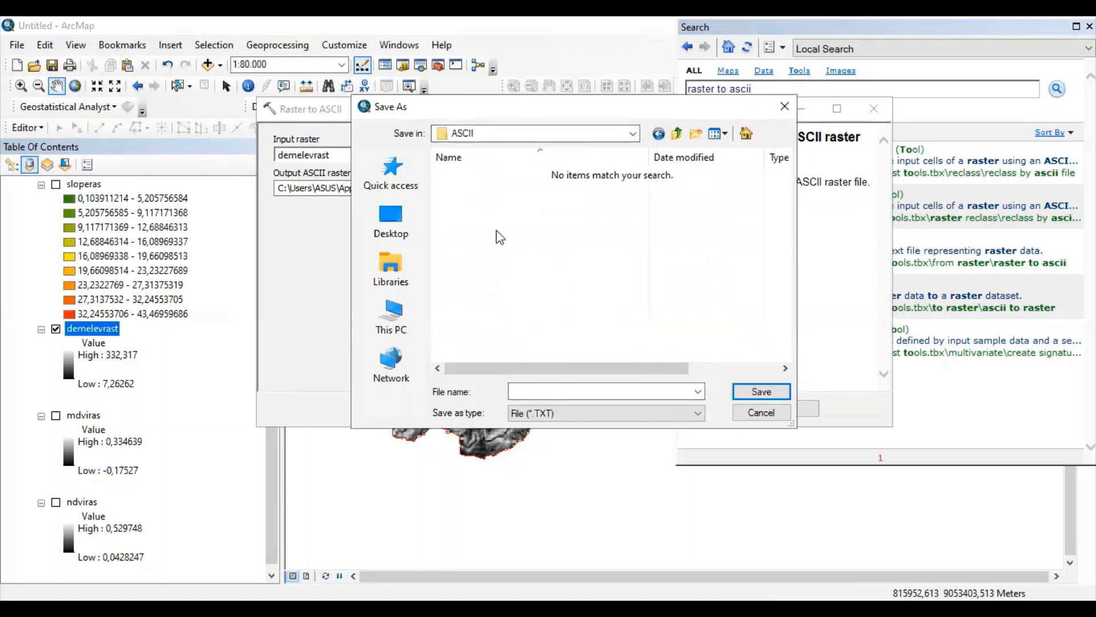
- Name the demelevrast output elevasi, set its file type to ASC and run the conversion
left_click(526, 390)
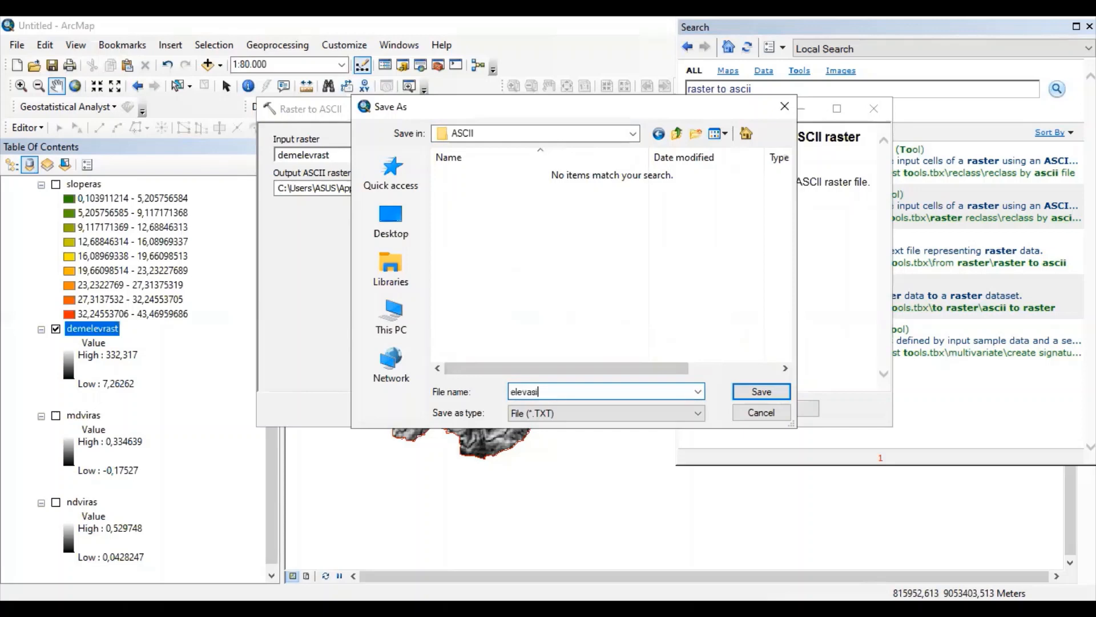
left_click(694, 412)
left_click(614, 441)
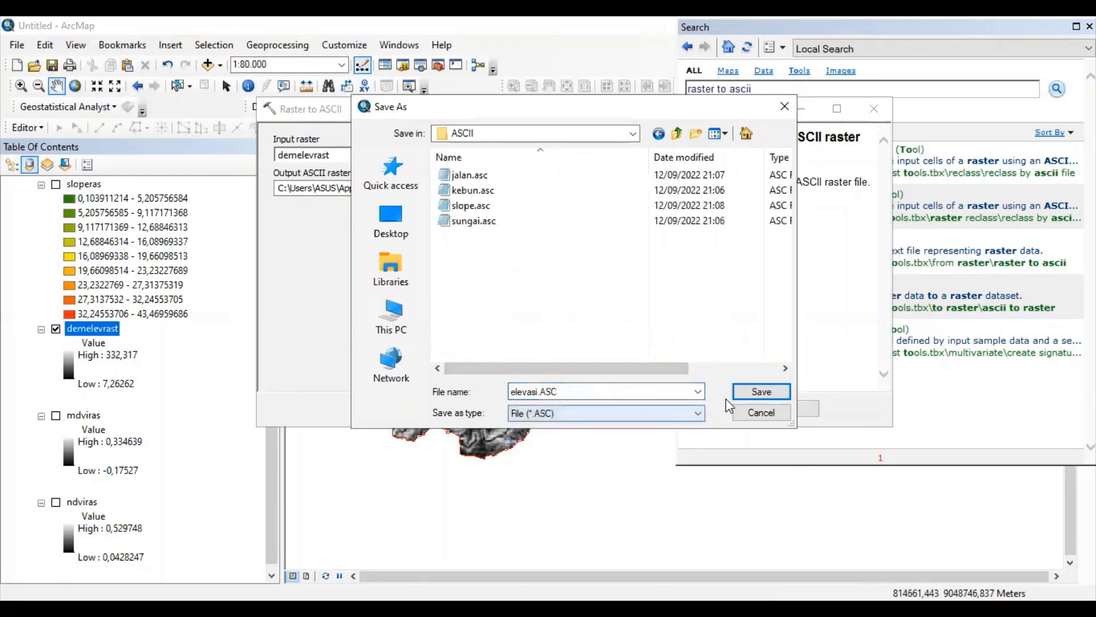
left_click(742, 392)
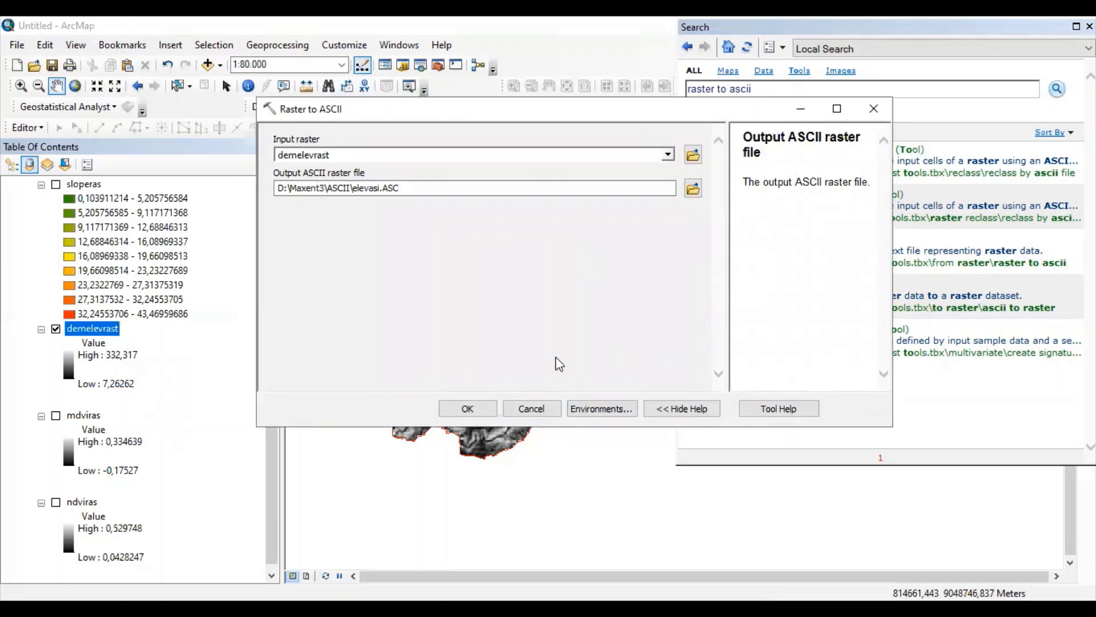
left_click(479, 407)
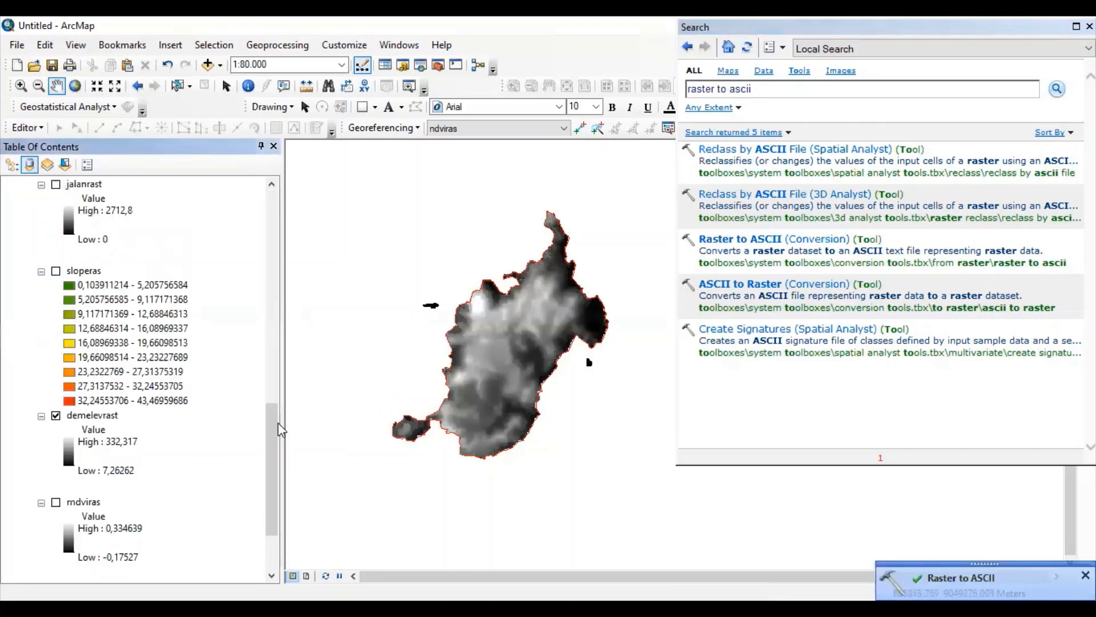
- Open Raster to ASCII for the mdviras layer and choose the ASCII folder in D:\Maxent3 as the output location
left_click_drag(268, 427, 265, 488)
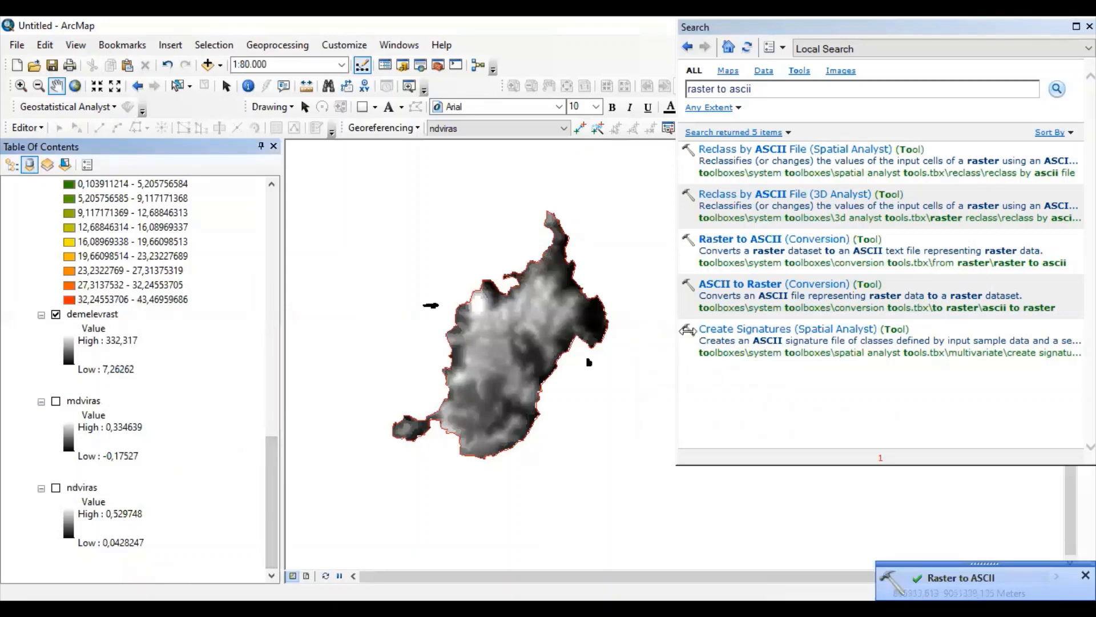
left_click(753, 240)
left_click_drag(84, 408, 314, 162)
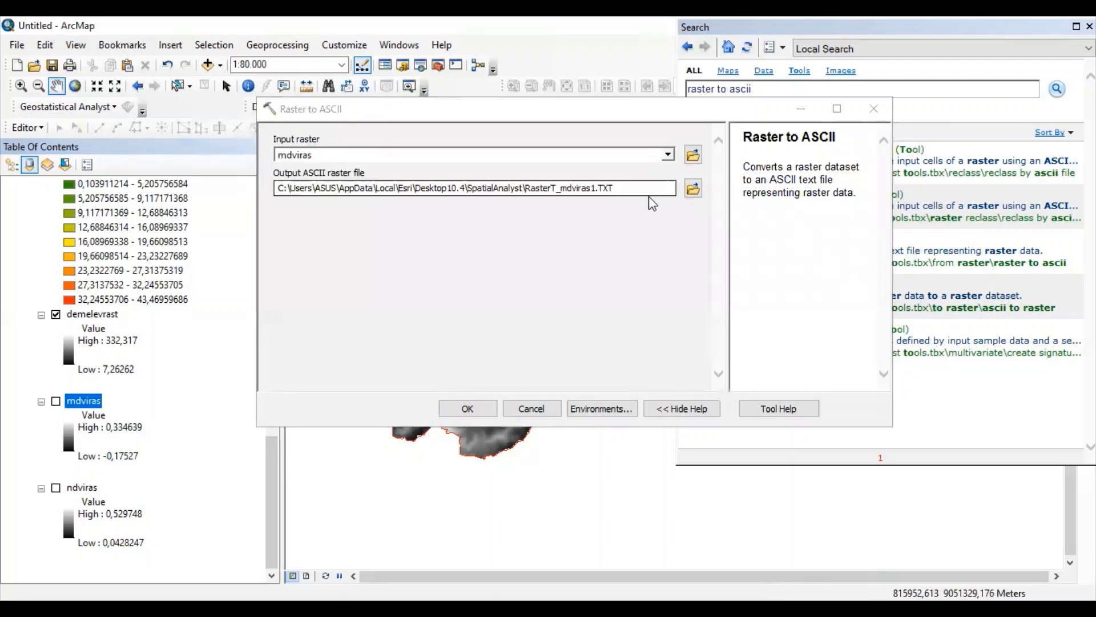
left_click(692, 190)
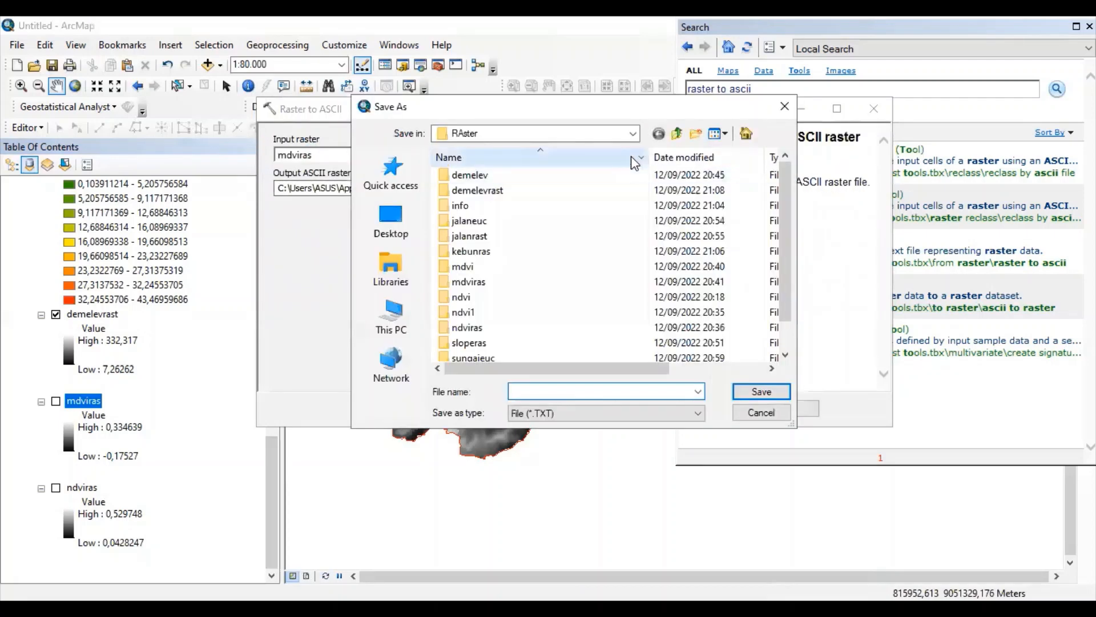
left_click(633, 133)
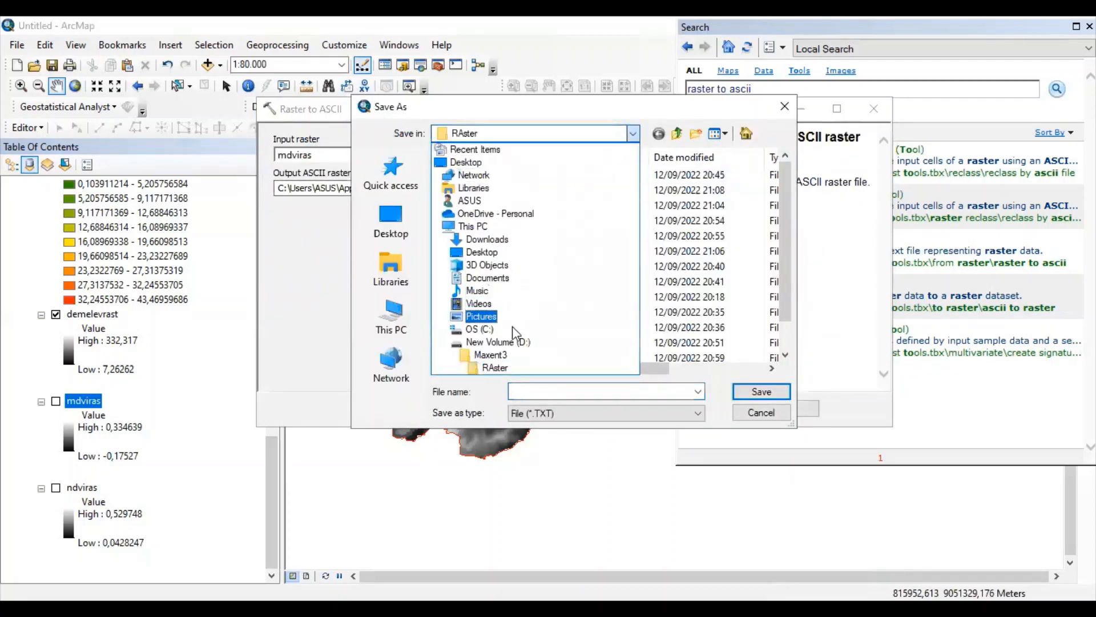
left_click(505, 354)
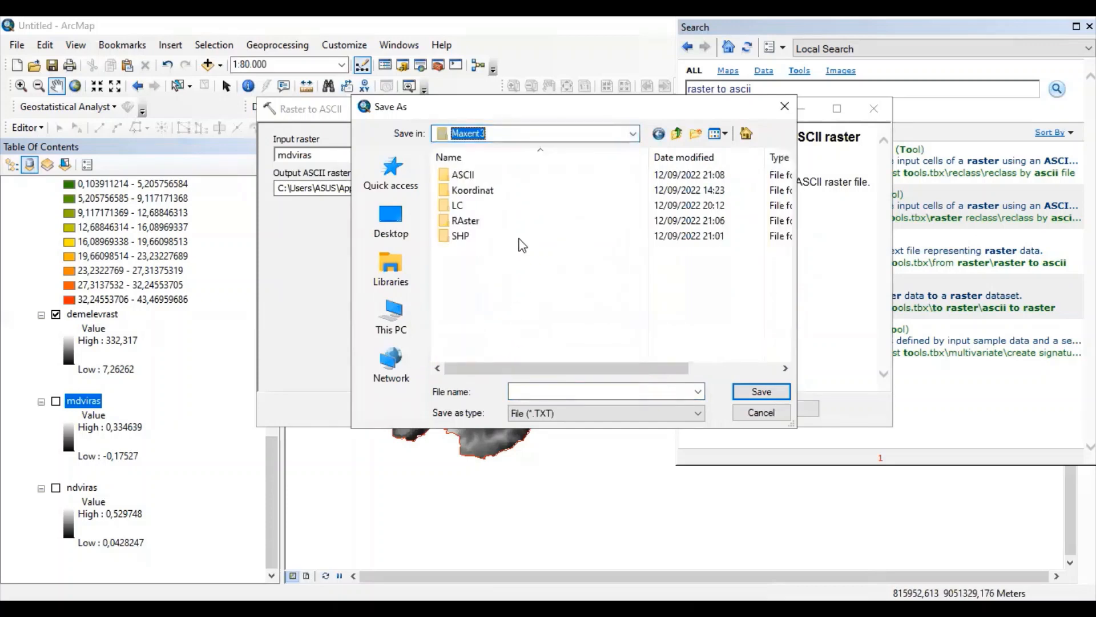
double_click(470, 175)
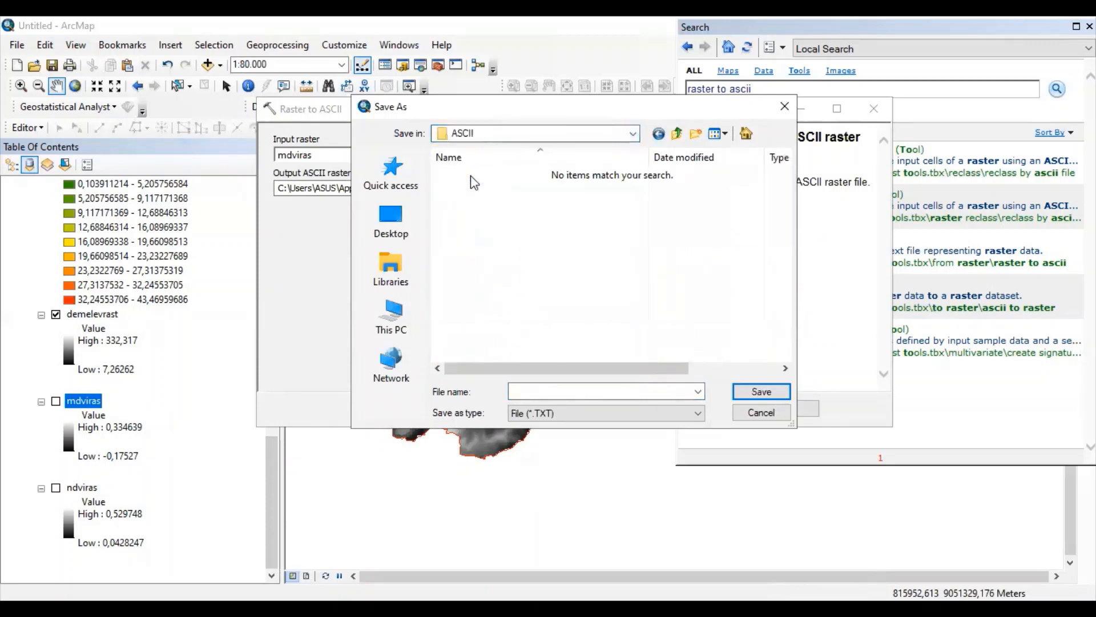
- Name the mdviras output mdvi, set its file type to ASC and run the conversion
left_click(541, 390)
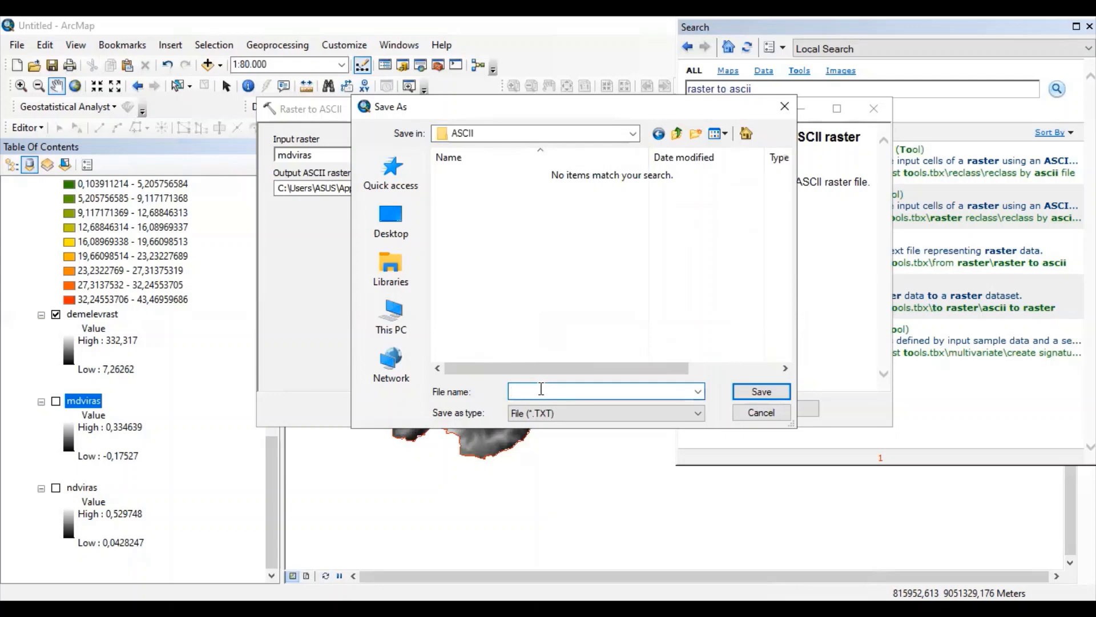
type("mdvi")
left_click(697, 413)
left_click(610, 438)
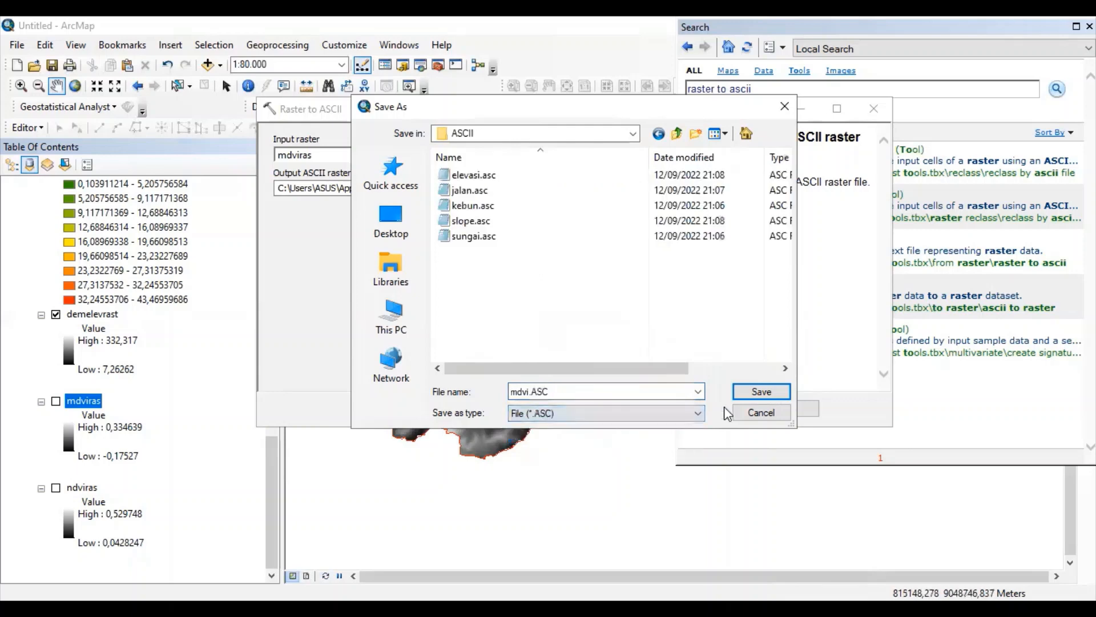
left_click(752, 389)
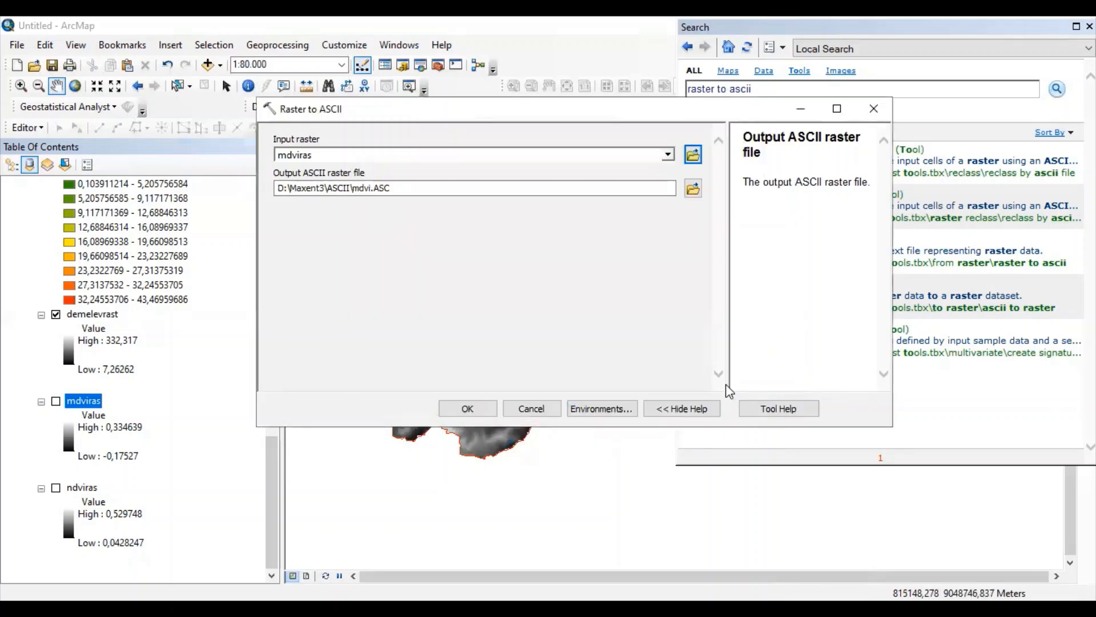
left_click(467, 408)
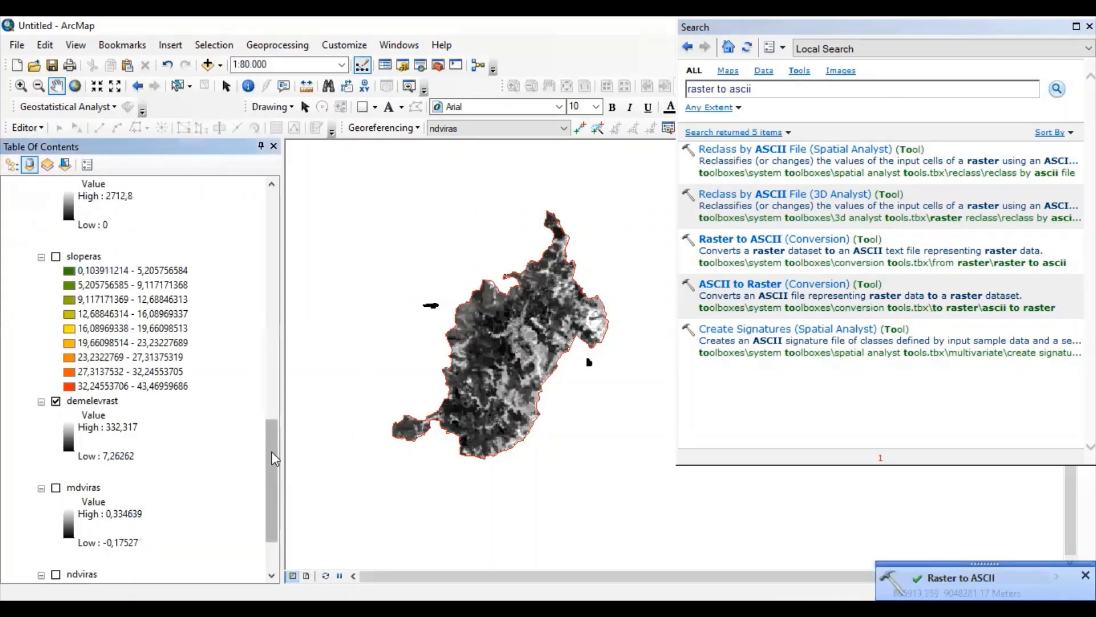
- Open Raster to ASCII with ndviras as the input raster and the D:\Maxent3\ASCII folder as the output location
left_click_drag(274, 474, 276, 515)
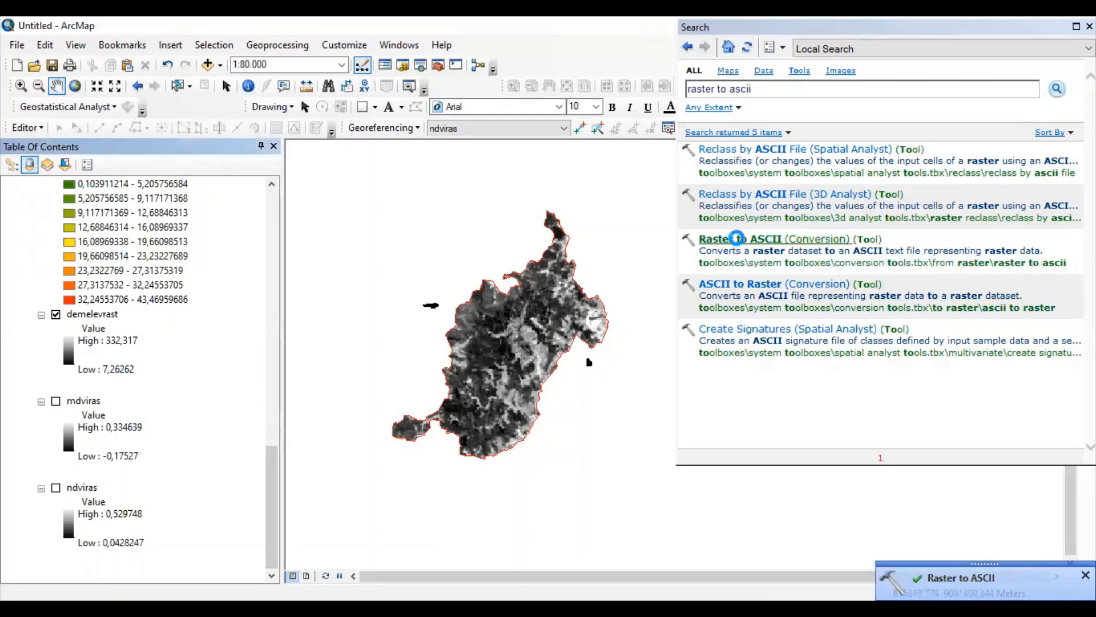
left_click(692, 239)
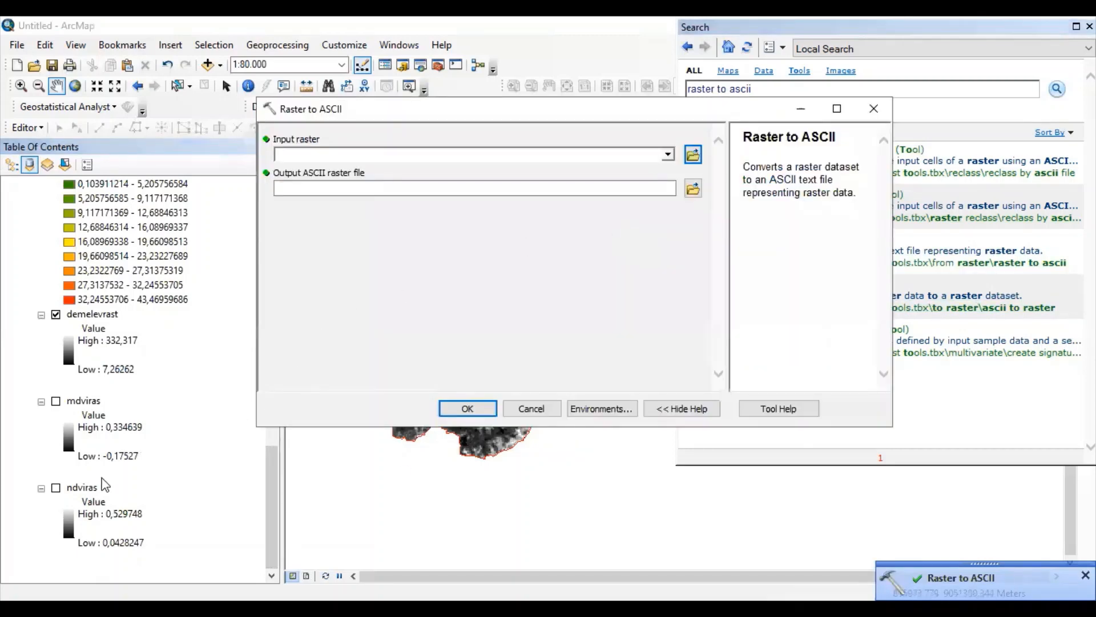
left_click_drag(94, 492, 316, 156)
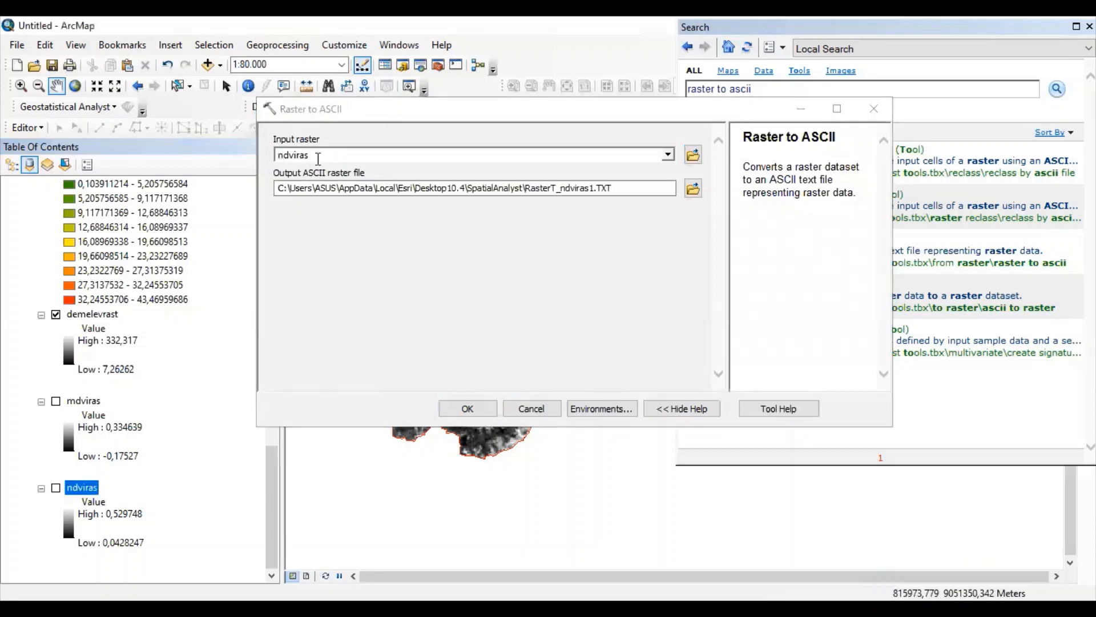
left_click(693, 190)
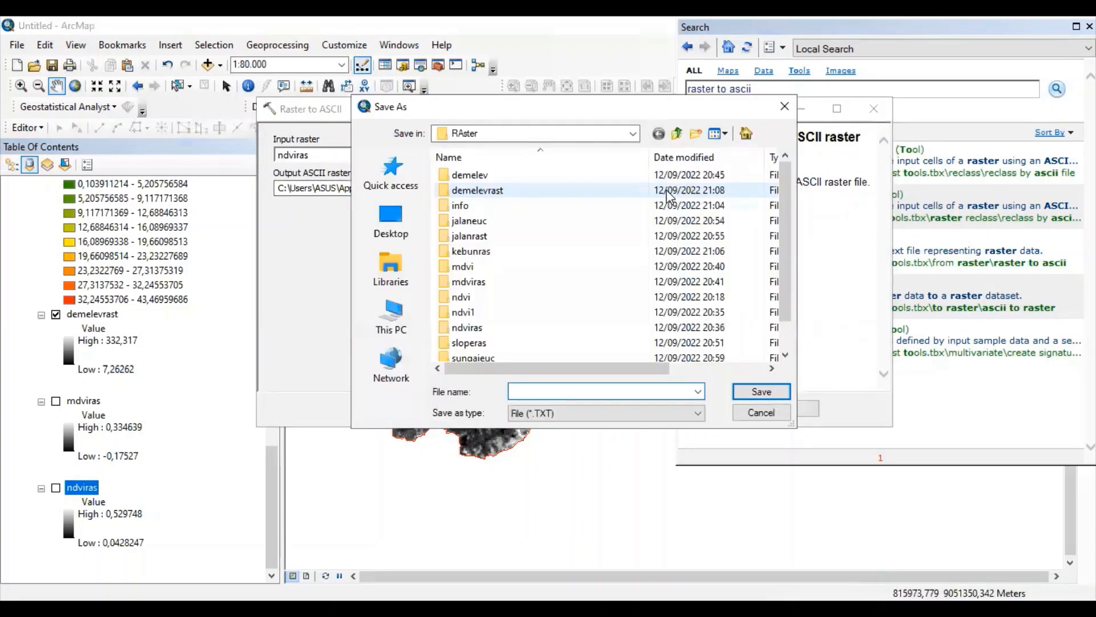
left_click(633, 132)
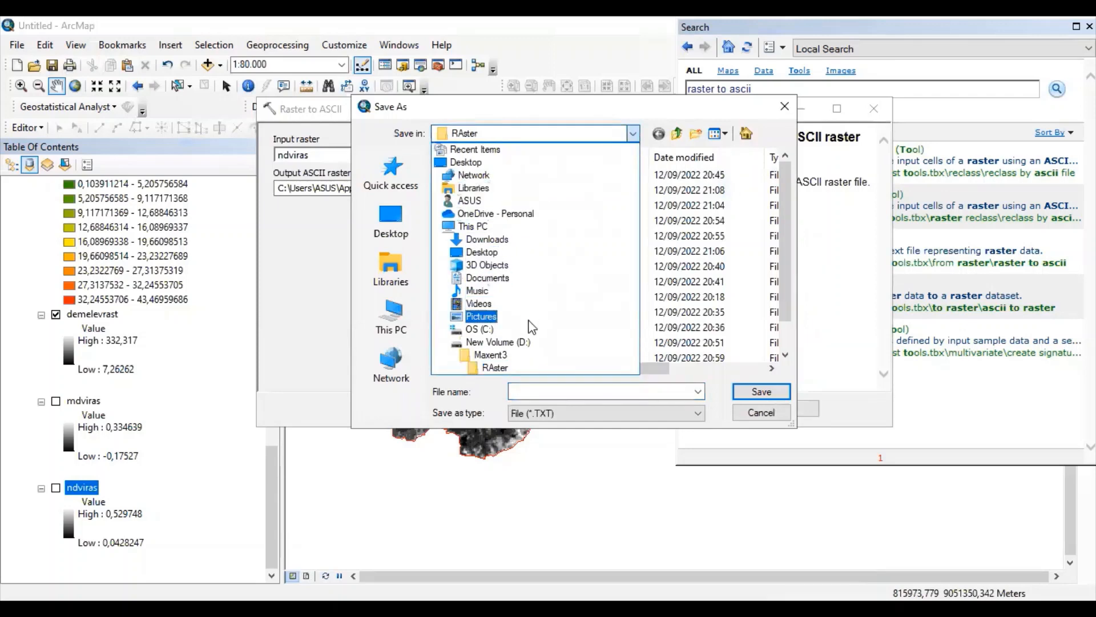
left_click(495, 355)
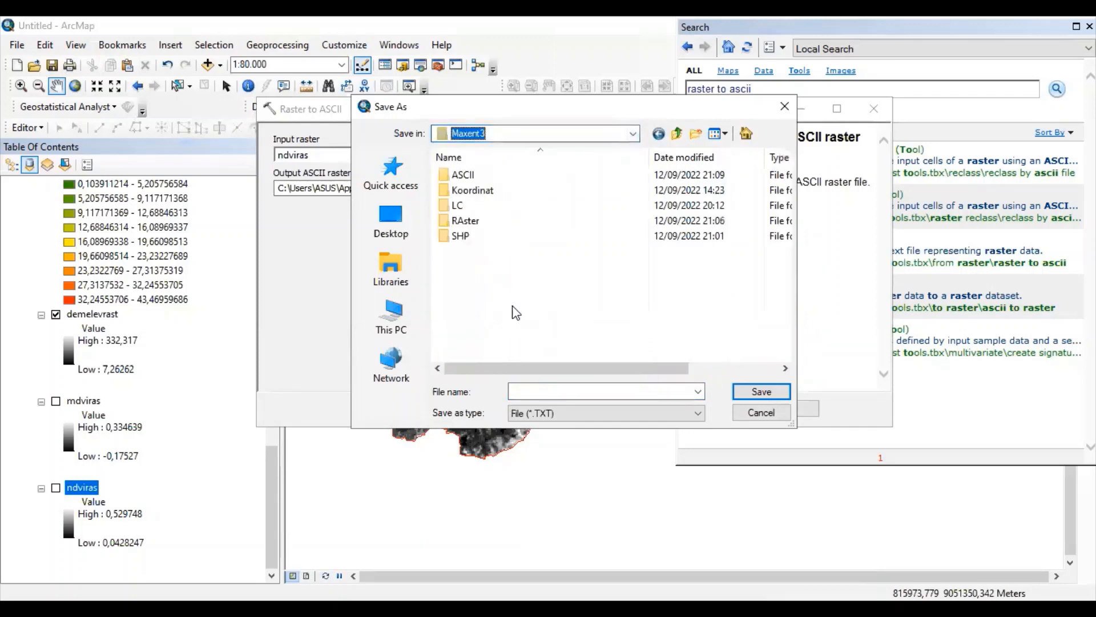
left_click(470, 171)
double_click(471, 171)
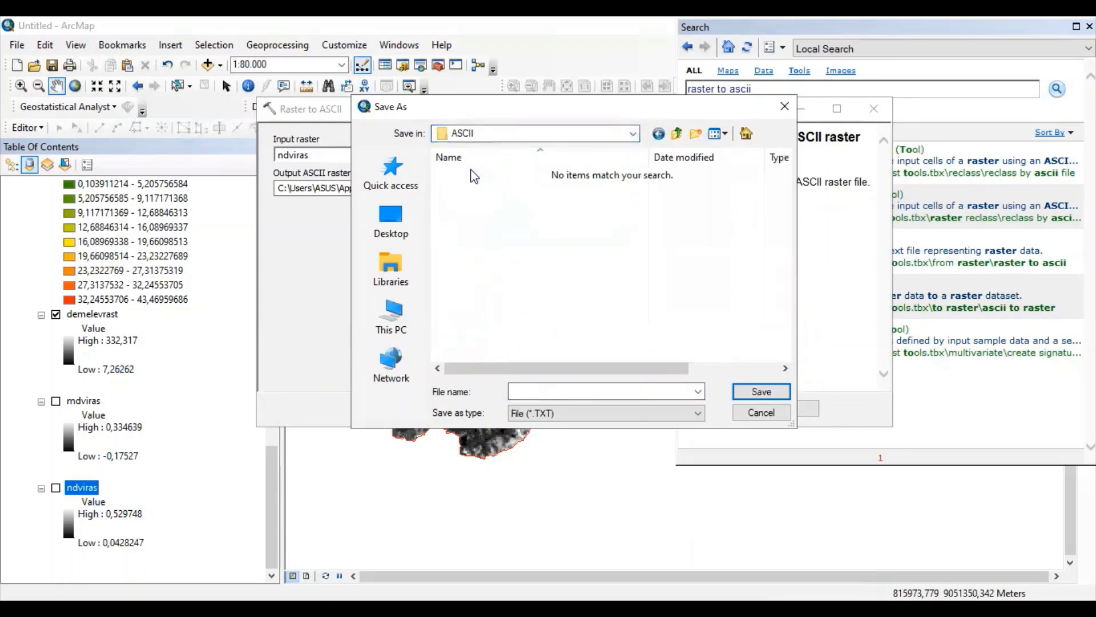
- Name the ndviras output ndvi, set its file type to ASC and run the conversion
left_click(527, 390)
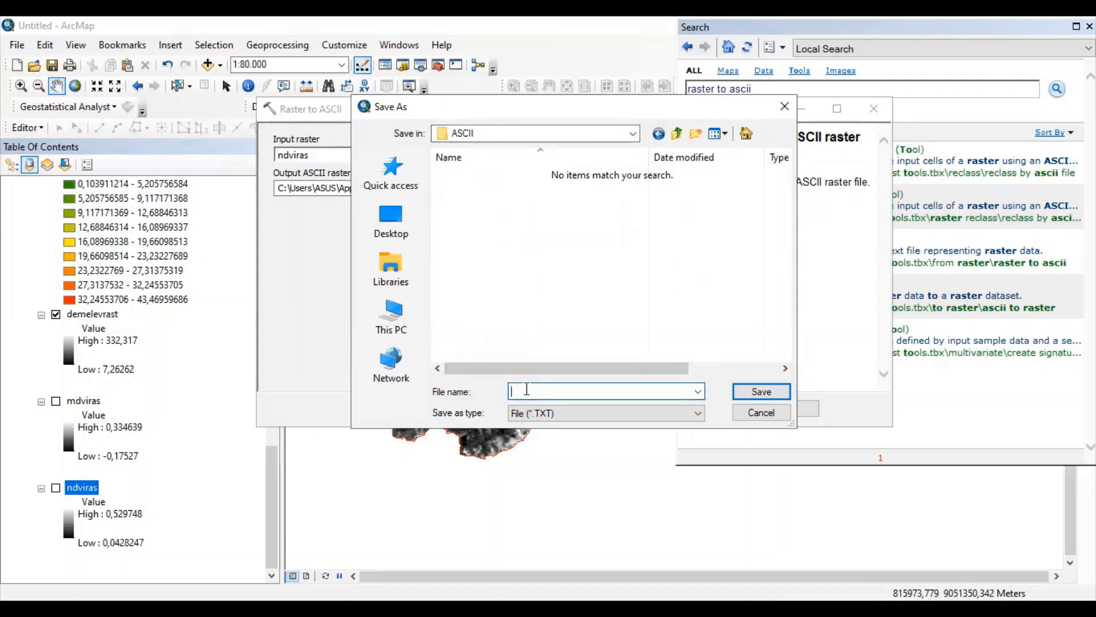
type("ndvi")
left_click(697, 414)
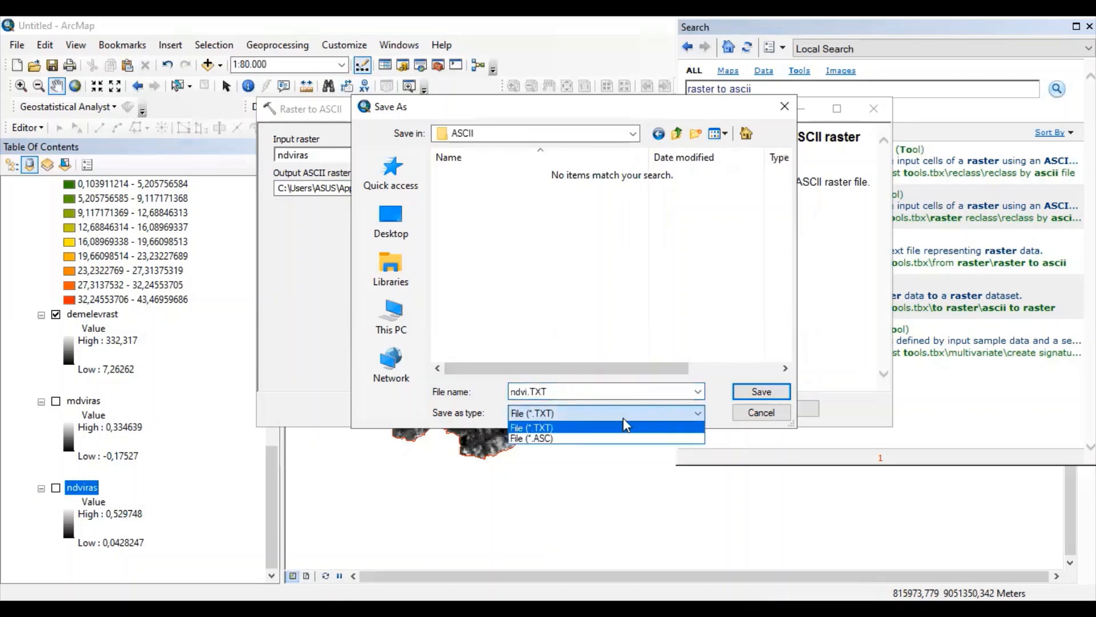
left_click(584, 445)
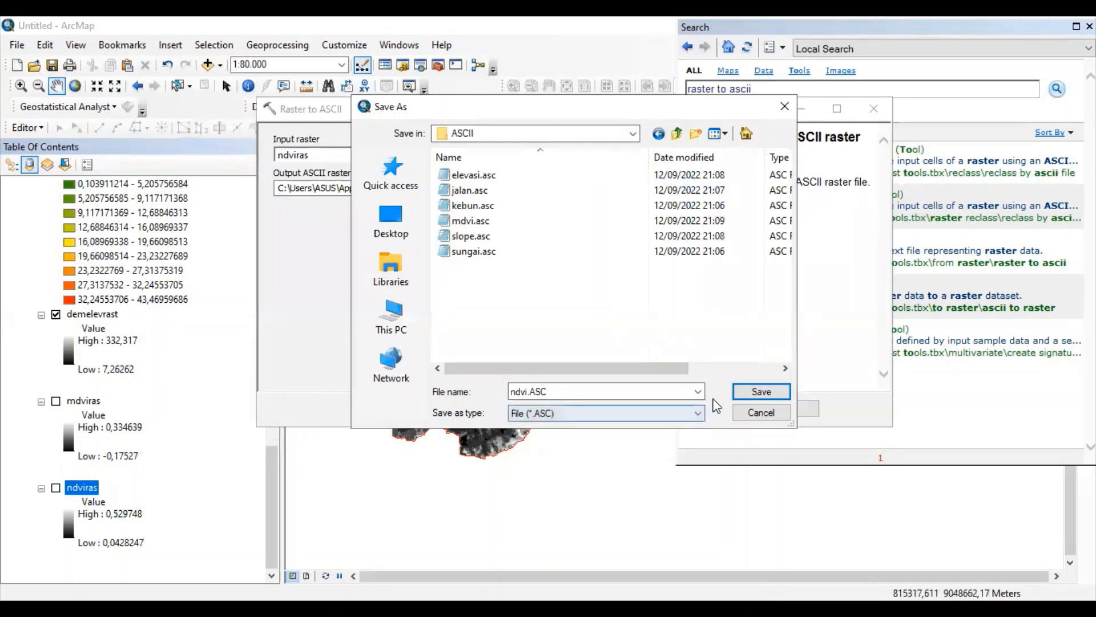
left_click(745, 389)
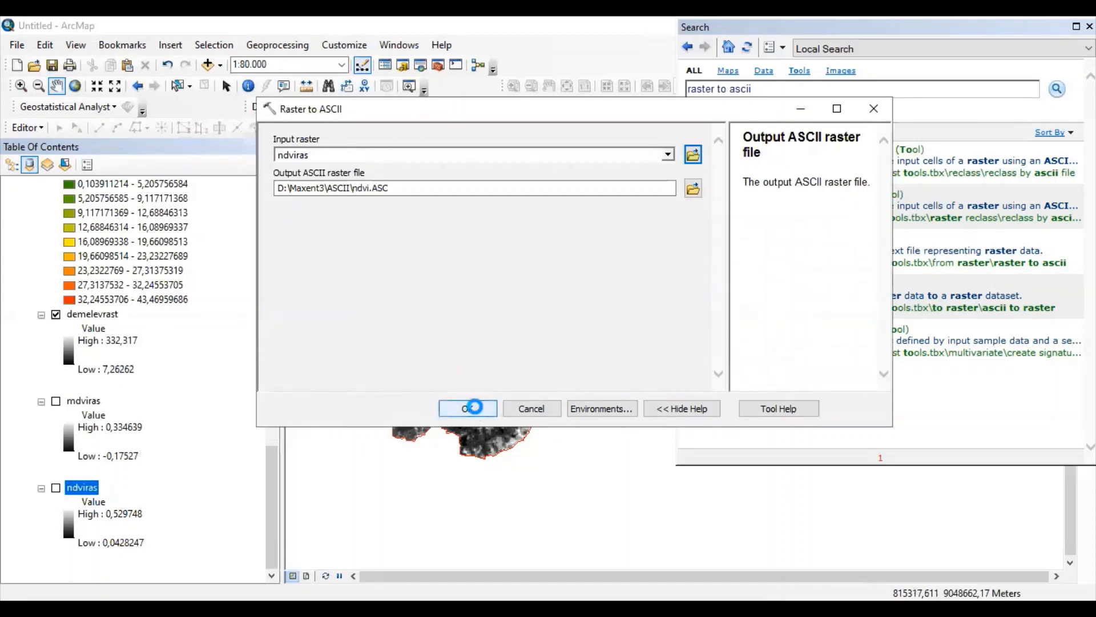
left_click(473, 407)
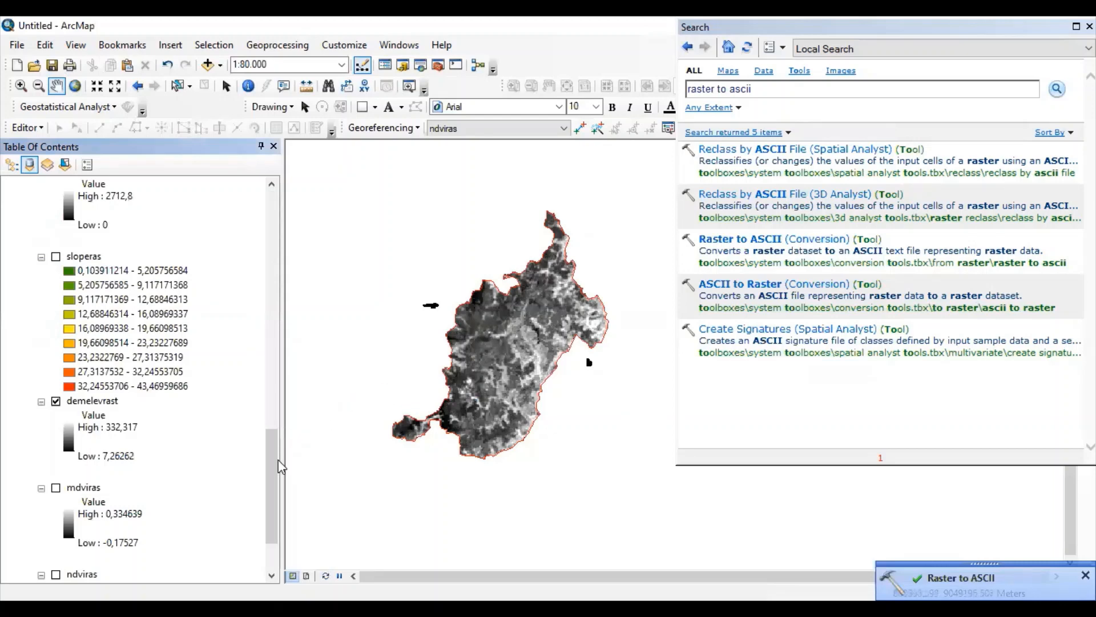
left_click_drag(274, 467, 359, 239)
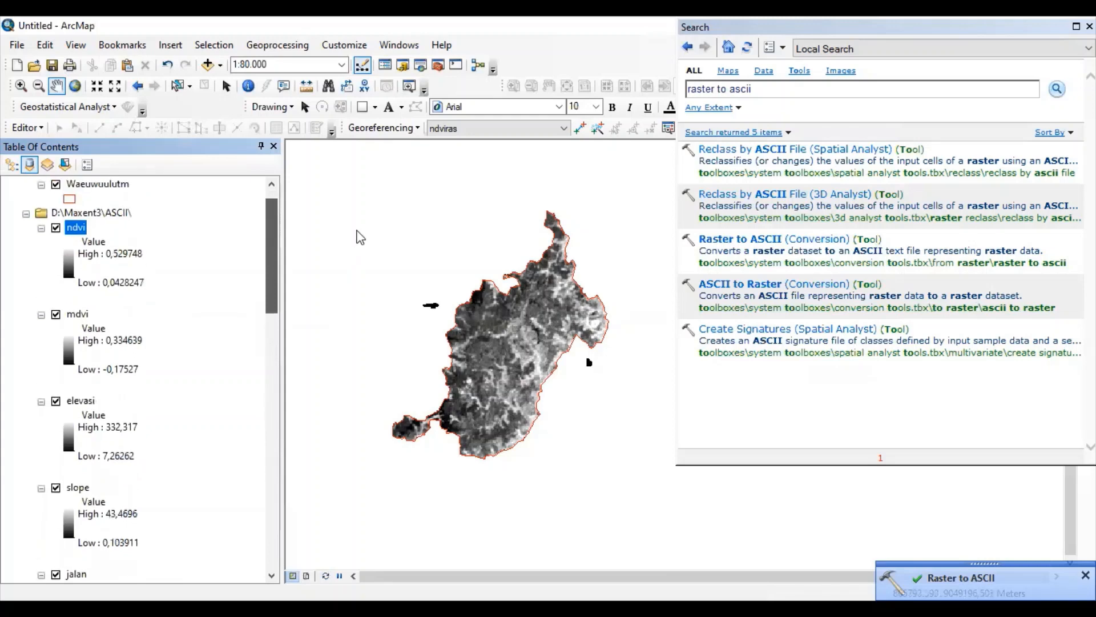
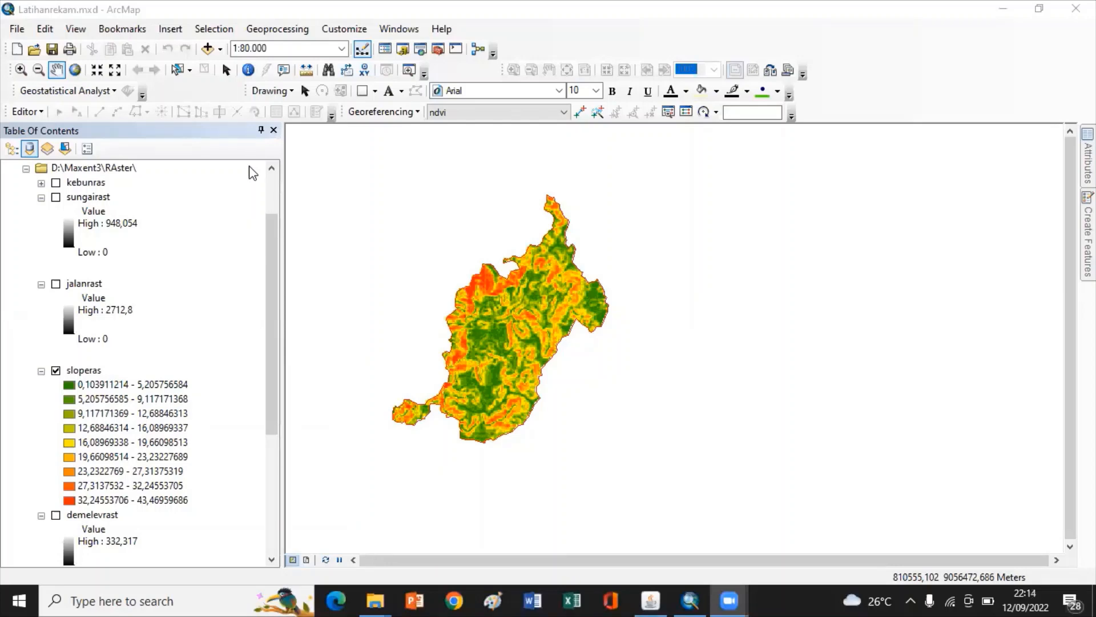
- Search the geoprocessing tools for "band" and open Band Collection Statistics from Spatial Analyst
scroll(209, 322, "up", 2)
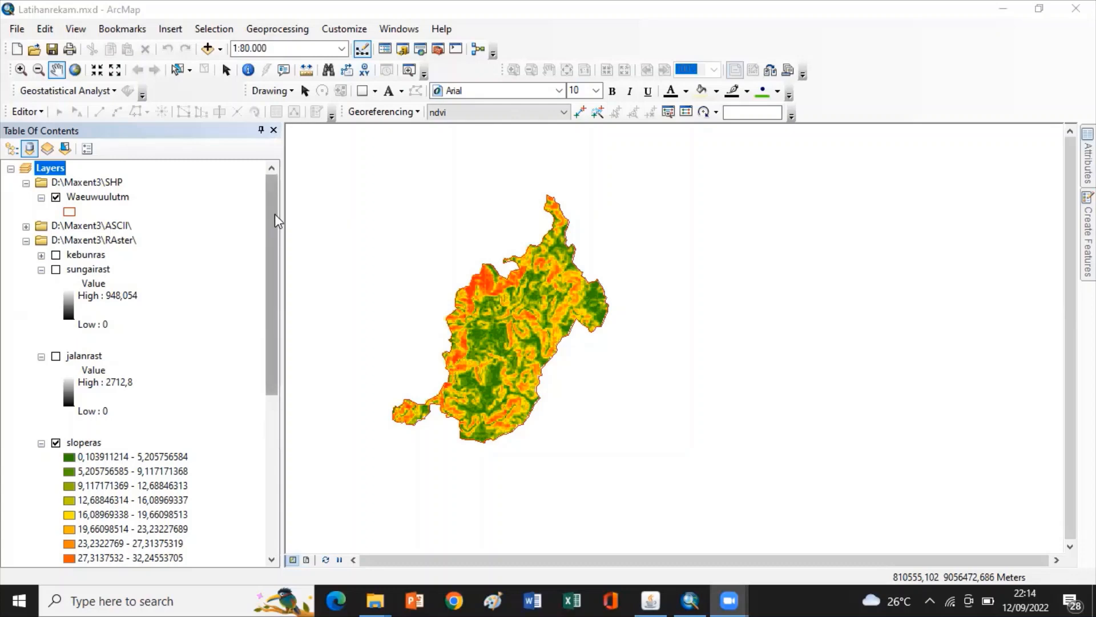
left_click(860, 120)
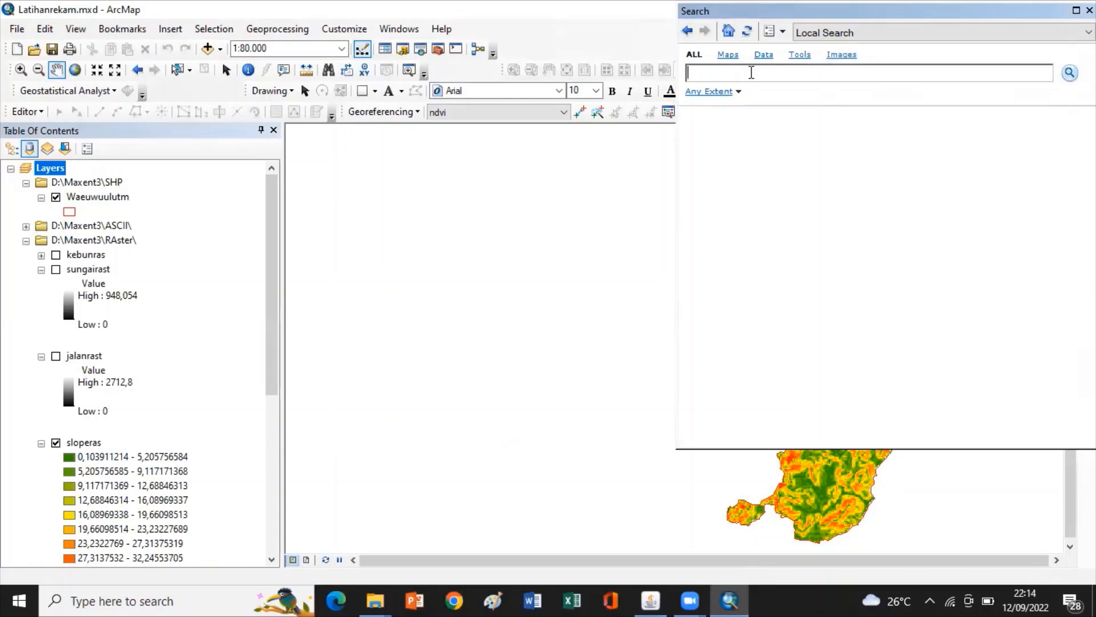
type("band")
key("Return")
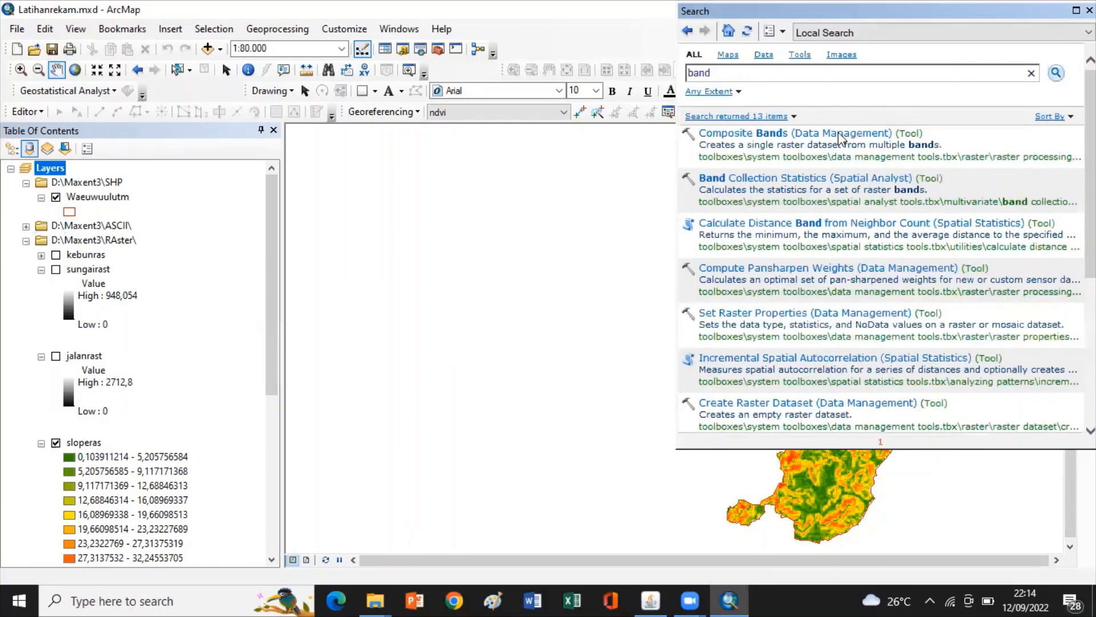
left_click(792, 179)
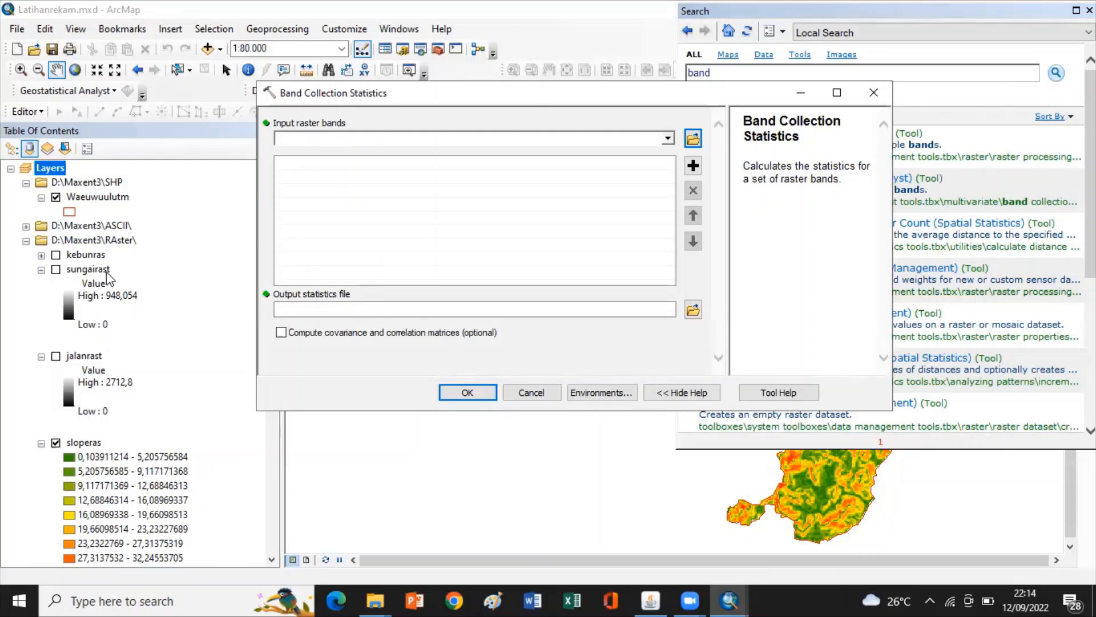
- Add the sungairast, jalanrast and sloperas layers as input raster bands for Band Collection Statistics
left_click_drag(102, 272, 321, 164)
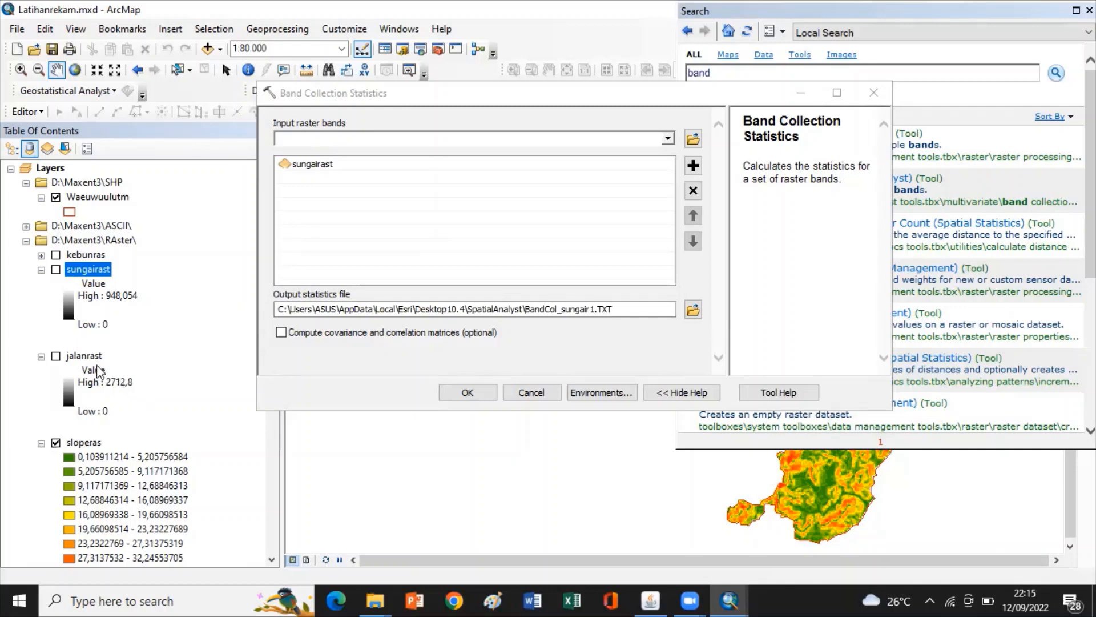
left_click(84, 356)
left_click_drag(128, 328, 338, 177)
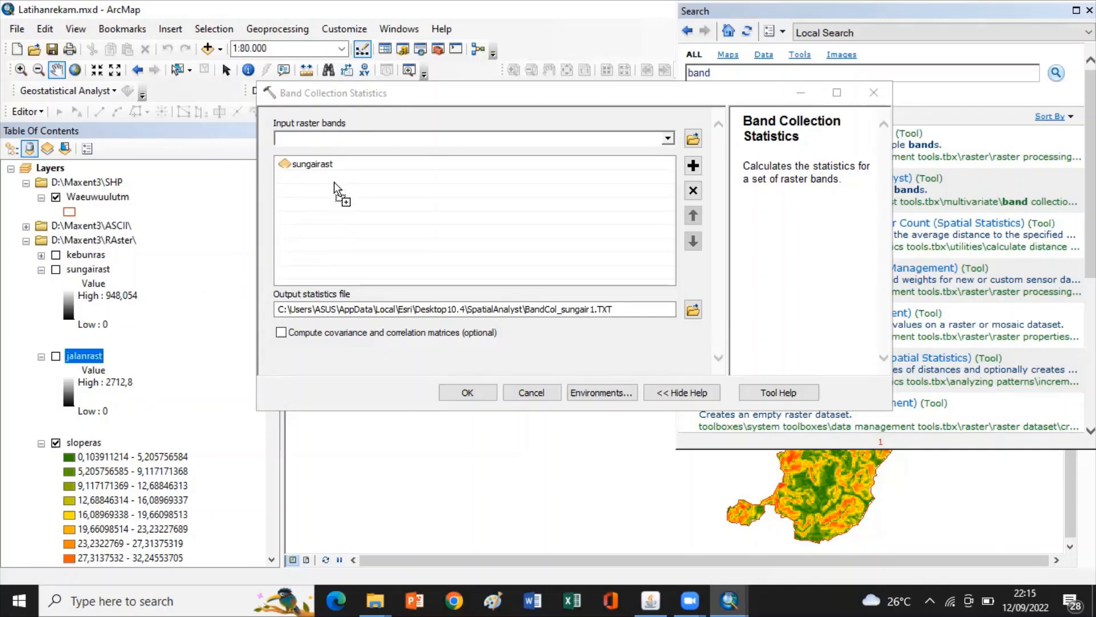
left_click_drag(335, 179, 336, 179)
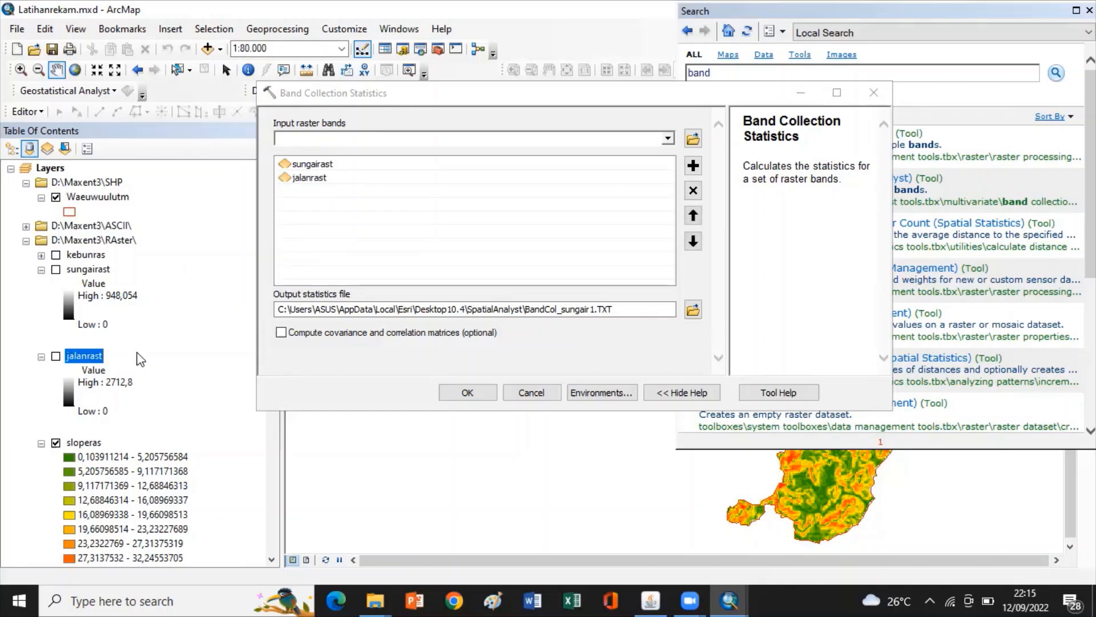
left_click_drag(85, 443, 319, 190)
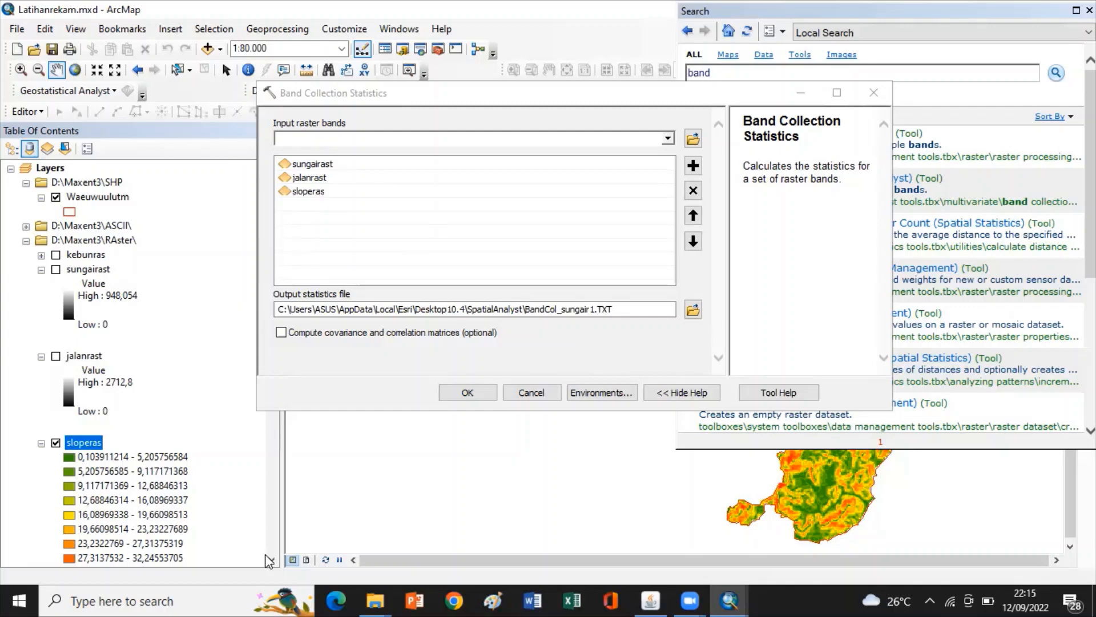
- Add the demelevrast, mdviras and ndviras layers to the input raster bands, after sloperas
left_click_drag(270, 559, 270, 559)
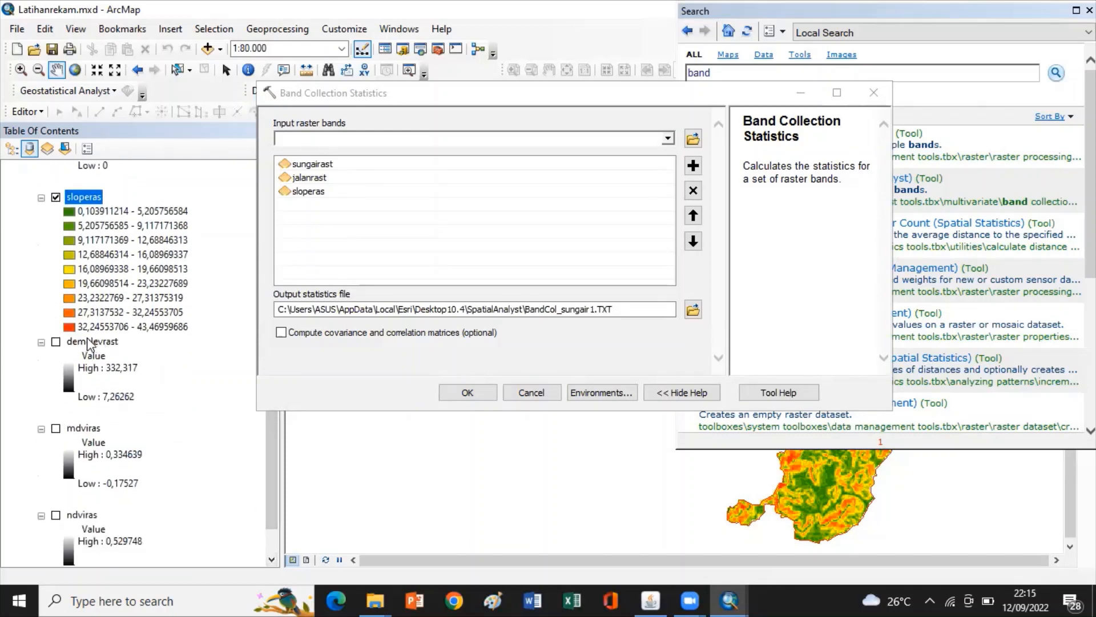
left_click_drag(85, 345, 314, 206)
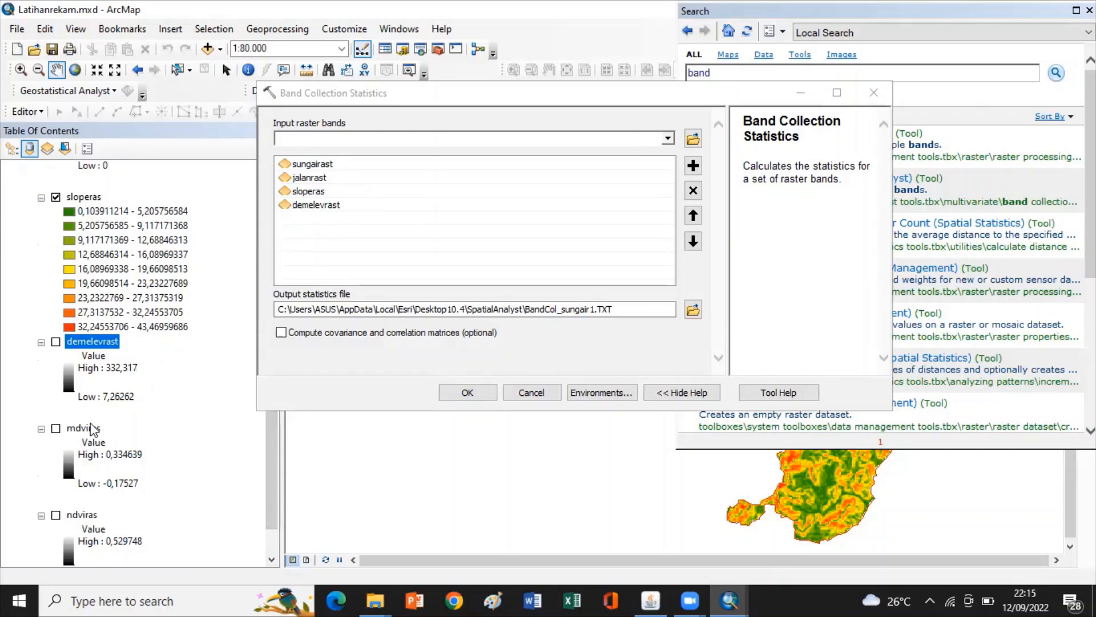
left_click_drag(85, 430, 331, 221)
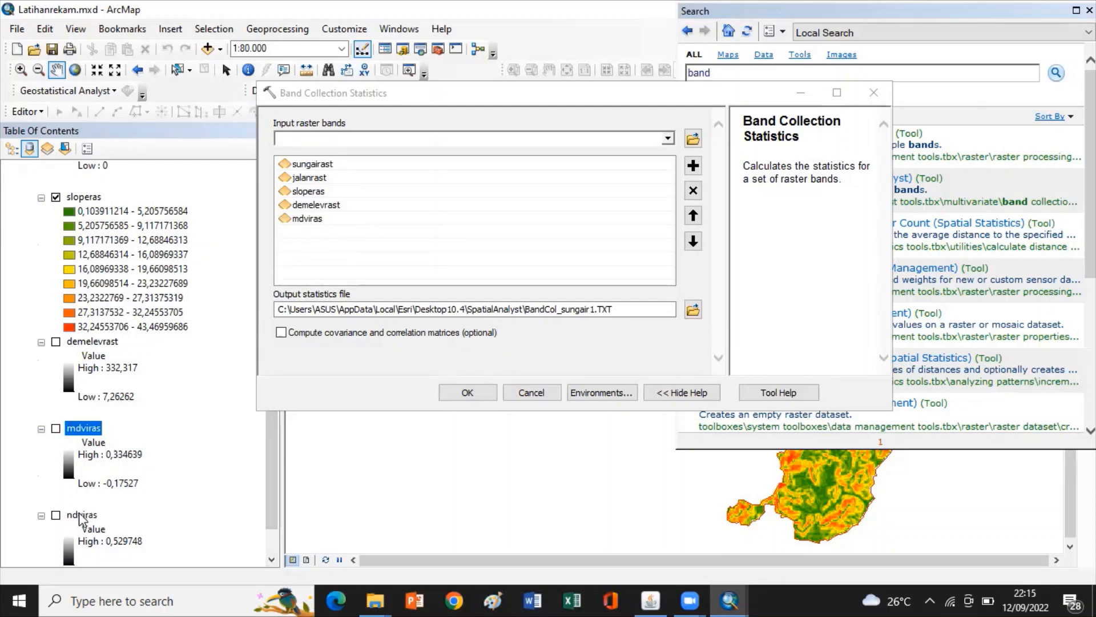
left_click_drag(80, 513, 308, 244)
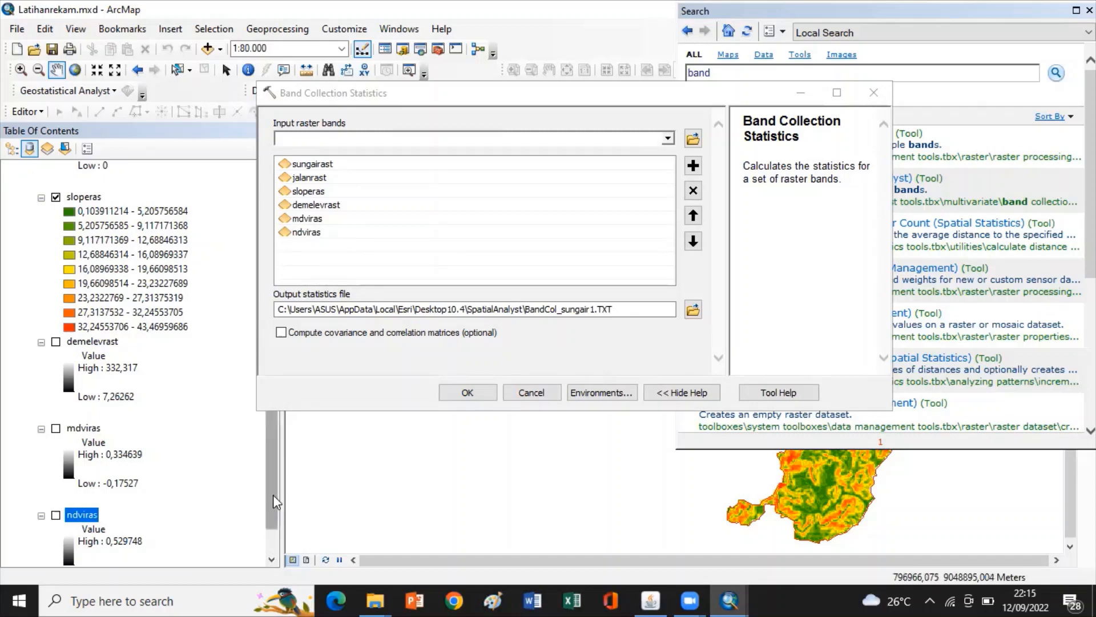
scroll(273, 494, "down", 1)
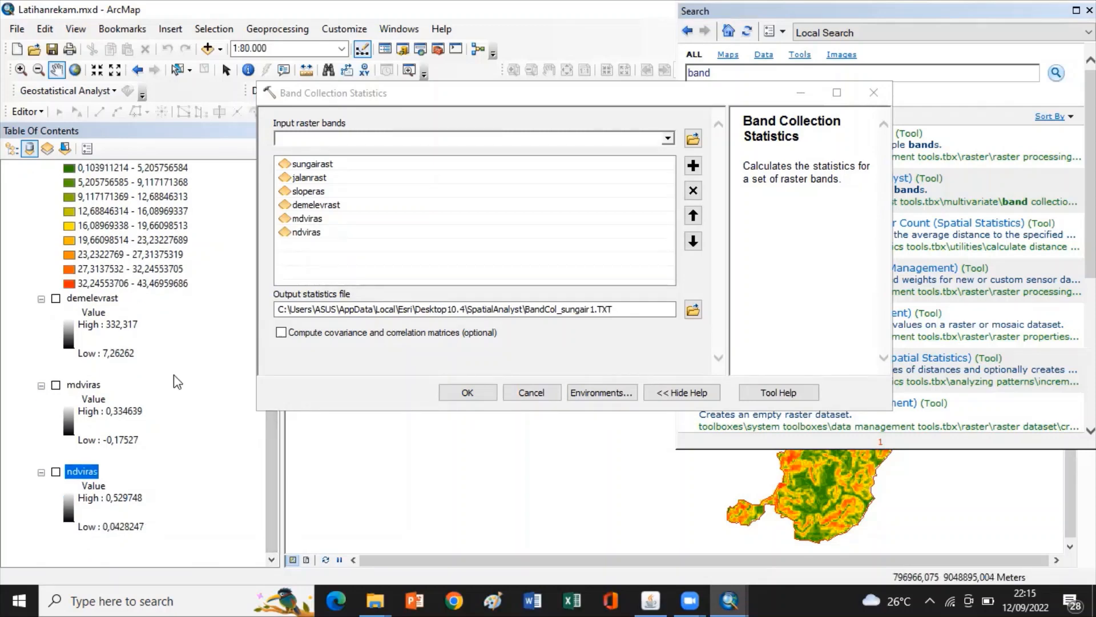
scroll(177, 382, "up", 2)
scroll(178, 381, "up", 1)
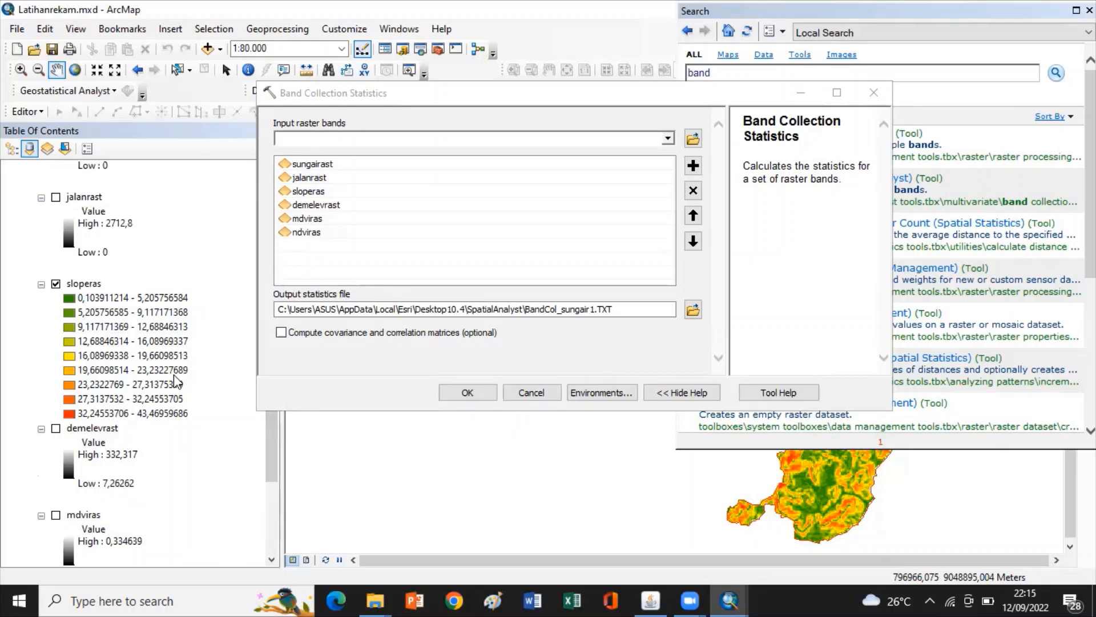
scroll(178, 381, "up", 4)
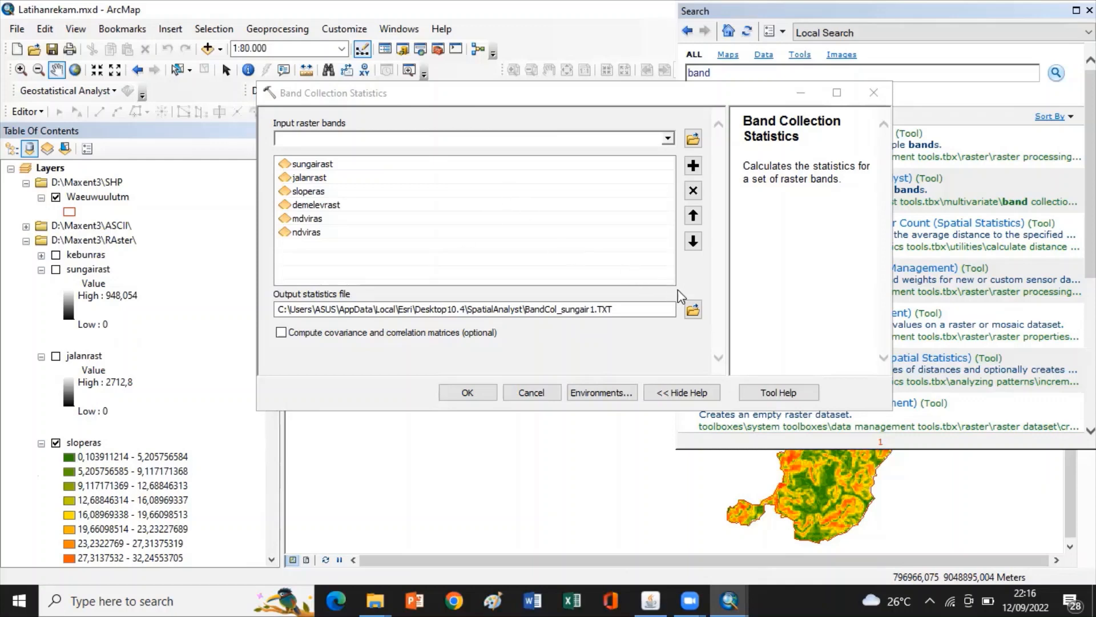
- Set the output statistics file to multiko.TXT in the D:\Maxent3 folder
left_click(692, 311)
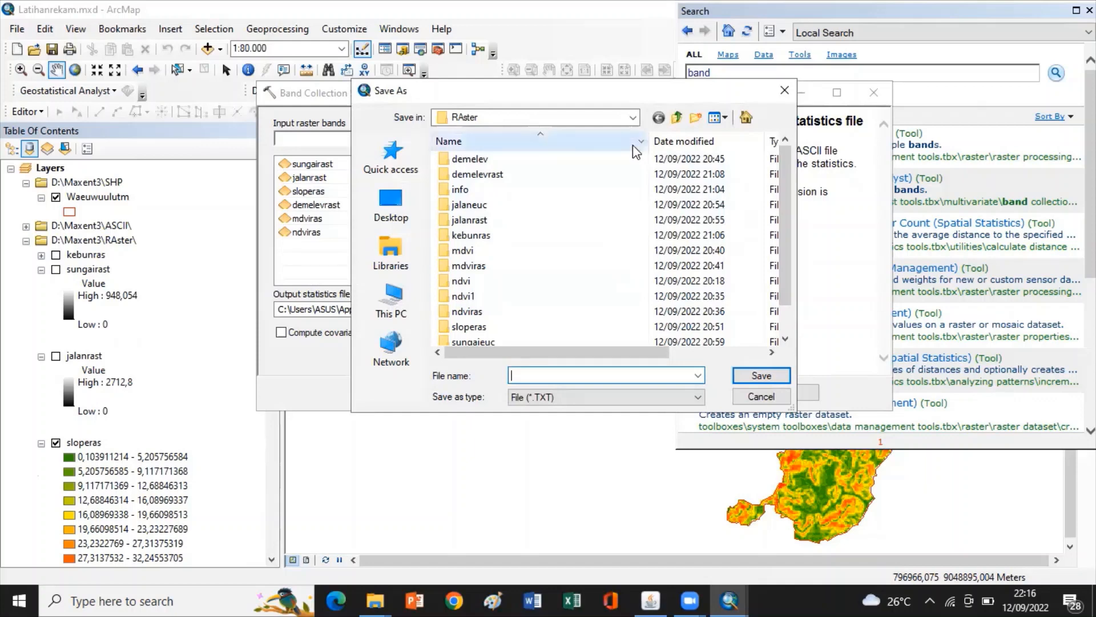
left_click(633, 117)
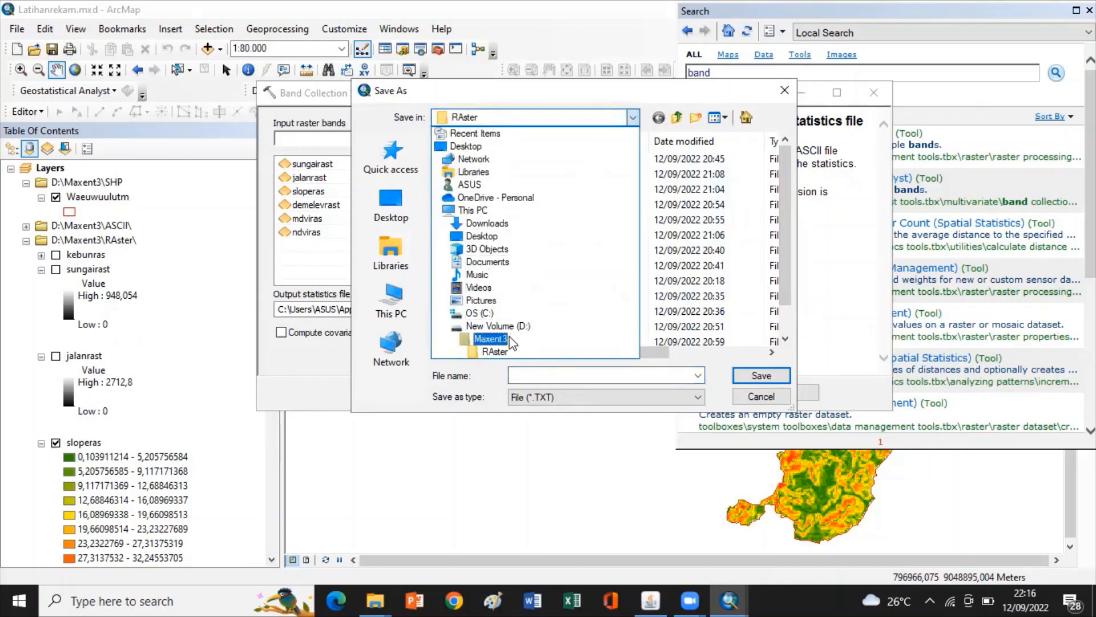
left_click(491, 339)
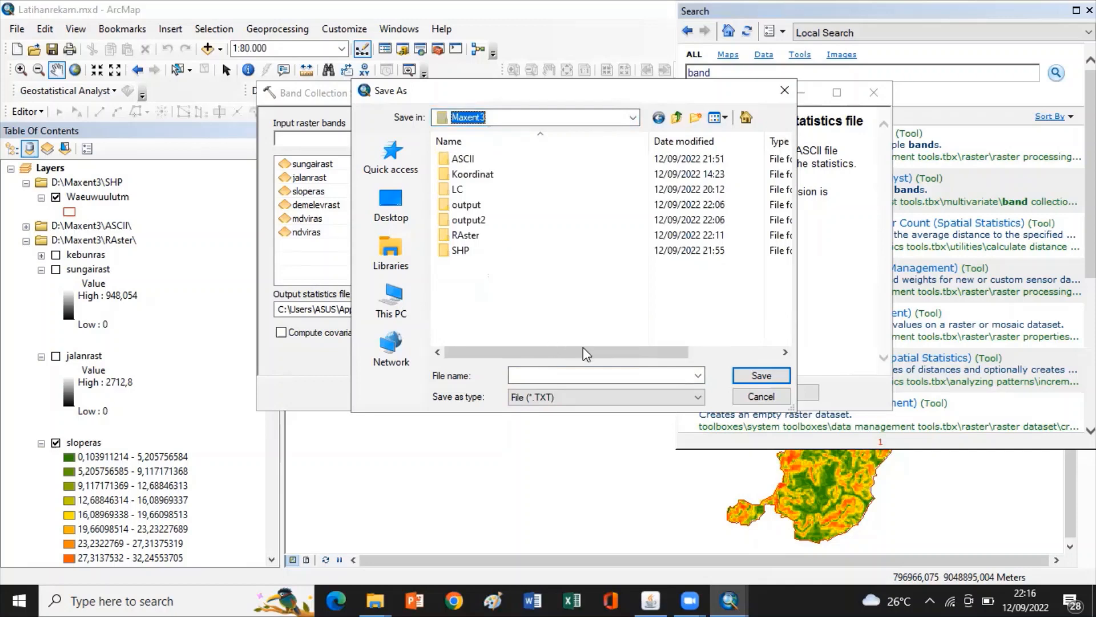
left_click(593, 375)
type("mul")
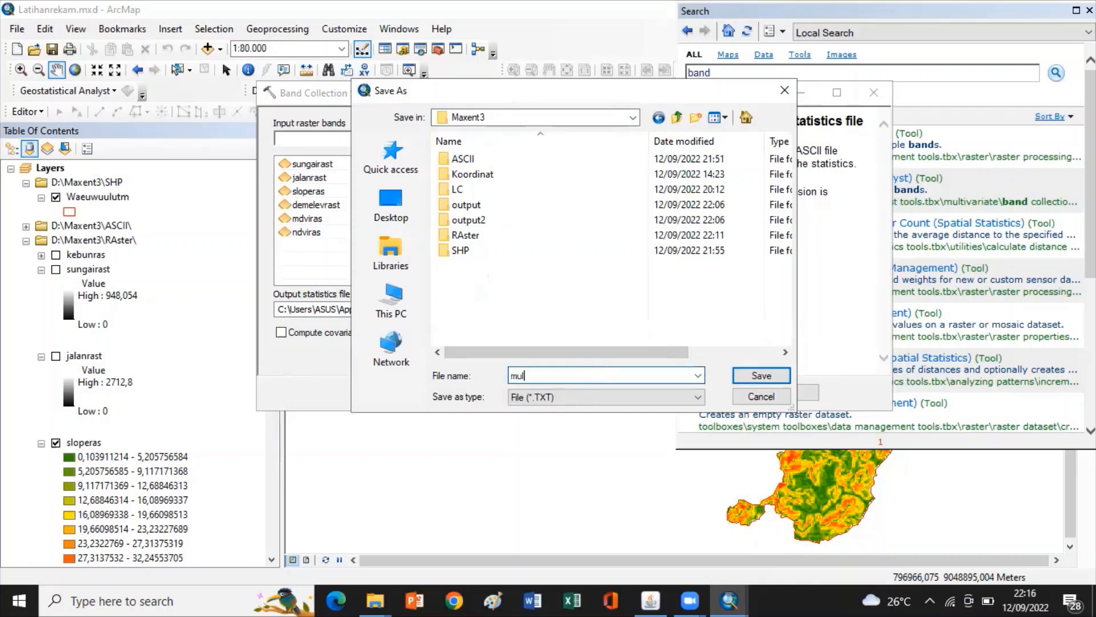
type("tiko")
left_click(759, 372)
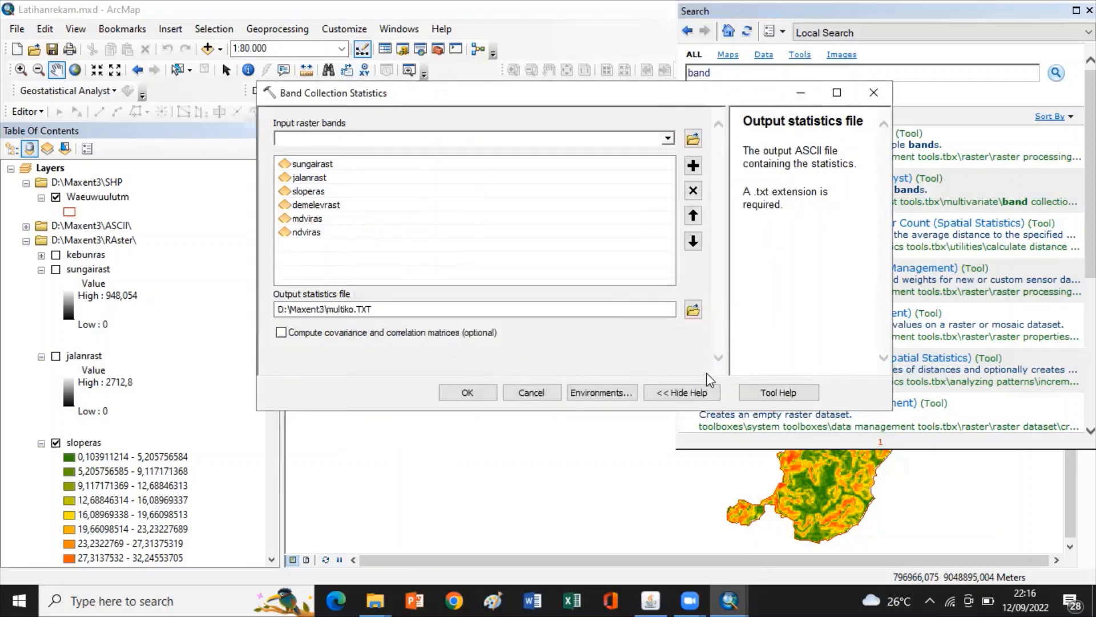
- Enable computing of covariance and correlation matrices and run Band Collection Statistics
left_click(278, 332)
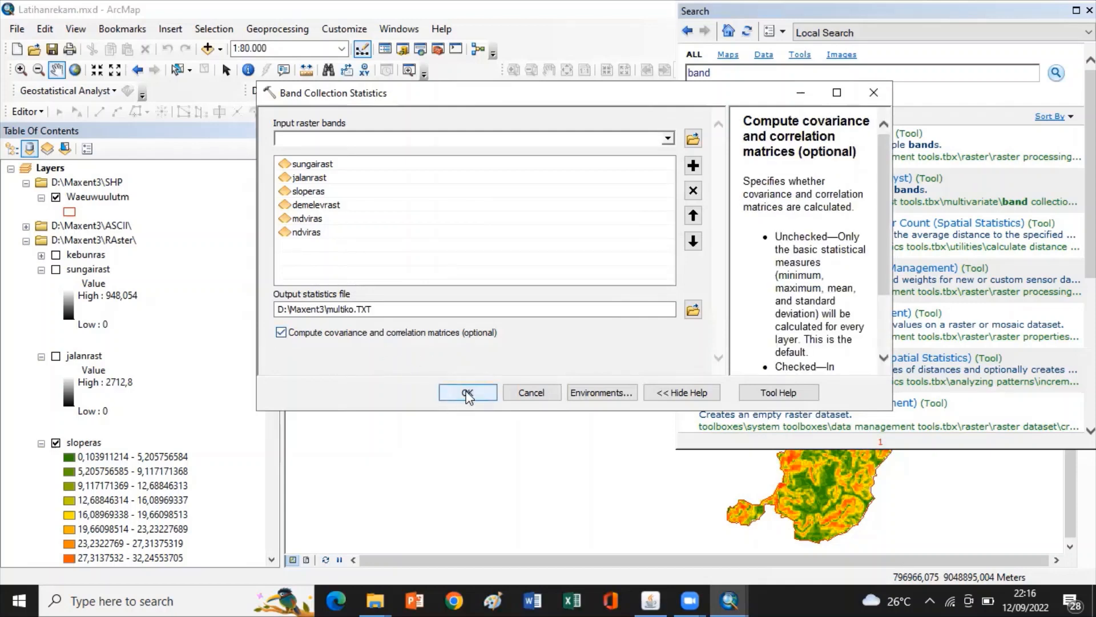
left_click(467, 394)
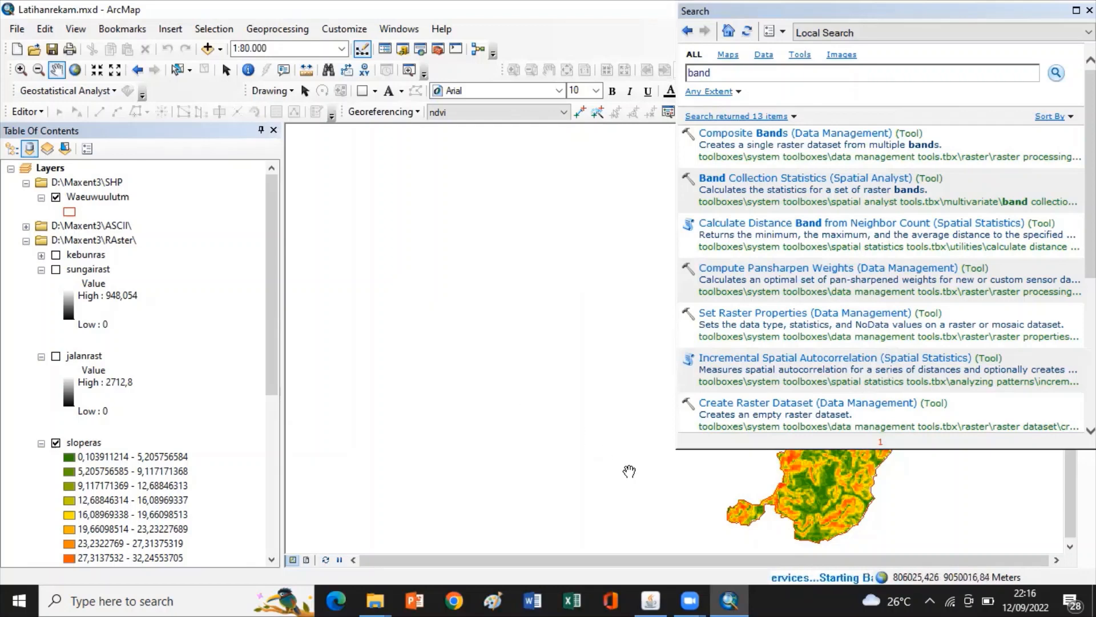
left_click_drag(632, 470, 309, 342)
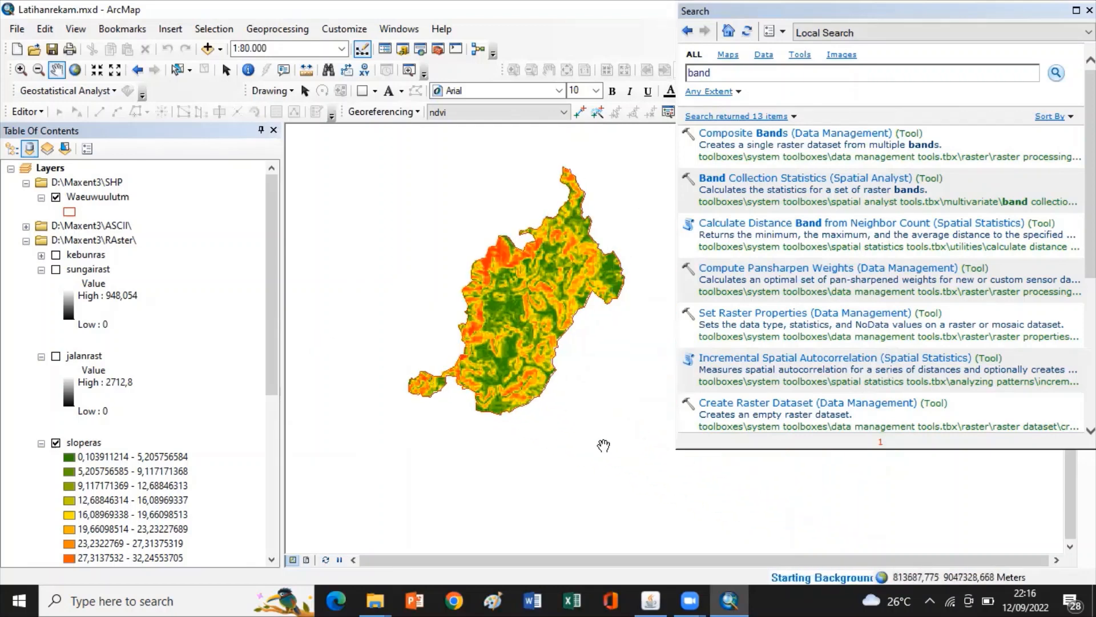
left_click_drag(675, 466, 610, 449)
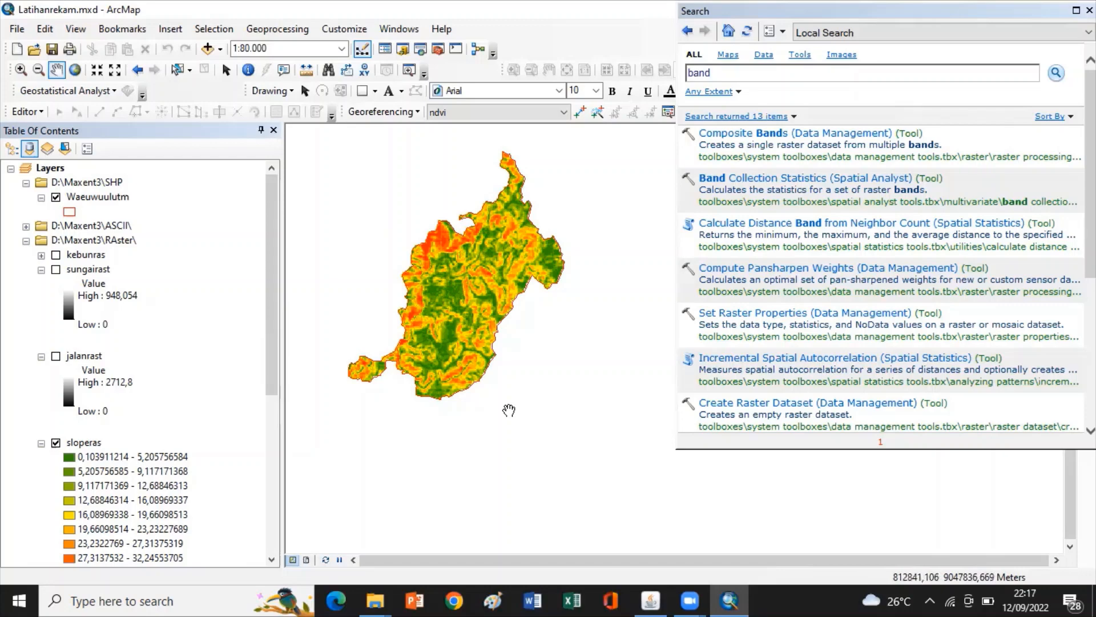
- Check the D:\Maxent3 folder in File Explorer for the statistics output, and return to ArcMap
left_click(377, 599)
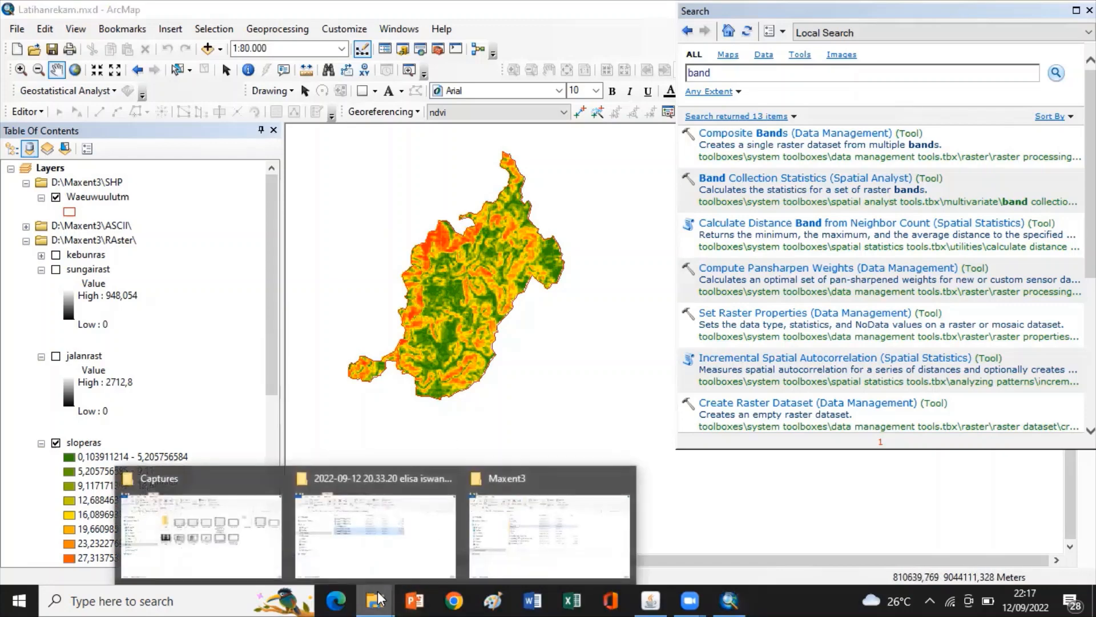
left_click(538, 535)
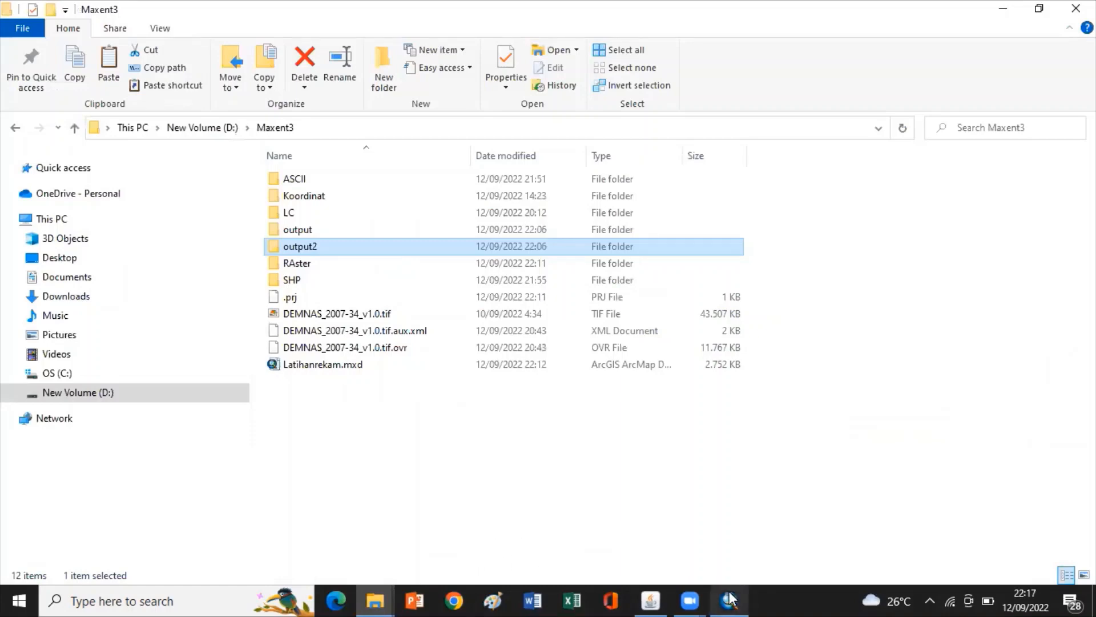
left_click(730, 599)
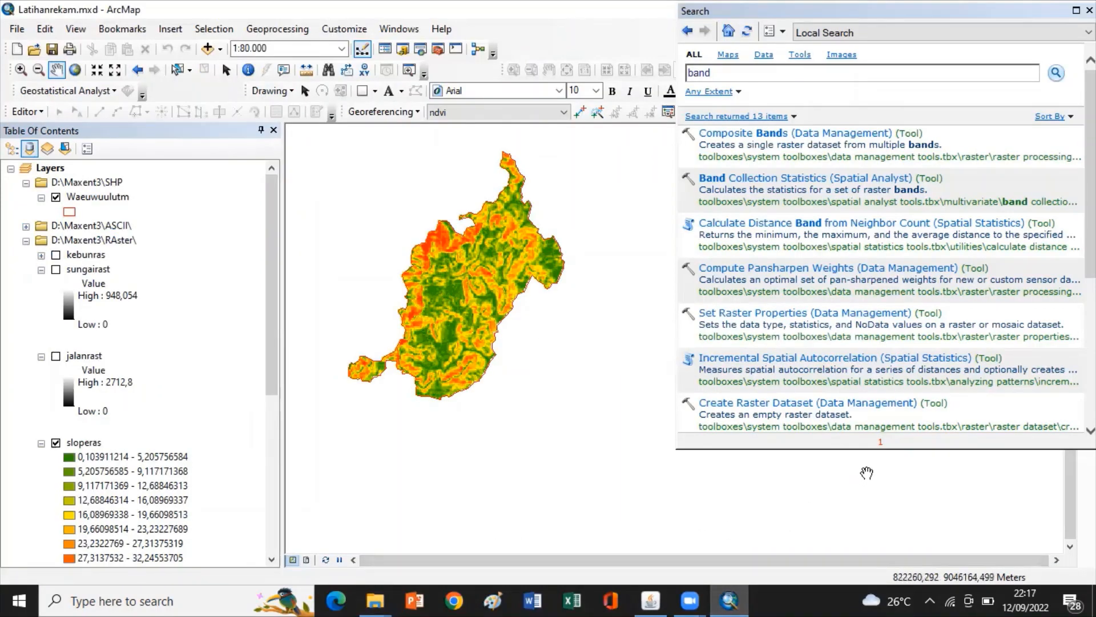
- Search the geoprocessing tools for "band collection" and reduce the height of the Search window
left_click(764, 71)
type("cl")
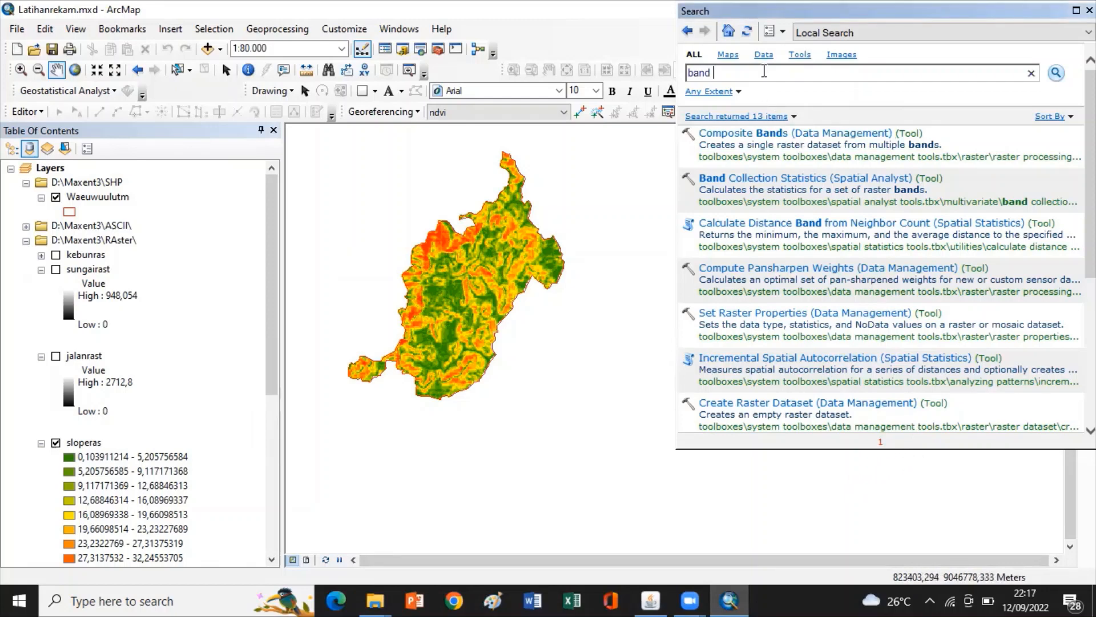
type("ollection")
key("Return")
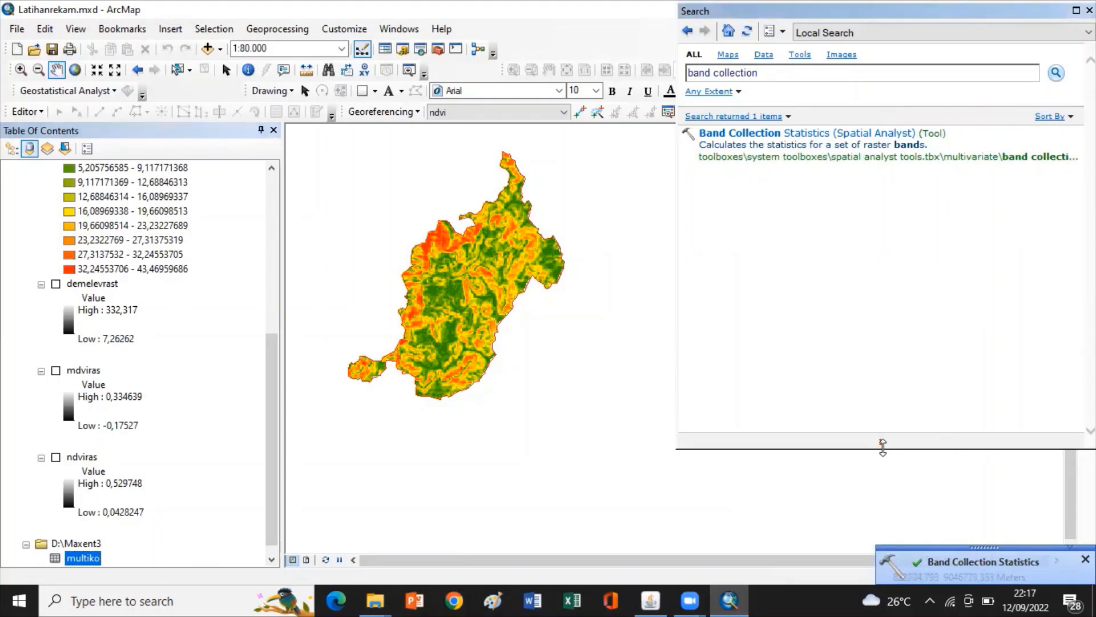
left_click_drag(883, 447, 920, 194)
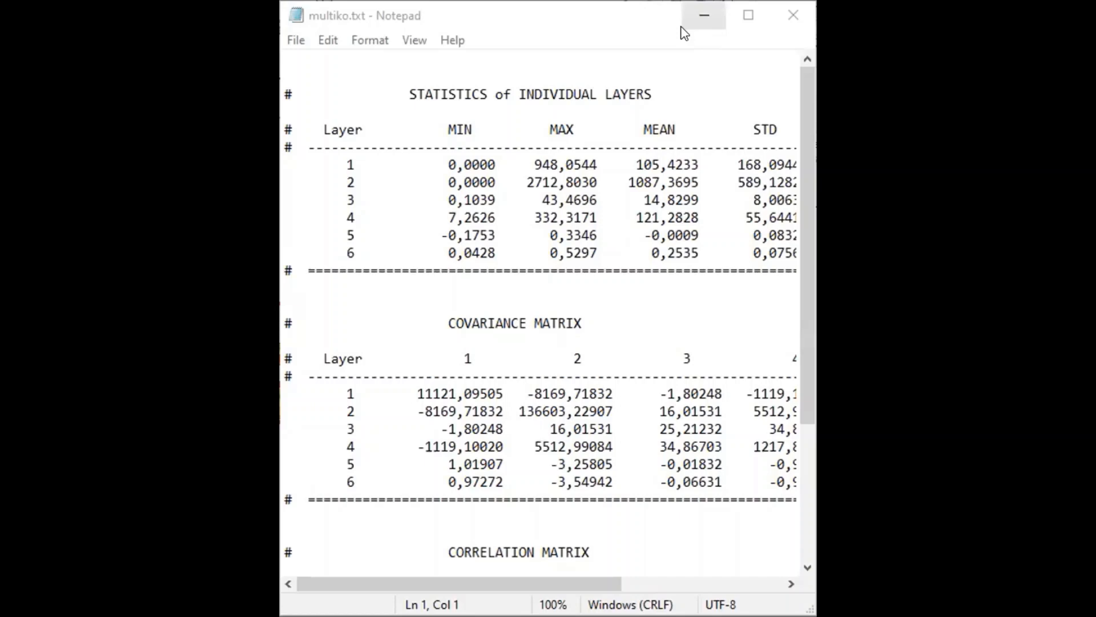
- Widen the multiko.txt Notepad window to fit all six layer columns and view the covariance and correlation matrices
left_click(726, 37)
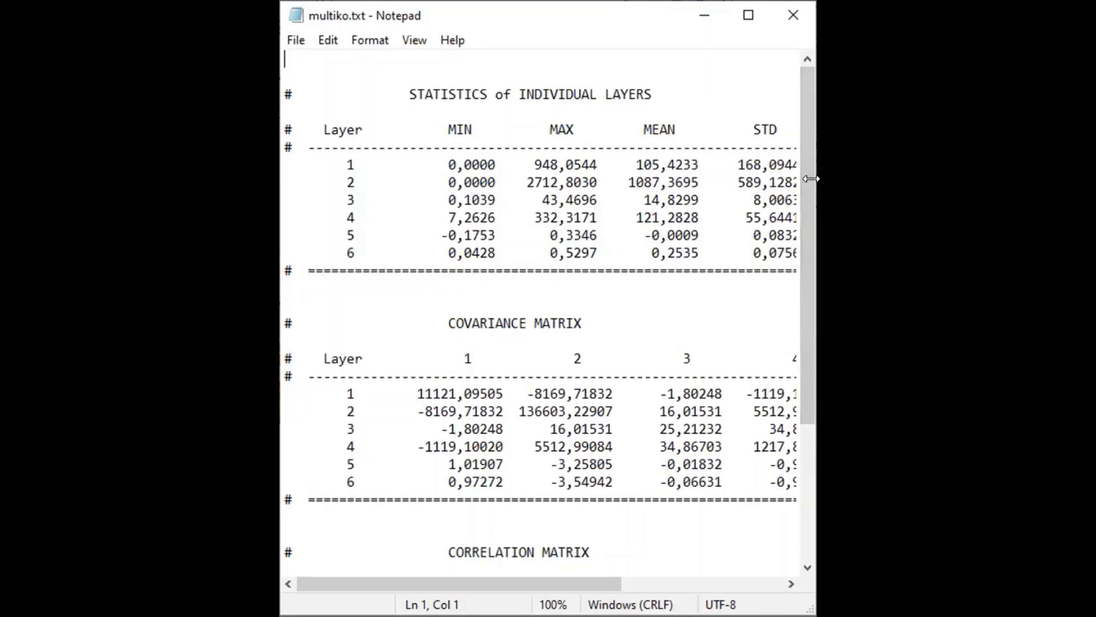
left_click_drag(811, 179, 950, 194)
scroll(917, 326, "down", 4)
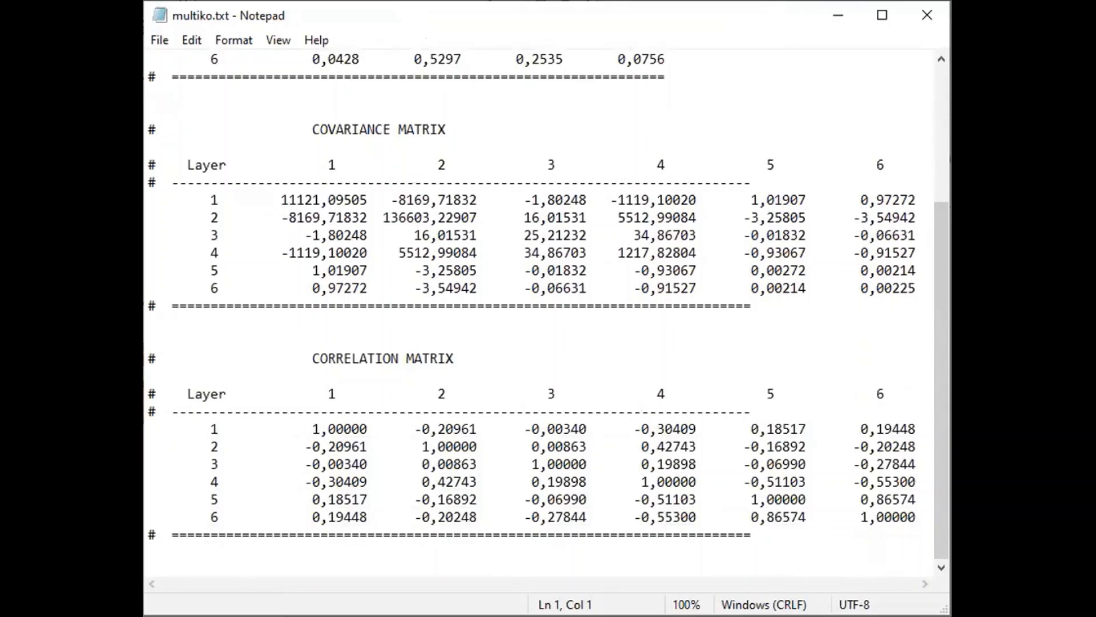
left_click_drag(950, 229, 1094, 229)
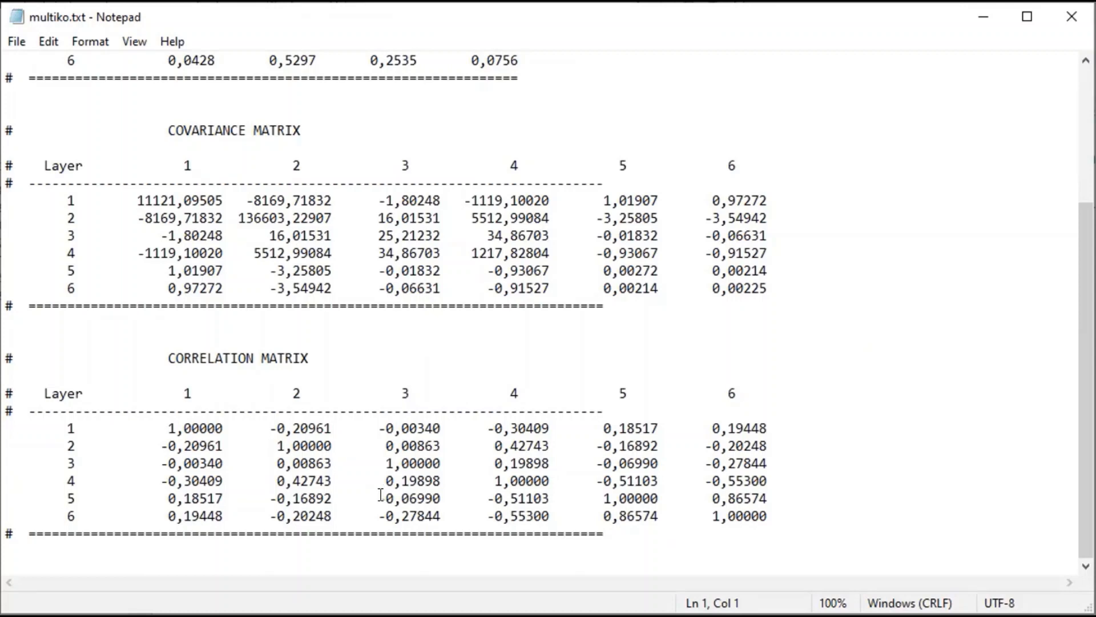
- Examine the correlation matrix, highlighting the coefficients between layers 5 and 3, layers 6 and 5, and layers 4 and 5
left_click_drag(386, 498, 447, 497)
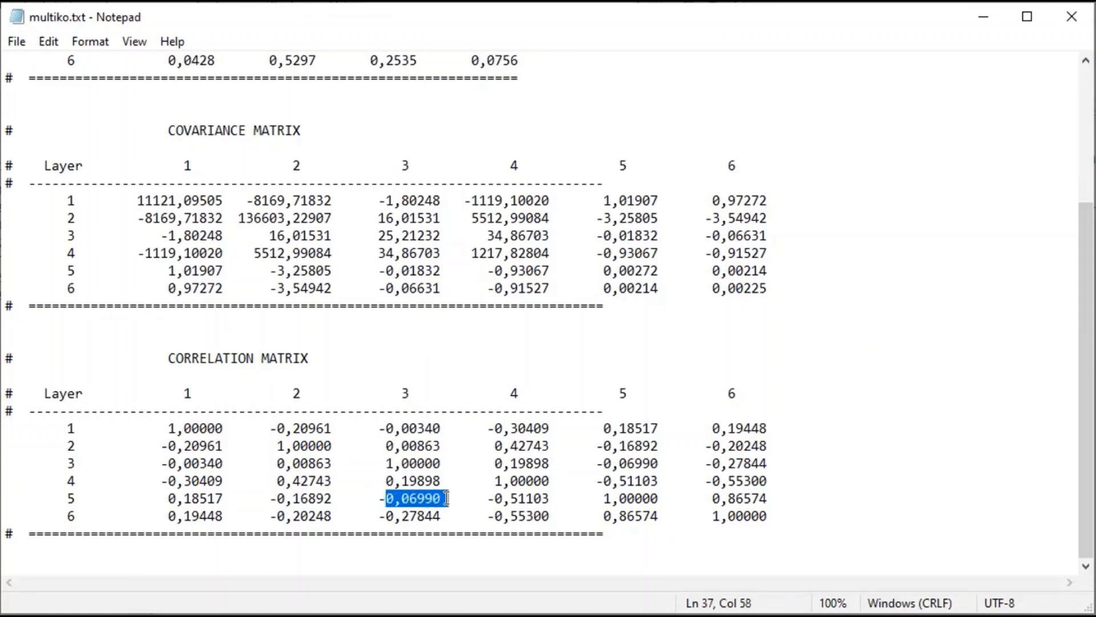
left_click(287, 498)
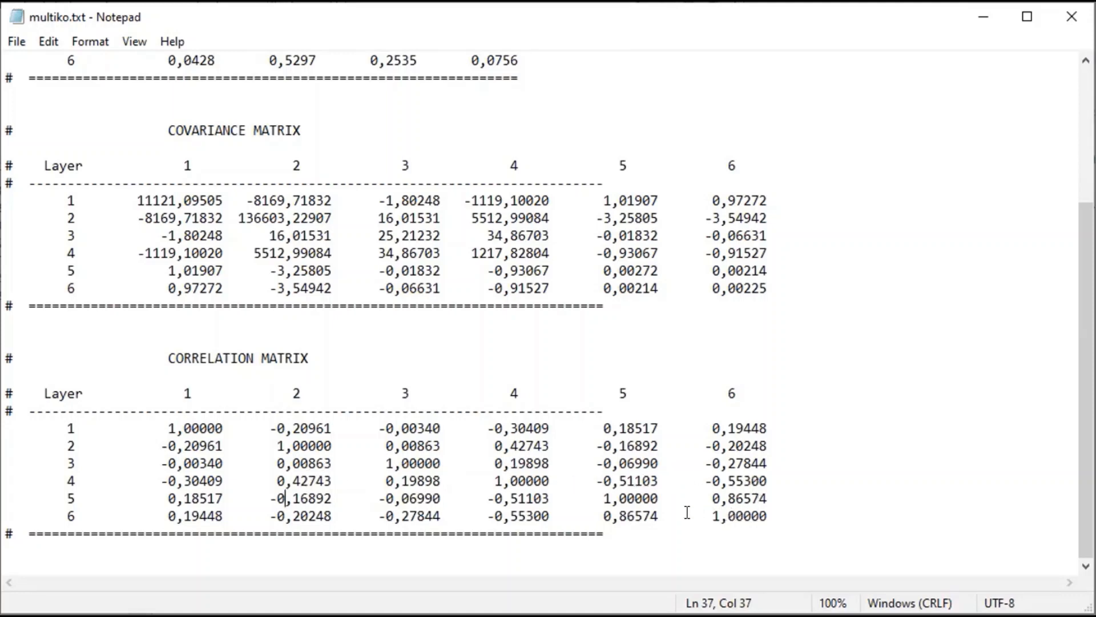
left_click_drag(666, 516, 603, 510)
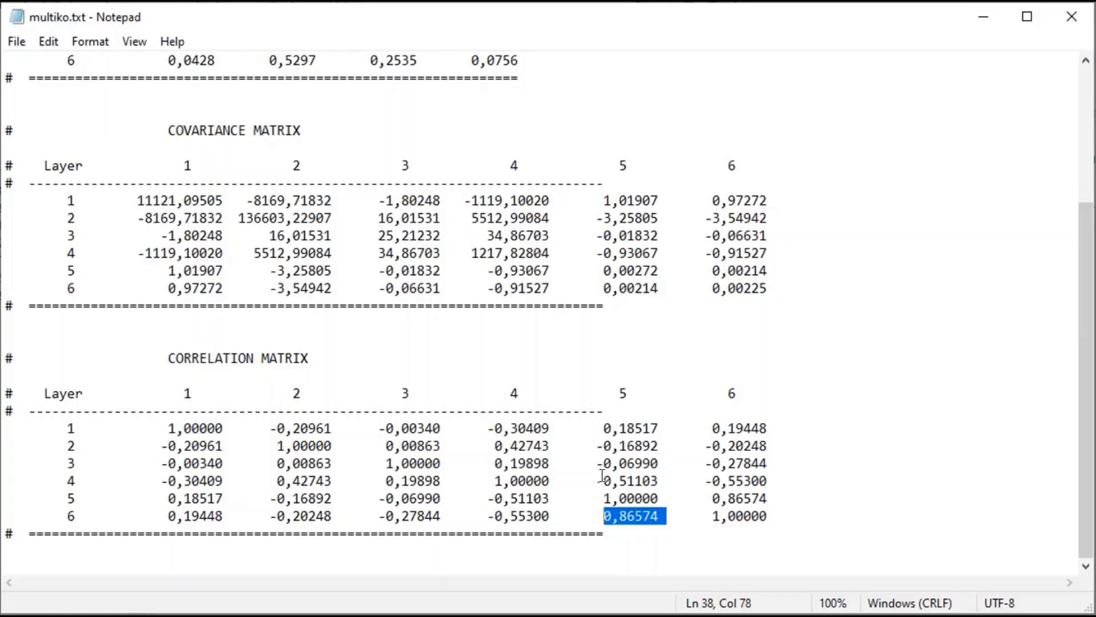
left_click_drag(603, 481, 657, 478)
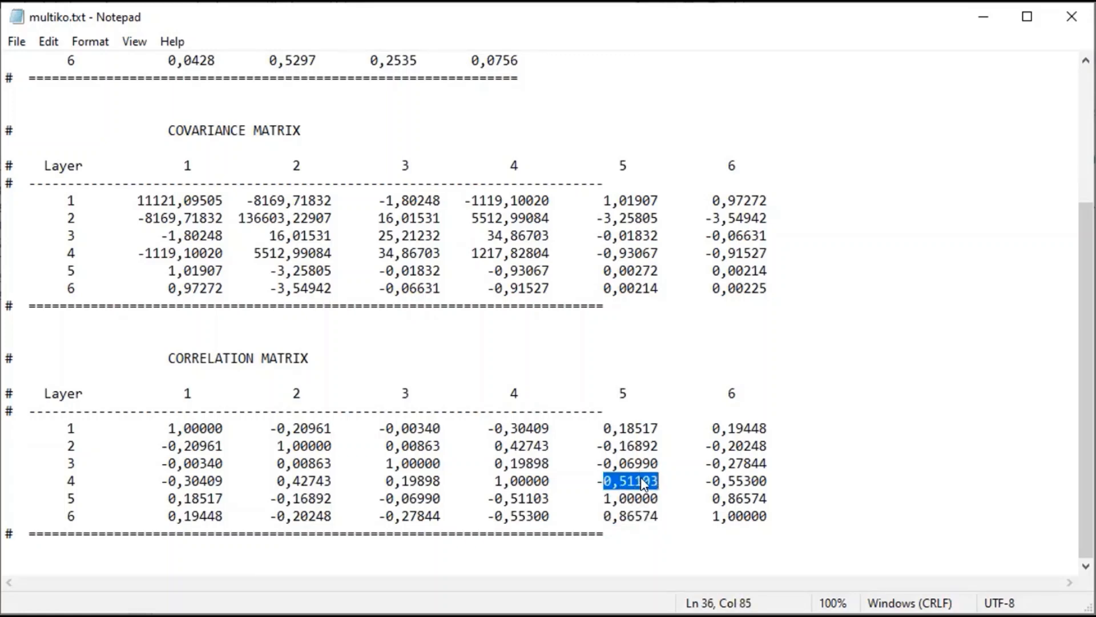
right_click(642, 483)
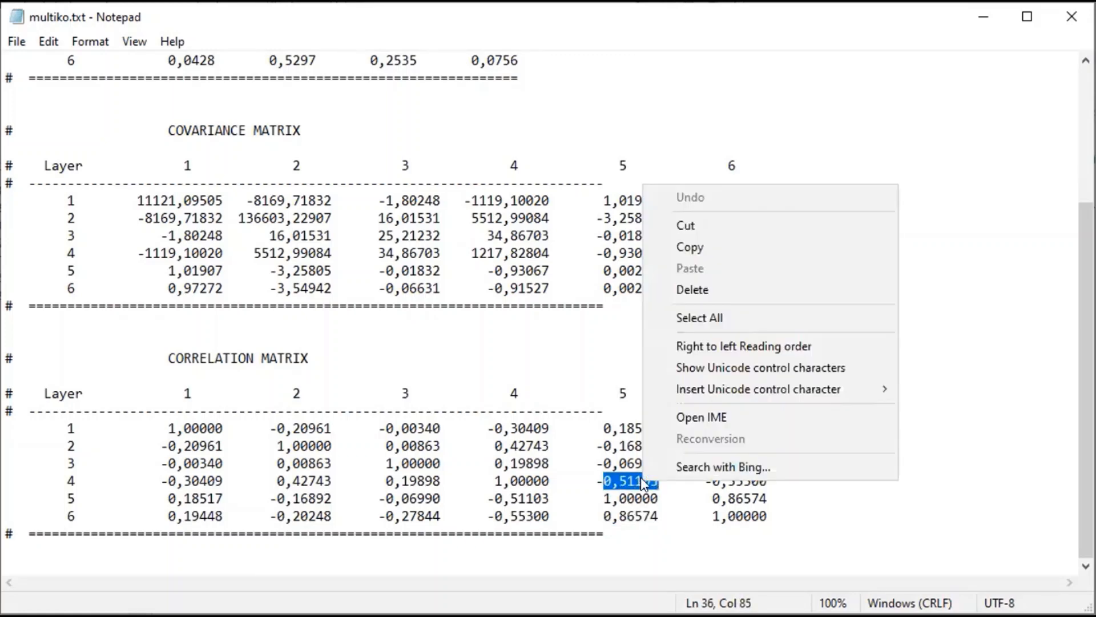
left_click(577, 445)
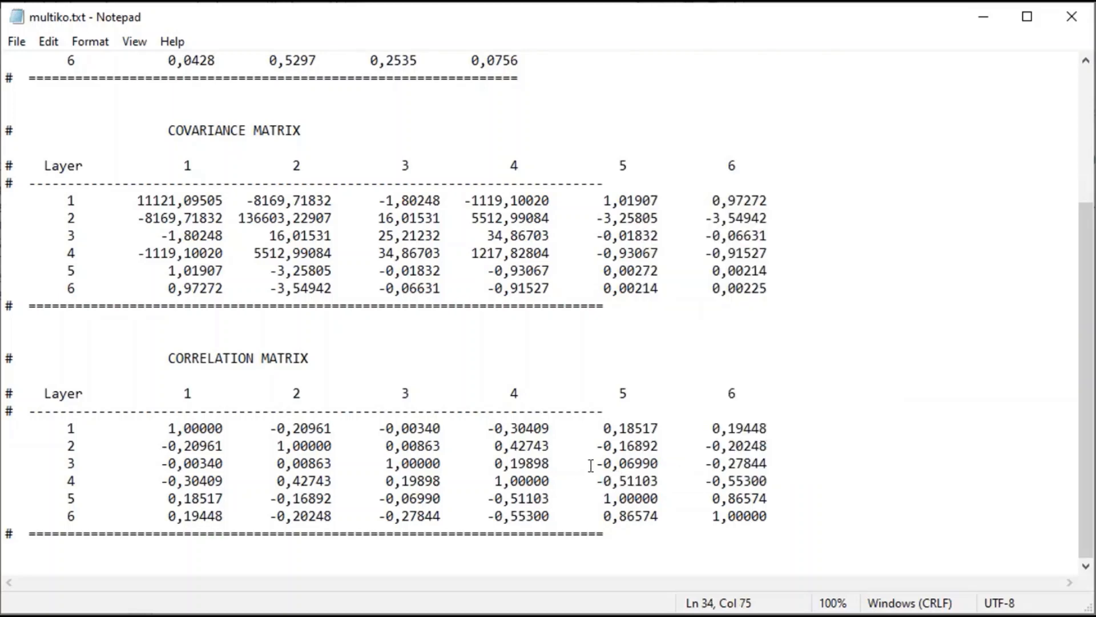
left_click_drag(597, 481, 654, 475)
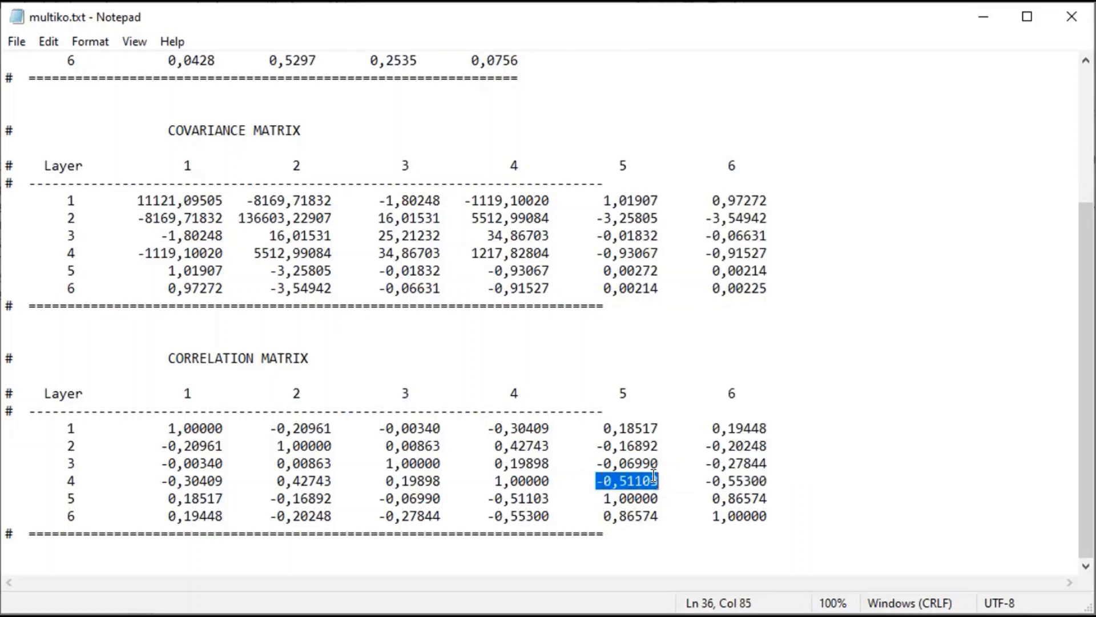